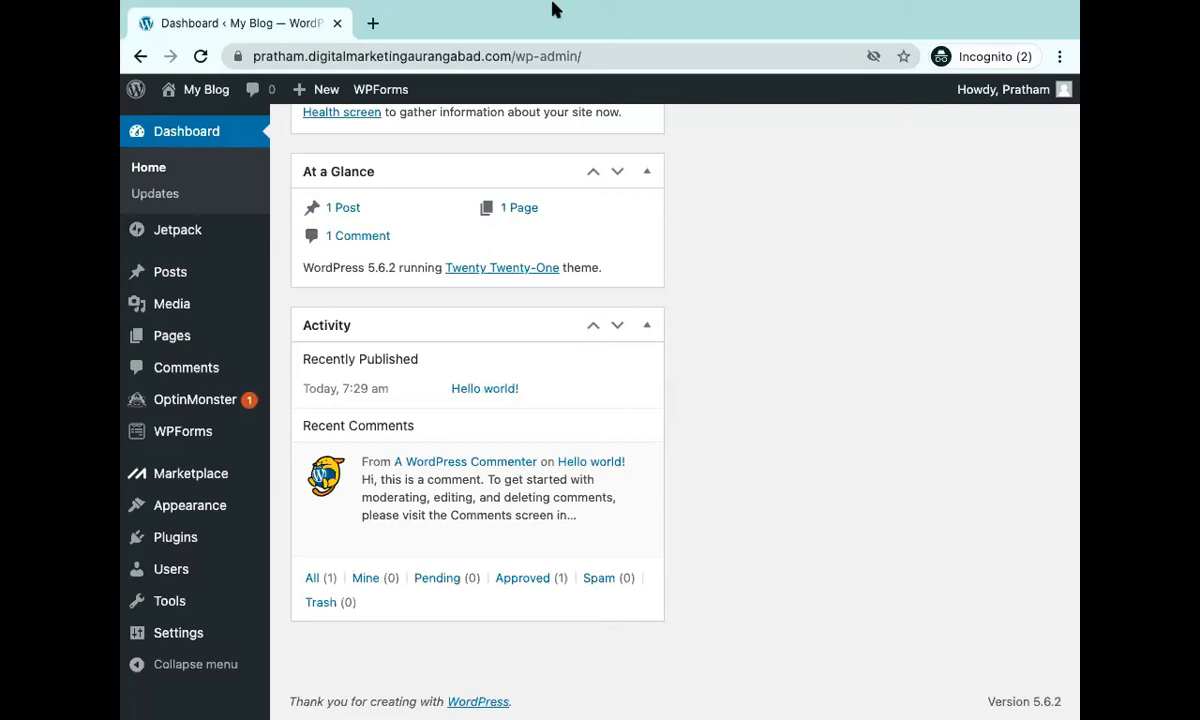
Load another student blog's wp-admin login page on digitalmarketingaurangabad.com in a new tab.
mouse_move(554, 5)
click(373, 73)
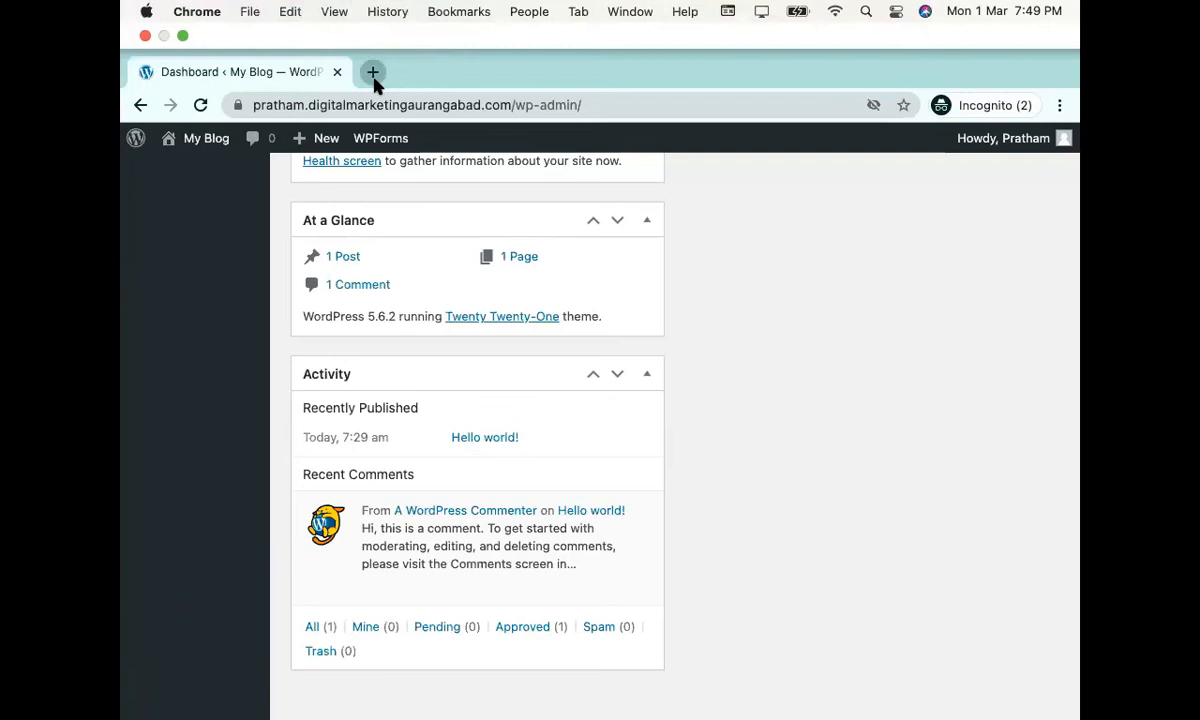
text(rohit)
key(BackSpace)
key(BackSpace)
text(a)
key(BackSpace)
key(BackSpace)
text(an.dig)
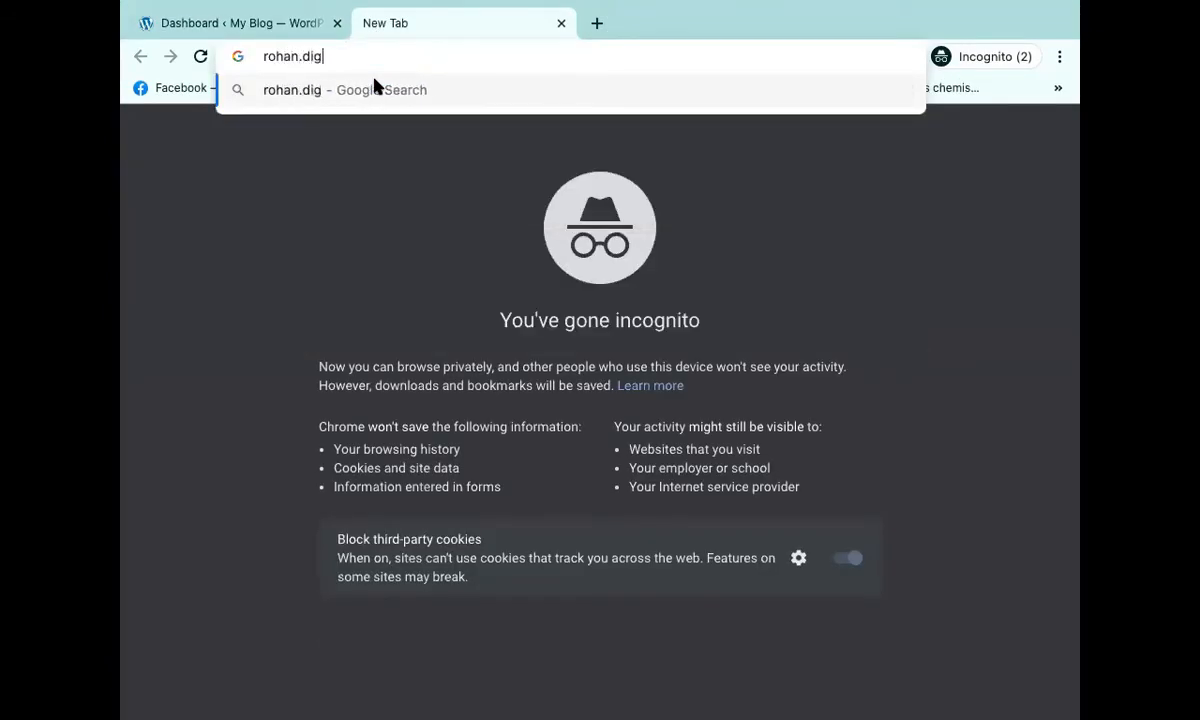
text(italmarketing)
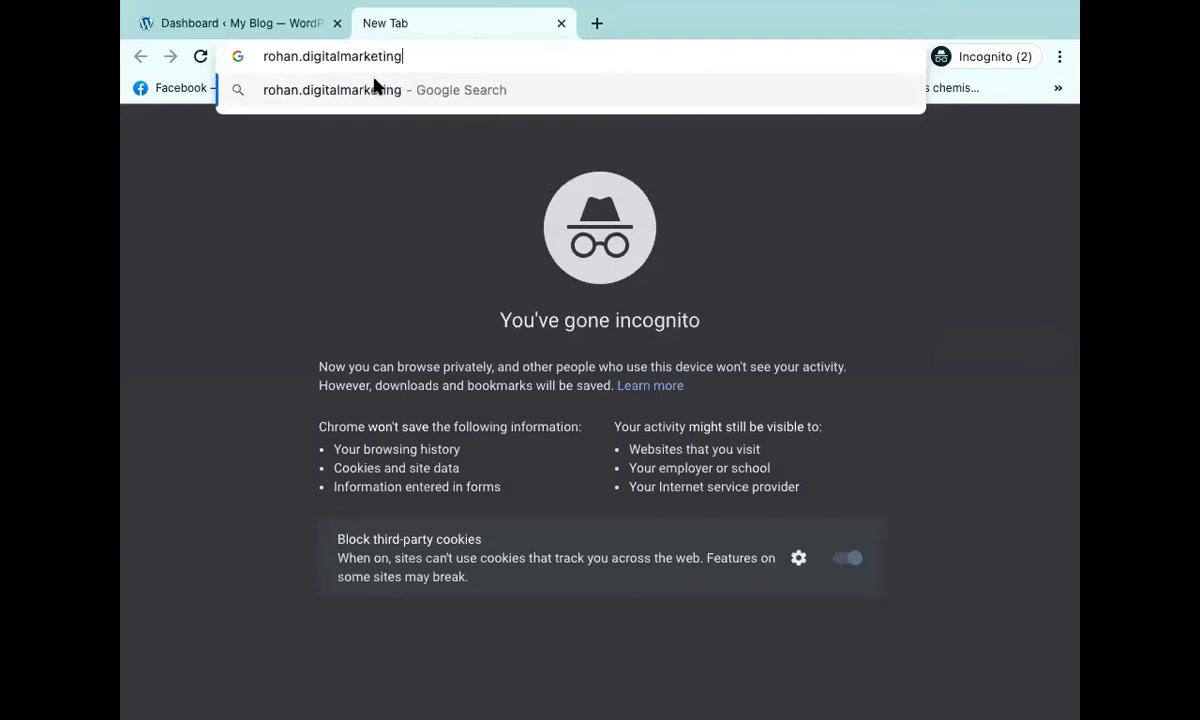
text(aurangabad.com/wp-adm)
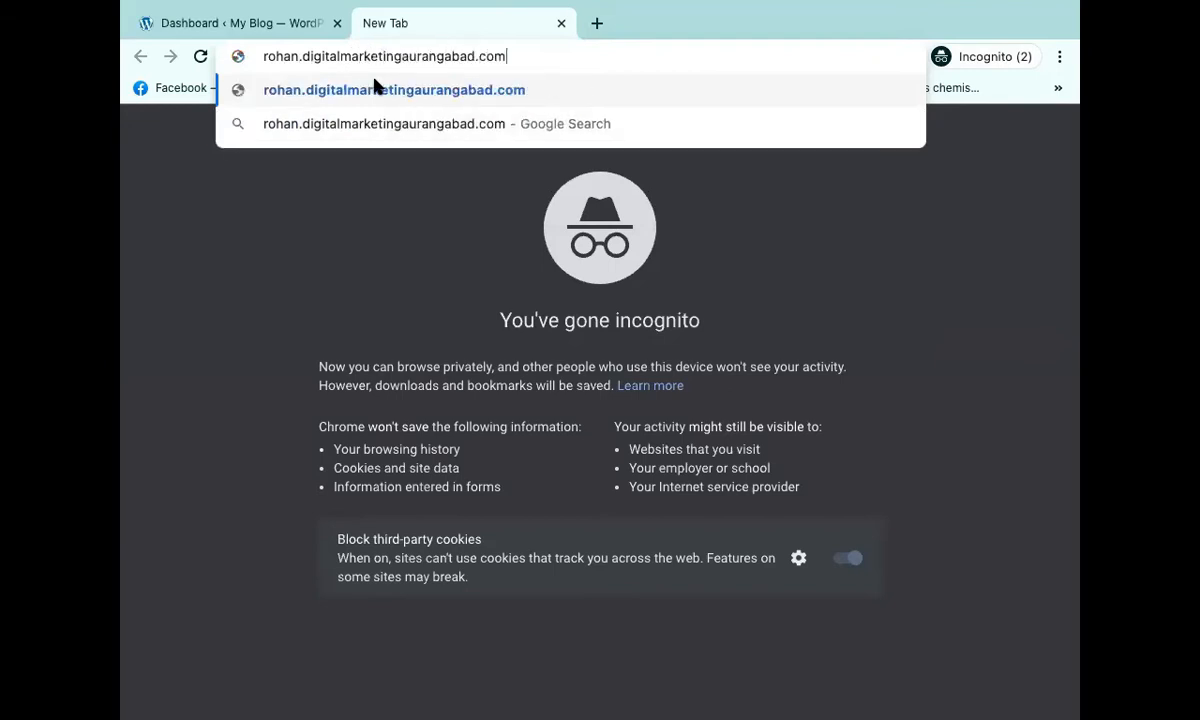
text(in)
key(Return)
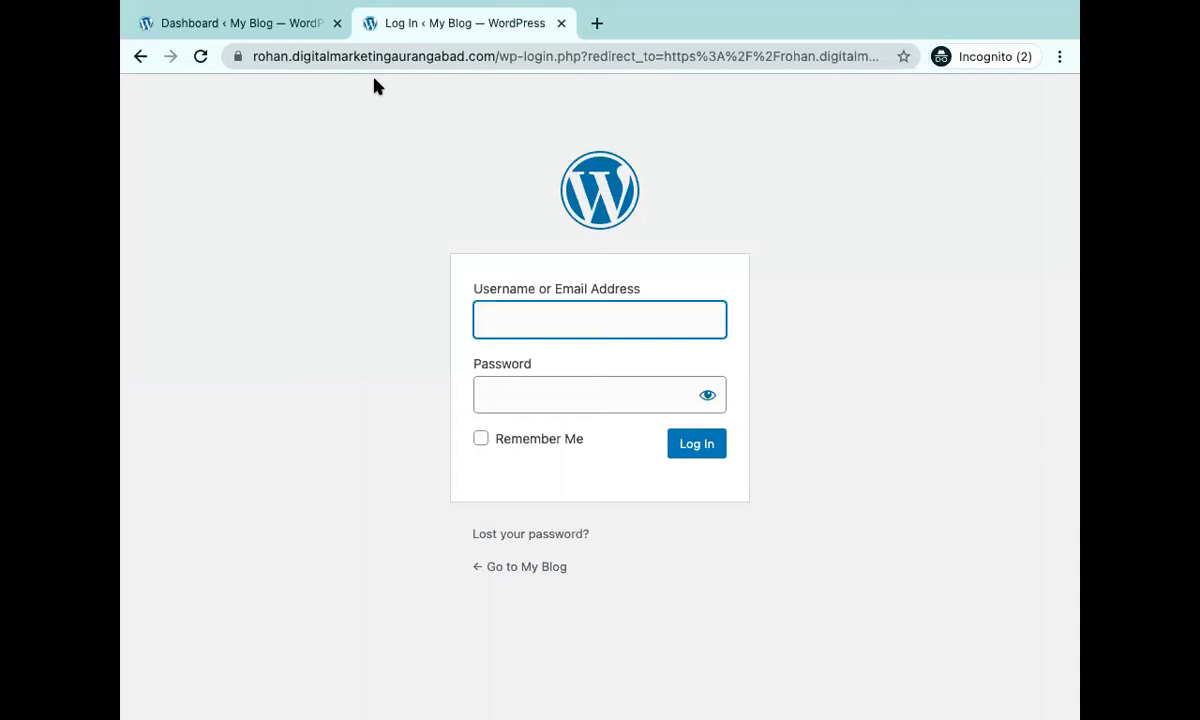
Switch back to the Dashboard tab to show the blog's WordPress admin dashboard.
click(258, 20)
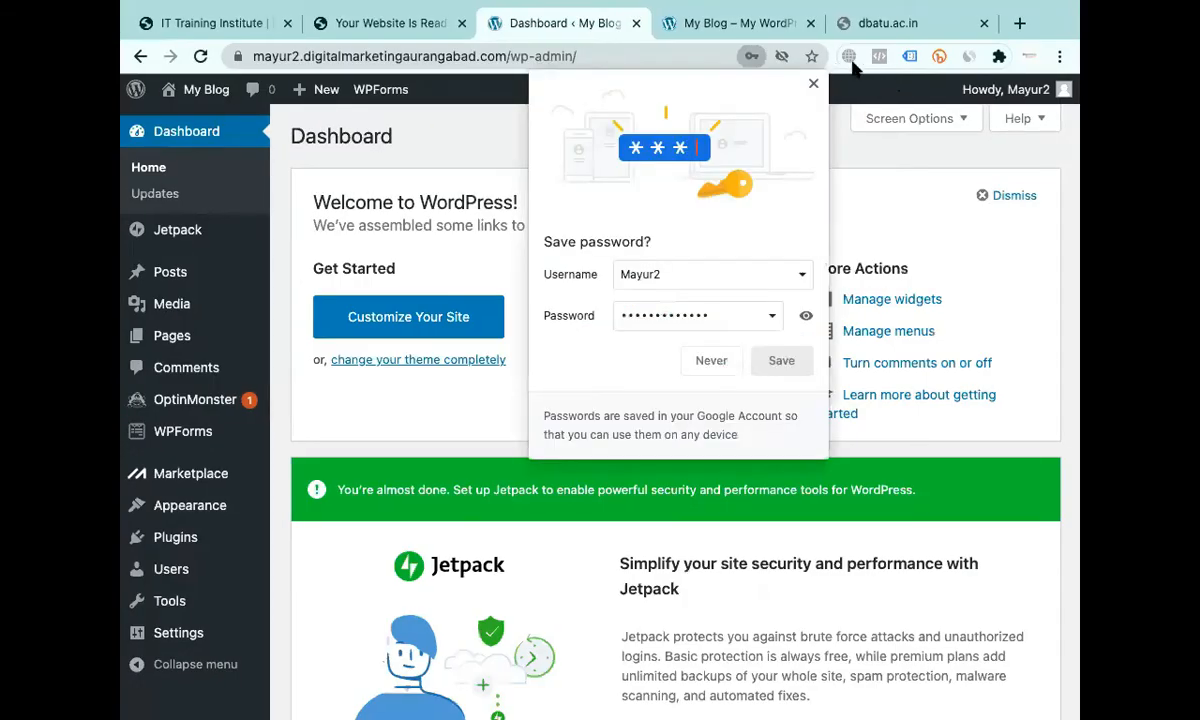
Dismiss Chrome's save-password offer and check the Browsec protection status.
click(812, 86)
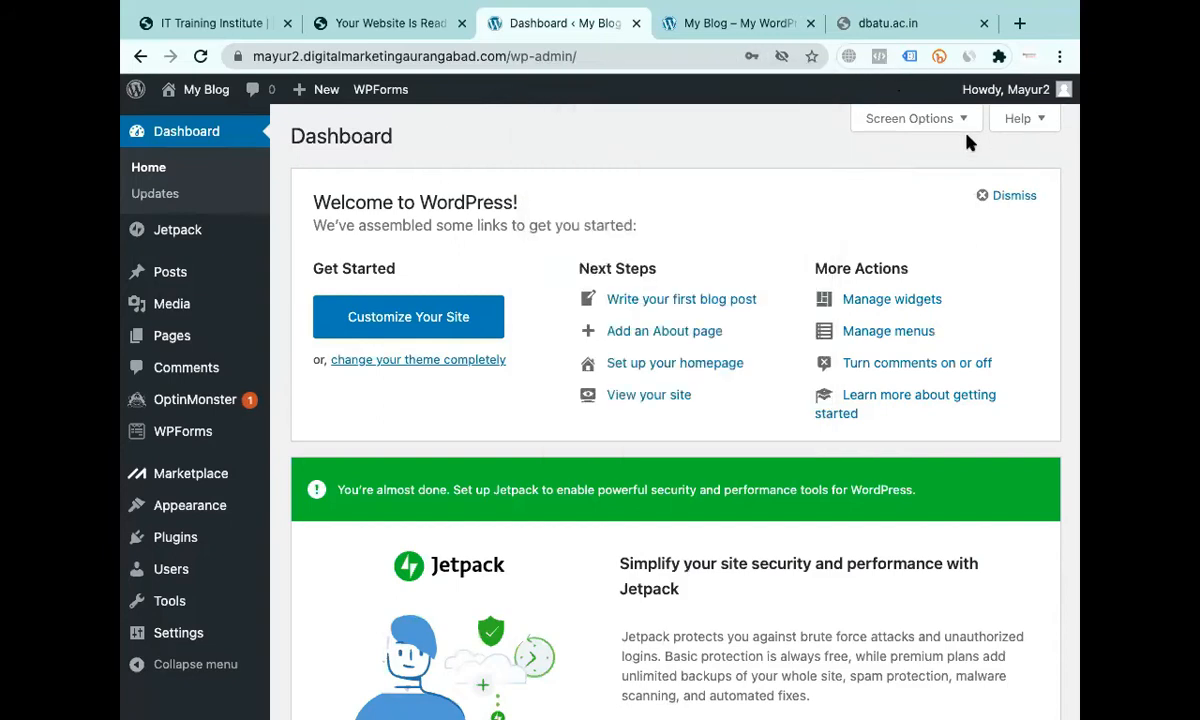
click(849, 57)
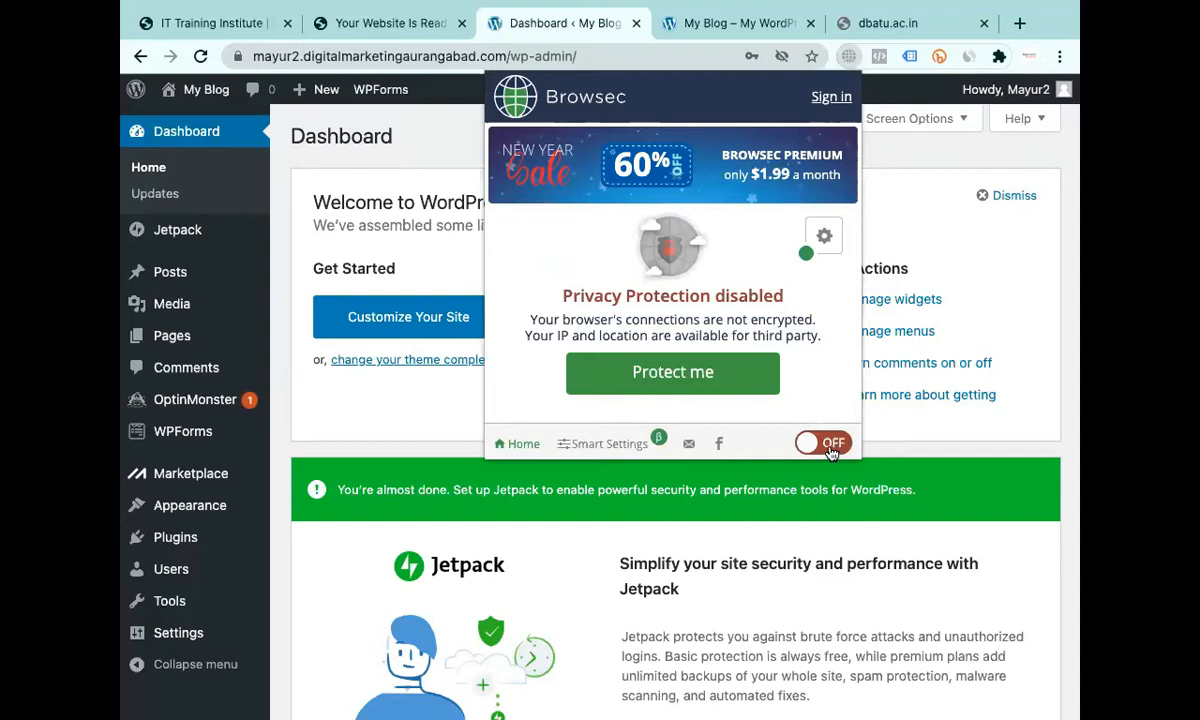
click(850, 56)
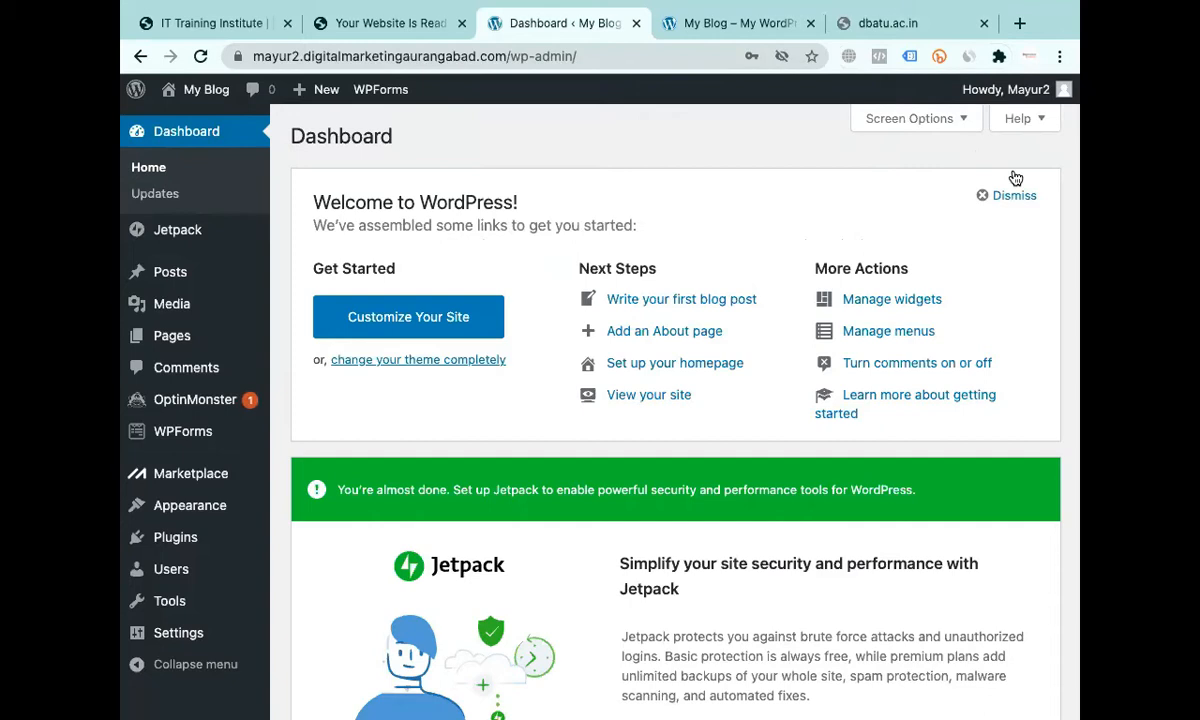
Scroll the dashboard, clear the on-screen note, and move to the incognito blog window.
scroll(675, 420, down, 5)
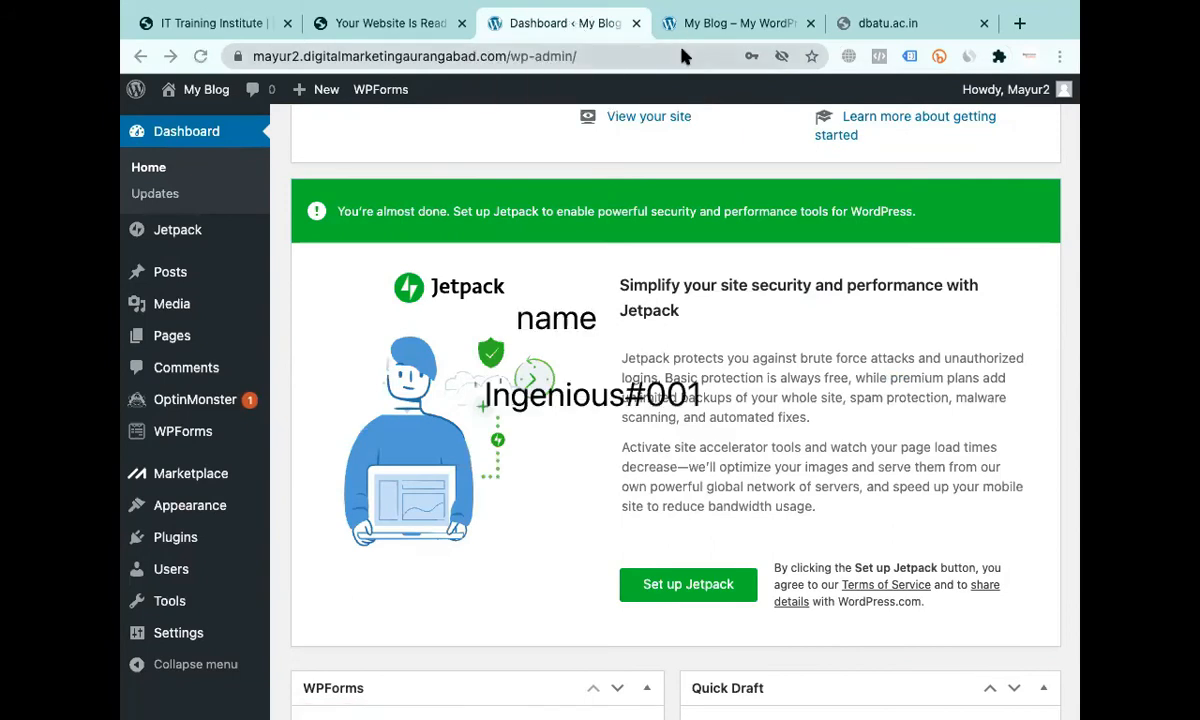
key(Escape)
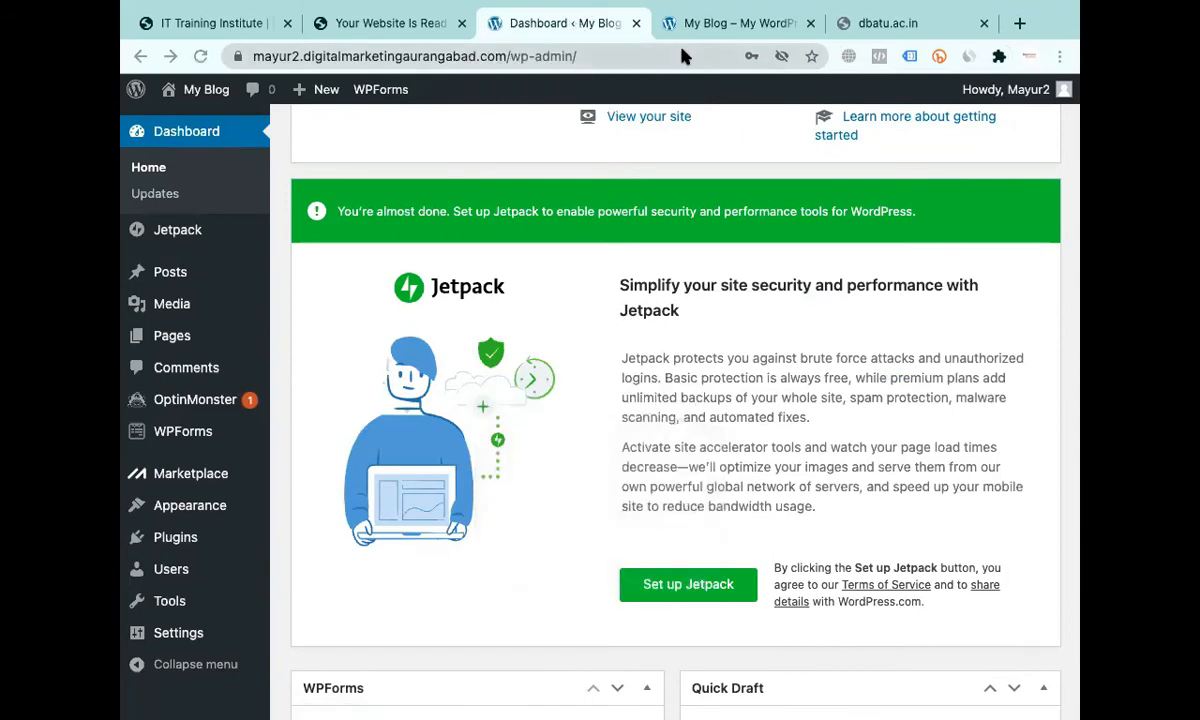
key(ctrl+Right)
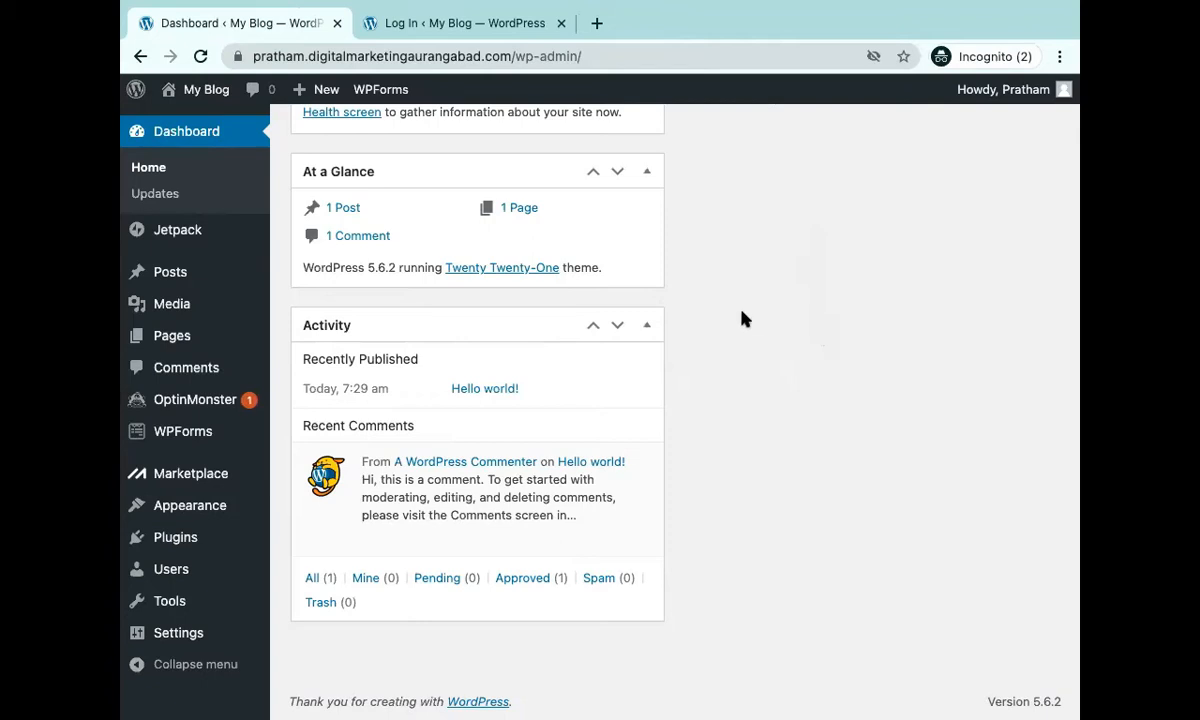
key(ctrl+Tab)
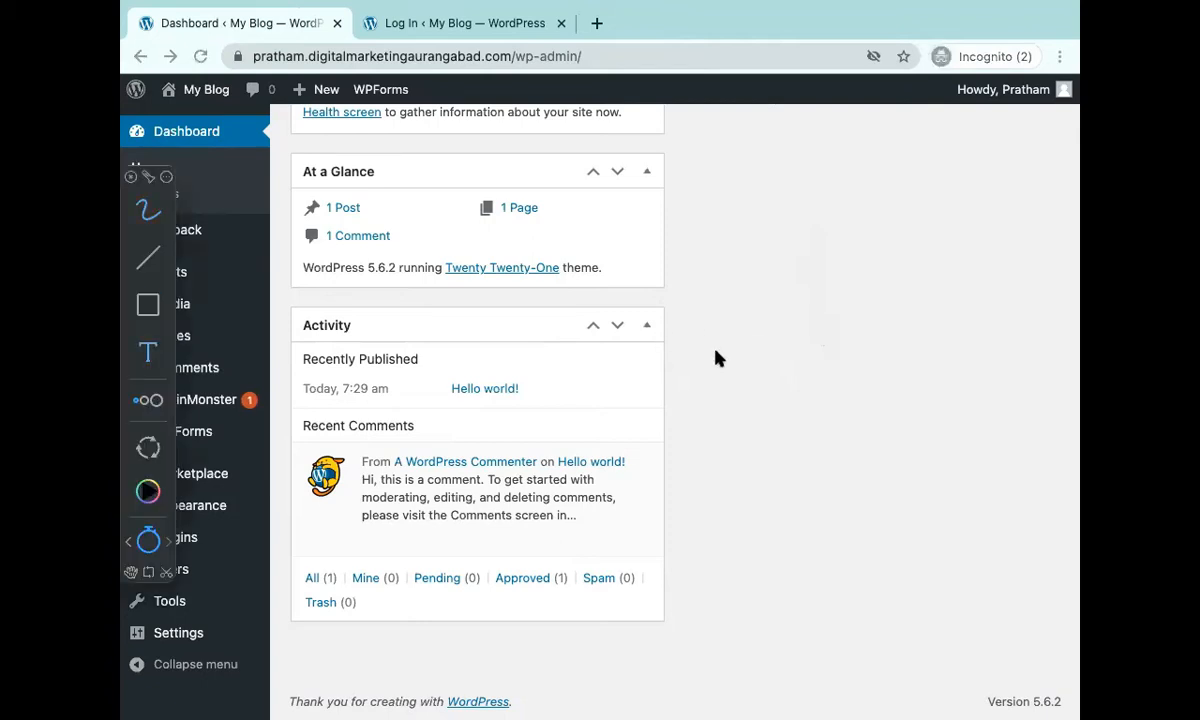
key(t)
click(716, 352)
text(CMS)
key(Escape)
key(alt+Tab)
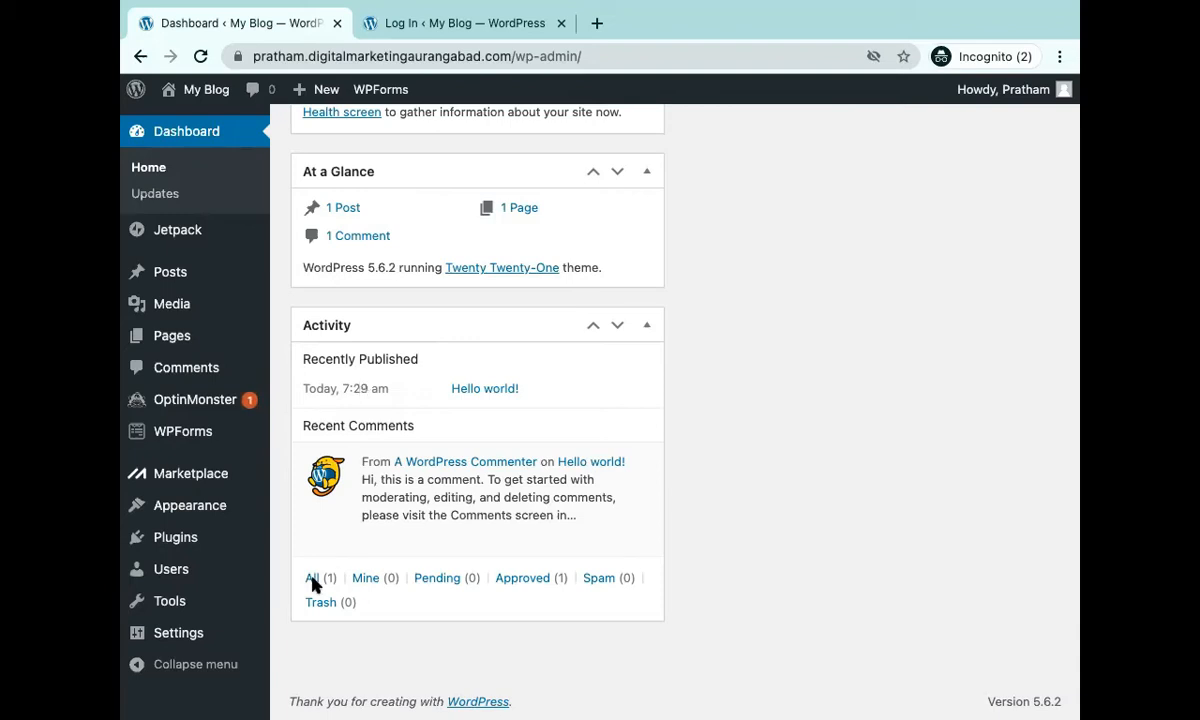
click(168, 638)
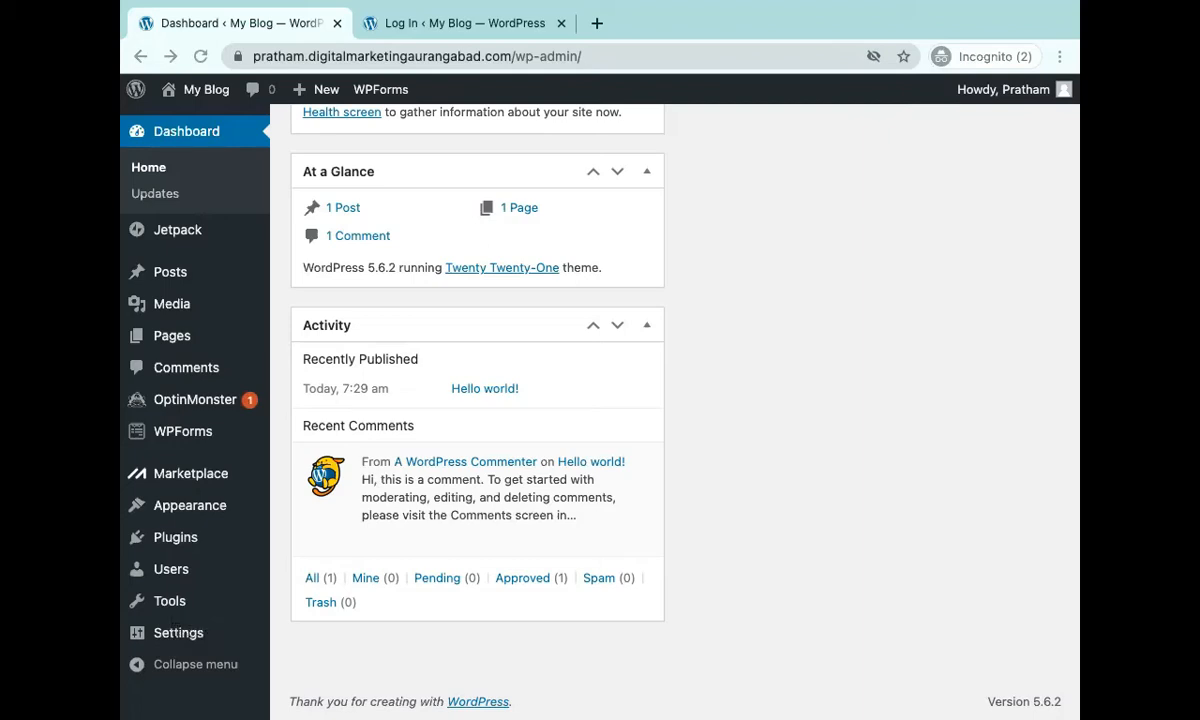
click(176, 638)
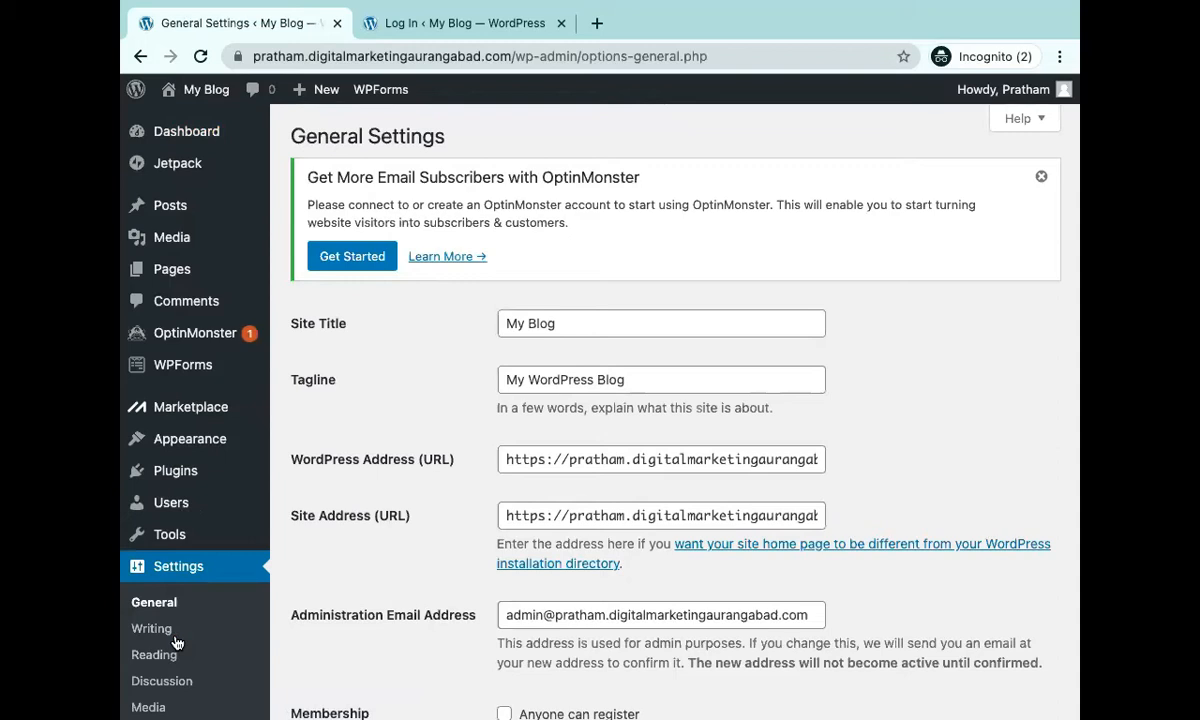
Scroll through General Settings and place the cursor in the Tagline field.
scroll(176, 642, down, 3)
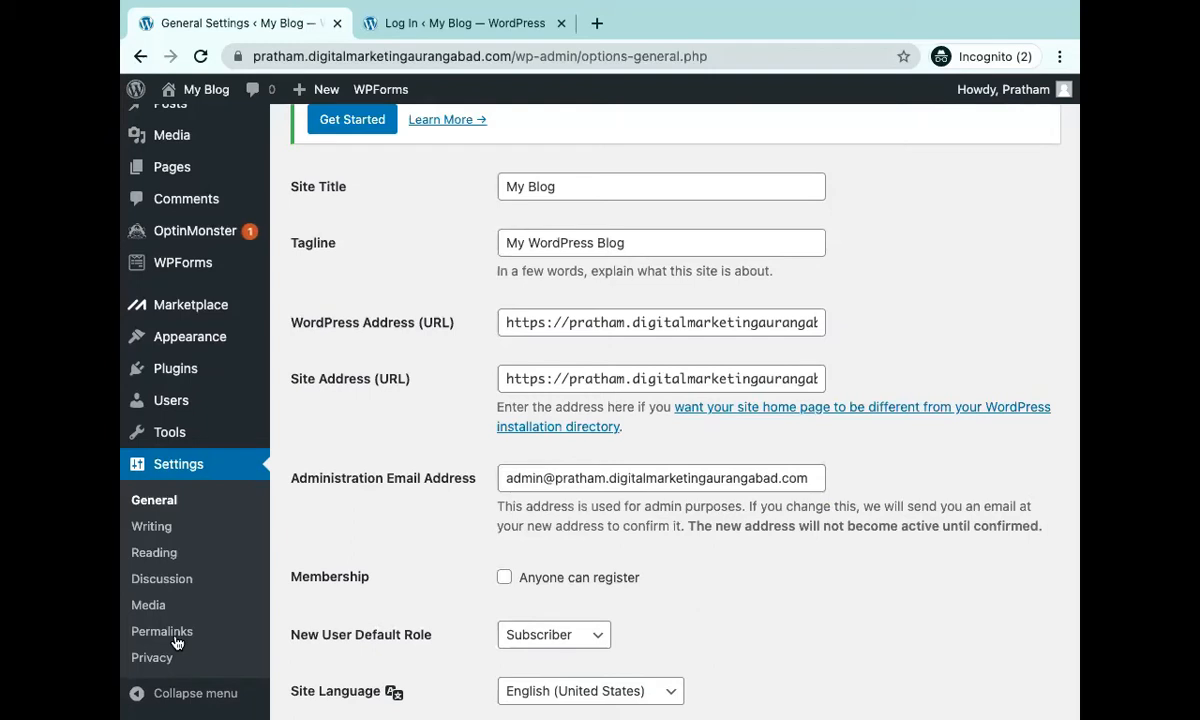
click(566, 241)
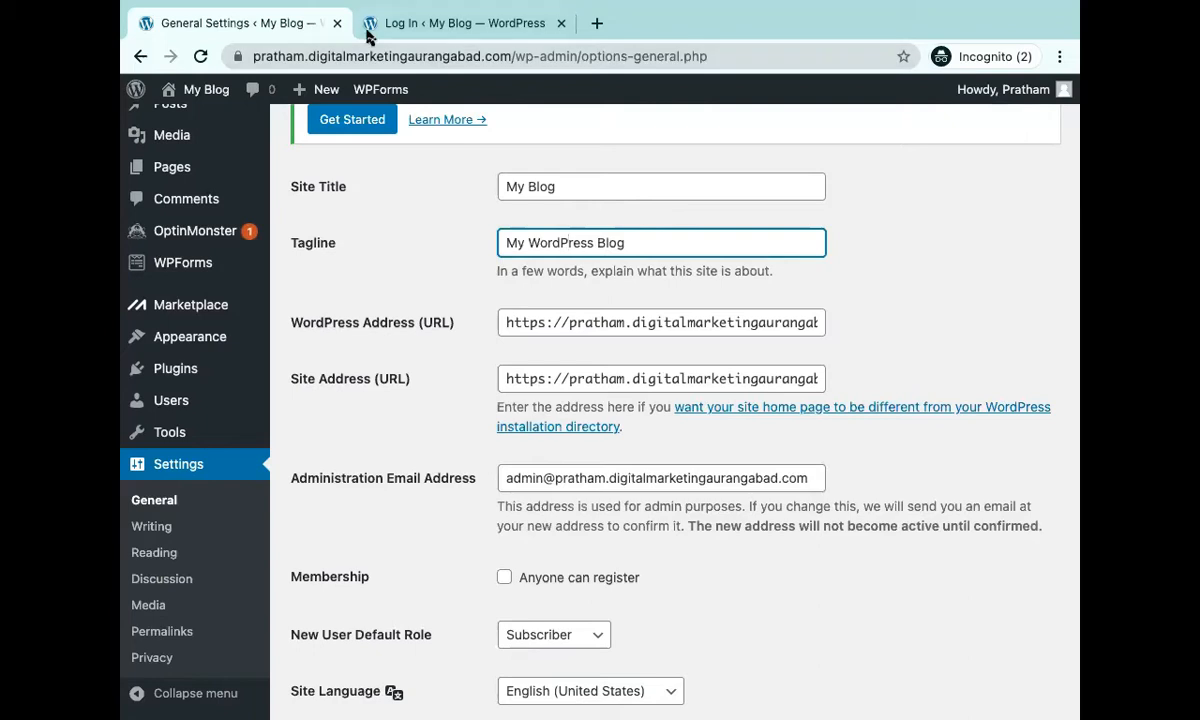
mouse_move(204, 440)
Load the student blog's public front page on digitalmarketingaurangabad.com in a new tab.
click(446, 24)
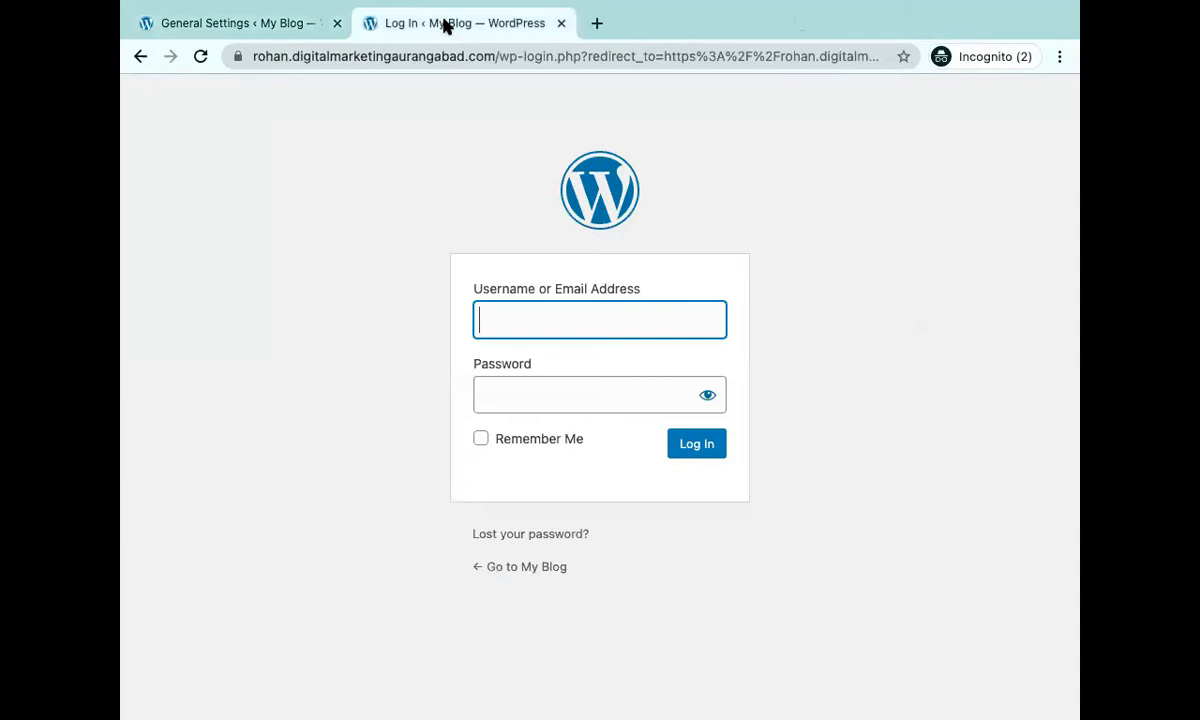
click(600, 23)
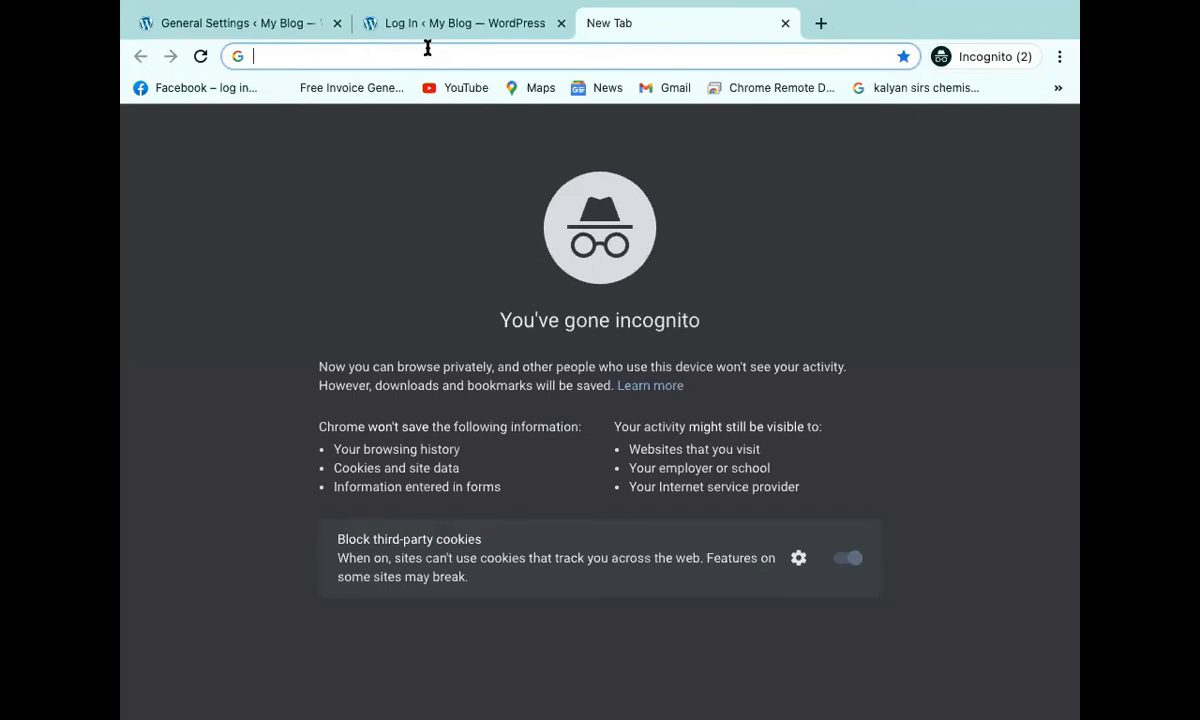
click(236, 28)
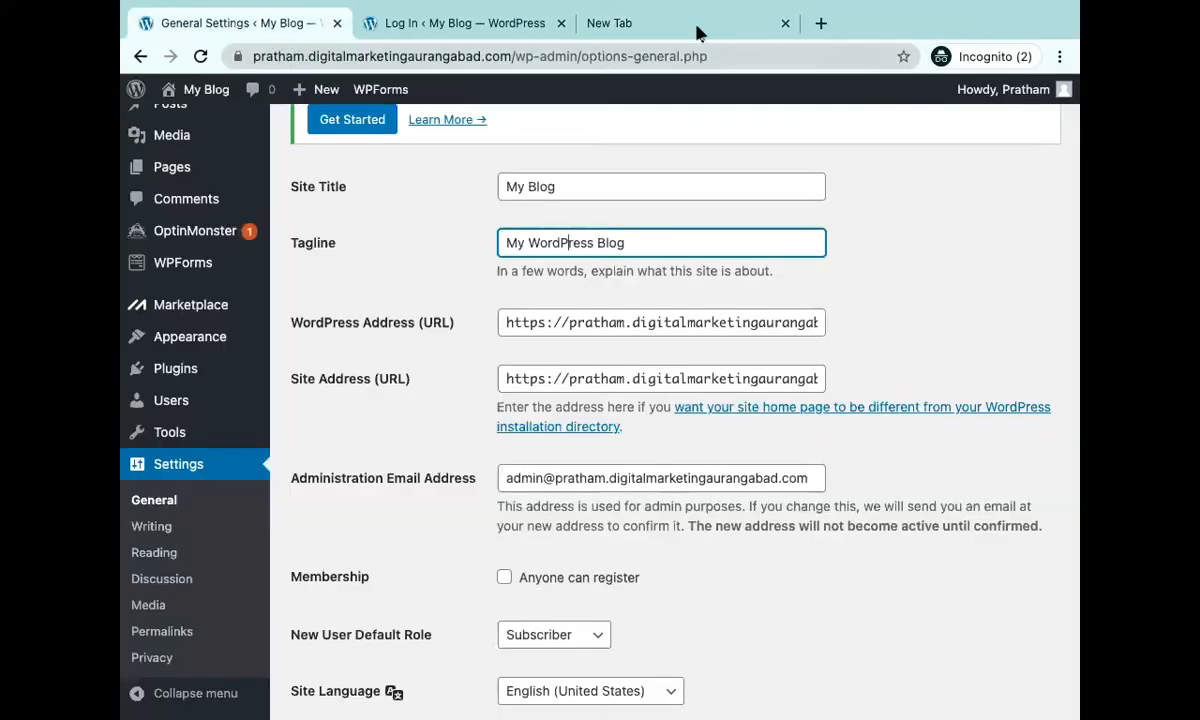
click(640, 20)
click(522, 51)
text(pr)
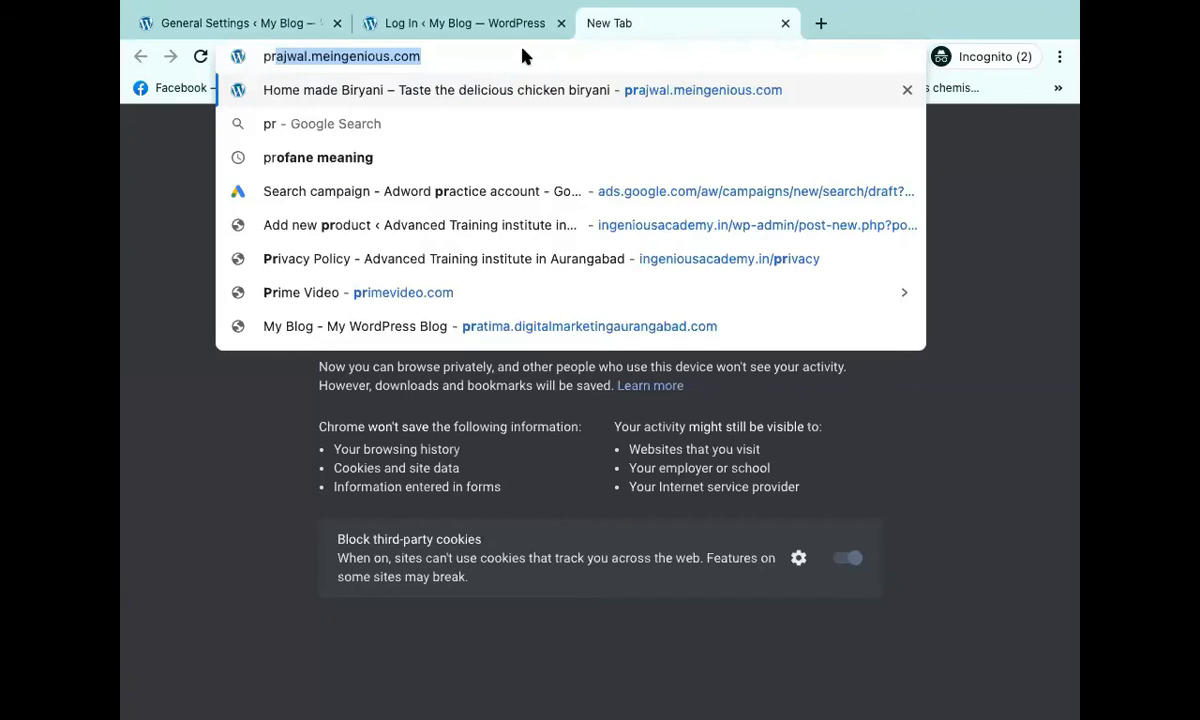
text(atha)
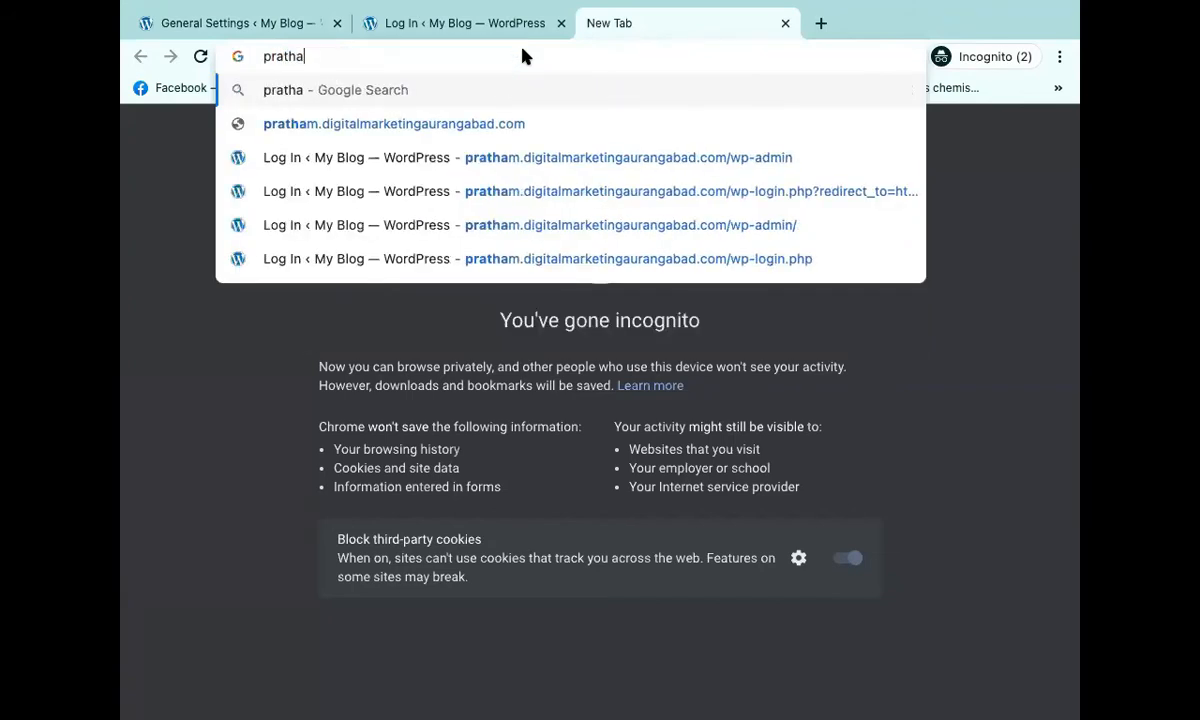
text(m.digital)
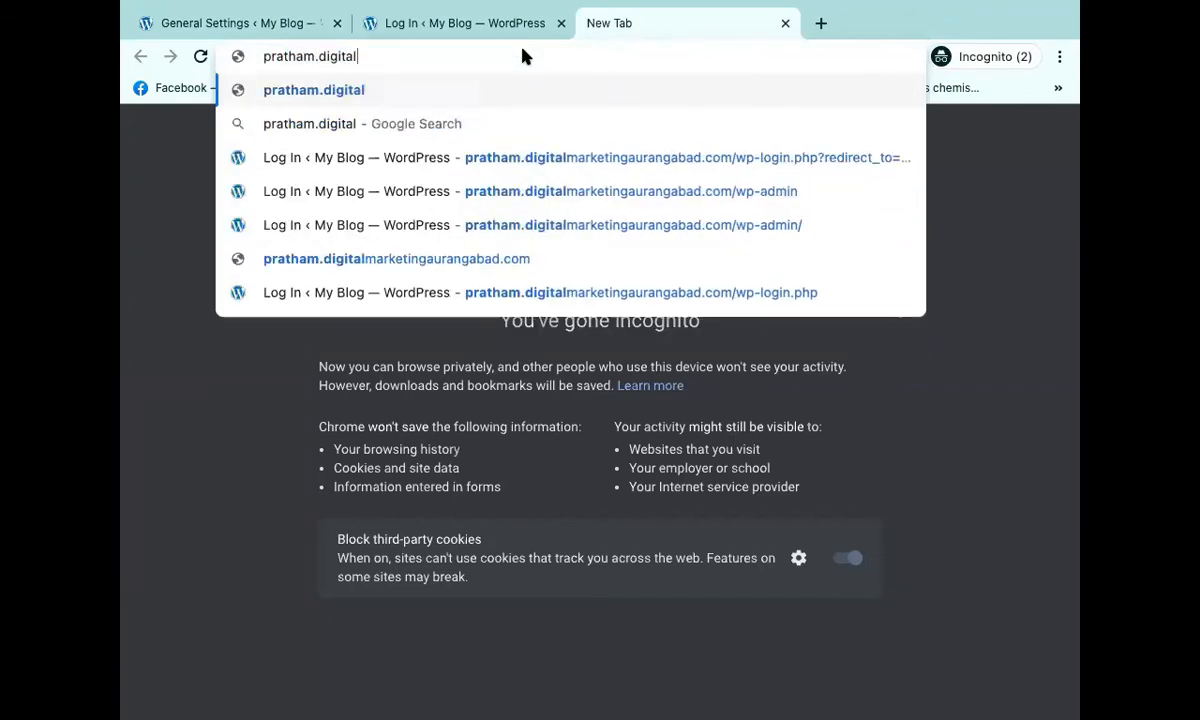
text(marketingaurangabad.c)
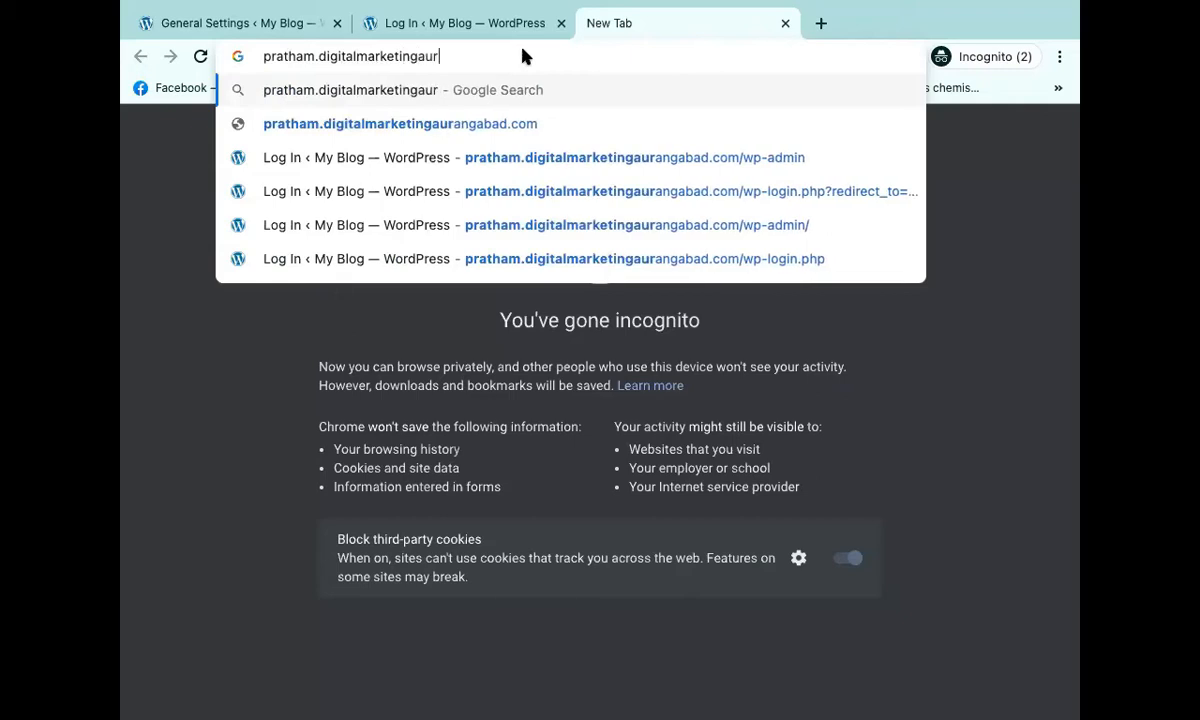
text(om)
key(Return)
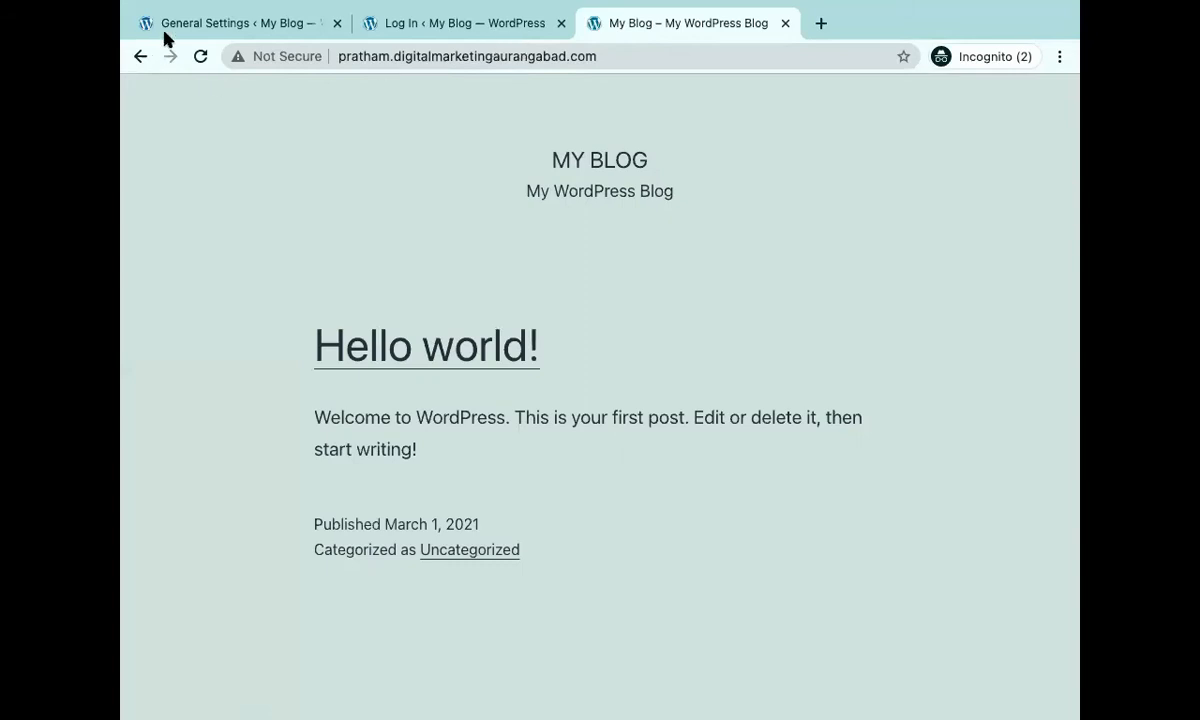
Compare title 'My Blog' and tagline 'My WordPress Blog' with the live front page.
click(191, 27)
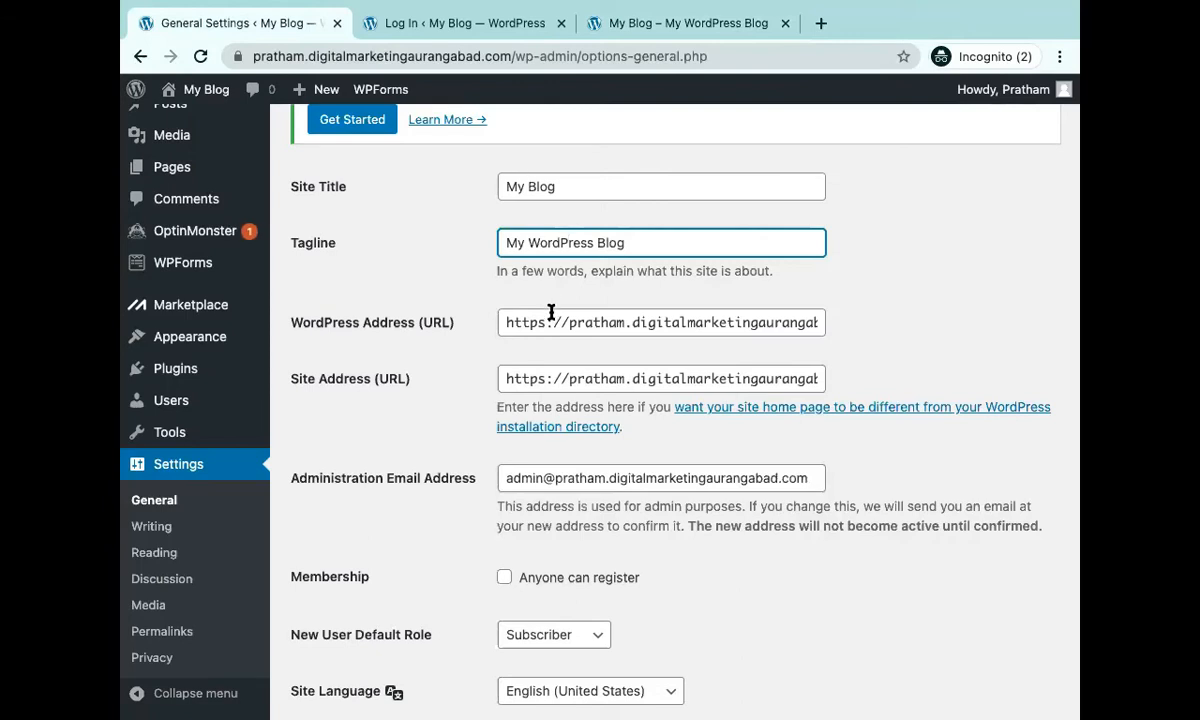
click(722, 28)
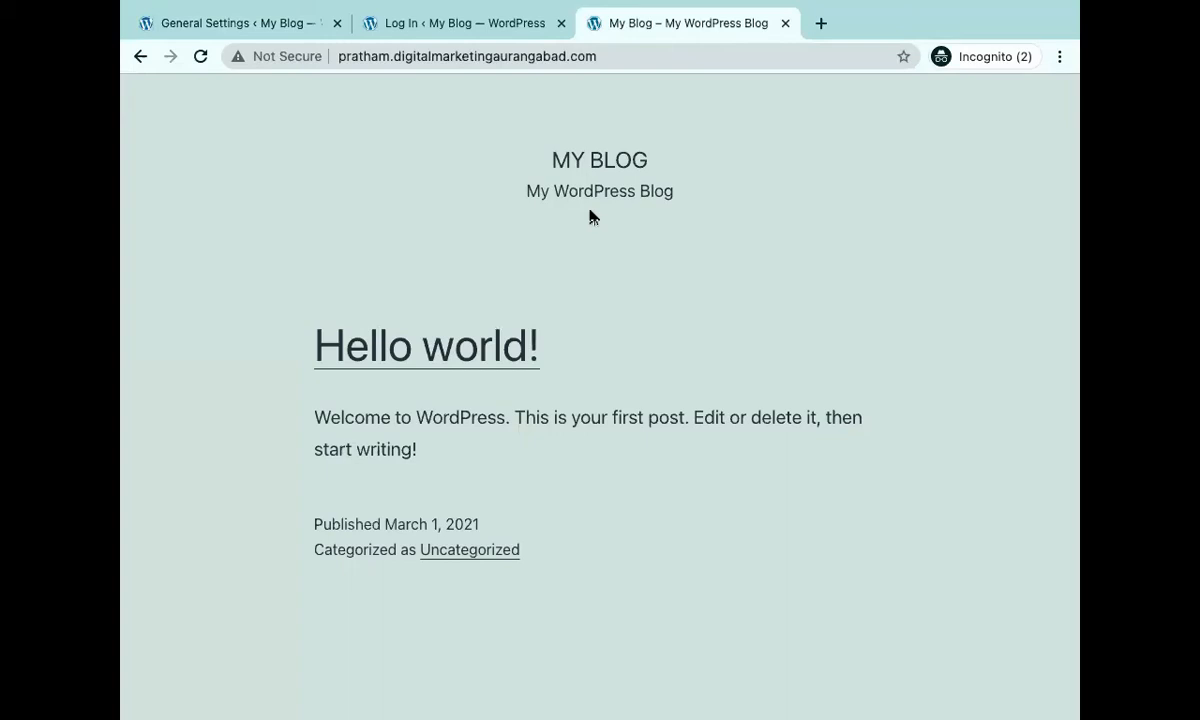
click(203, 24)
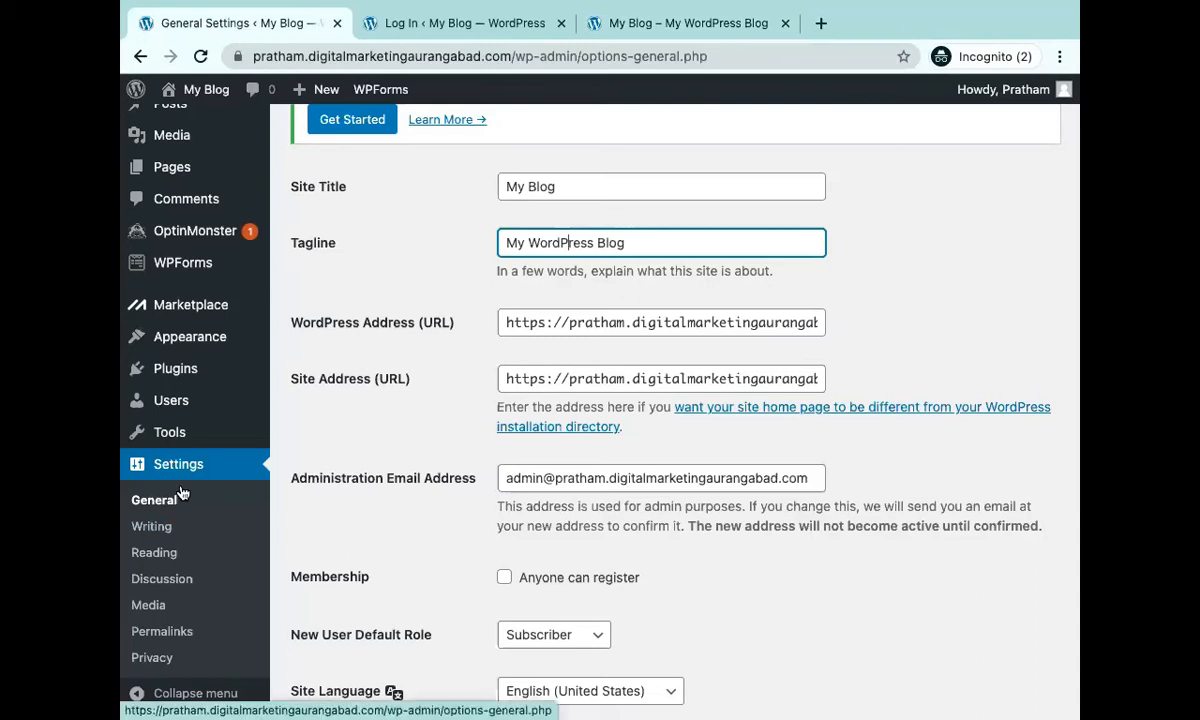
scroll(368, 494, down, 5)
scroll(368, 494, down, 10)
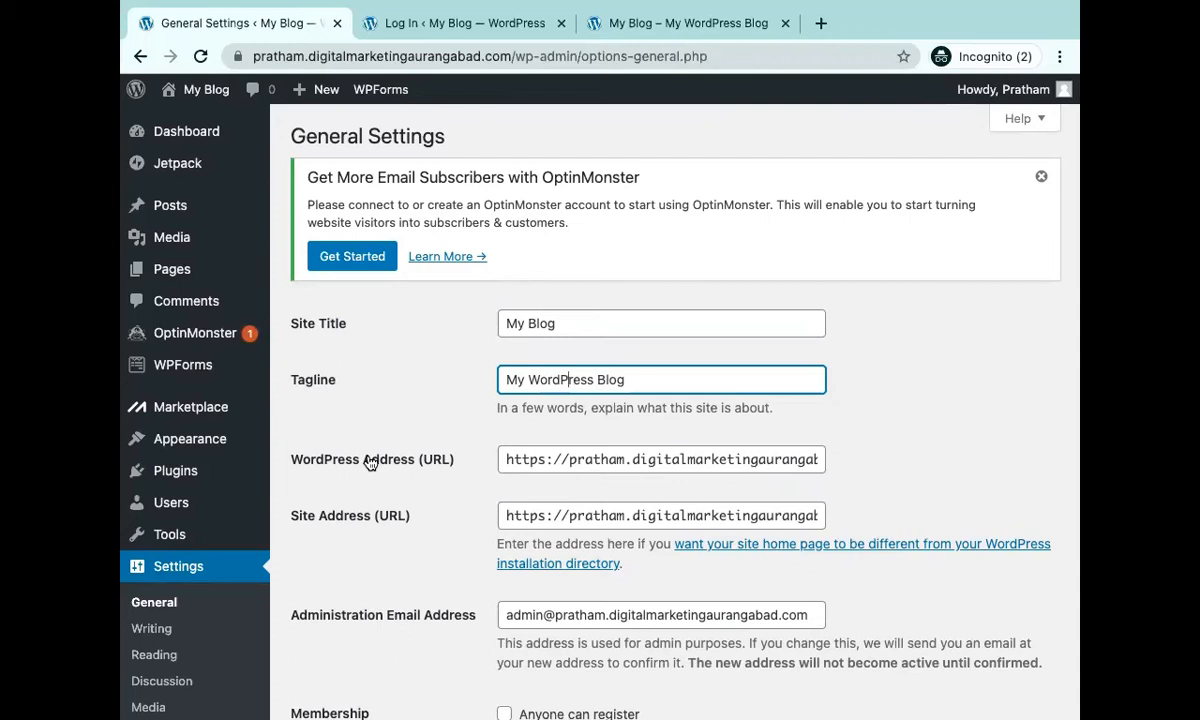
click(675, 459)
click(546, 459)
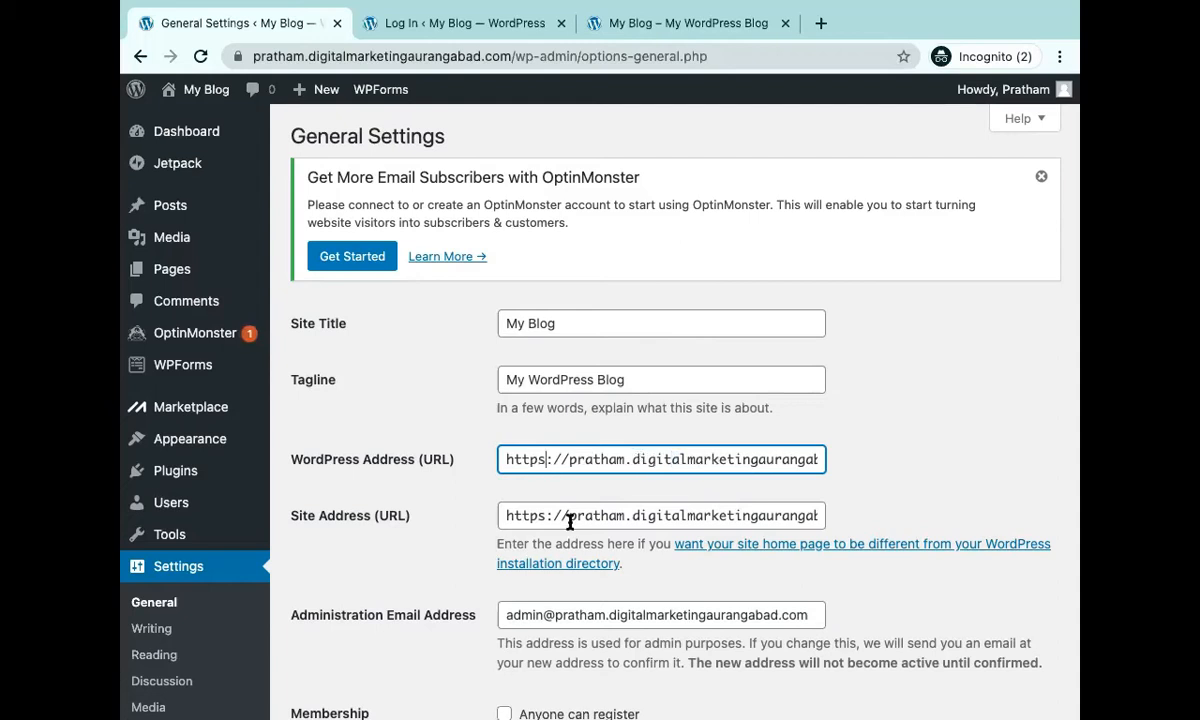
key(BackSpace)
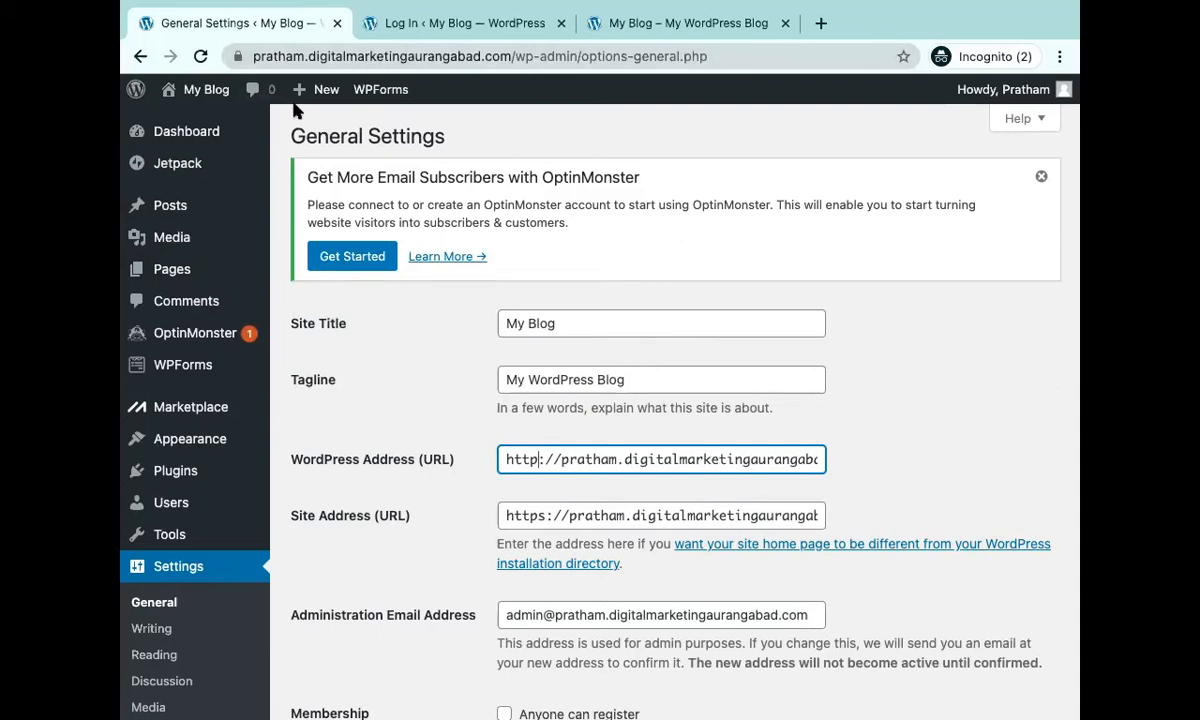
text(s)
click(569, 460)
text(www)
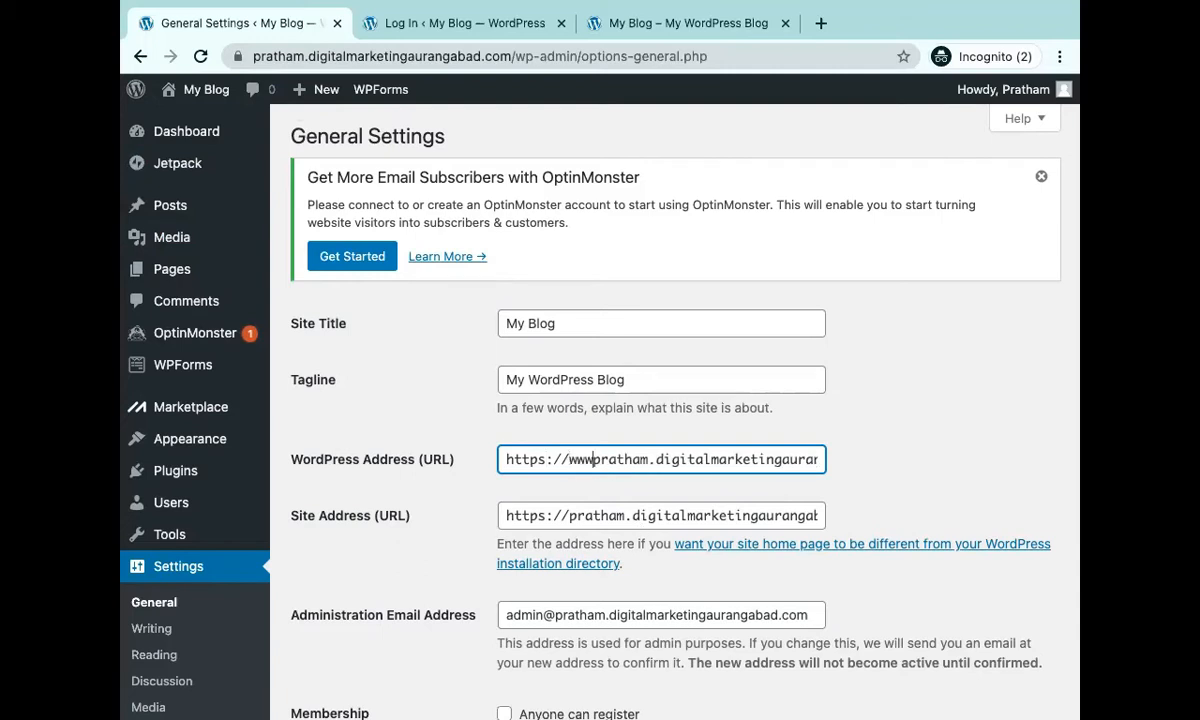
text(.)
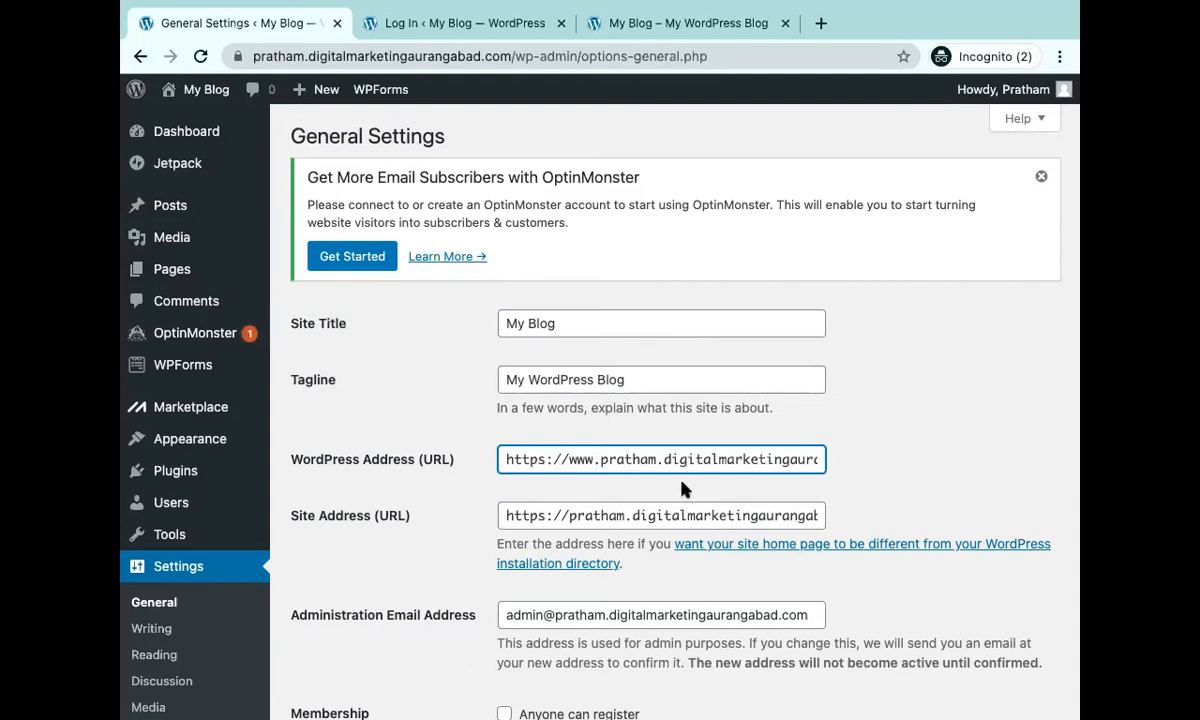
key(BackSpace)
key(BackSpace)
key(BackSpace)
key(BackSpace)
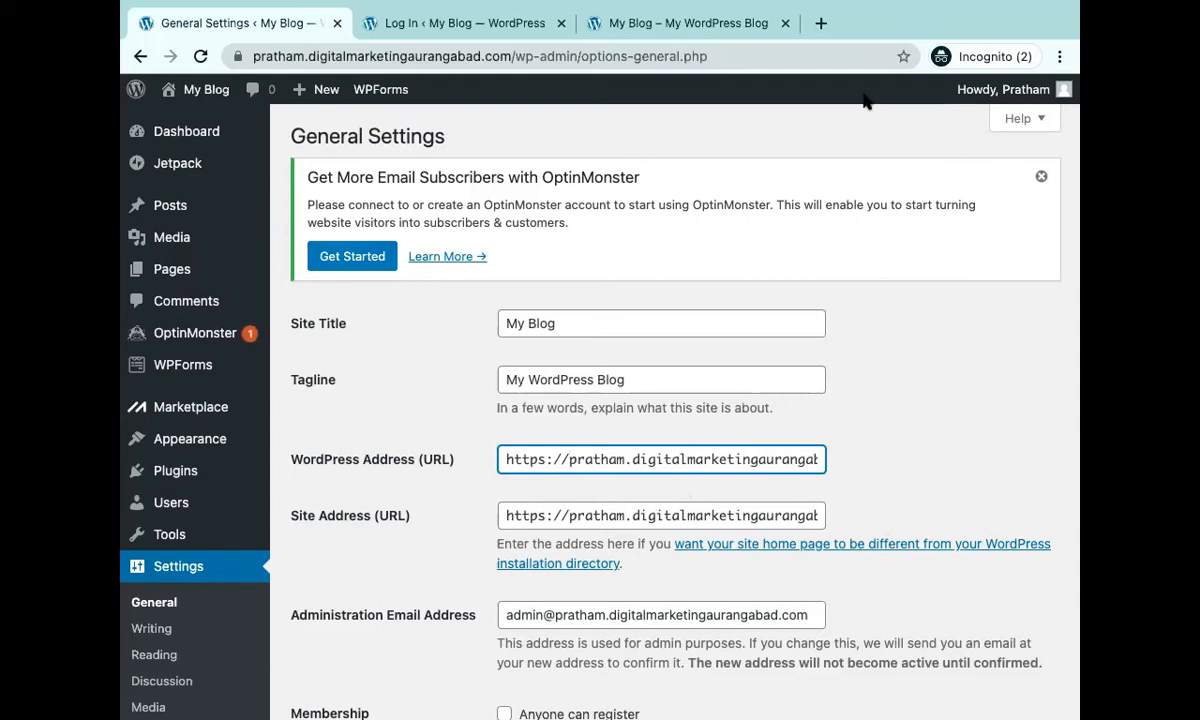
Google 'w3consoritium' in a new tab and follow the suggested 'w3 consortium' spelling.
click(820, 23)
text(w)
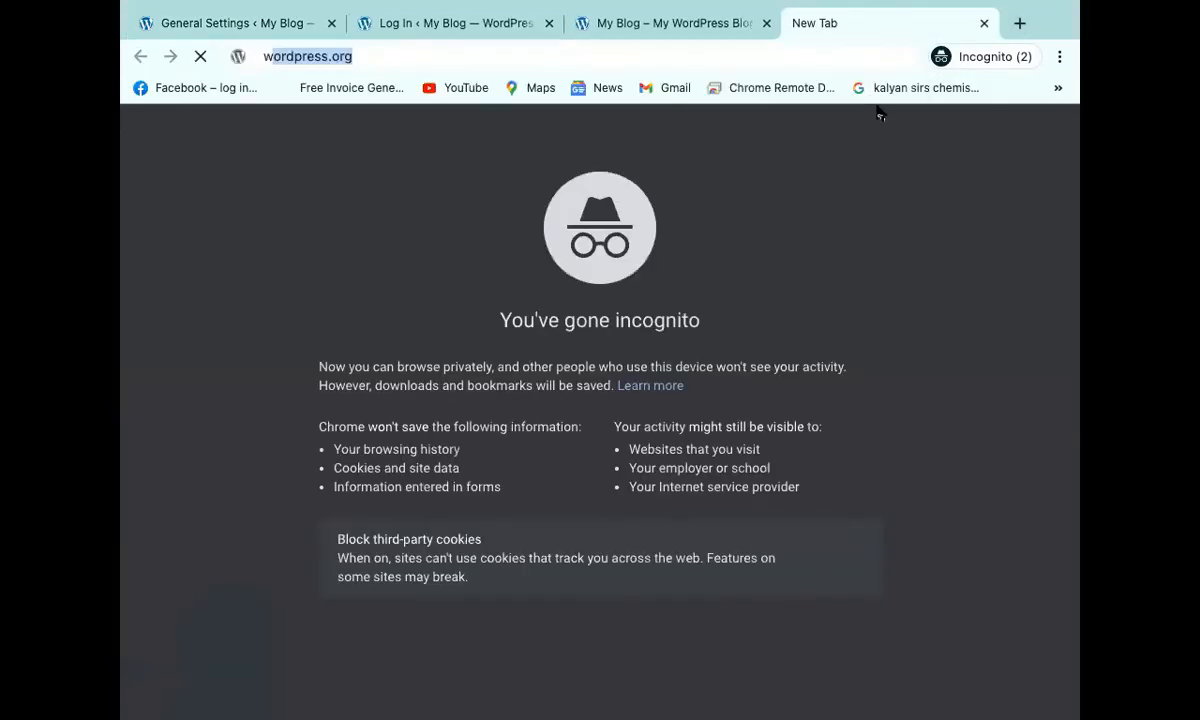
text(3cons)
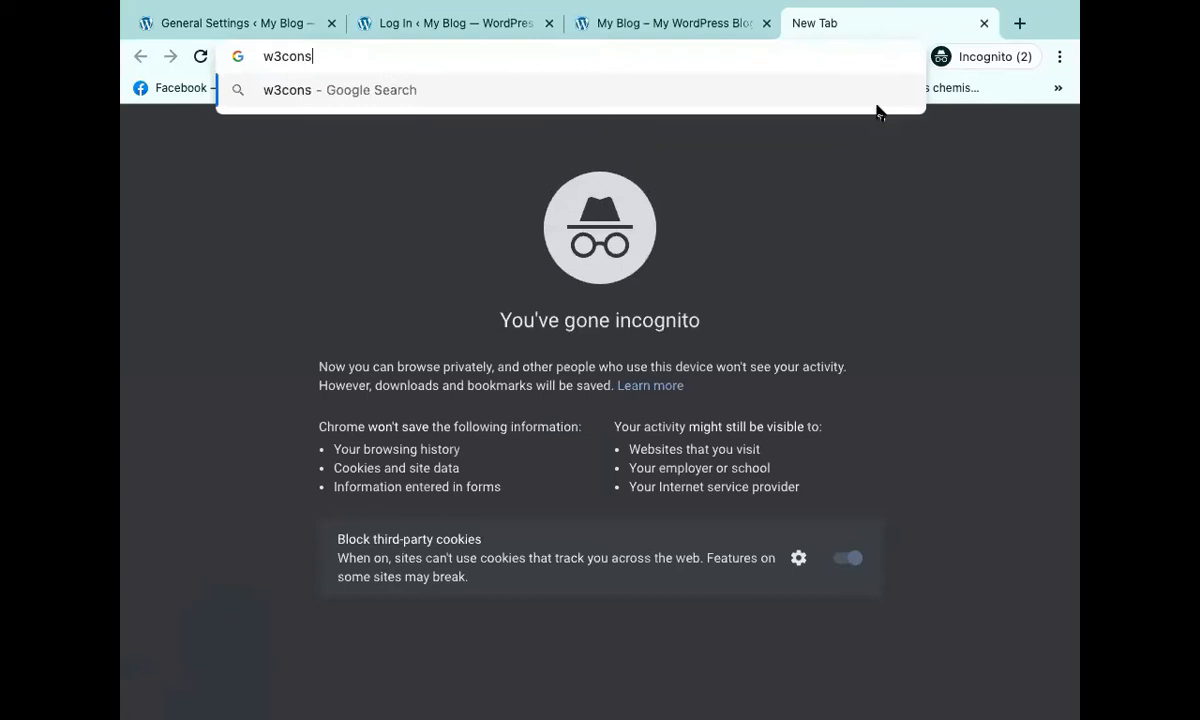
text(oritu)
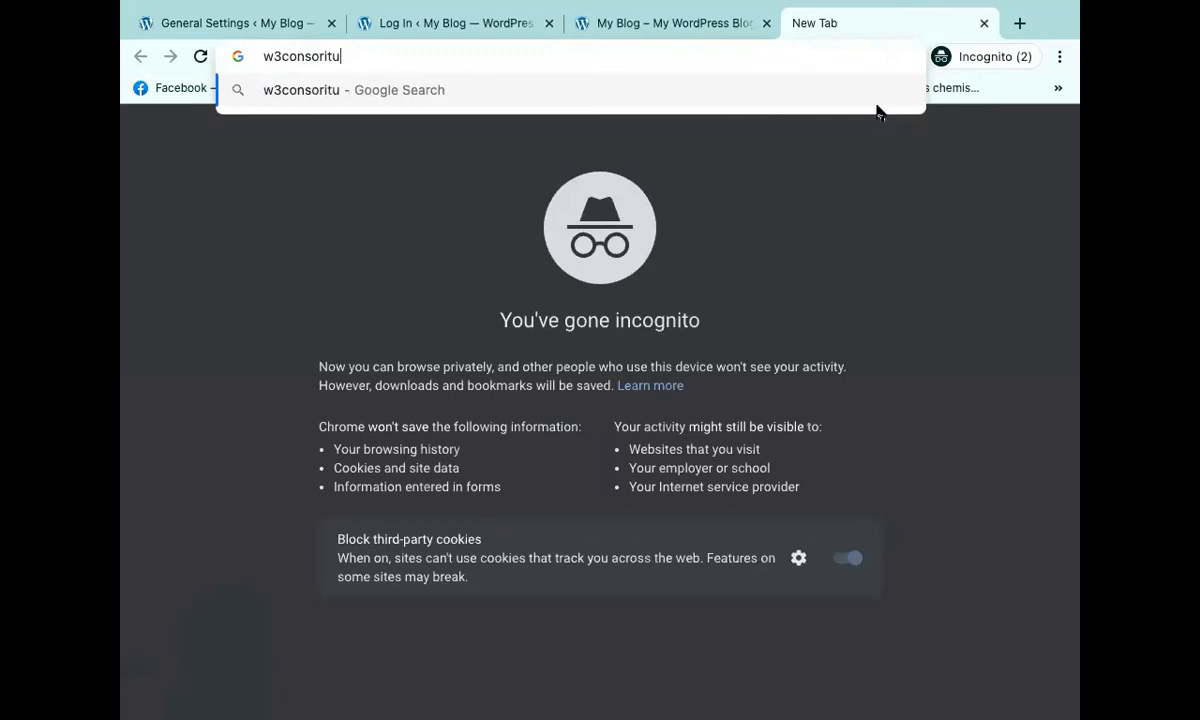
key(BackSpace)
text(ium)
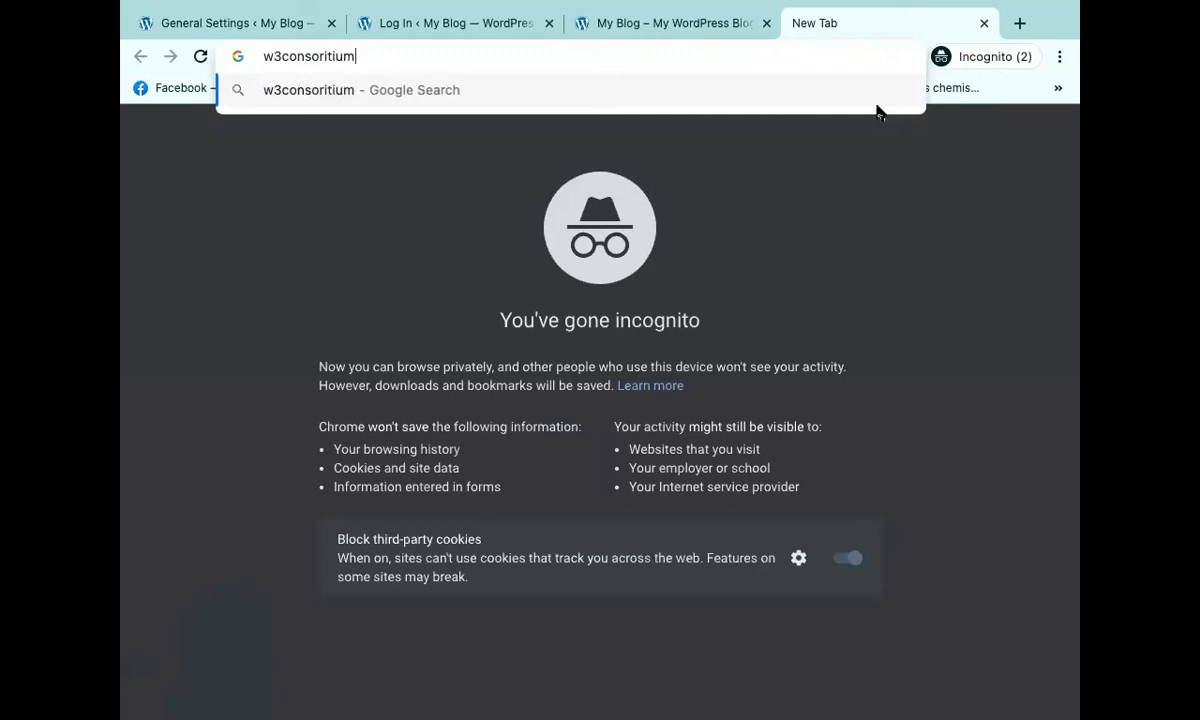
key(Return)
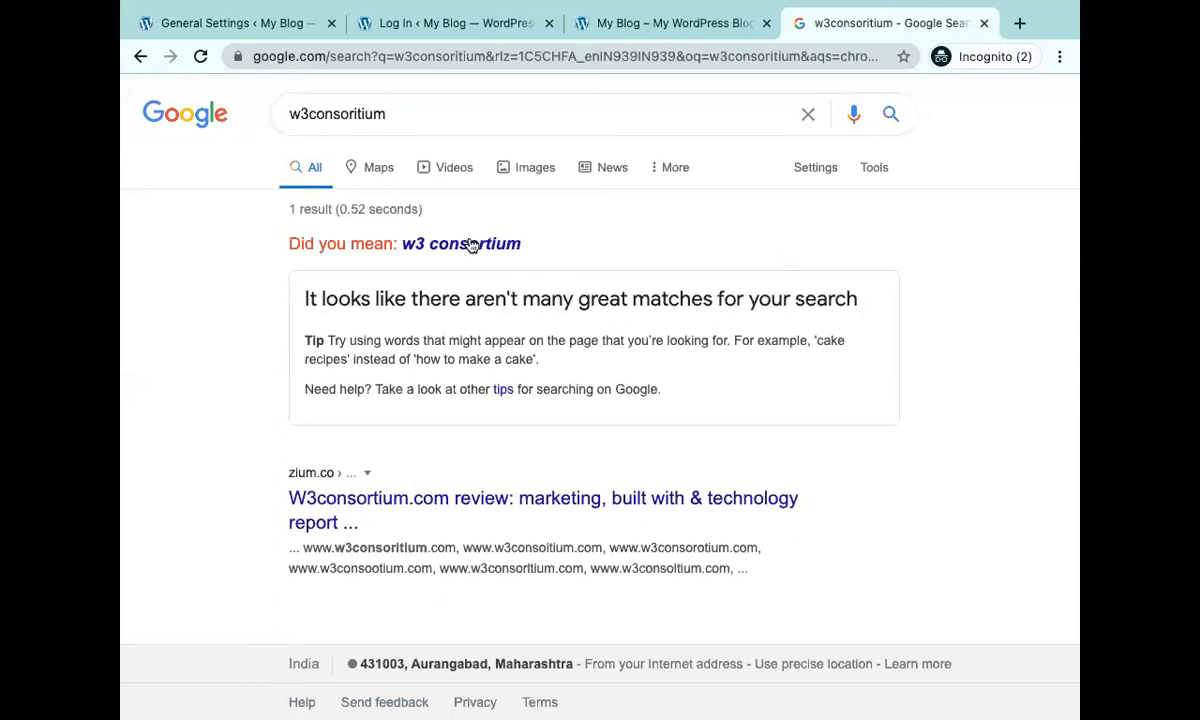
click(472, 244)
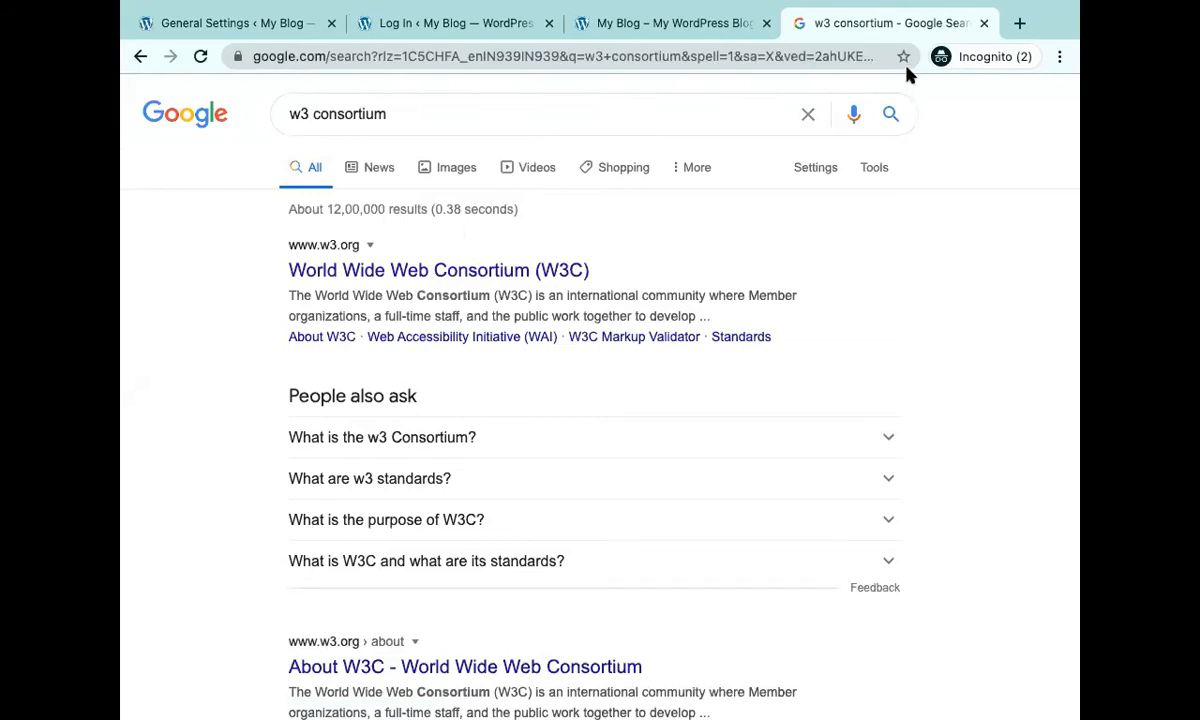
click(1020, 23)
text(mayurscafe)
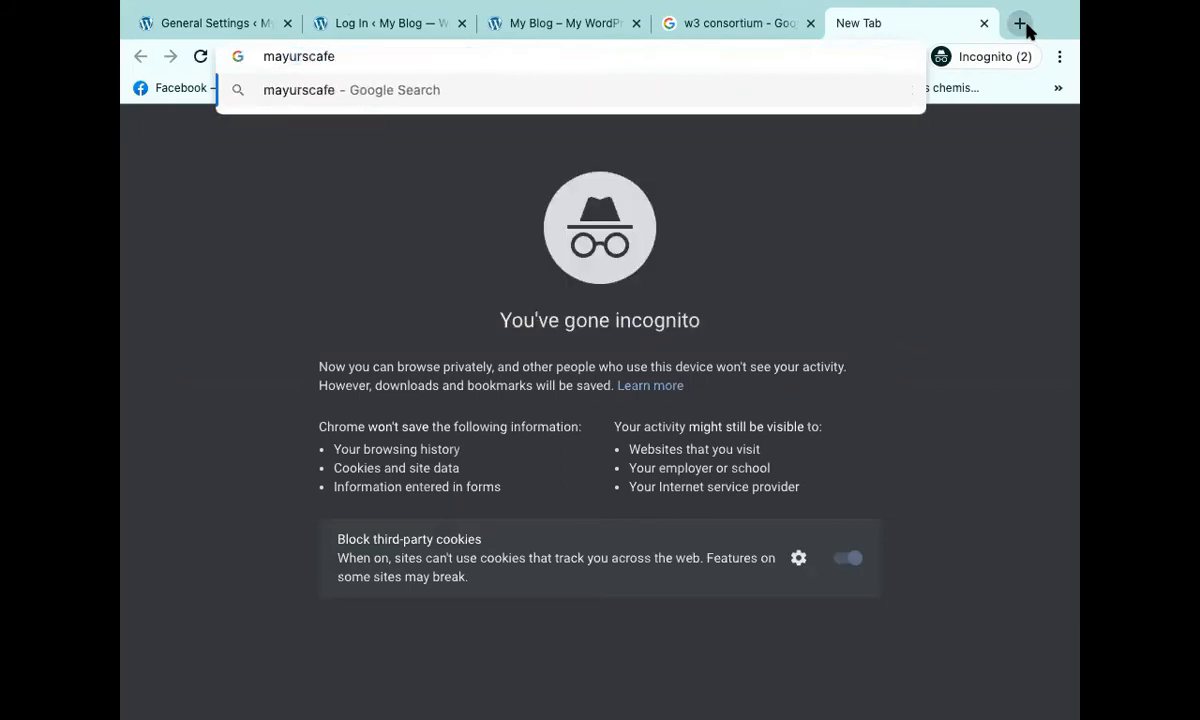
key(Home)
text(www.)
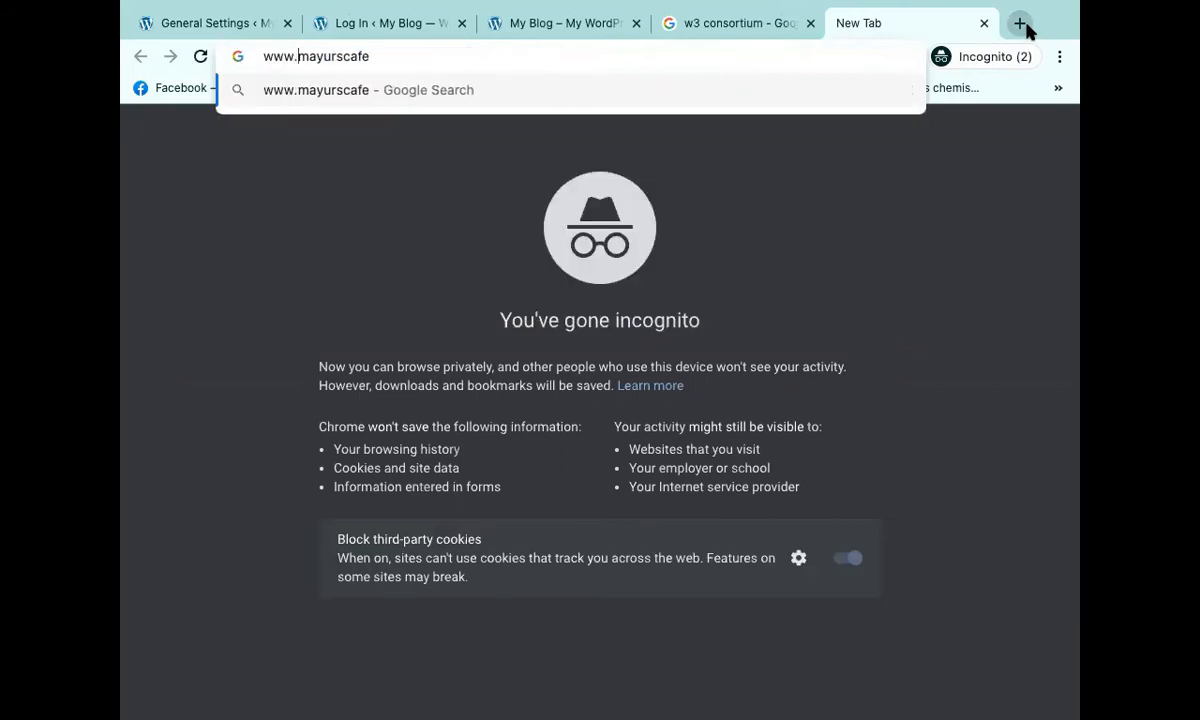
key(Escape)
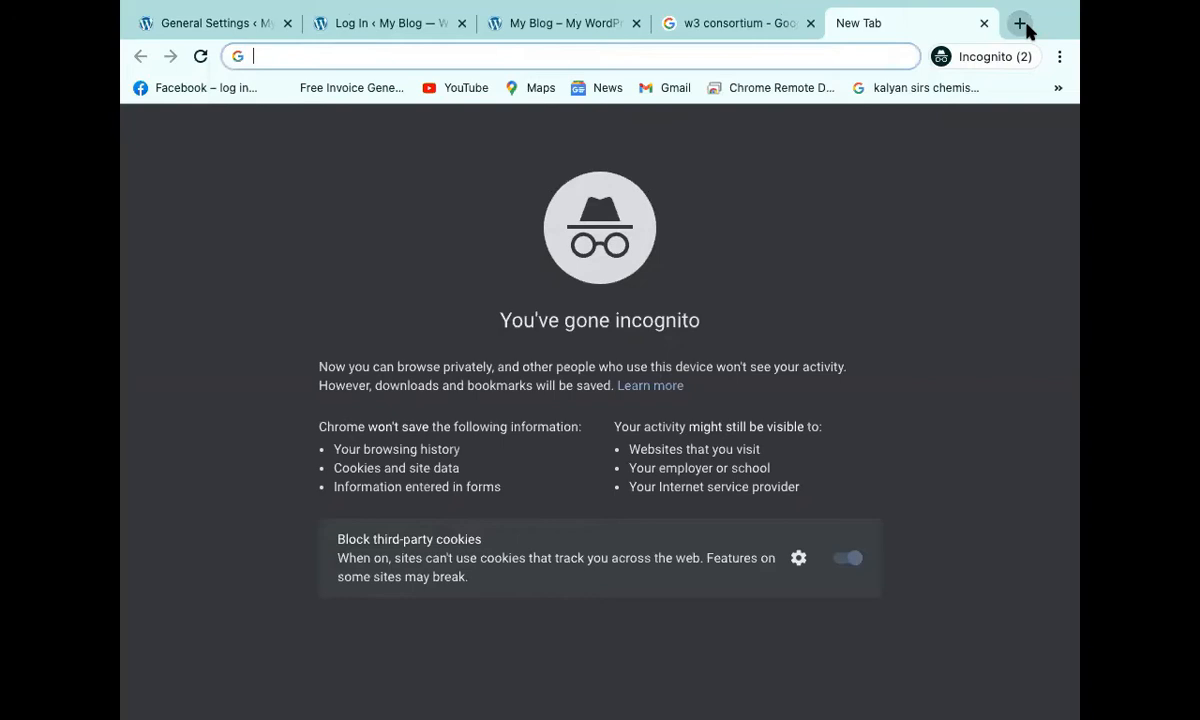
click(740, 28)
click(528, 20)
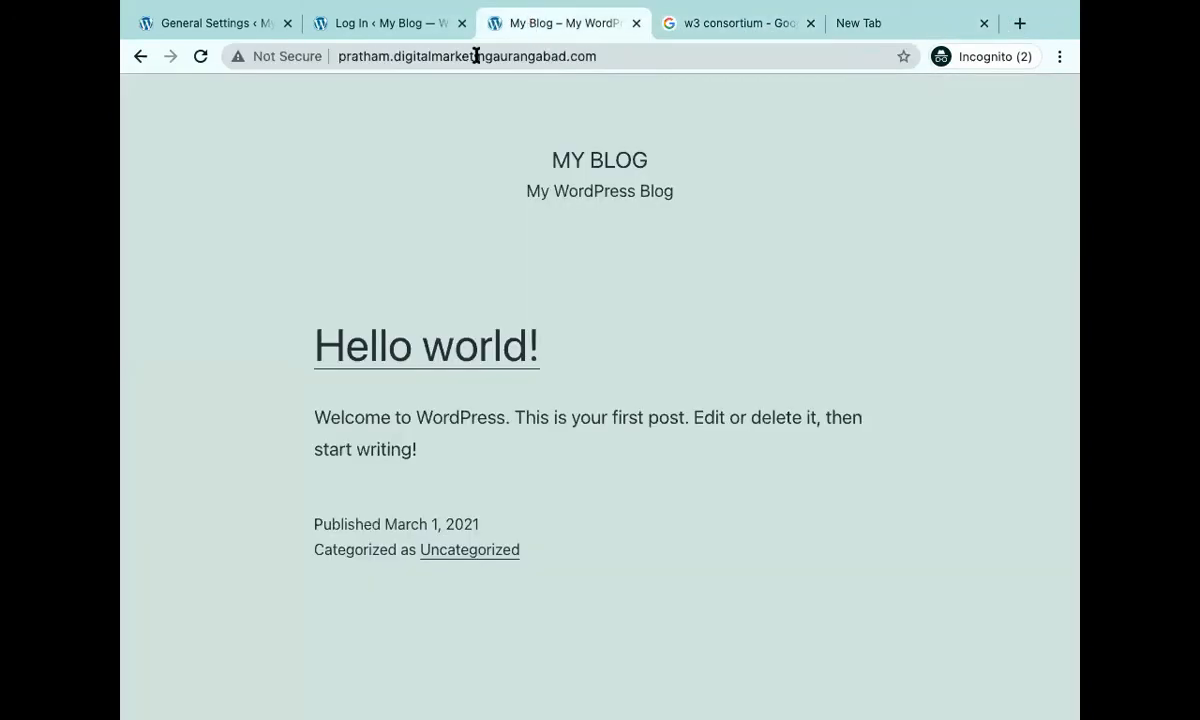
click(960, 28)
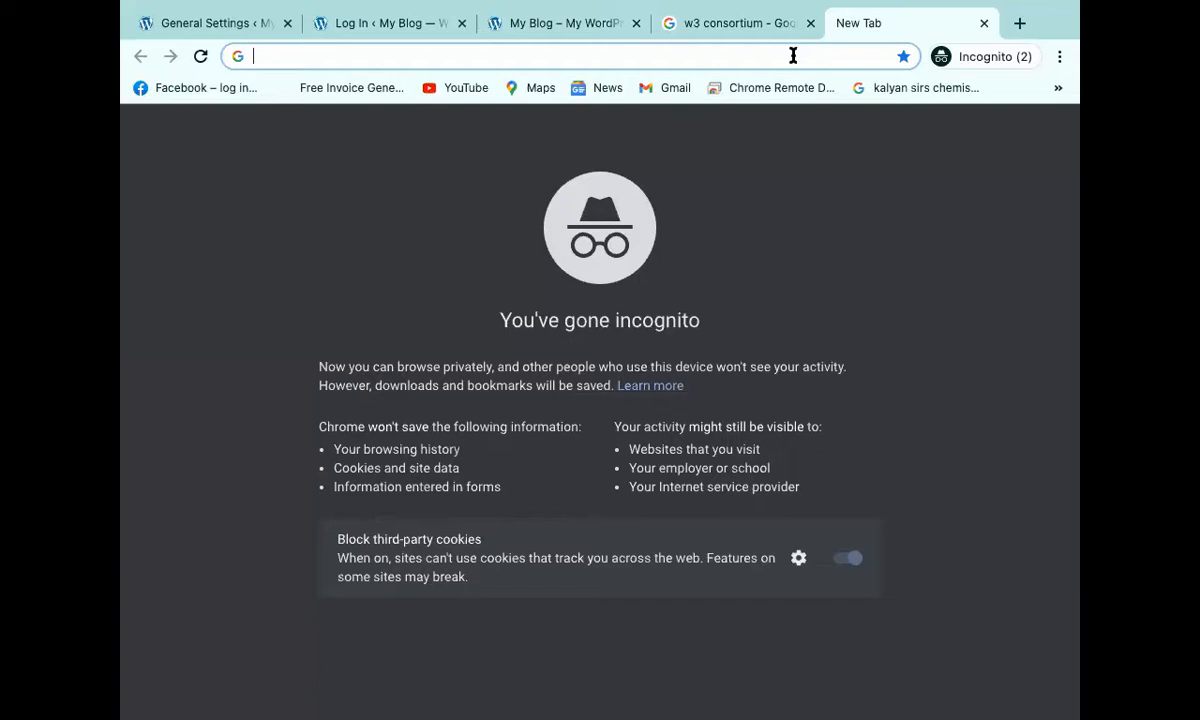
text(goda)
key(Return)
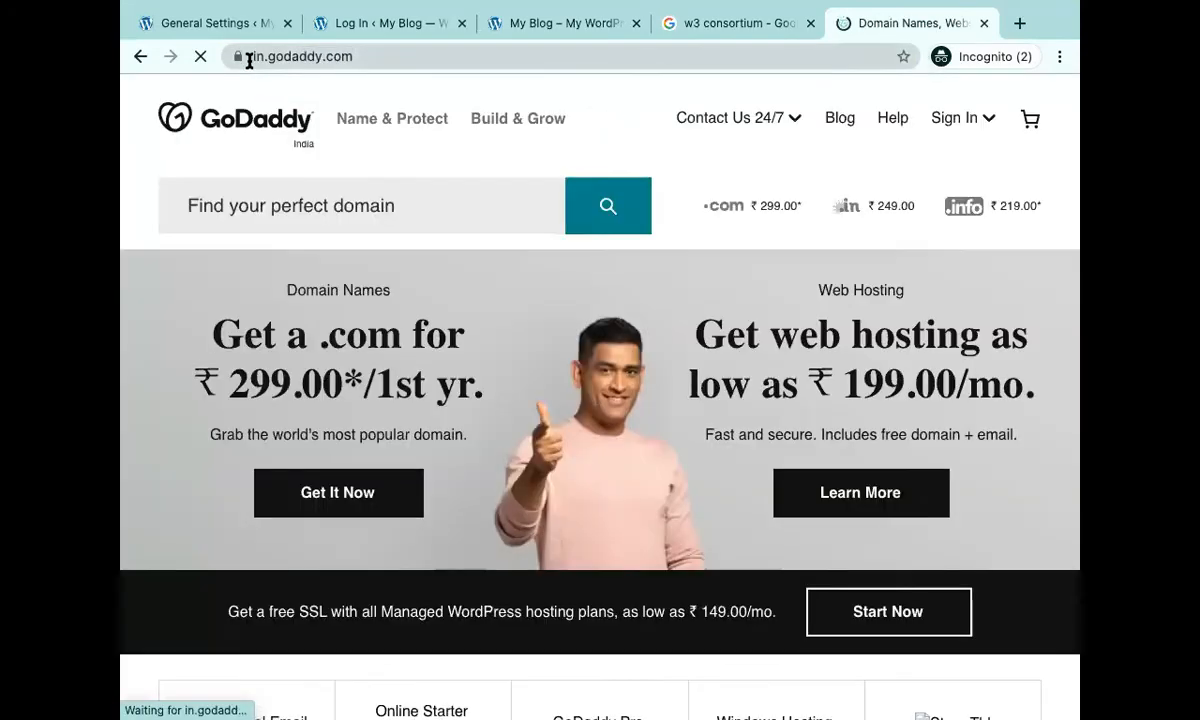
click(249, 61)
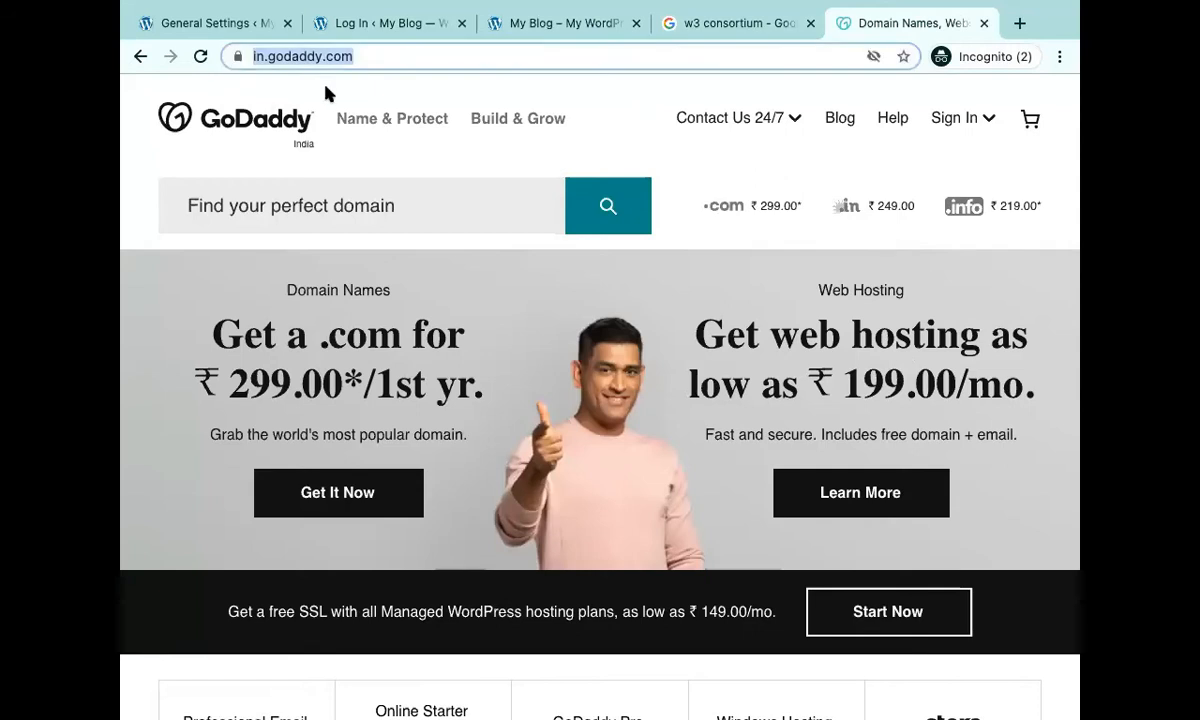
text(www.)
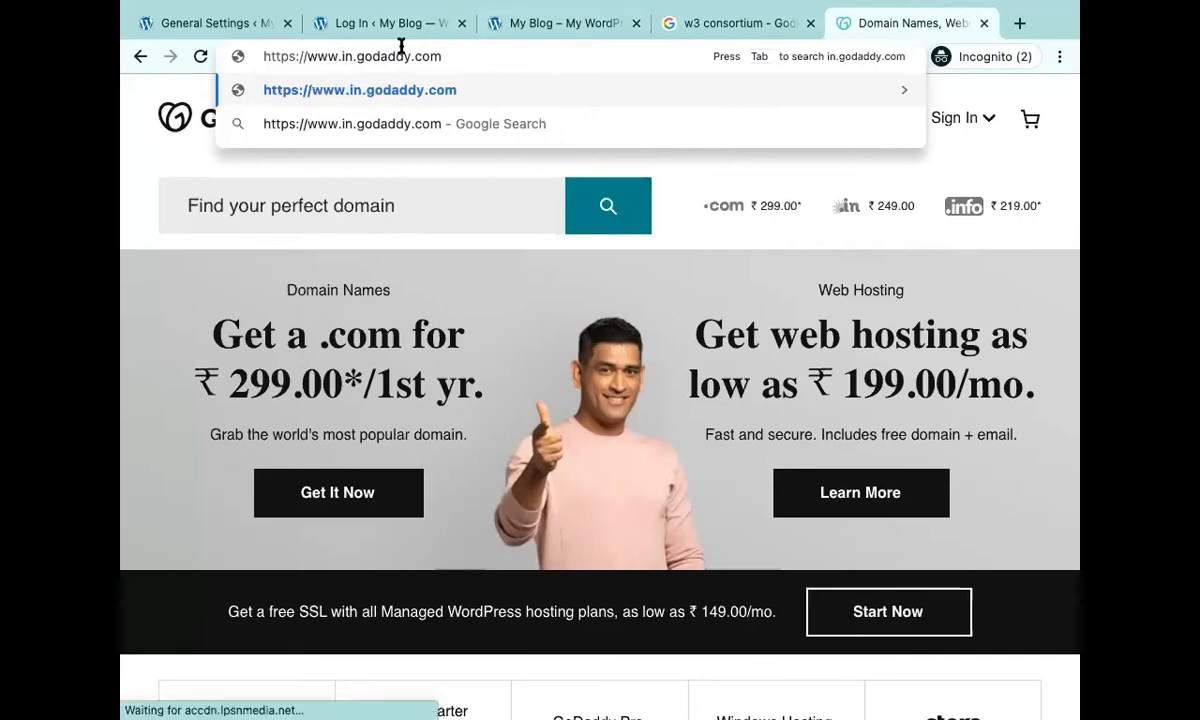
click(527, 28)
click(166, 26)
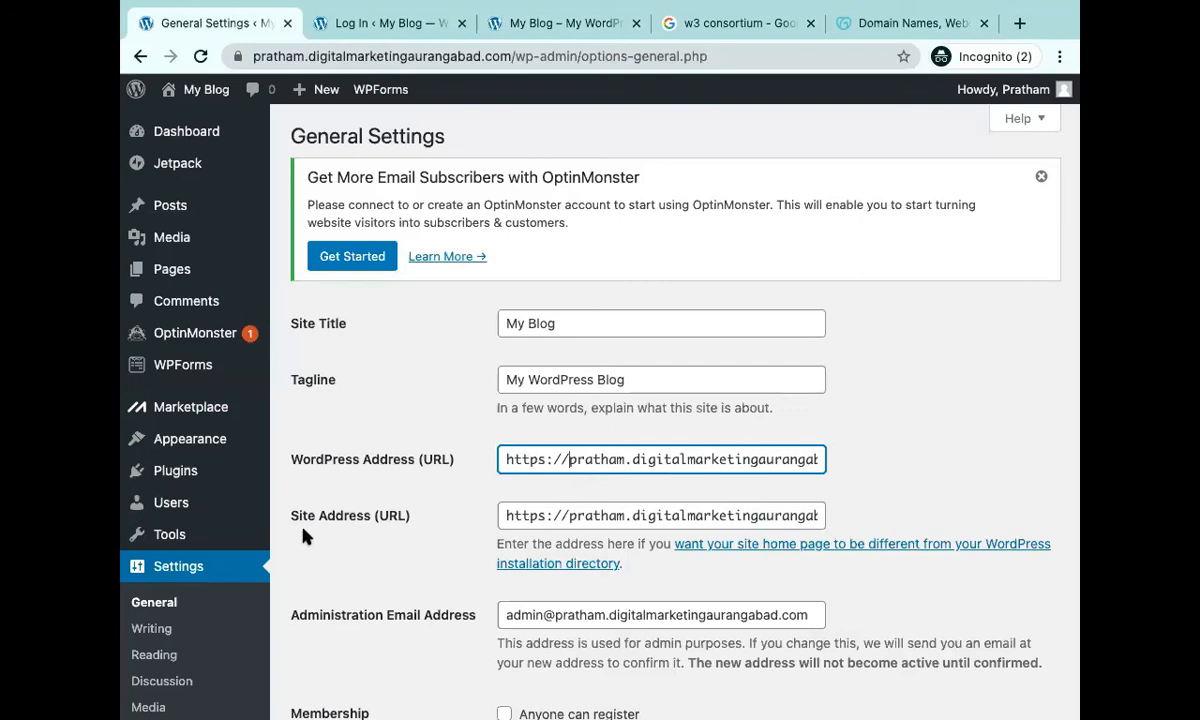
click(255, 56)
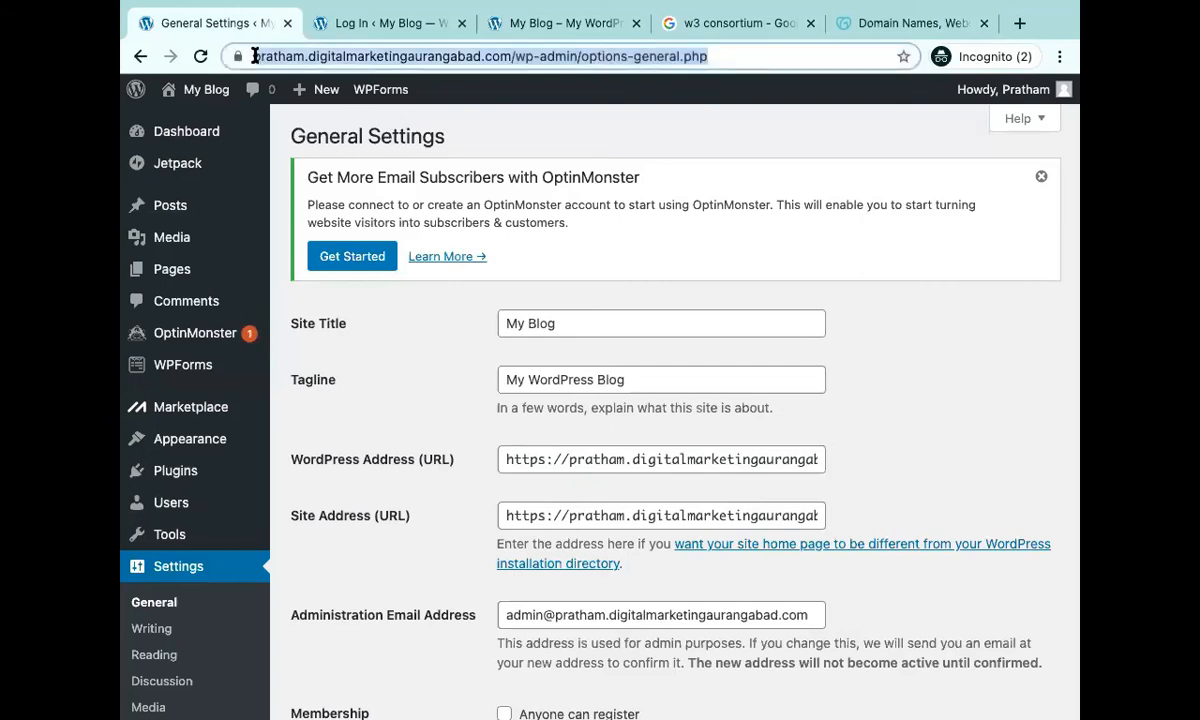
click(255, 56)
text(www.)
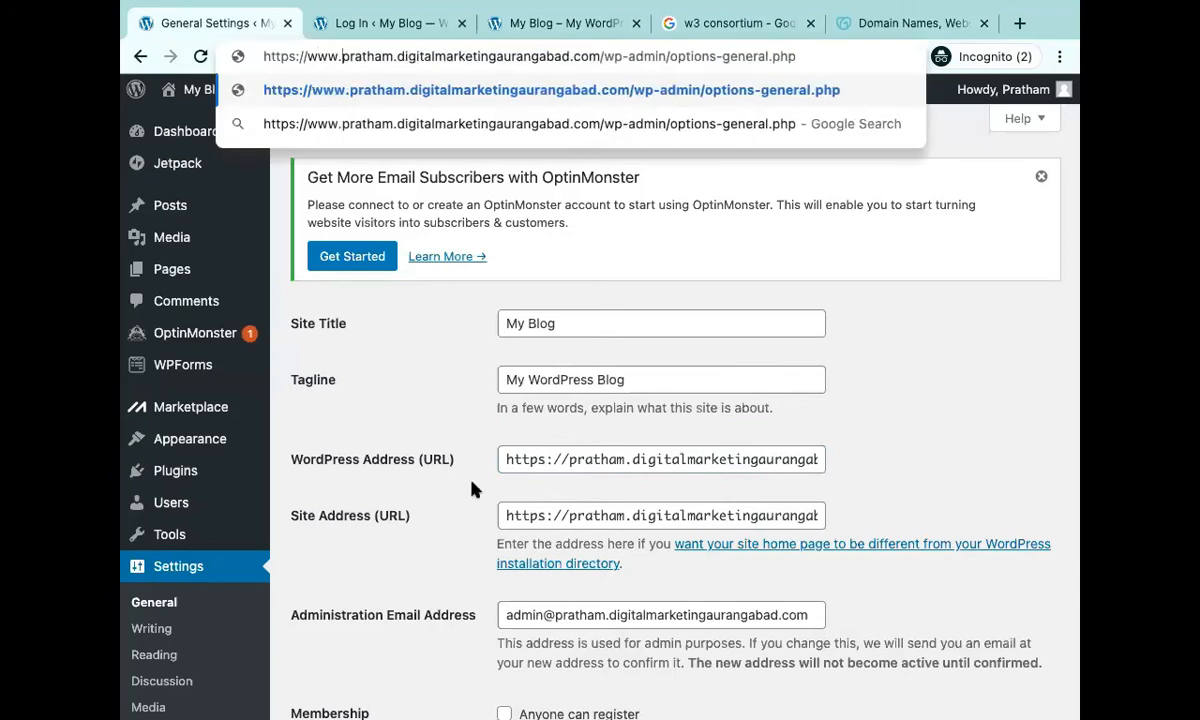
click(570, 523)
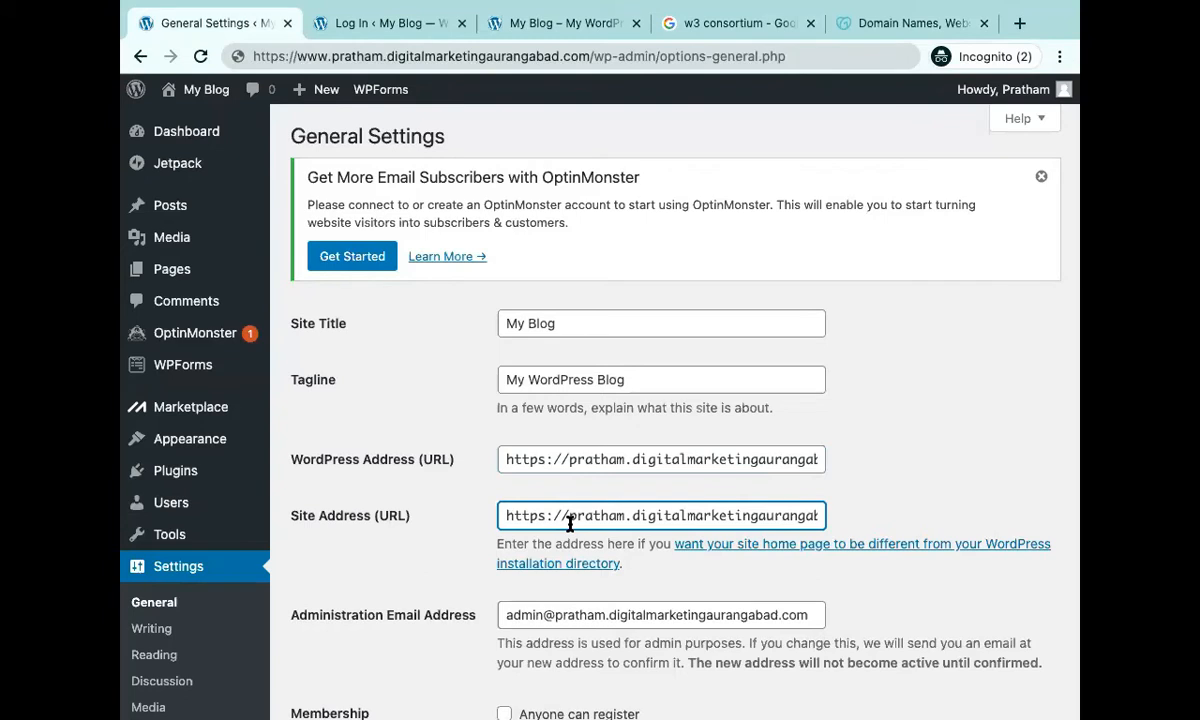
scroll(570, 523, down, 5)
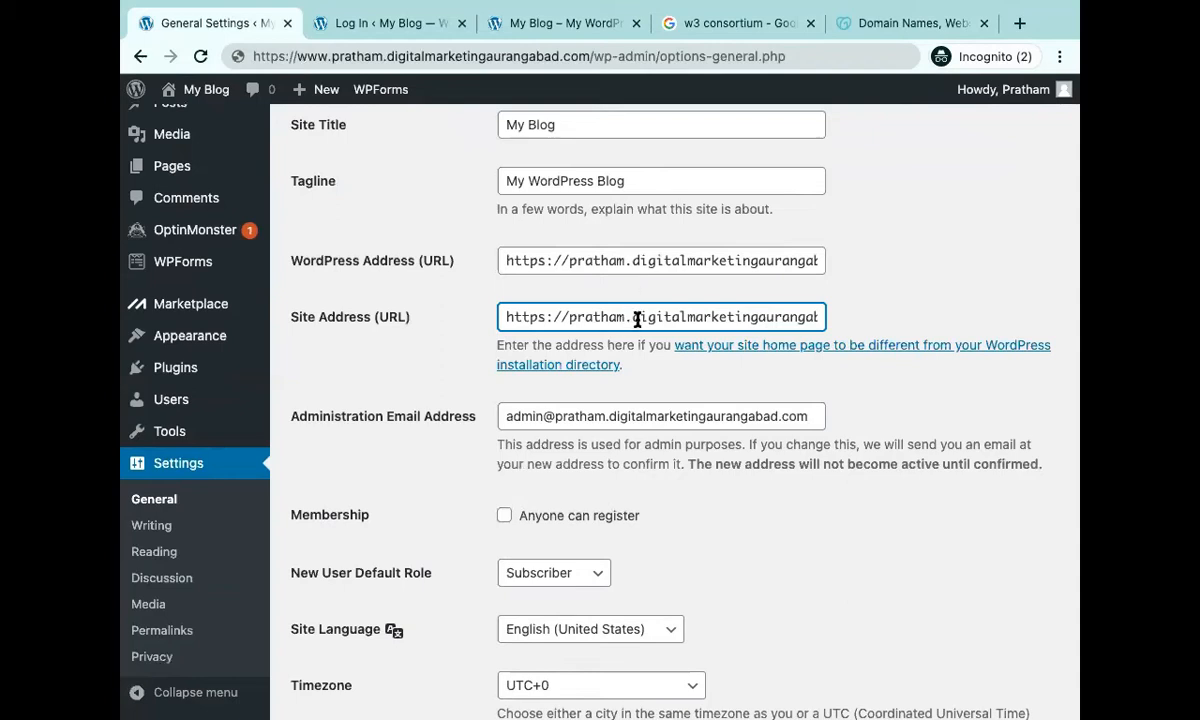
drag(636, 318, 568, 316)
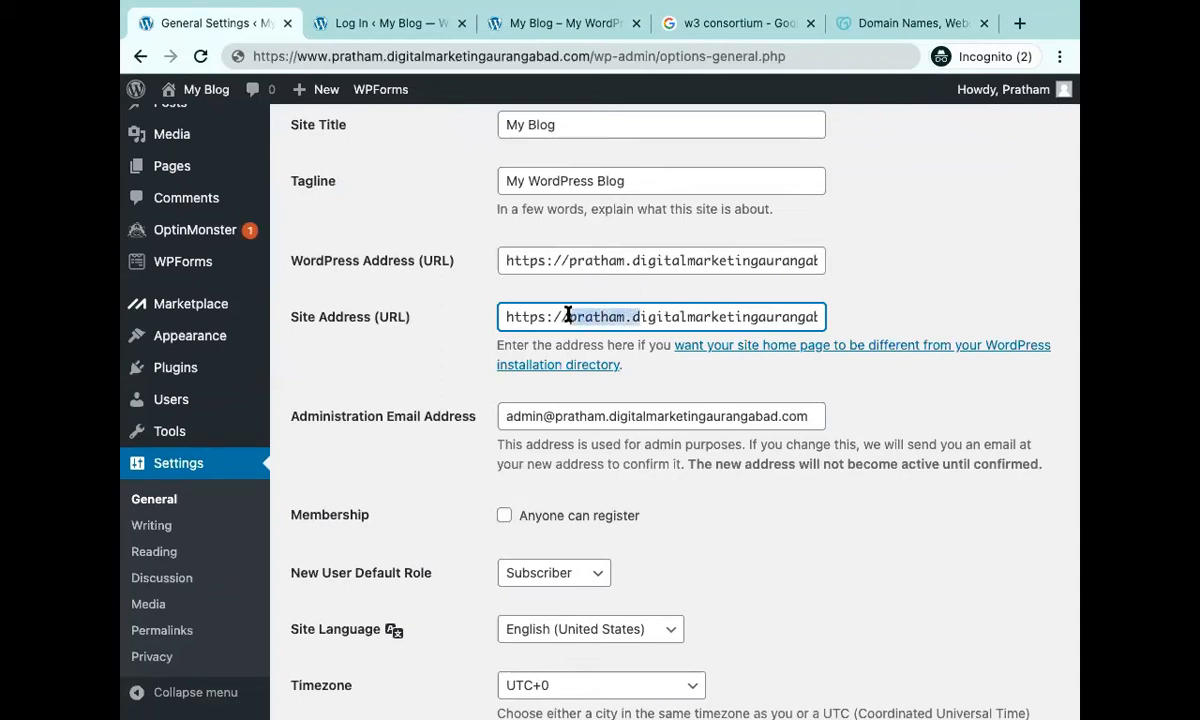
text(www.d)
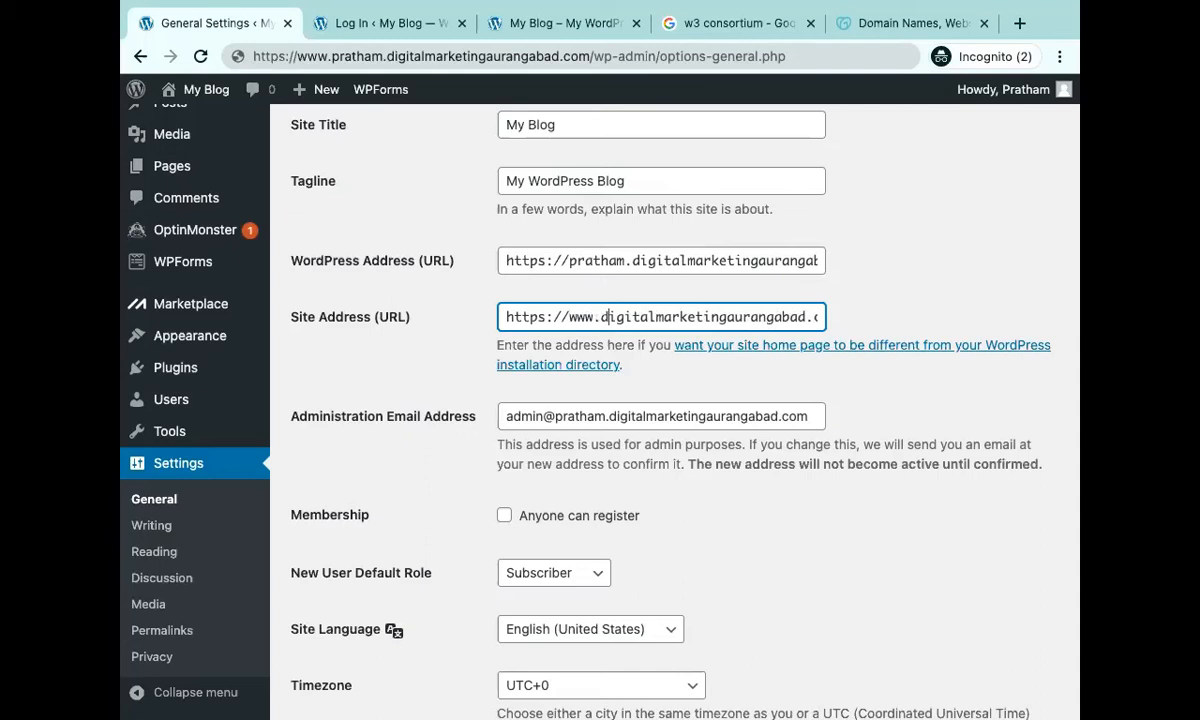
key(super+z)
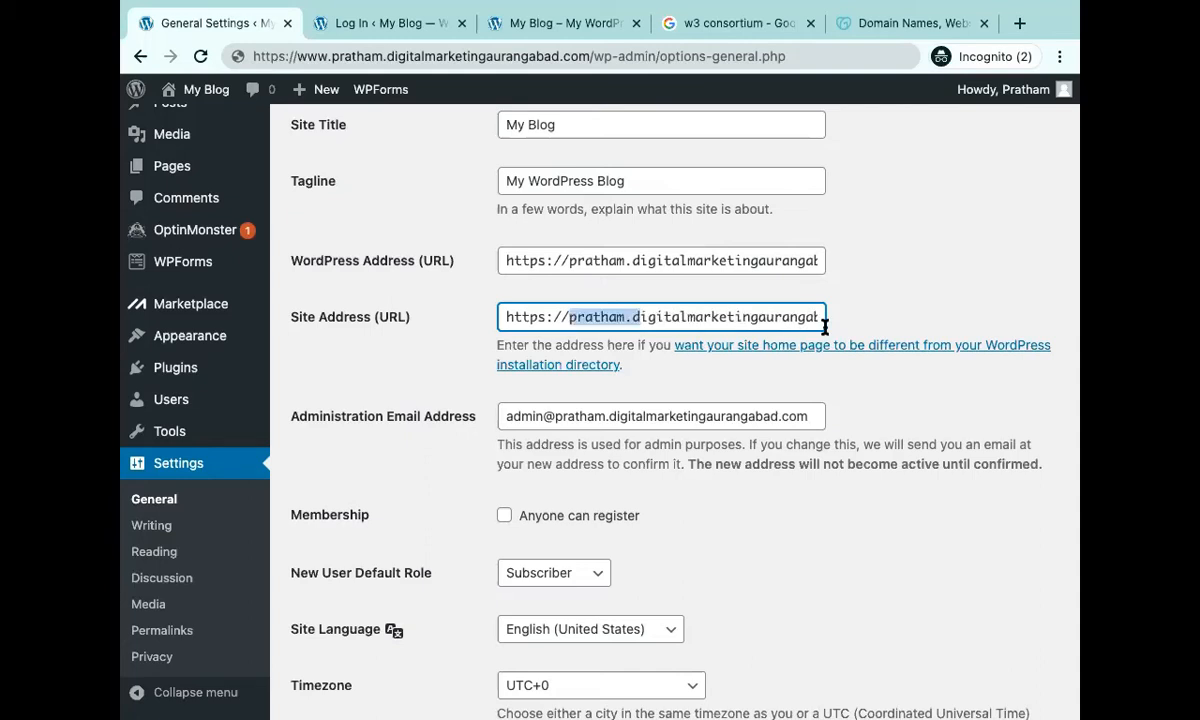
key(super+z)
key(BackSpace)
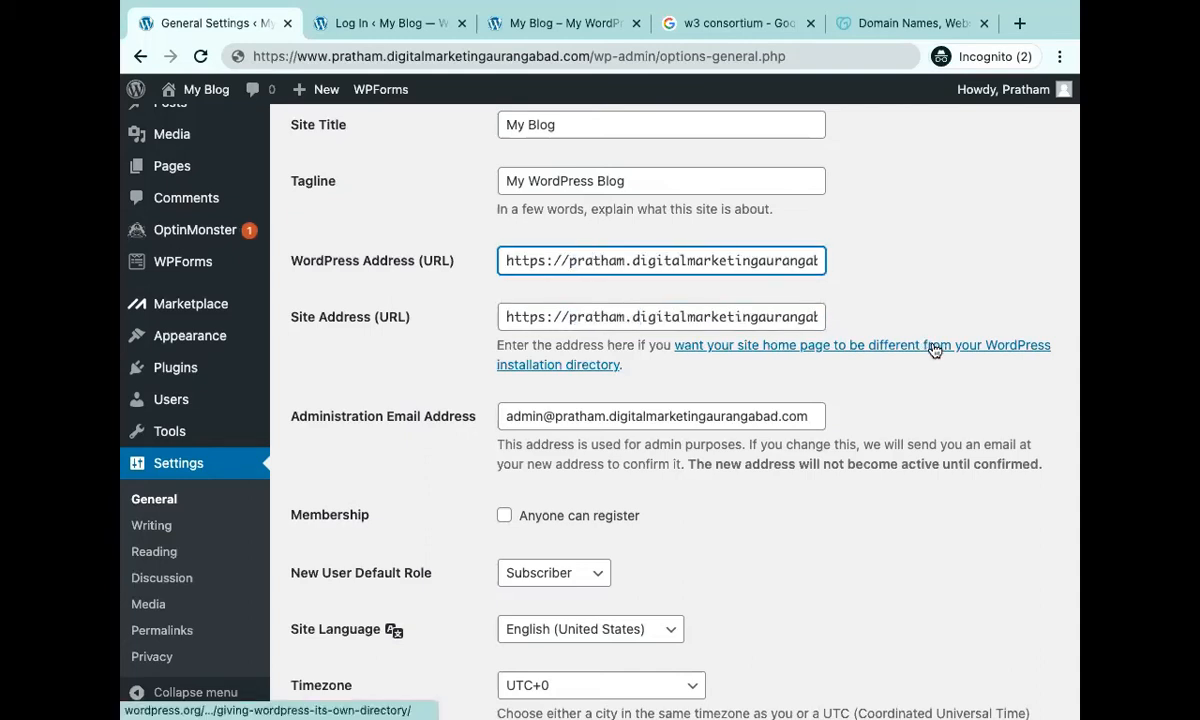
scroll(933, 348, down, 3)
triple_click(536, 245)
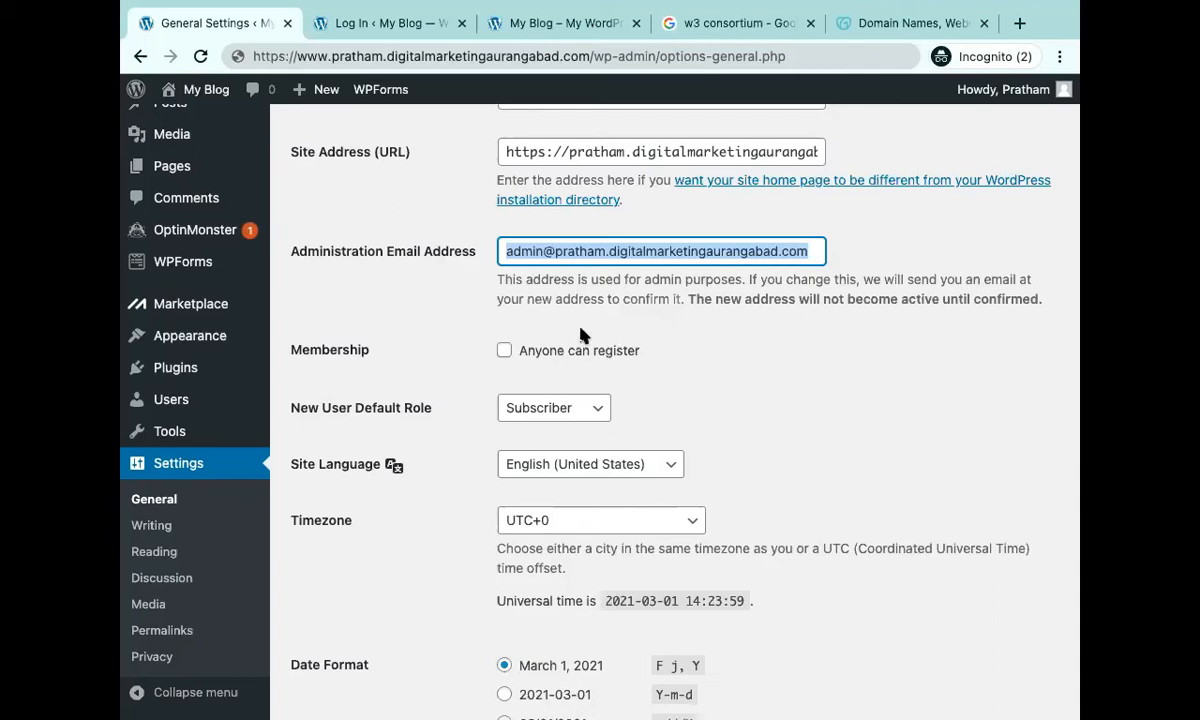
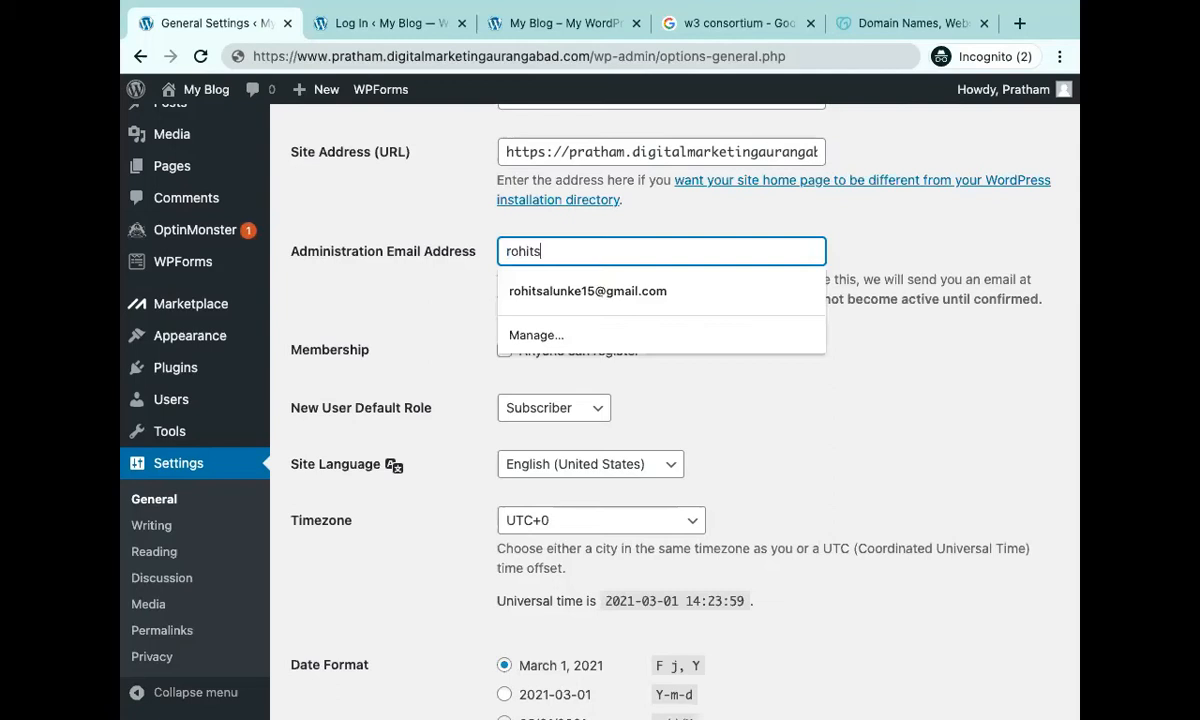
Replace the Administration Email Address with a new Gmail address.
key(super+a)
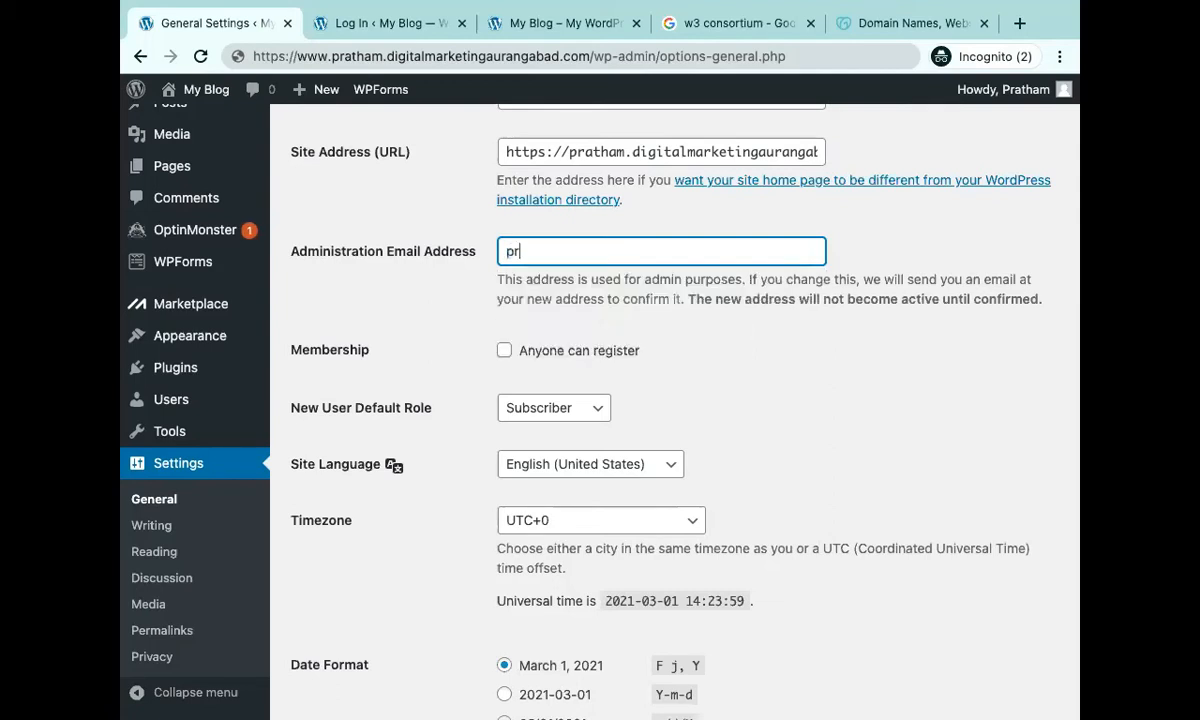
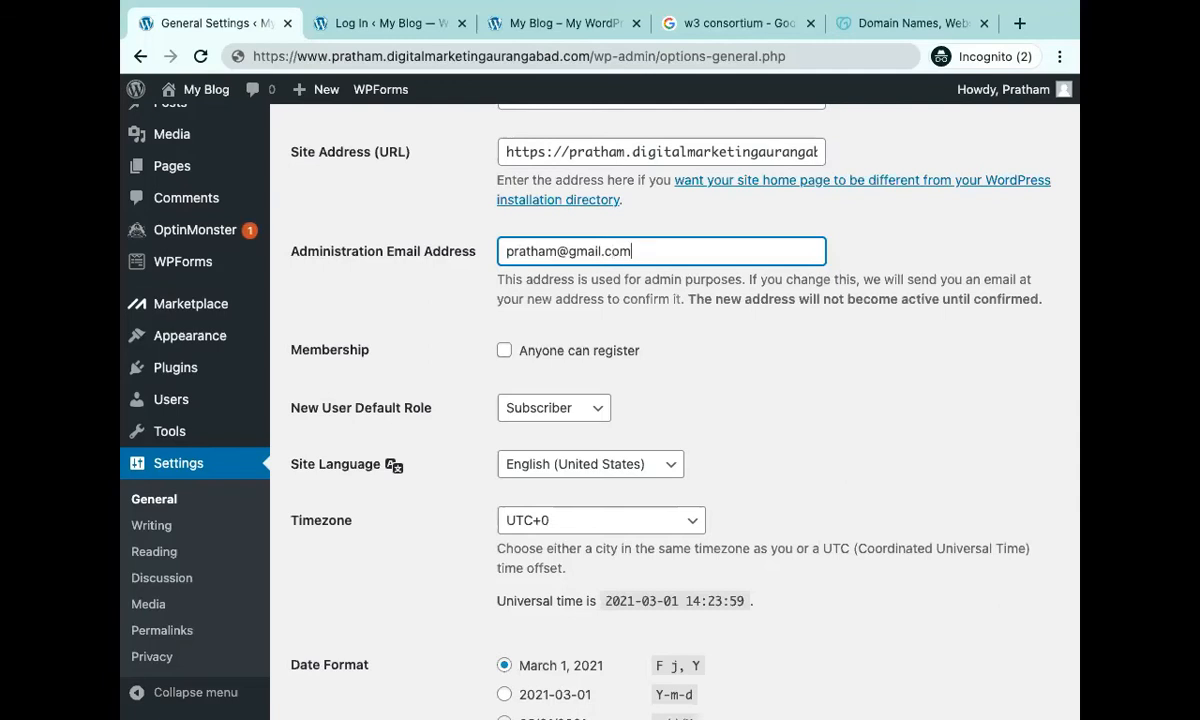
scroll(675, 400, down, 2)
scroll(567, 213, up, 2)
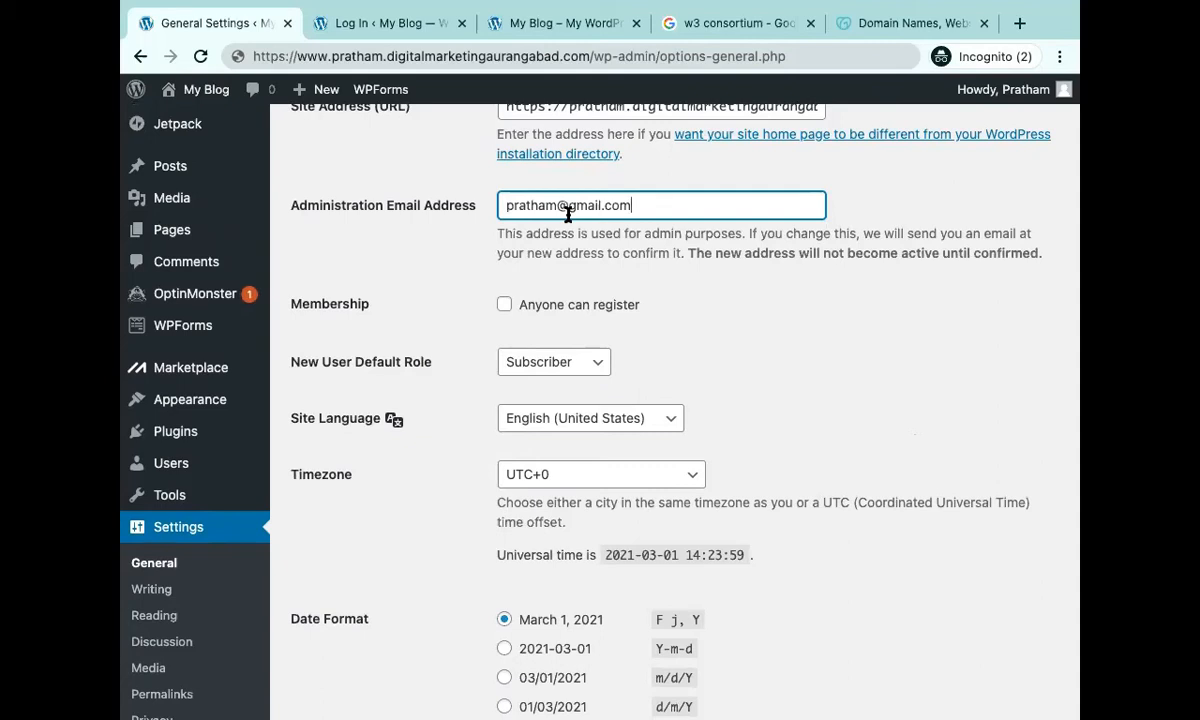
scroll(567, 213, up, 3)
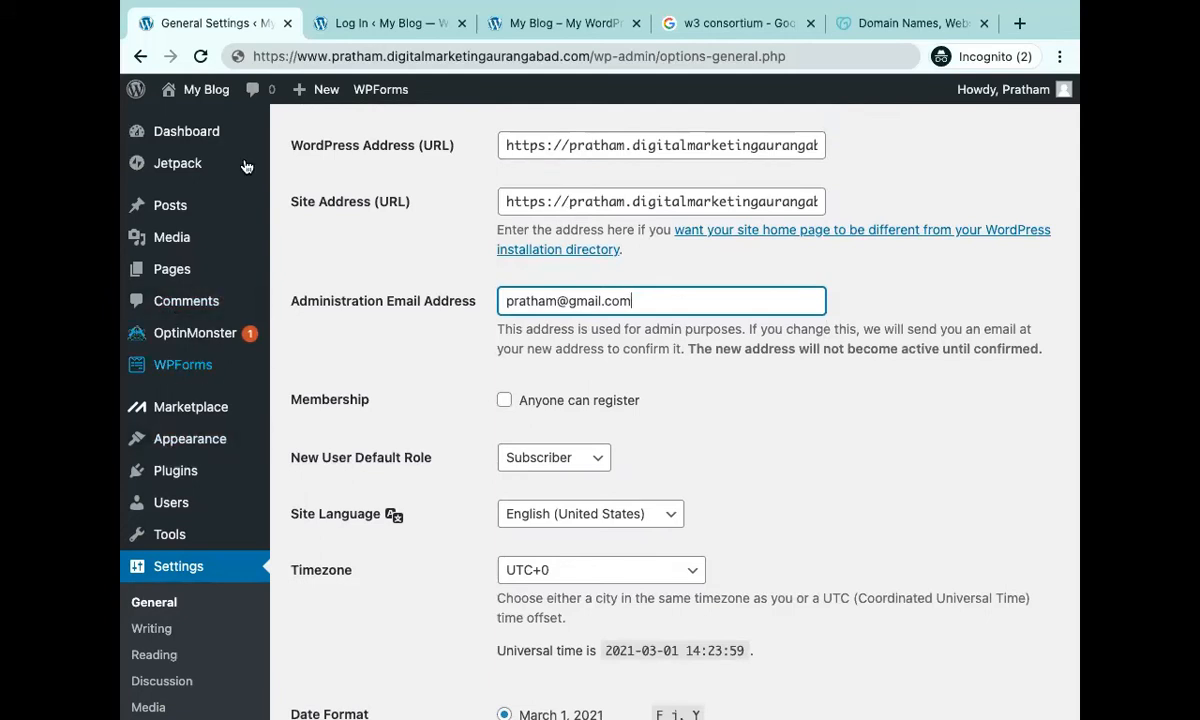
scroll(214, 313, down, 2)
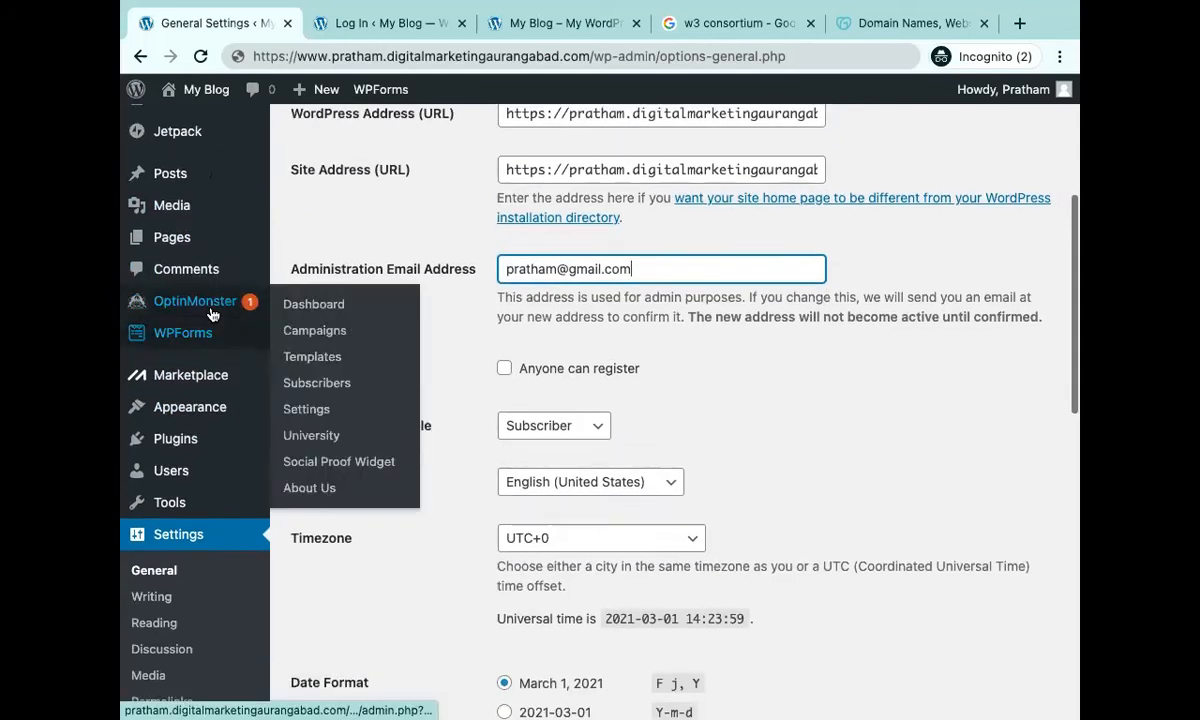
scroll(267, 185, up, 4)
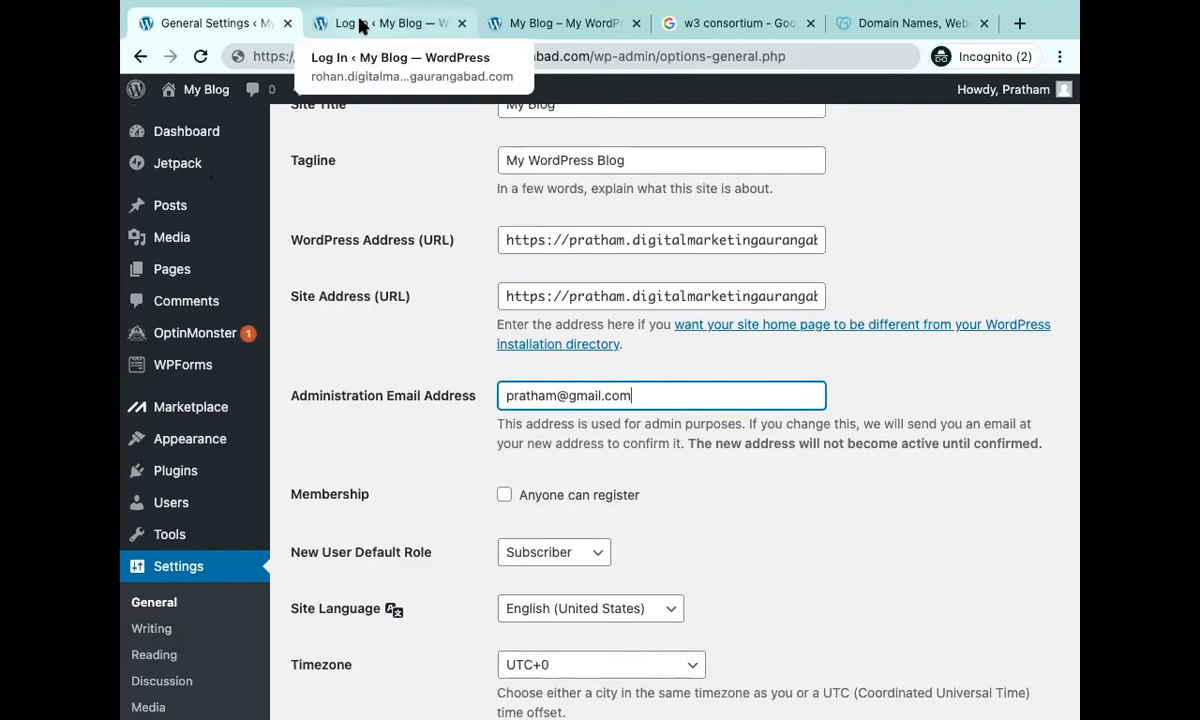
scroll(185, 458, down, 1)
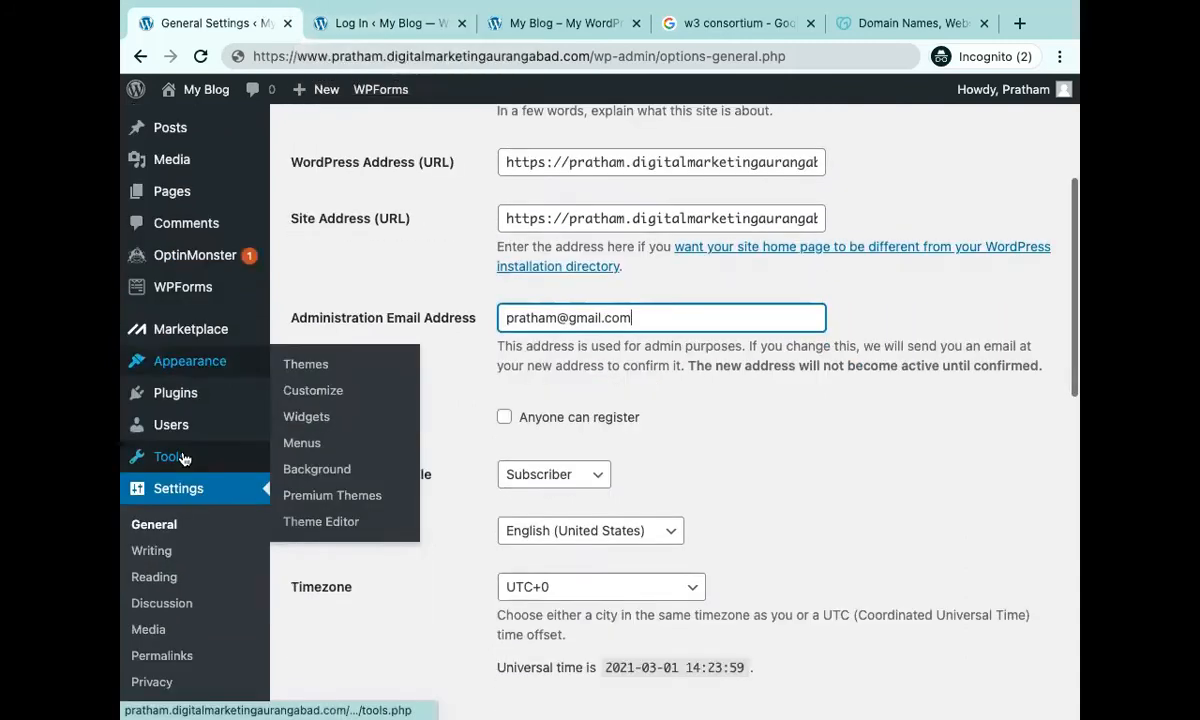
scroll(184, 456, up, 2)
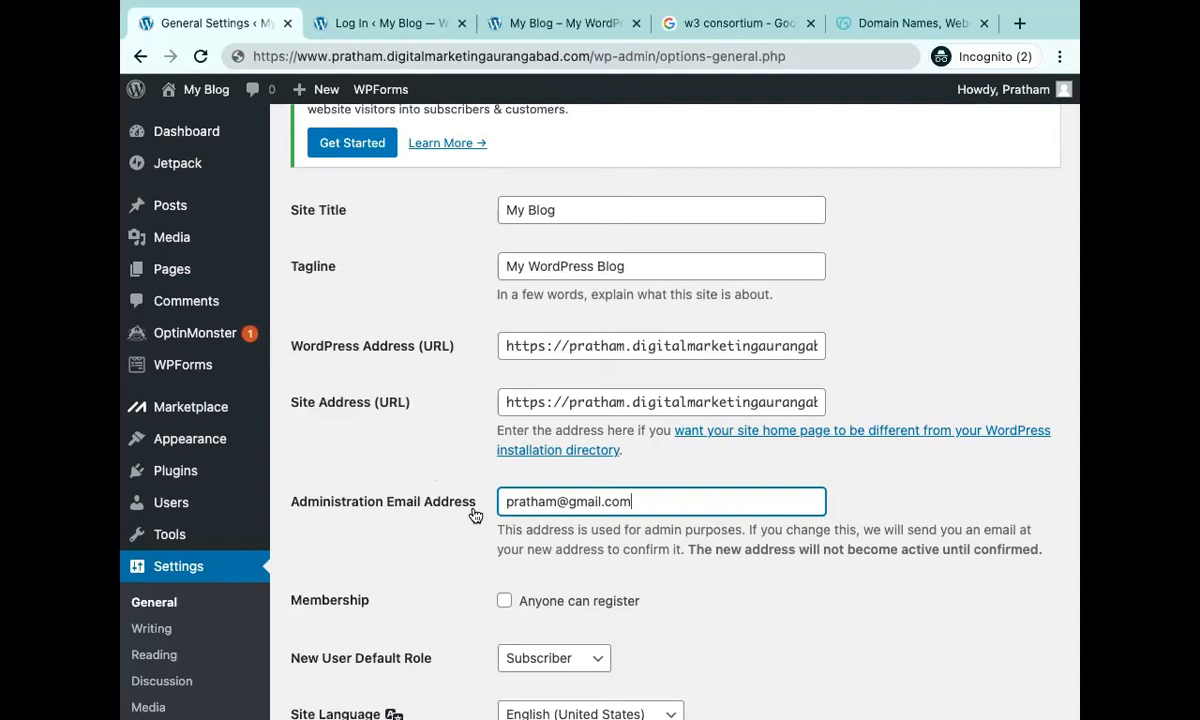
mouse_move(200, 505)
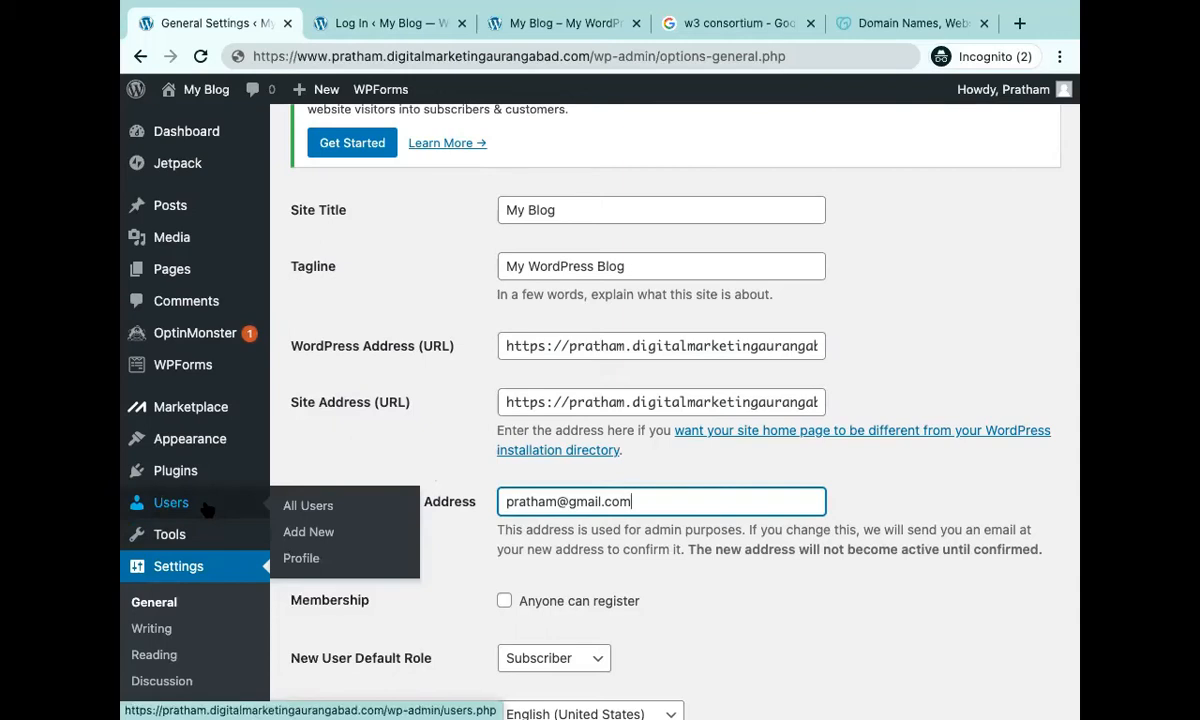
click(555, 567)
scroll(555, 567, down, 2)
scroll(555, 566, down, 1)
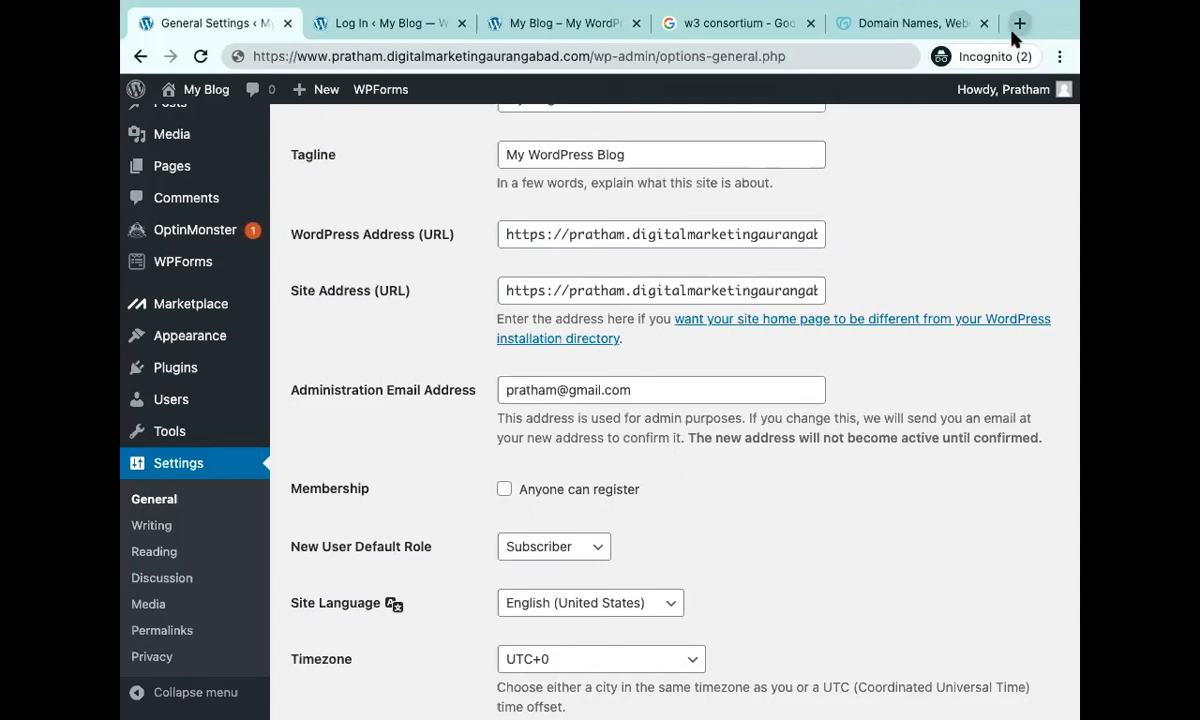
mouse_move(932, 705)
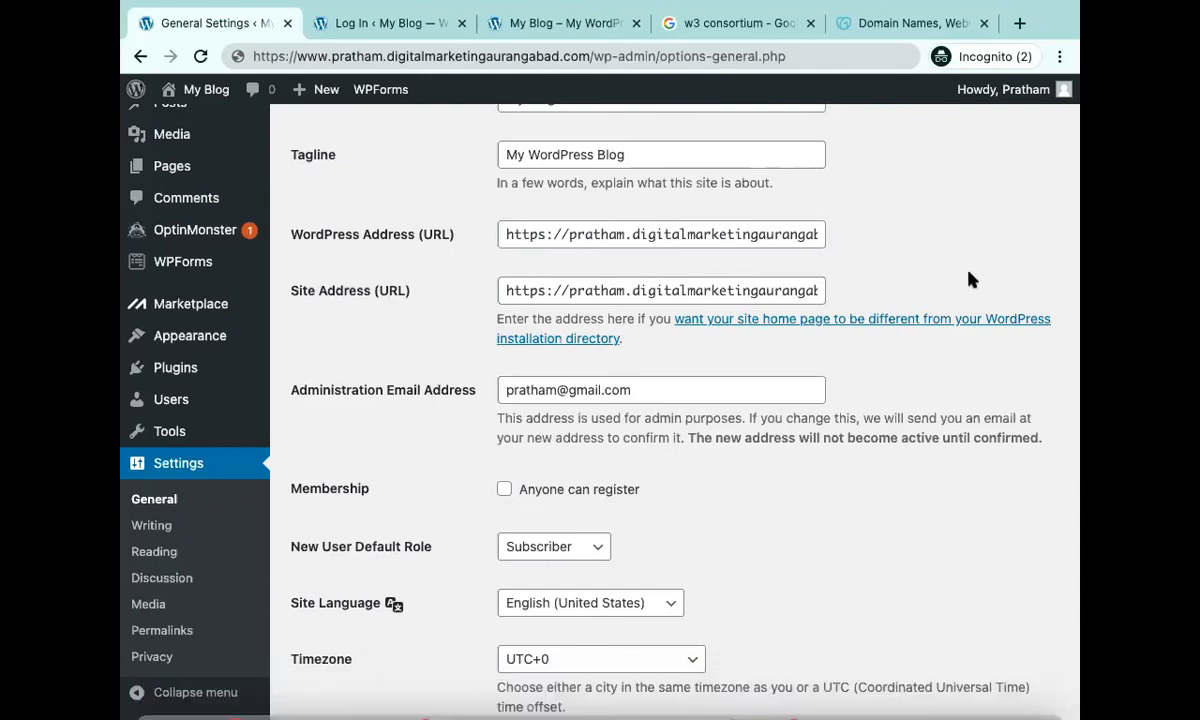
Load ingeniousacademy.in/login in a new tab and scroll through it.
click(1020, 23)
text(inge)
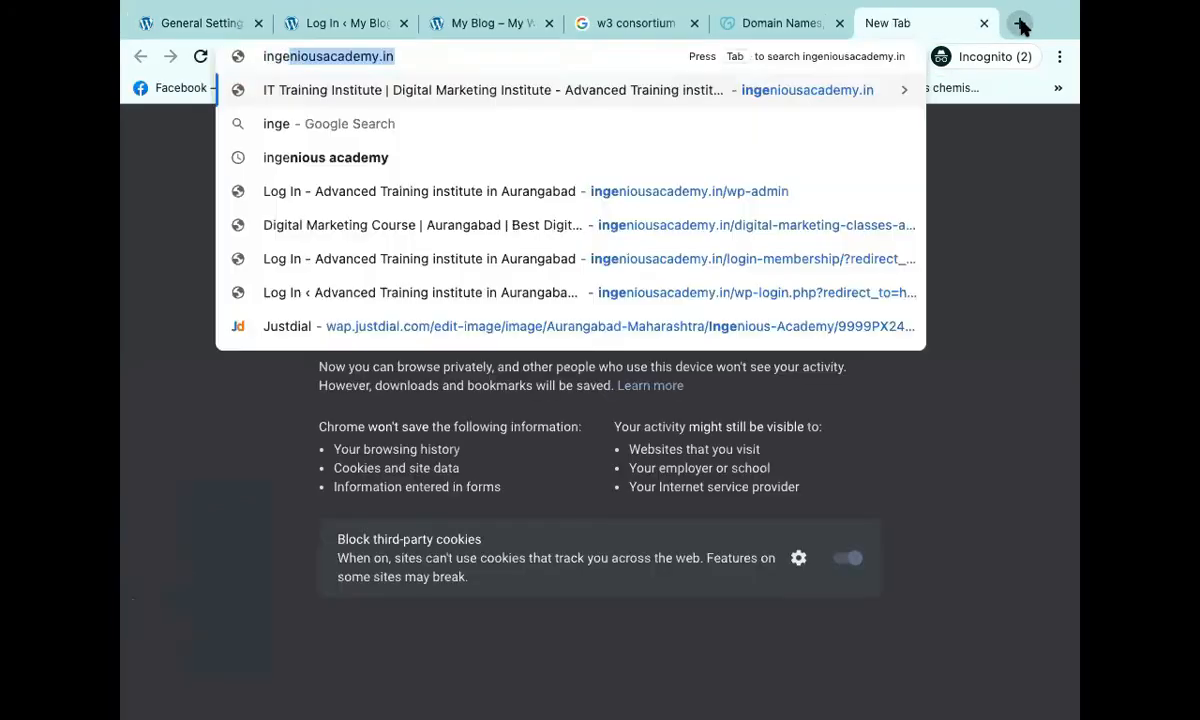
text(niousacademy.in/login)
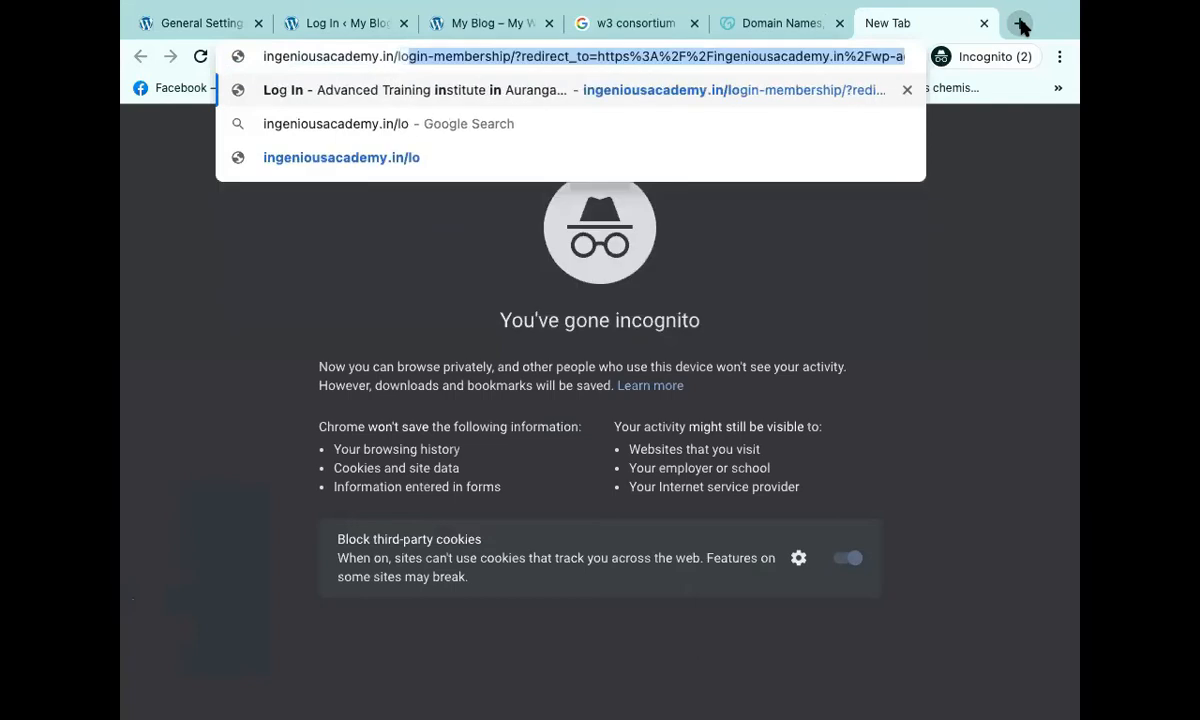
key(Return)
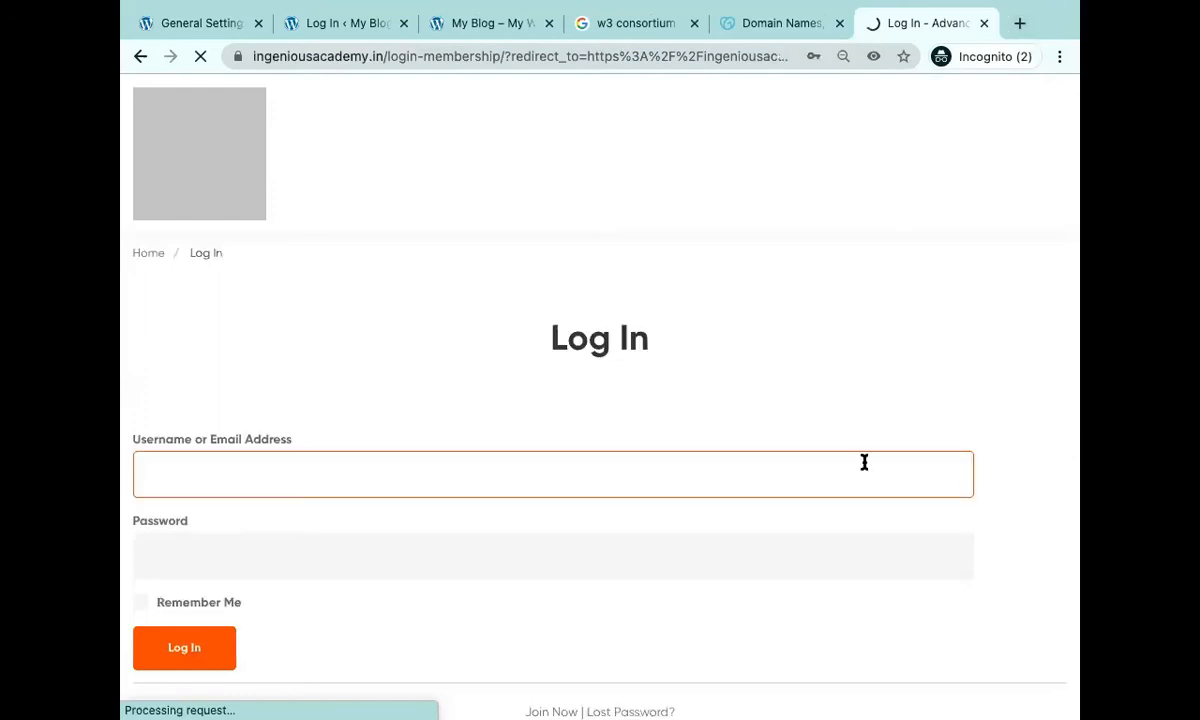
scroll(862, 460, down, 3)
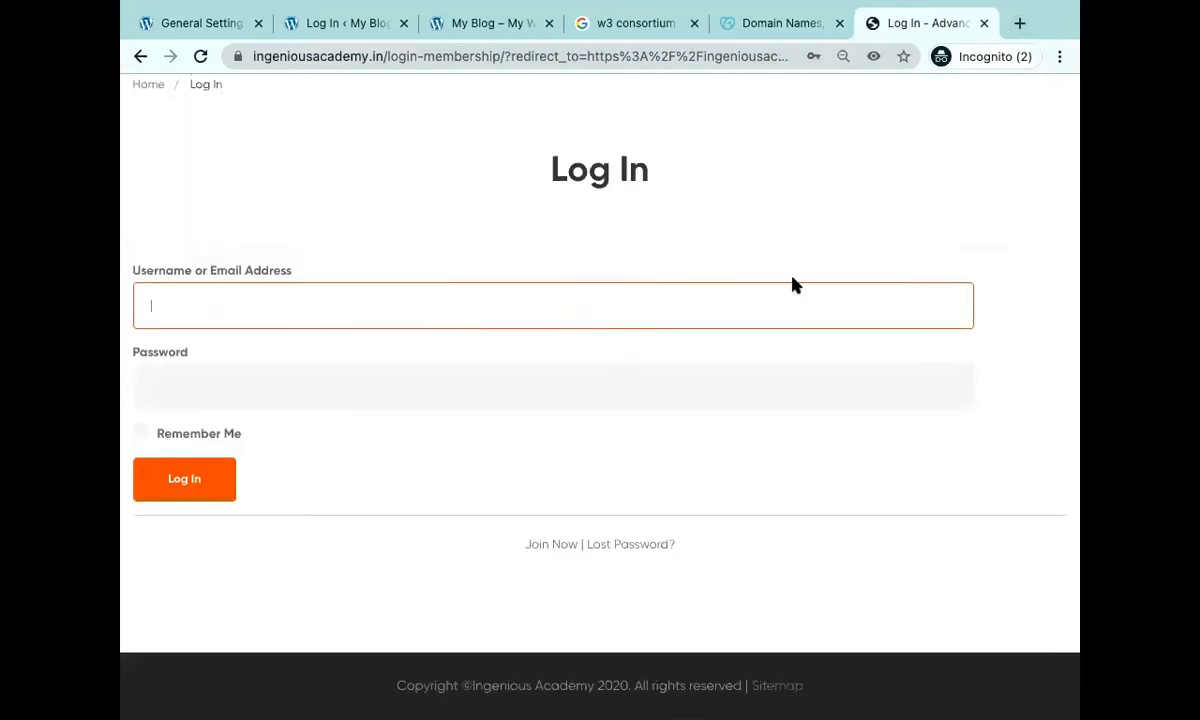
scroll(721, 402, up, 1)
scroll(721, 402, up, 2)
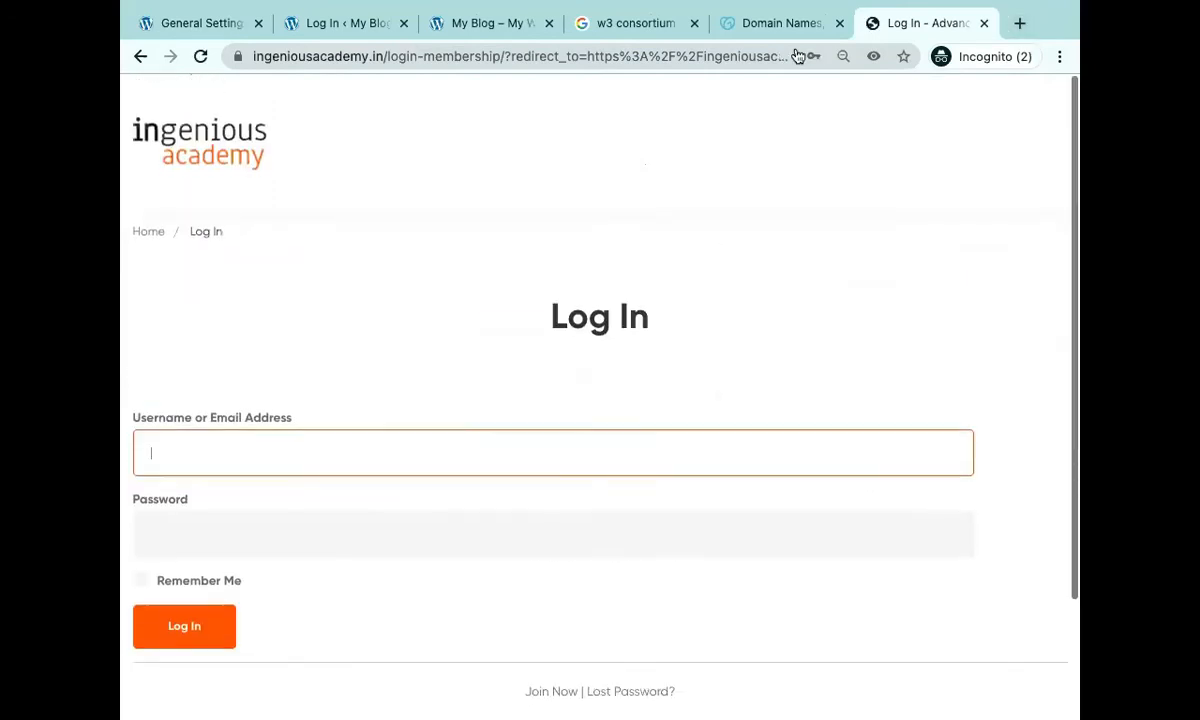
Cycle through the GoDaddy, W3C, blog and login tabs back to General Settings.
click(745, 27)
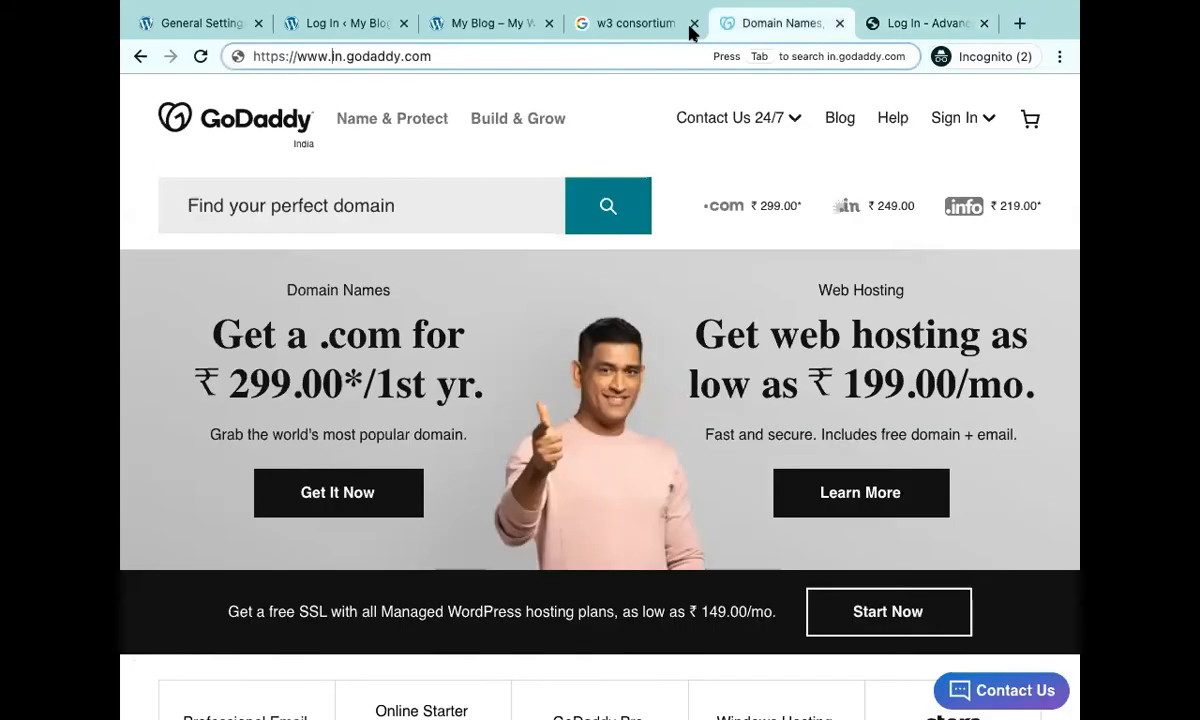
click(616, 30)
click(471, 30)
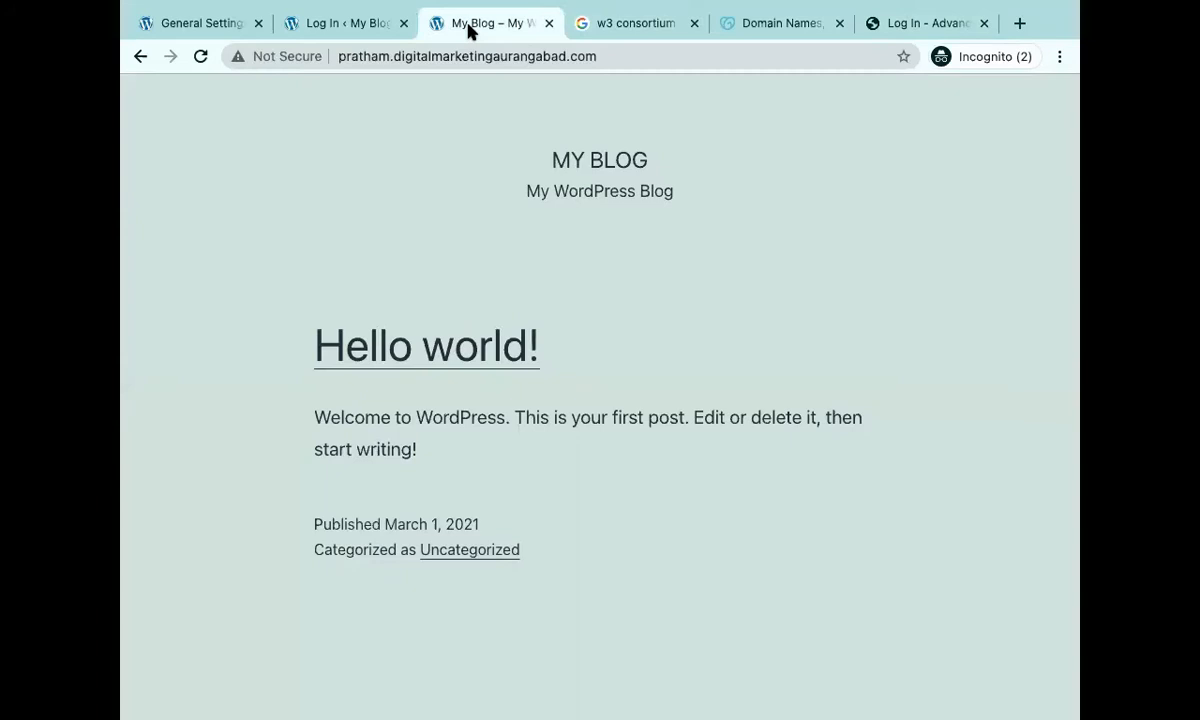
click(385, 36)
click(188, 21)
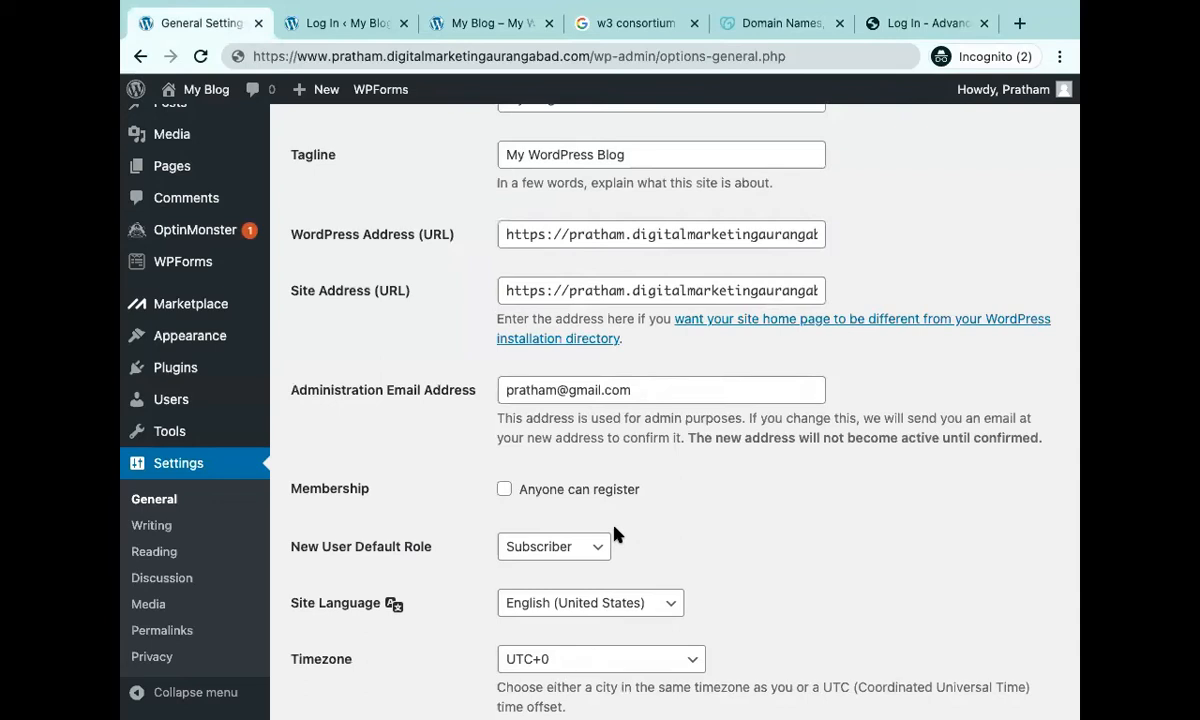
Tick 'Anyone can register' and keep Subscriber as the New User Default Role.
click(504, 489)
scroll(505, 492, down, 2)
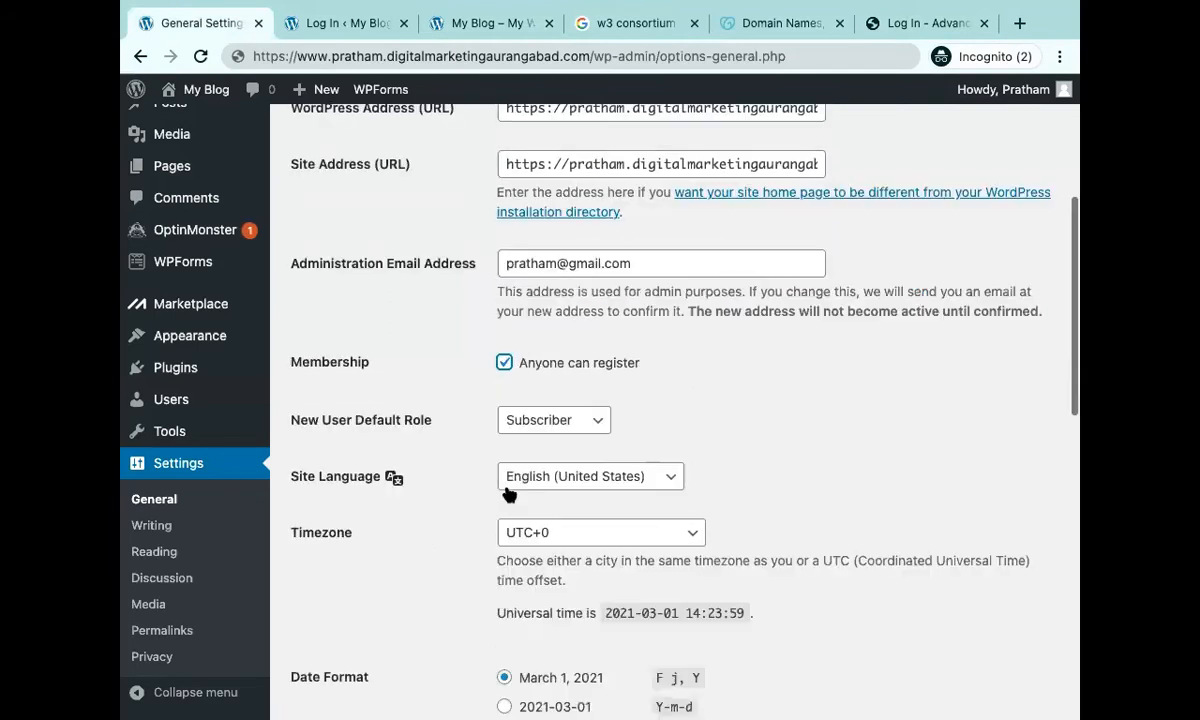
click(592, 419)
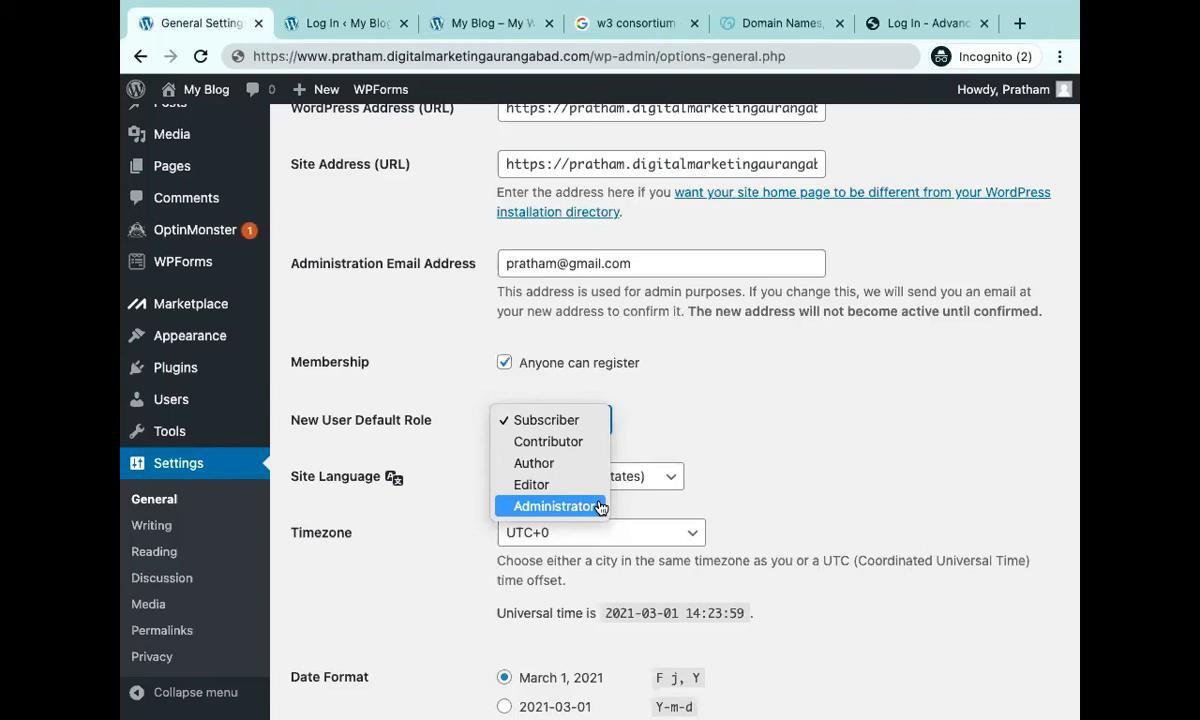
click(741, 450)
scroll(741, 450, down, 3)
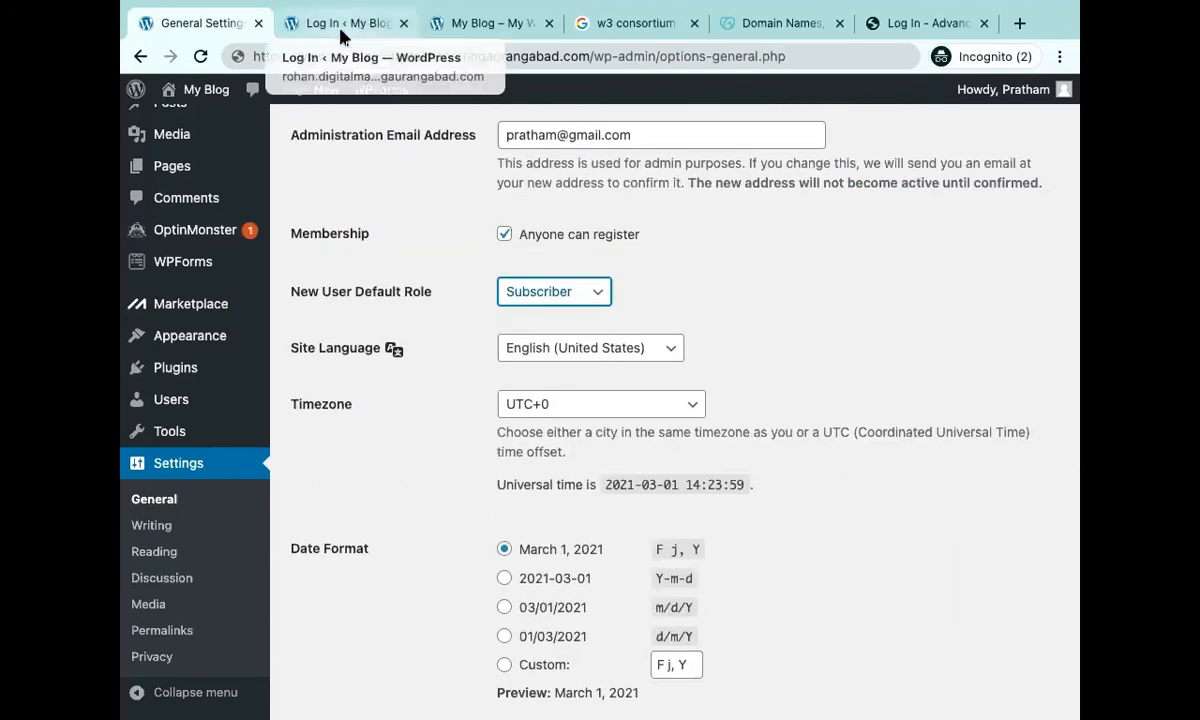
Glance at the blog front page and login tabs, then return to General Settings.
click(460, 18)
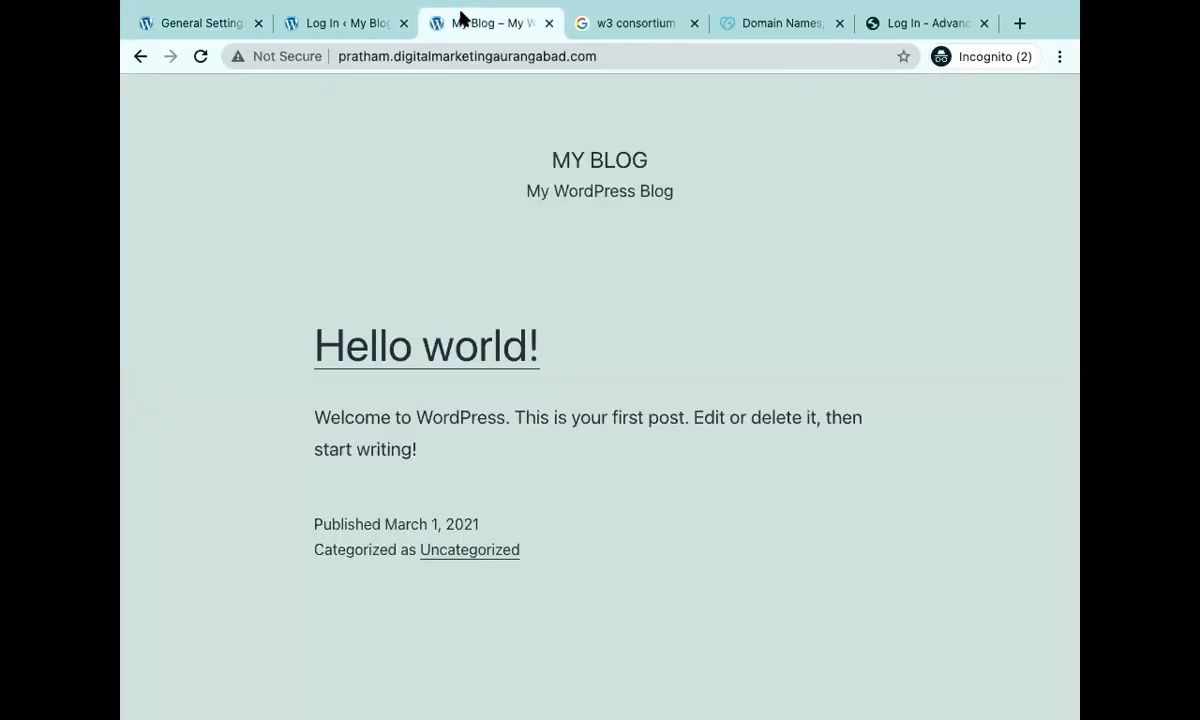
click(328, 28)
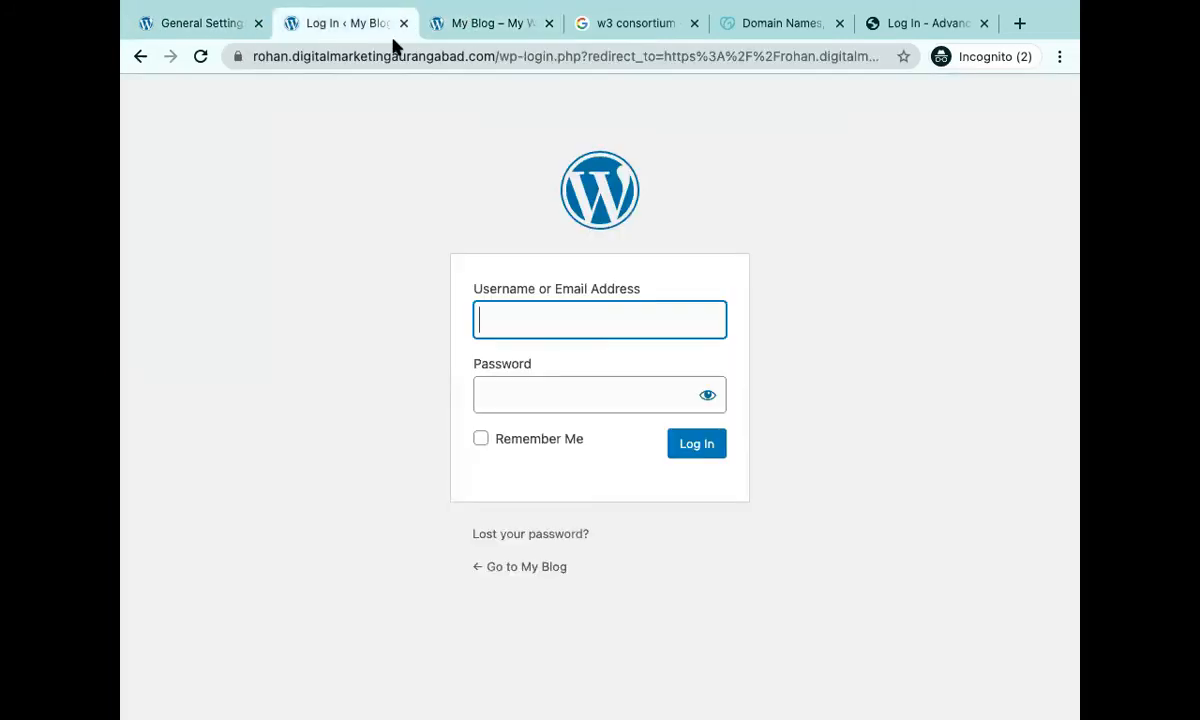
click(438, 52)
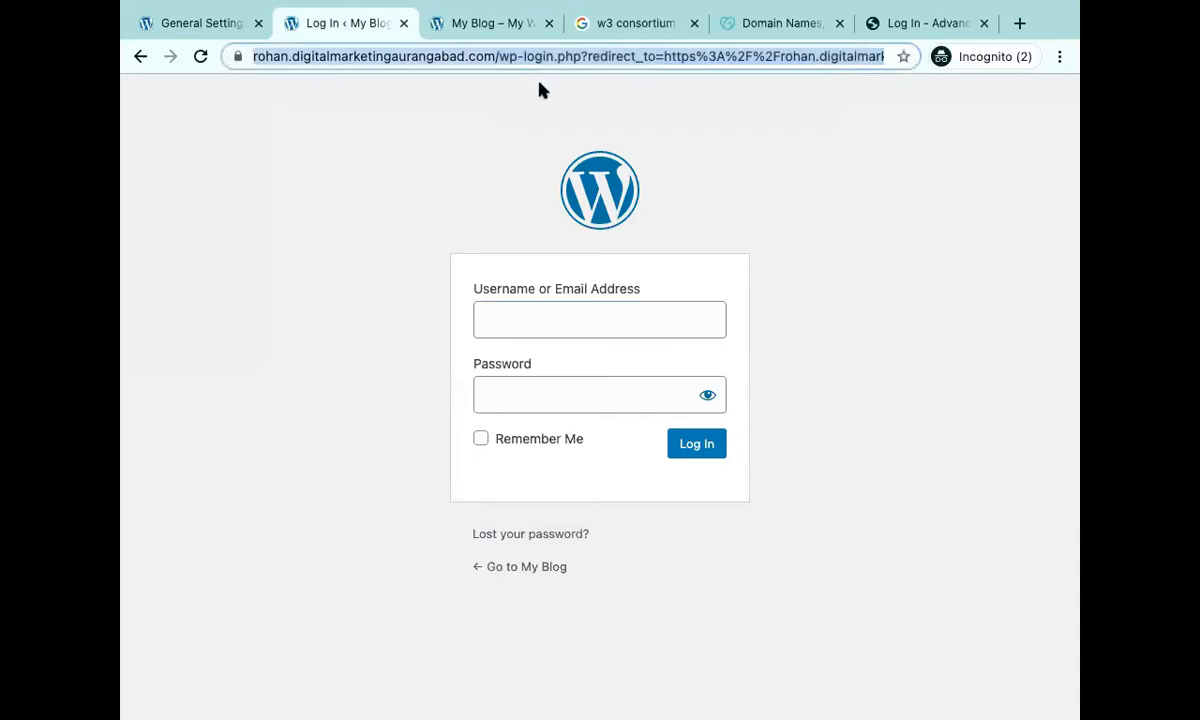
click(214, 25)
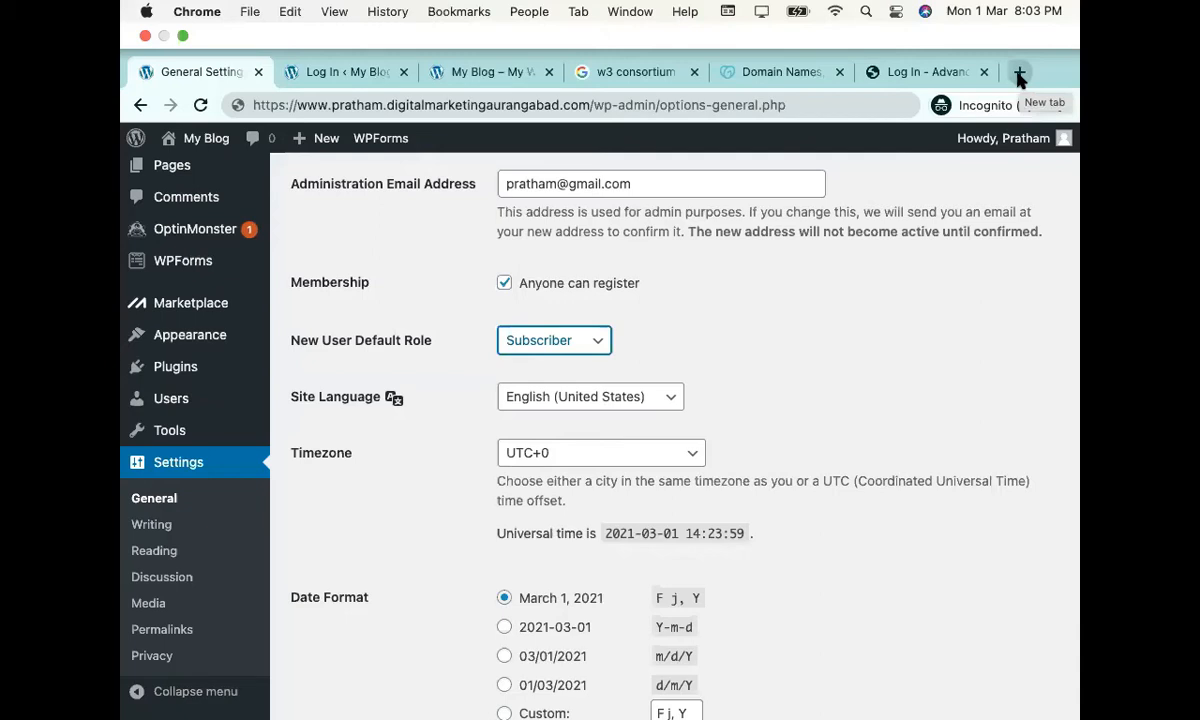
Load the Ingenious Academy home page in a new tab and view its page source.
click(1019, 74)
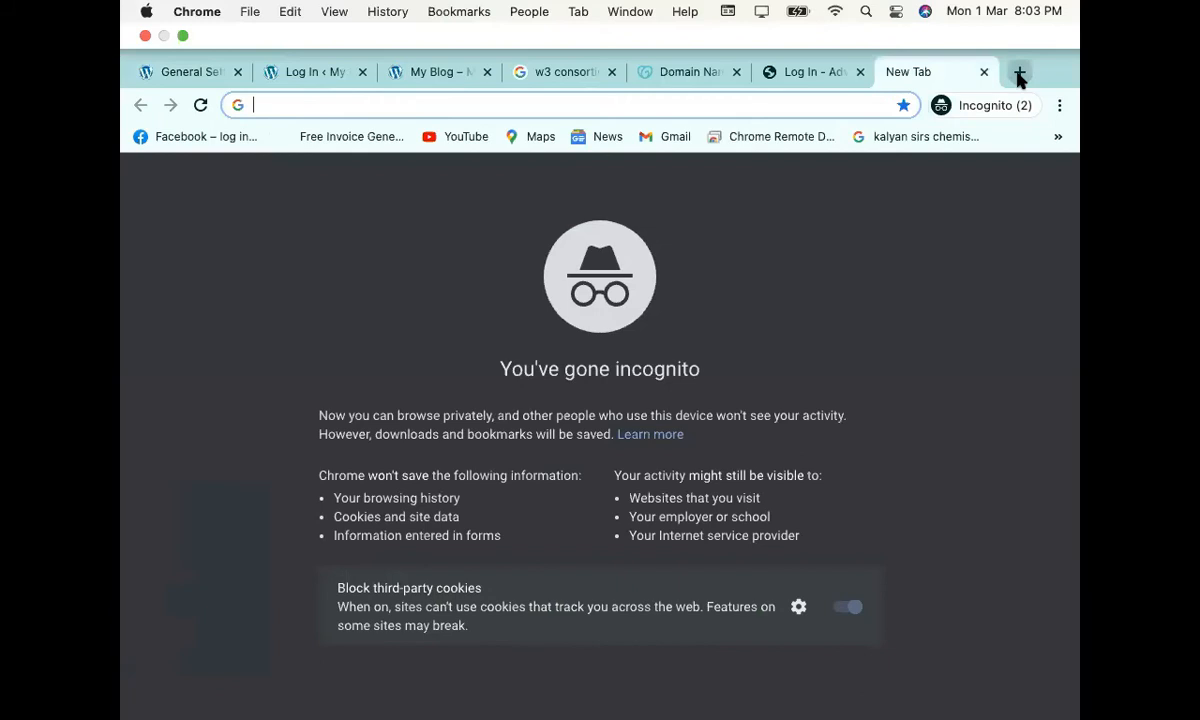
text(inge)
key(Return)
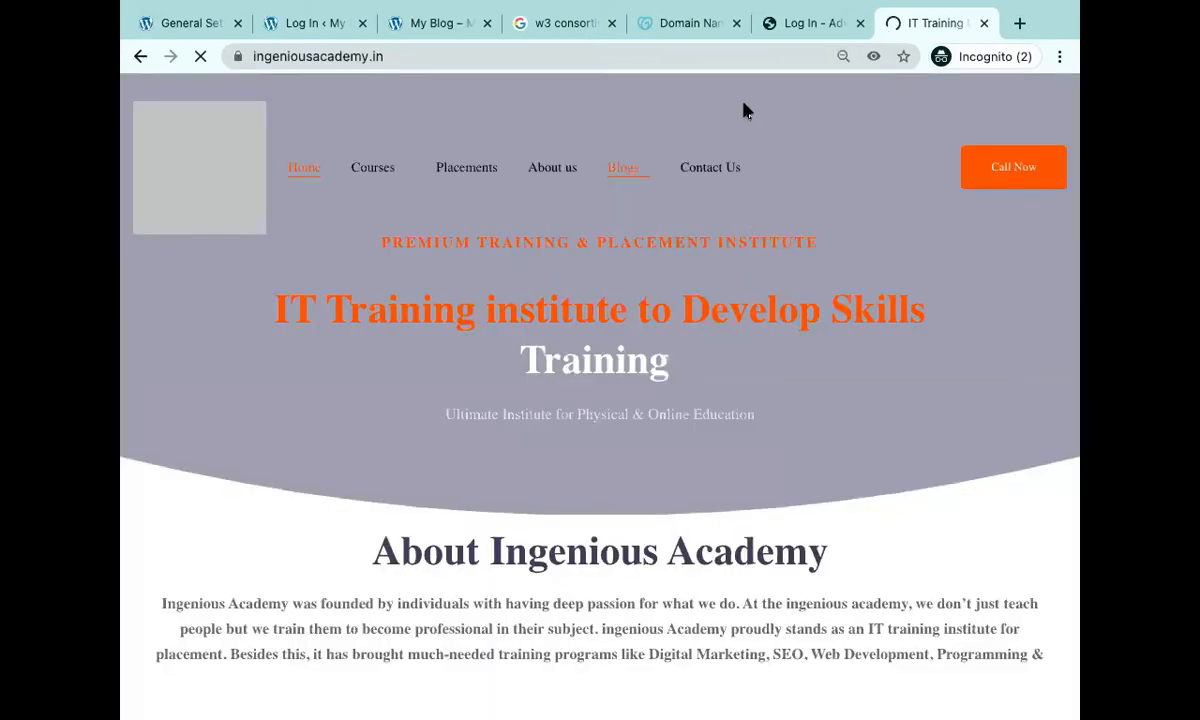
right_click(744, 105)
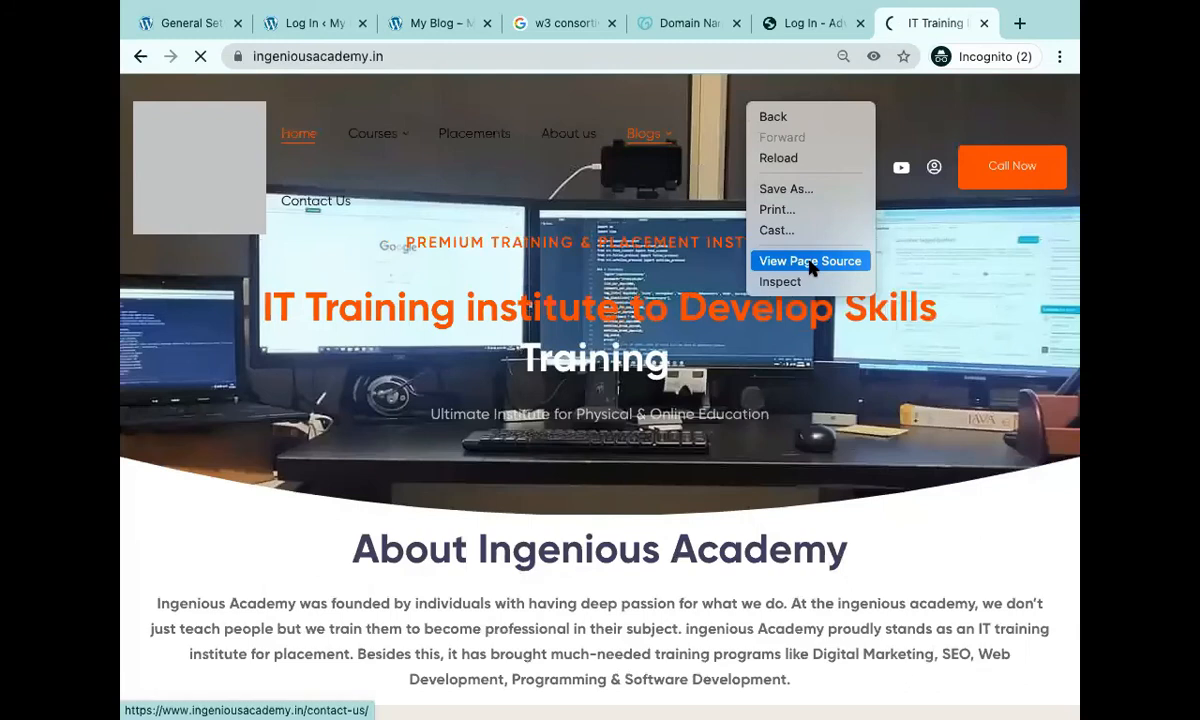
click(810, 261)
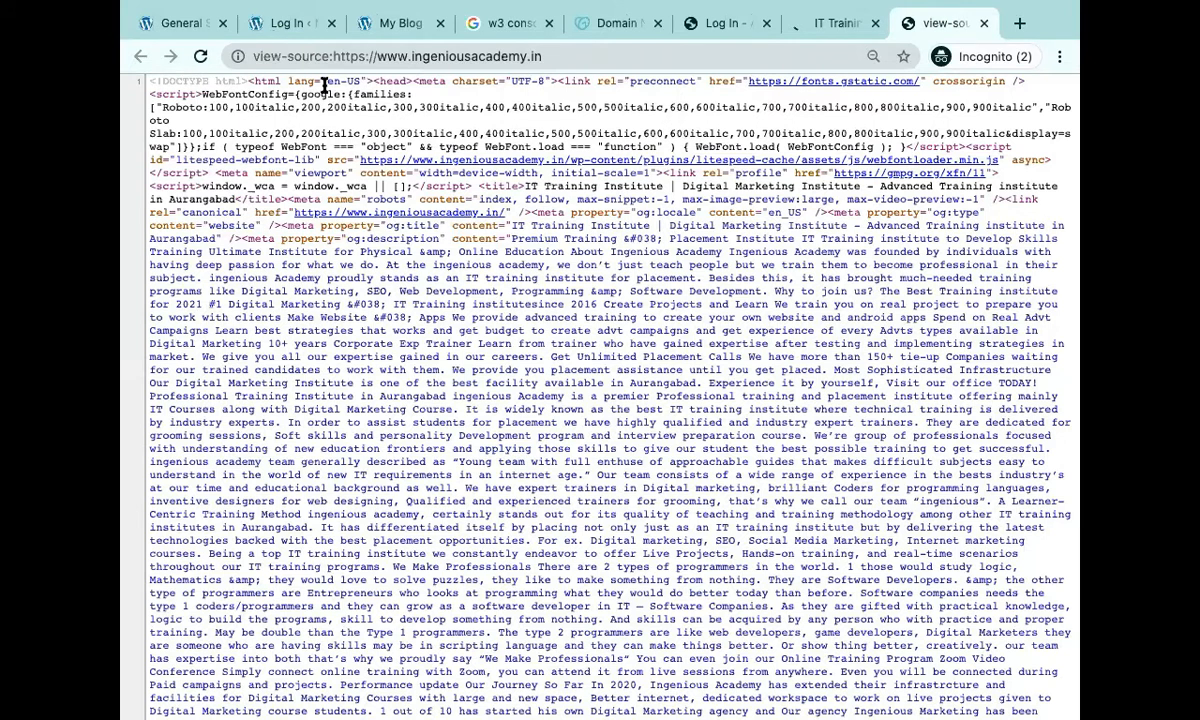
Scroll through the HTML source, then go back to the General Settings tab.
scroll(323, 87, up, 3)
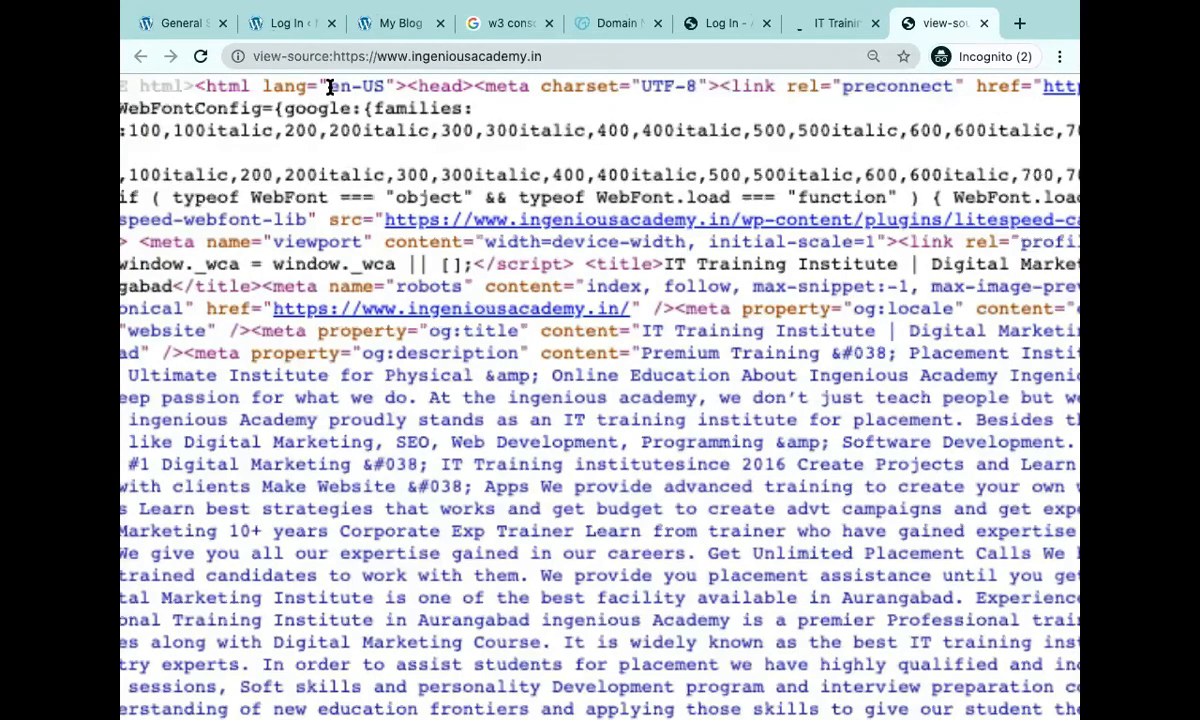
scroll(325, 87, up, 2)
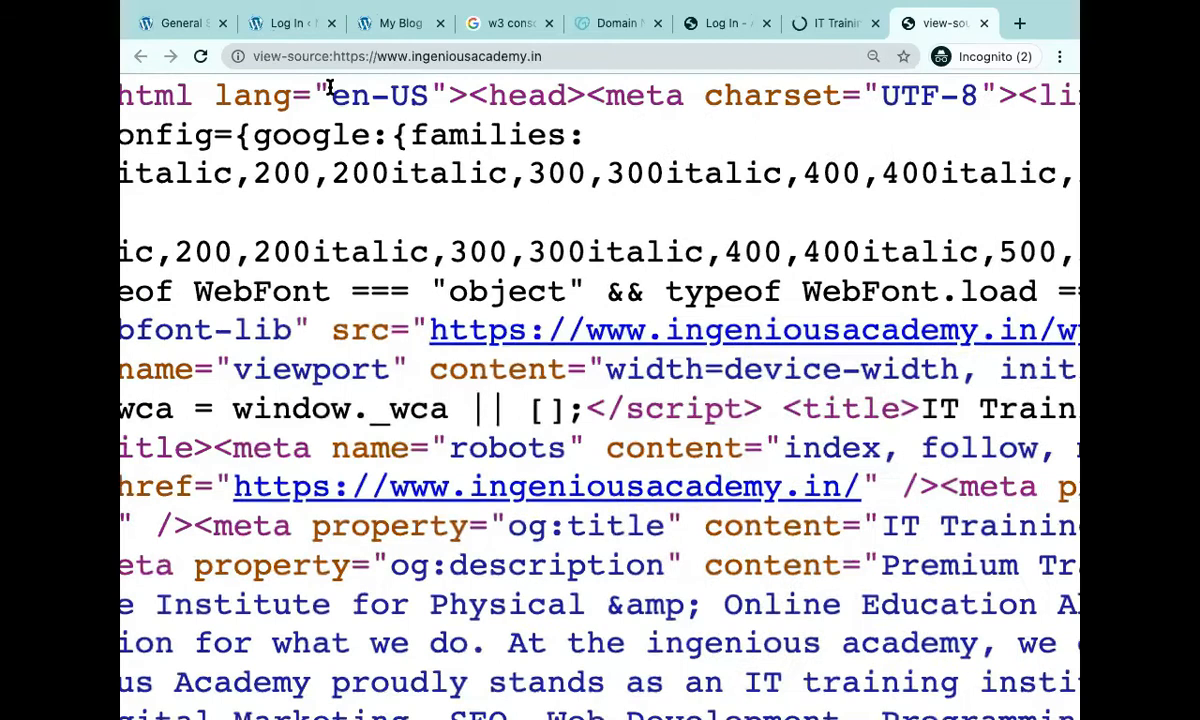
scroll(330, 88, down, 1)
scroll(329, 87, down, 3)
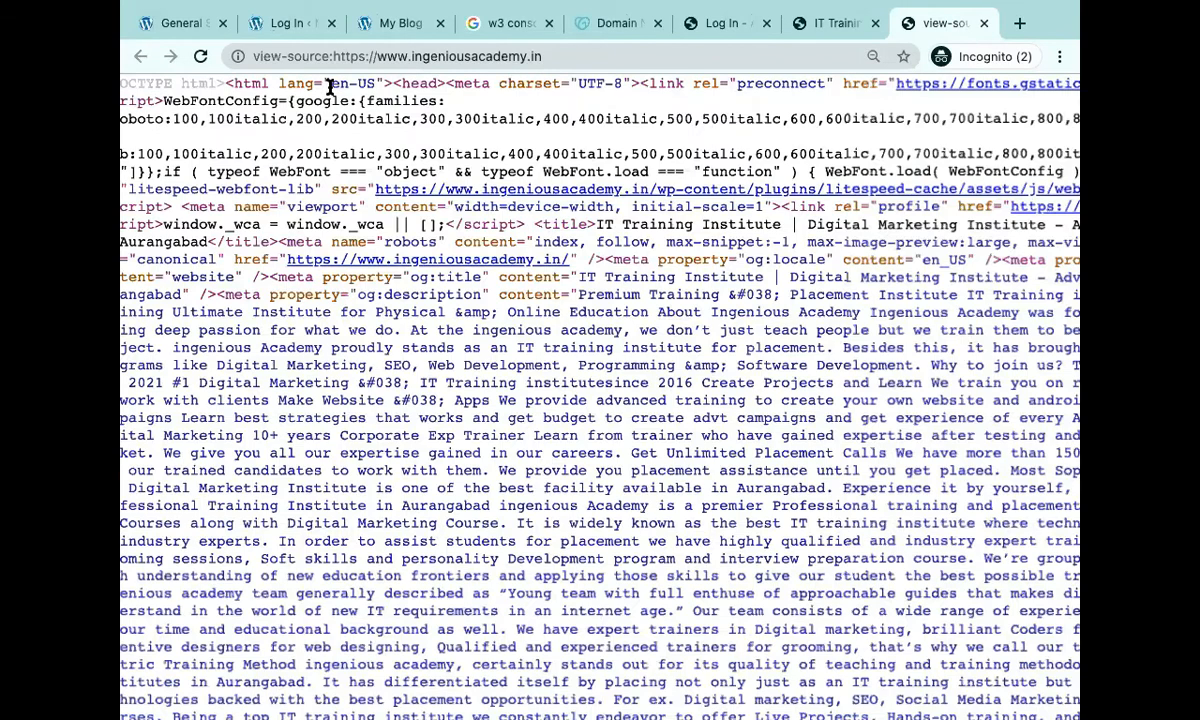
scroll(330, 87, down, 2)
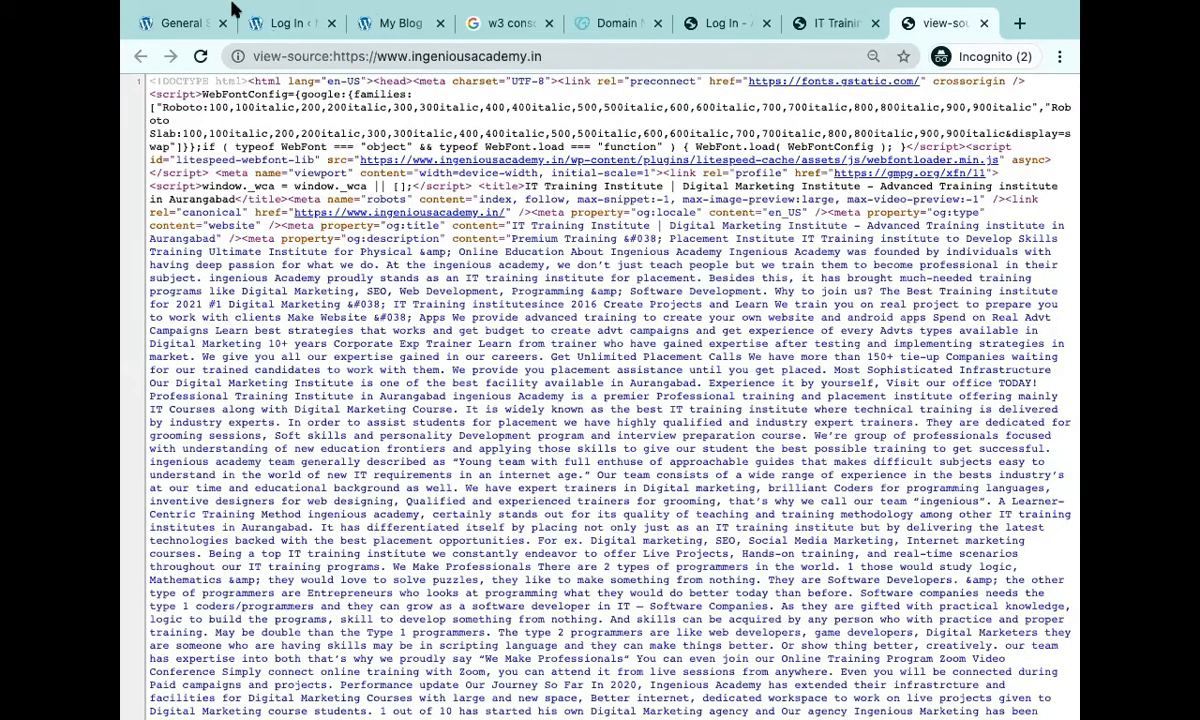
click(185, 24)
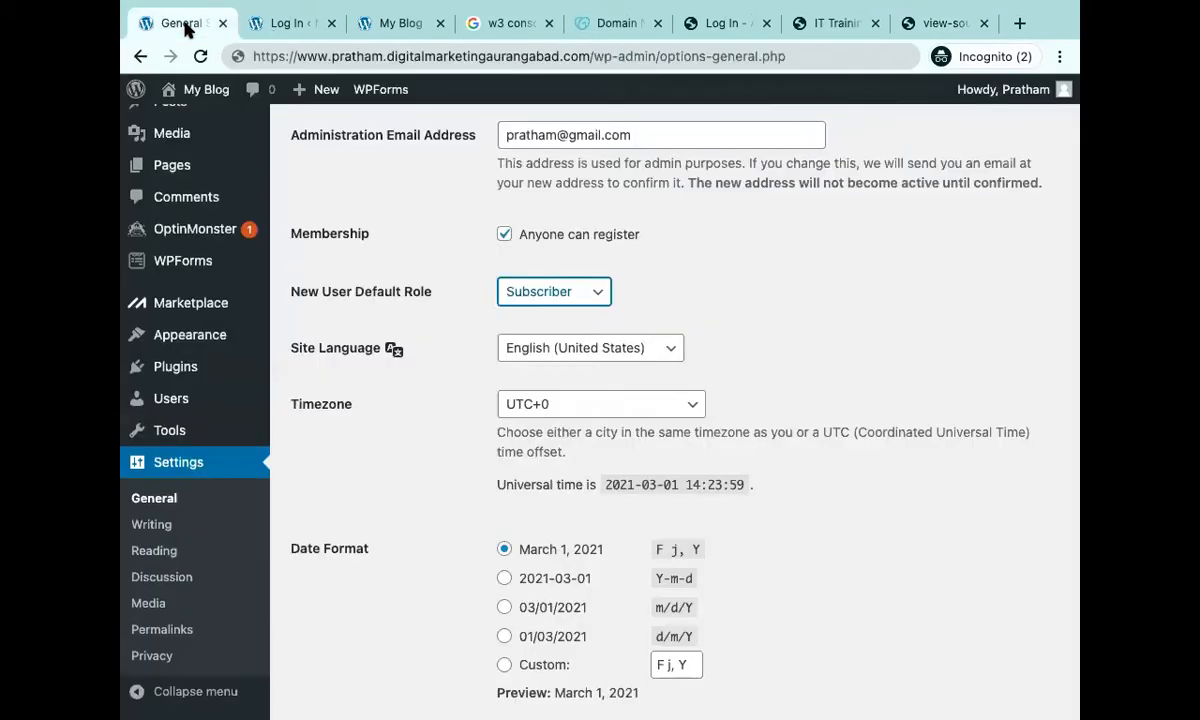
Choose मराठी from the Site Language list in place of English (United States).
click(610, 350)
scroll(611, 352, down, 10)
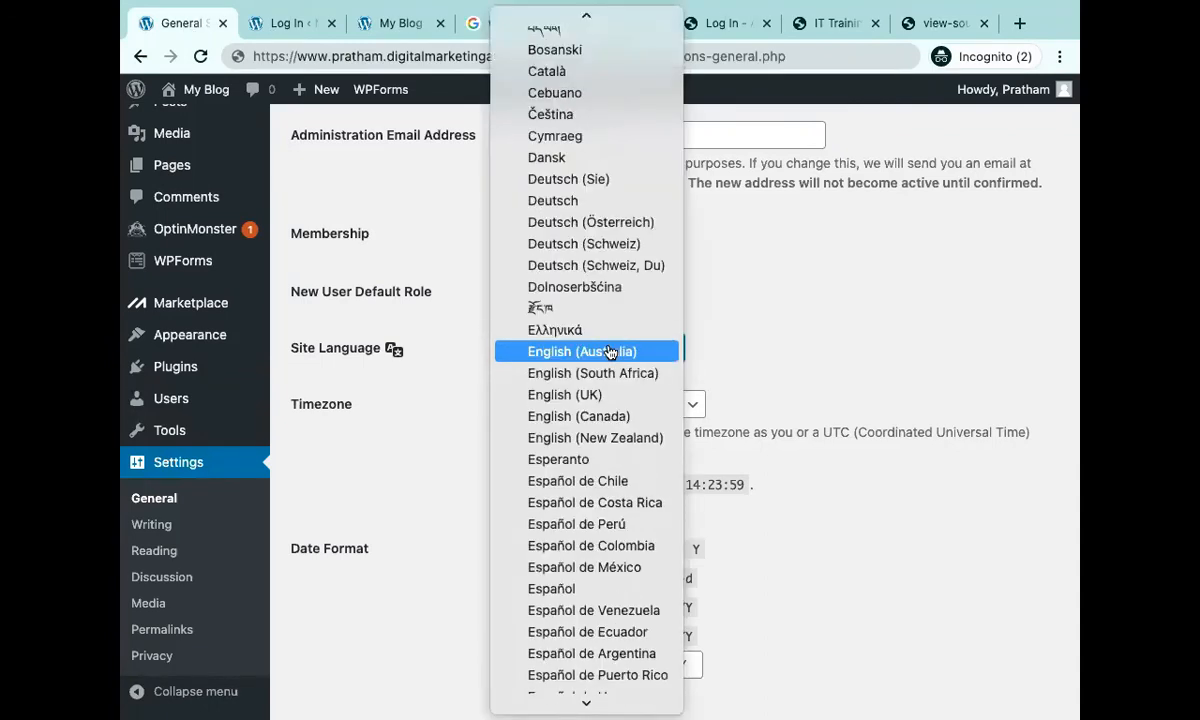
scroll(611, 351, down, 5)
scroll(611, 351, up, 3)
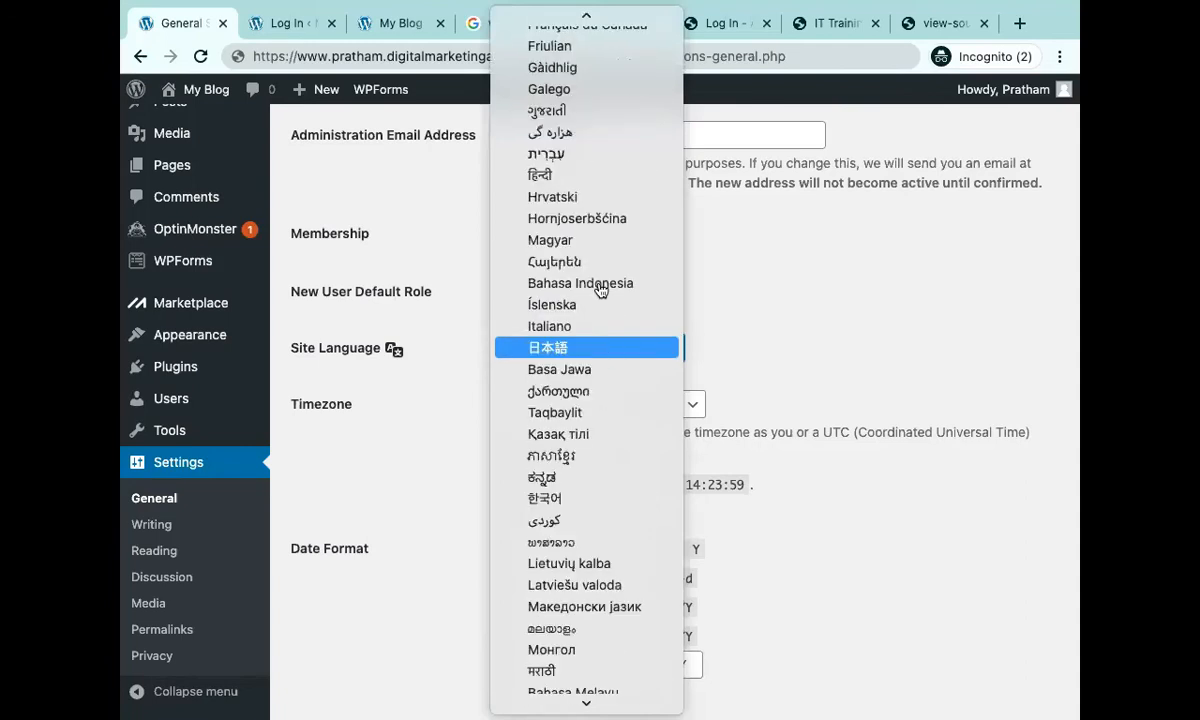
scroll(563, 178, down, 10)
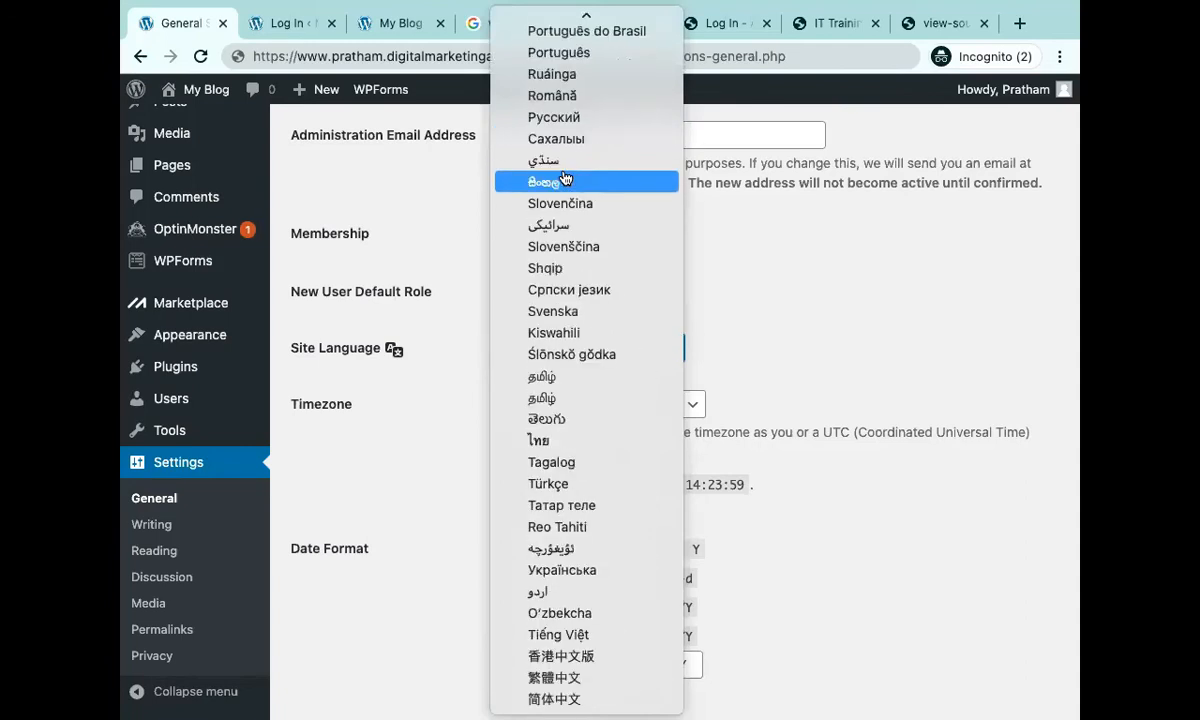
scroll(611, 568, up, 12)
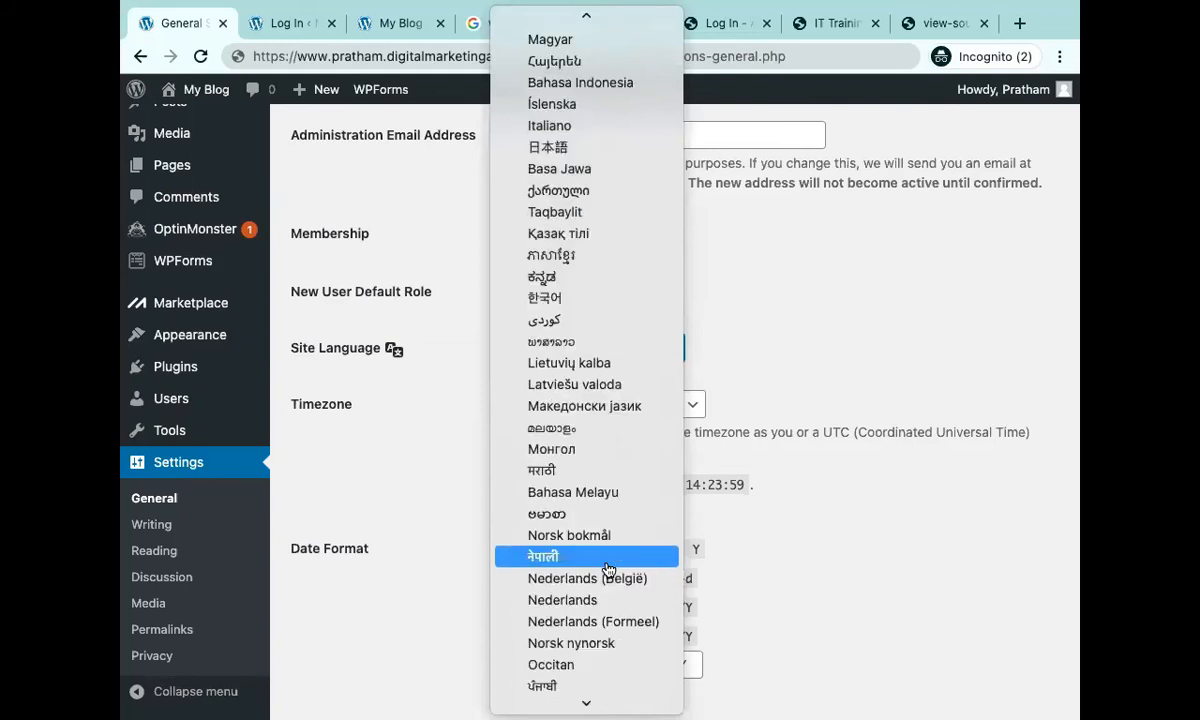
click(586, 481)
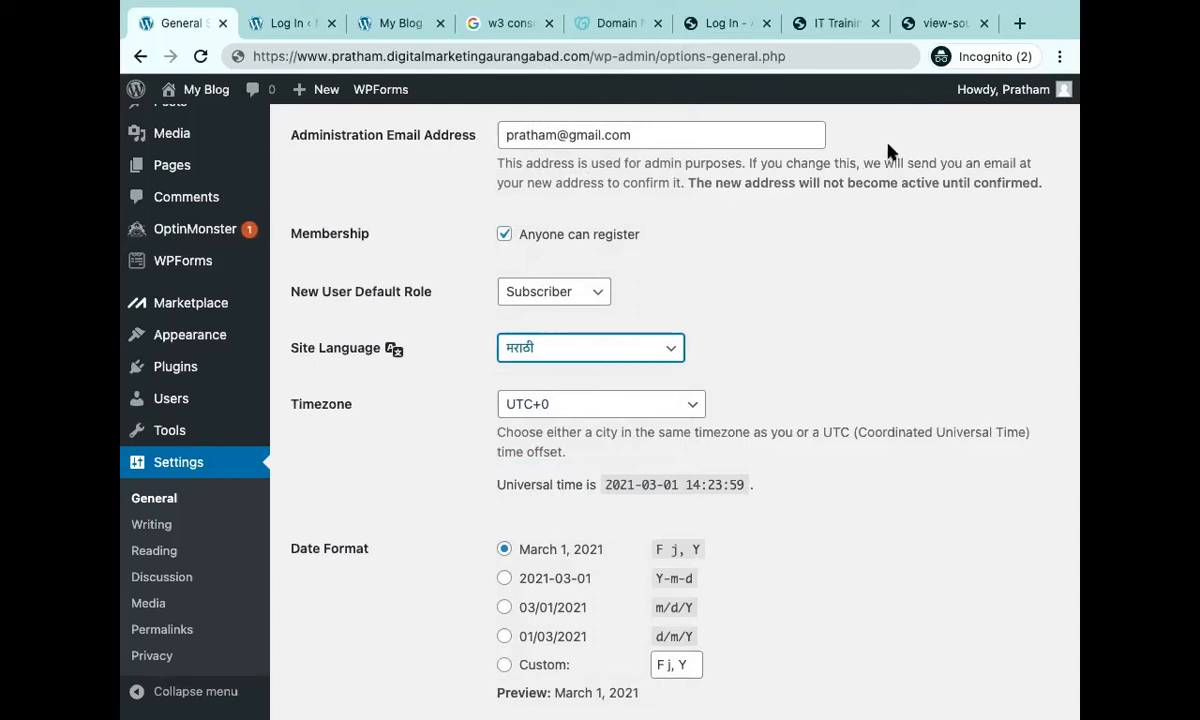
Search 'agrowon', view the e-paper, then open agrowon.com and dismiss its translation and notification prompts.
mouse_move(1021, 40)
click(1019, 74)
text(agrowon)
key(Return)
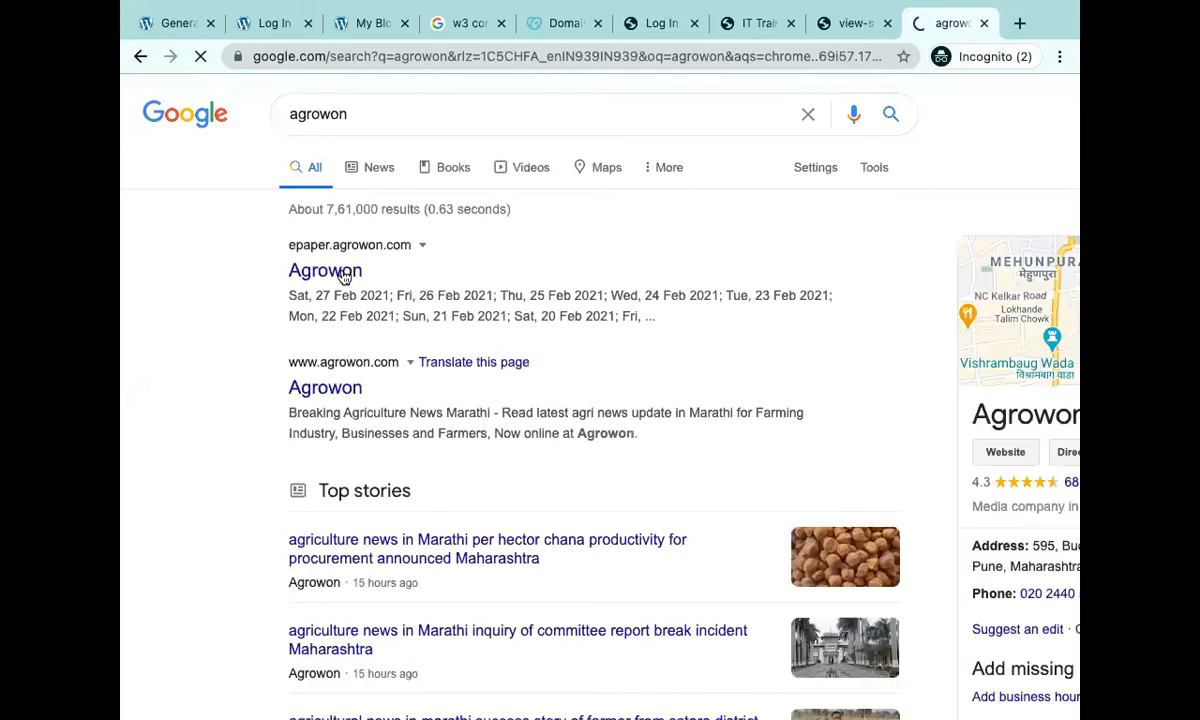
click(344, 277)
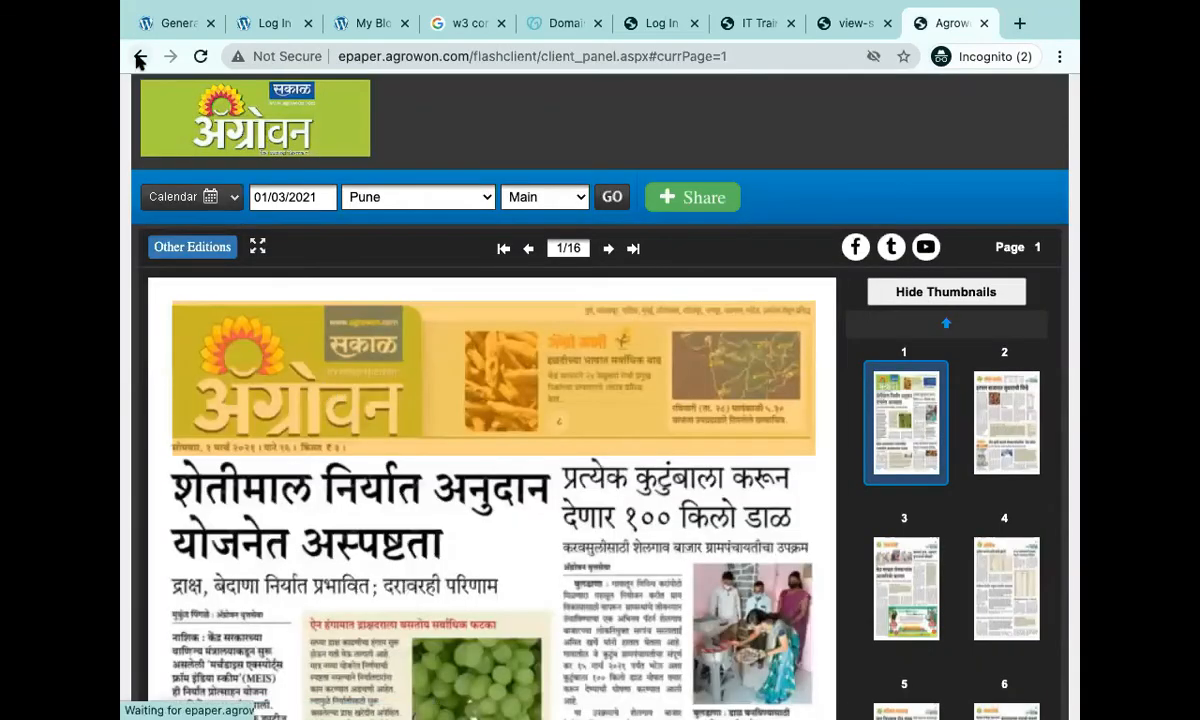
click(140, 57)
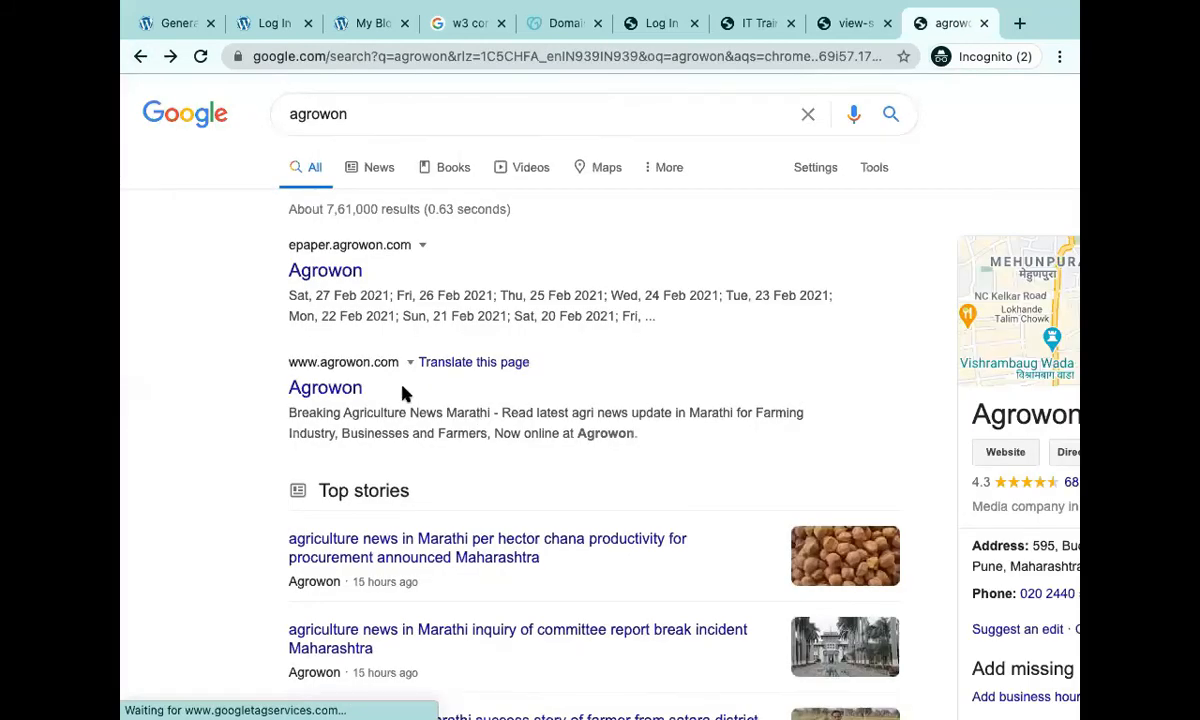
click(350, 389)
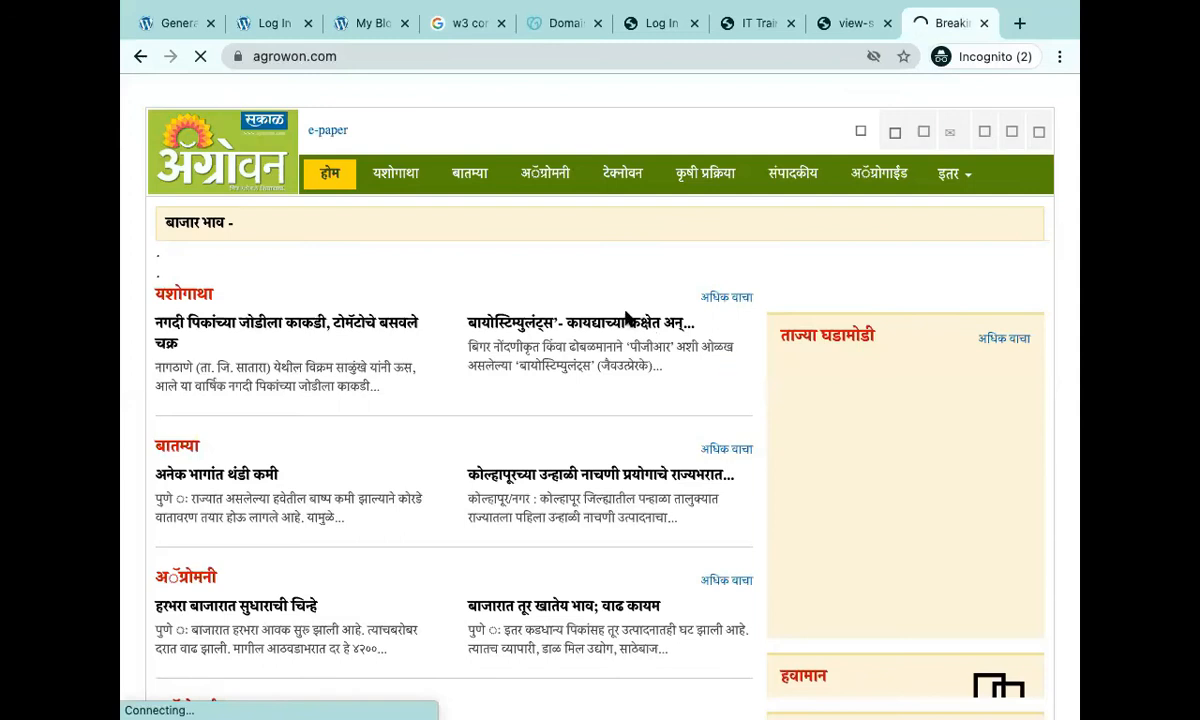
scroll(627, 318, down, 5)
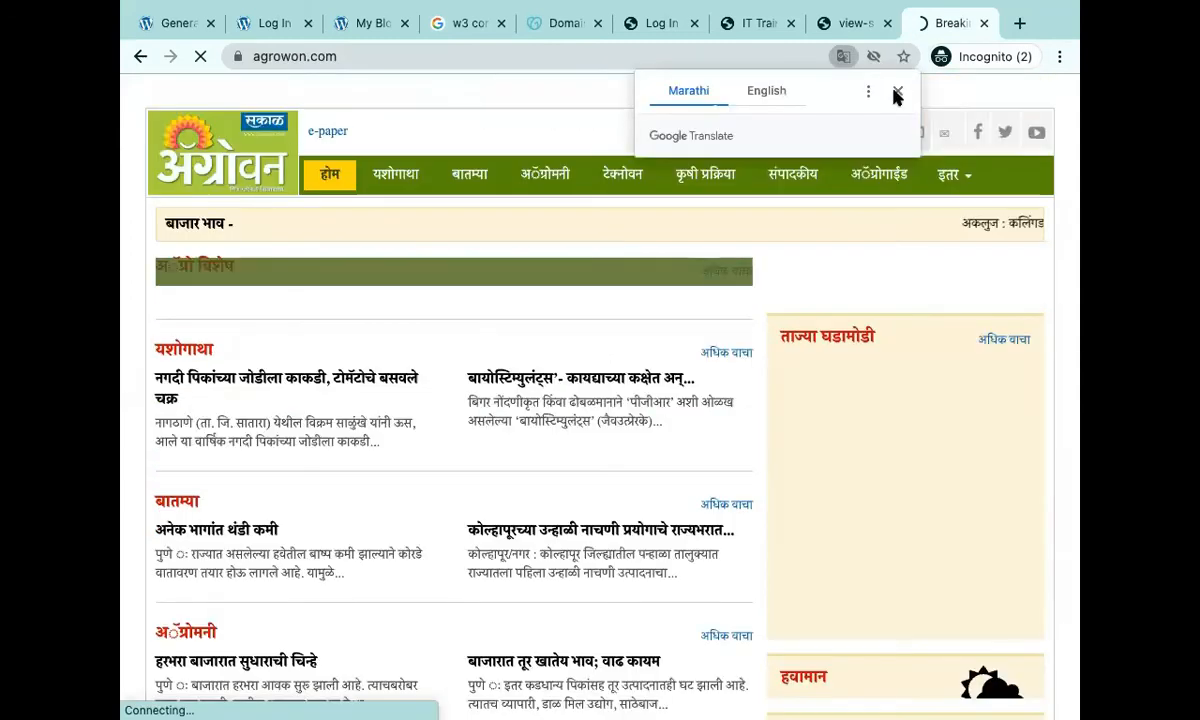
click(897, 93)
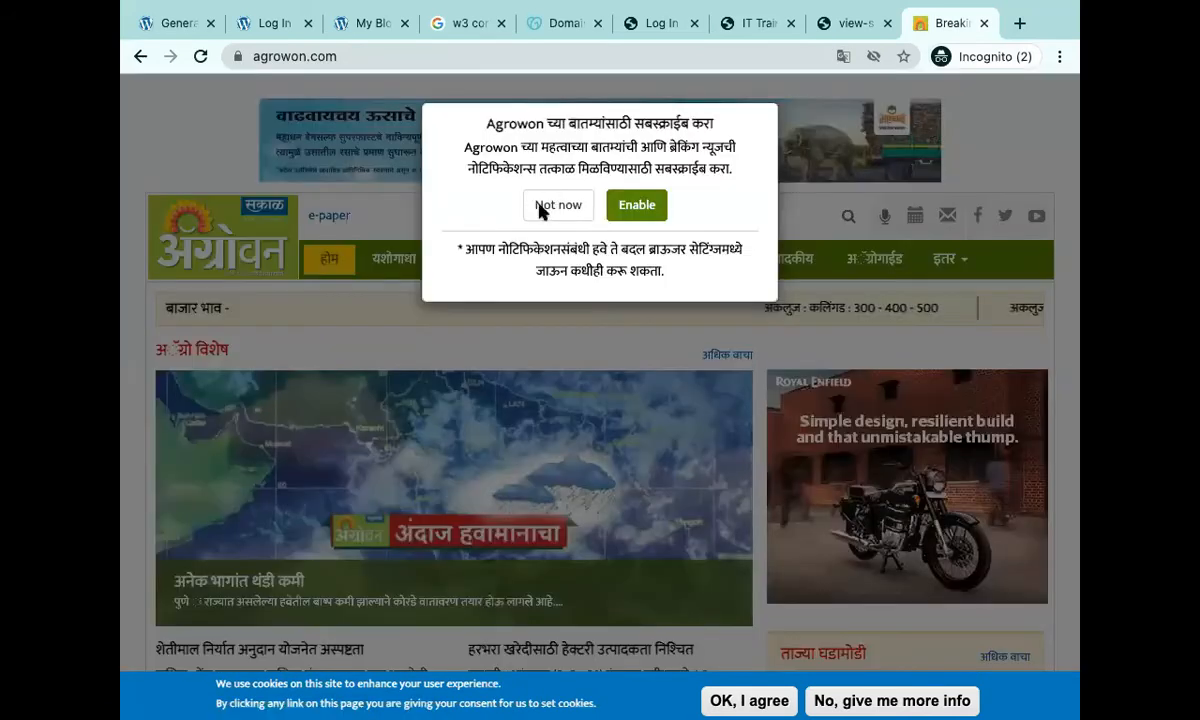
click(540, 206)
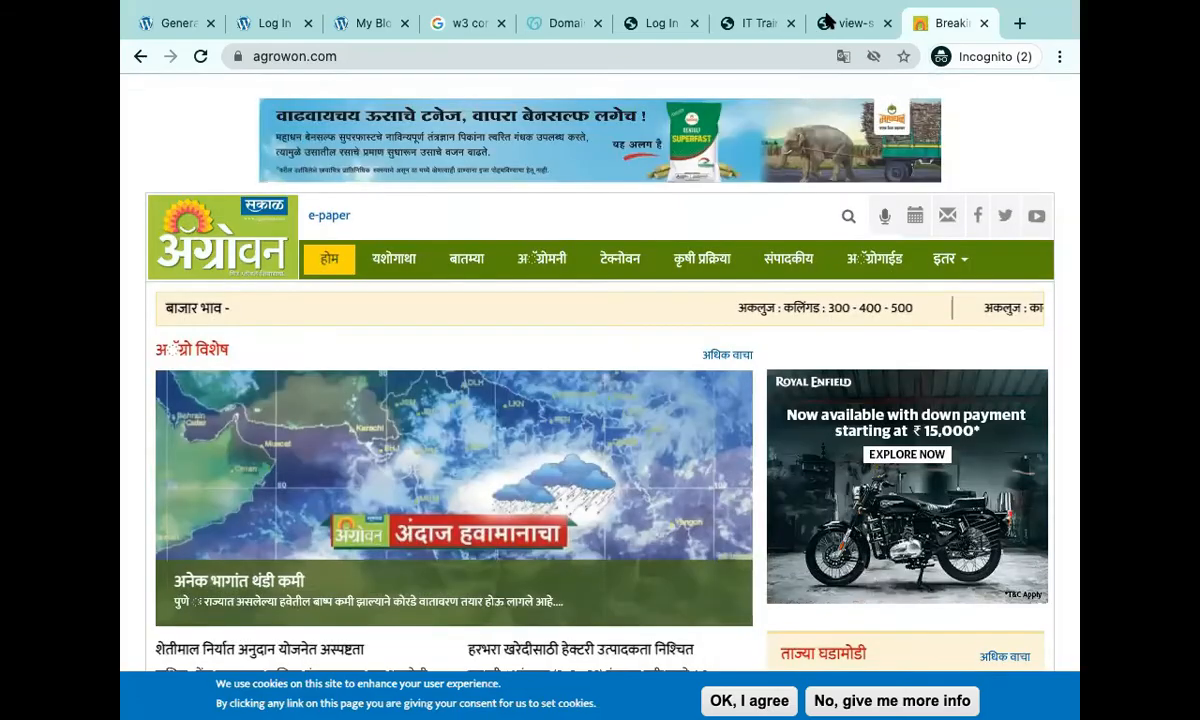
Close the page-source tab and cycle through the tabs back to General Settings.
click(834, 23)
click(886, 24)
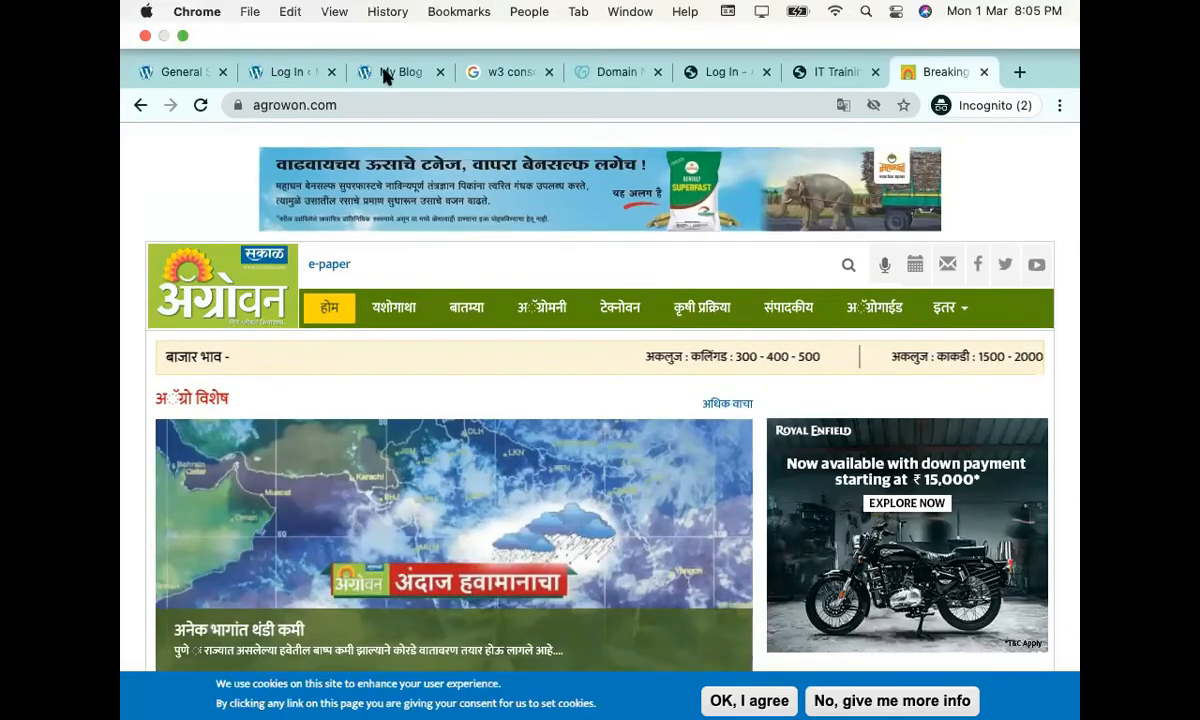
click(385, 72)
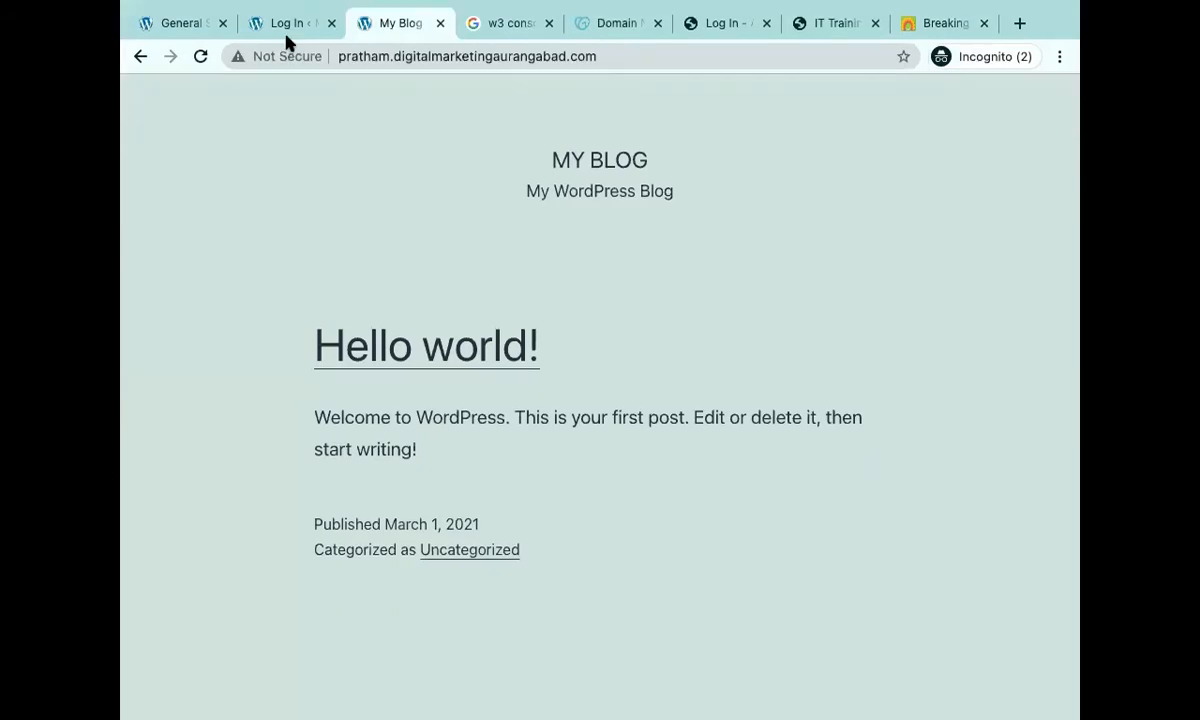
click(286, 34)
click(186, 16)
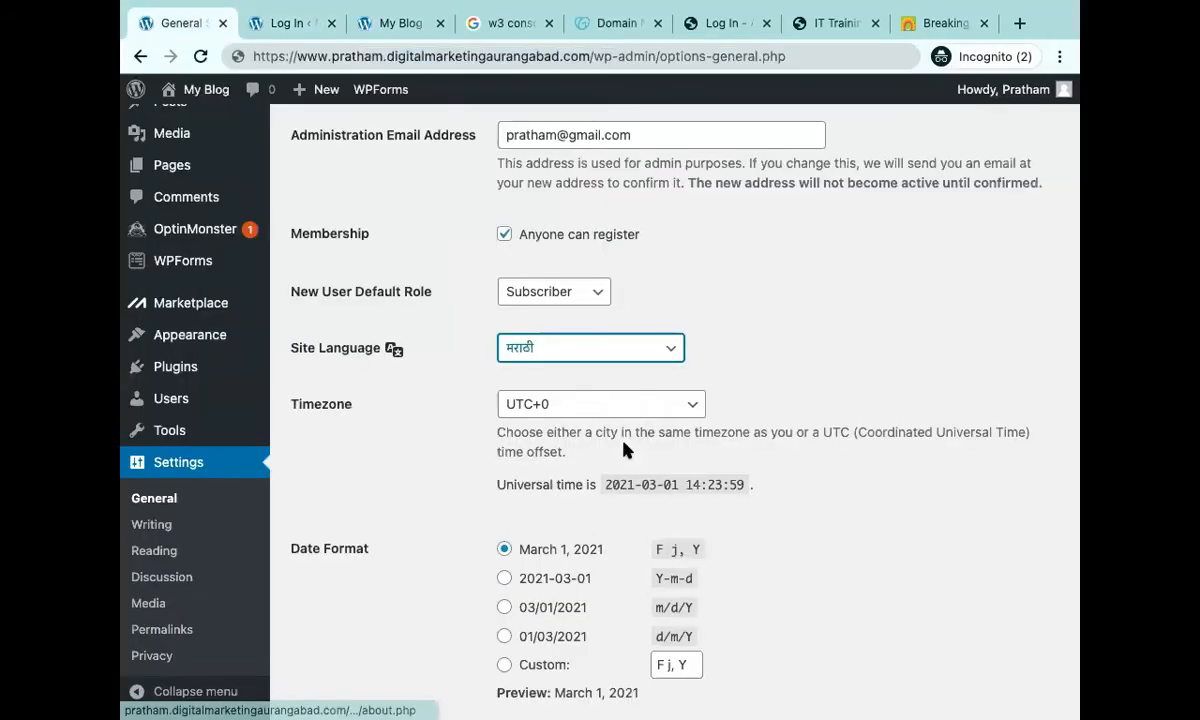
Change the Site Language back to English (United States).
click(561, 357)
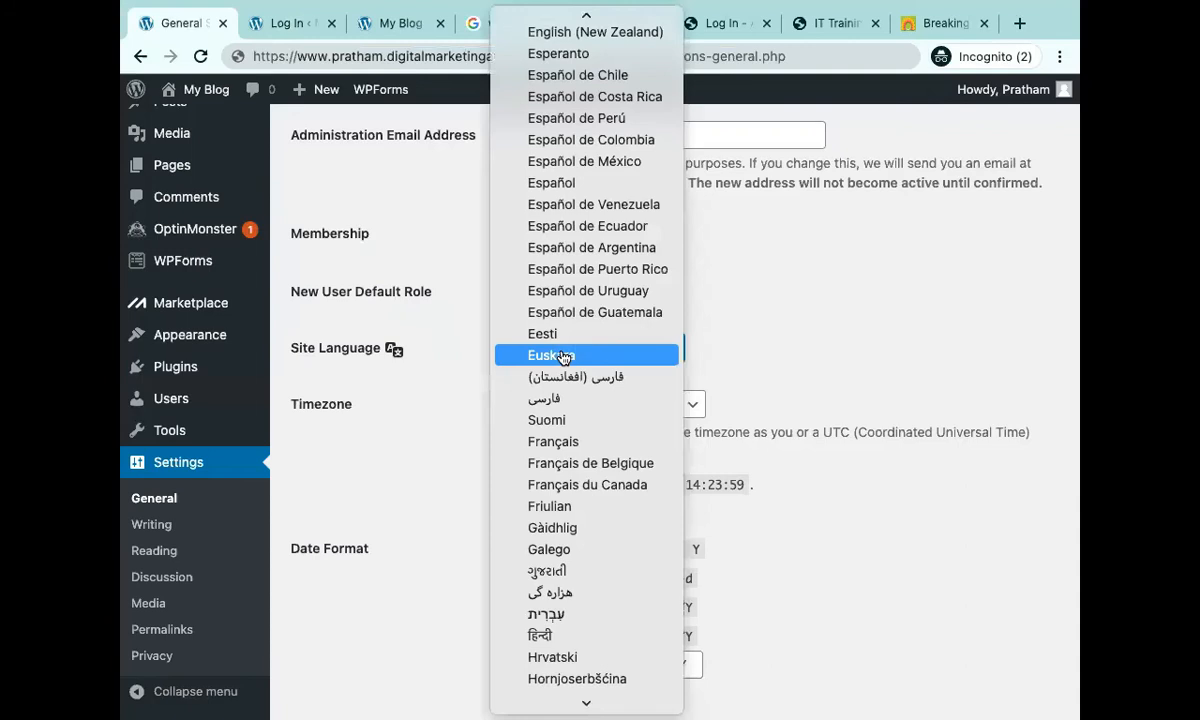
scroll(619, 60, up, 10)
click(617, 49)
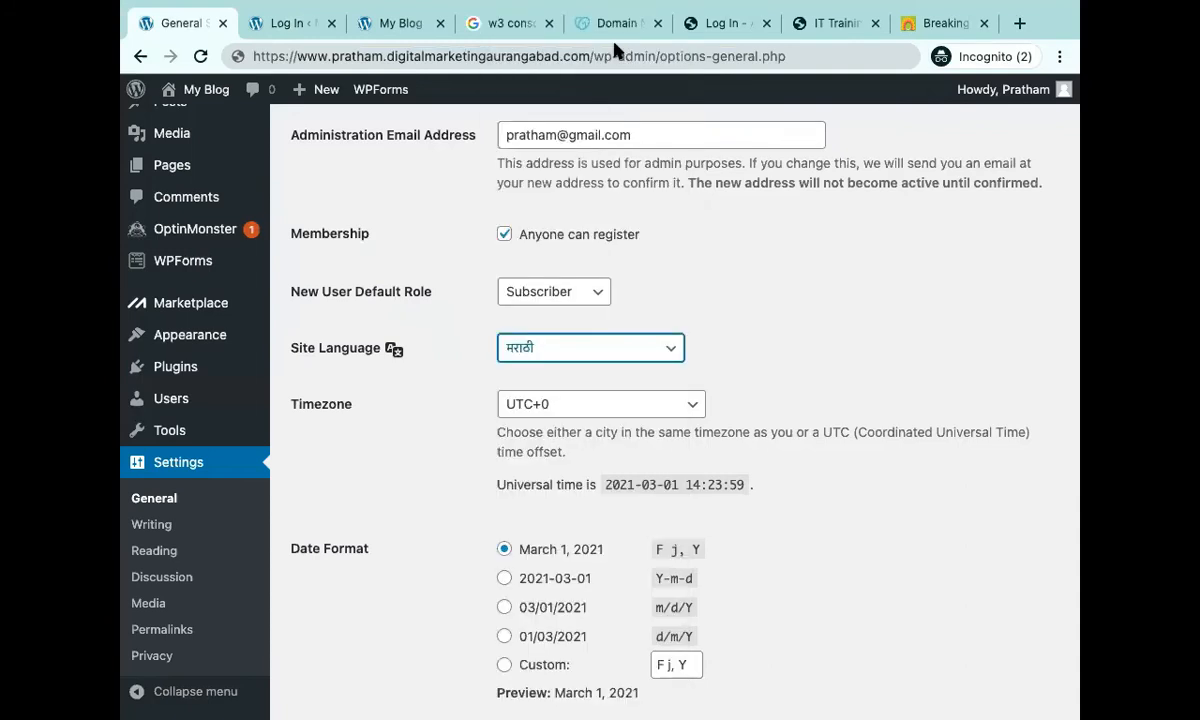
click(893, 330)
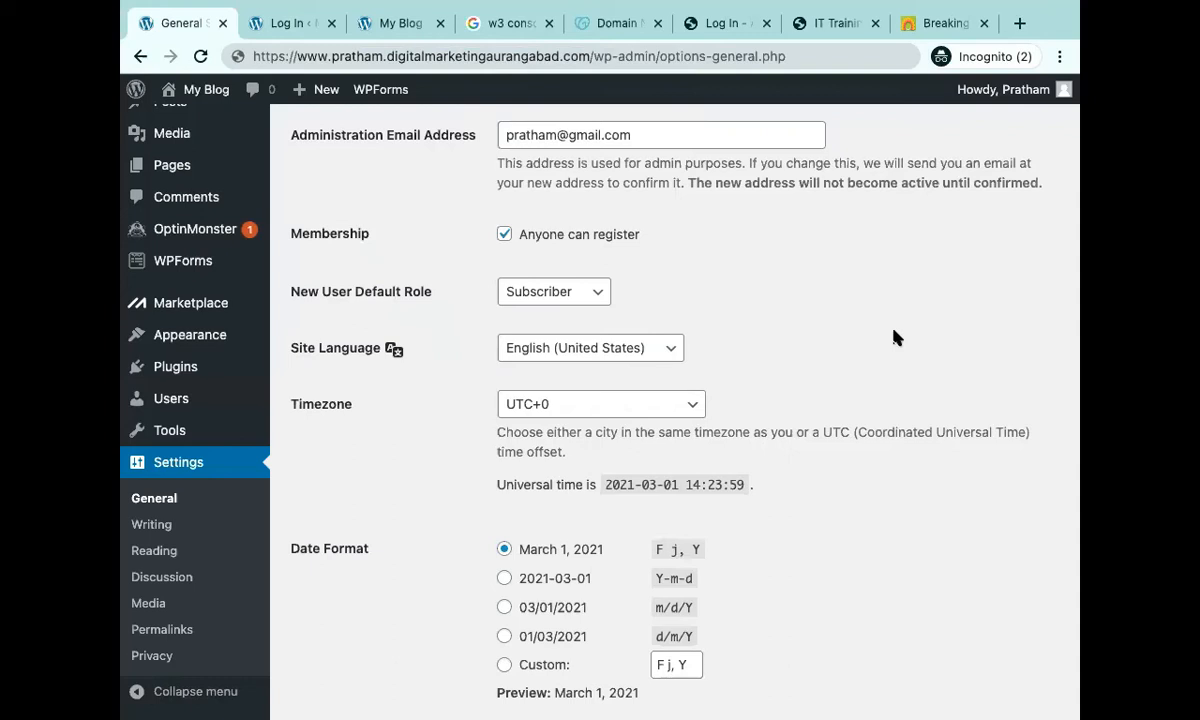
Check the Timezone list and leave it at UTC+0.
scroll(895, 337, down, 3)
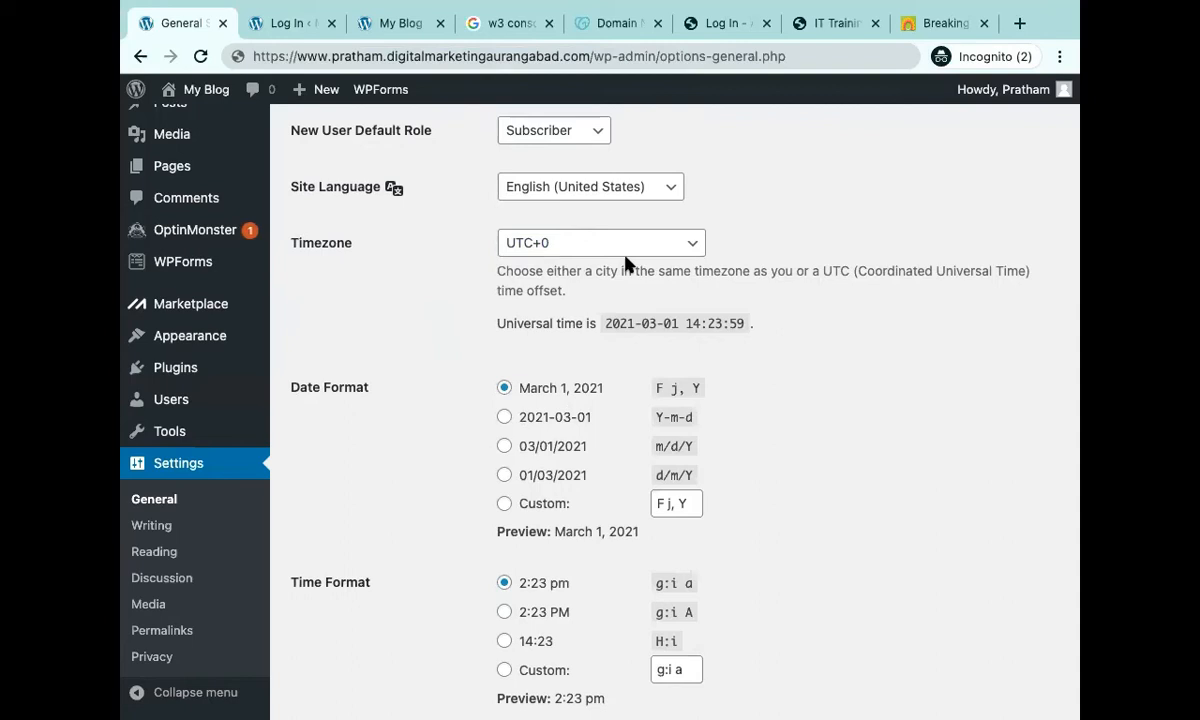
click(694, 250)
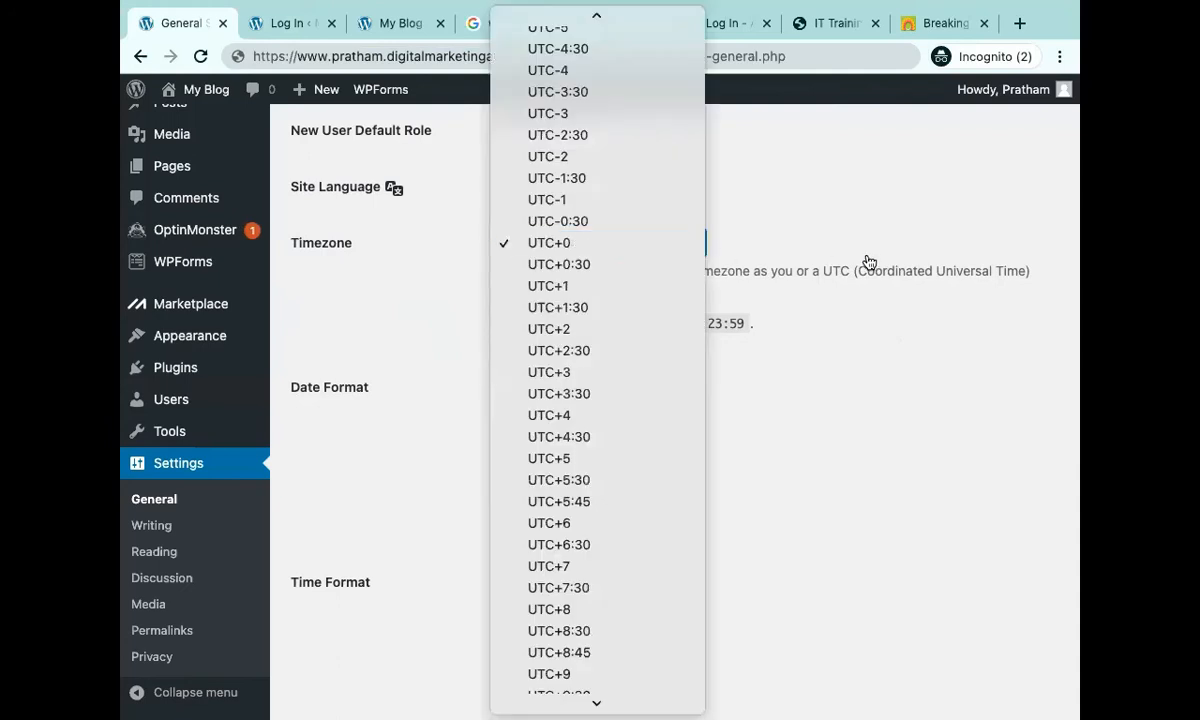
scroll(672, 484, down, 4)
click(833, 321)
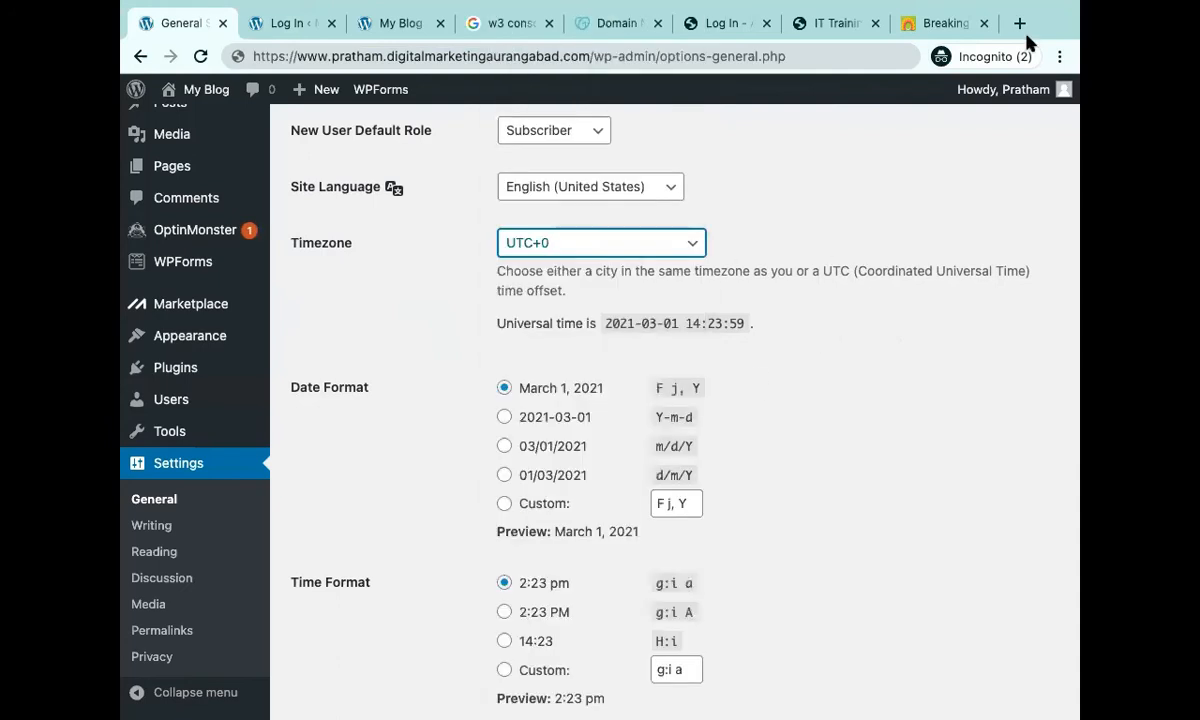
Search 'timezone' in a new tab, view the Timezone arcades result, then go back.
click(1019, 23)
text(time)
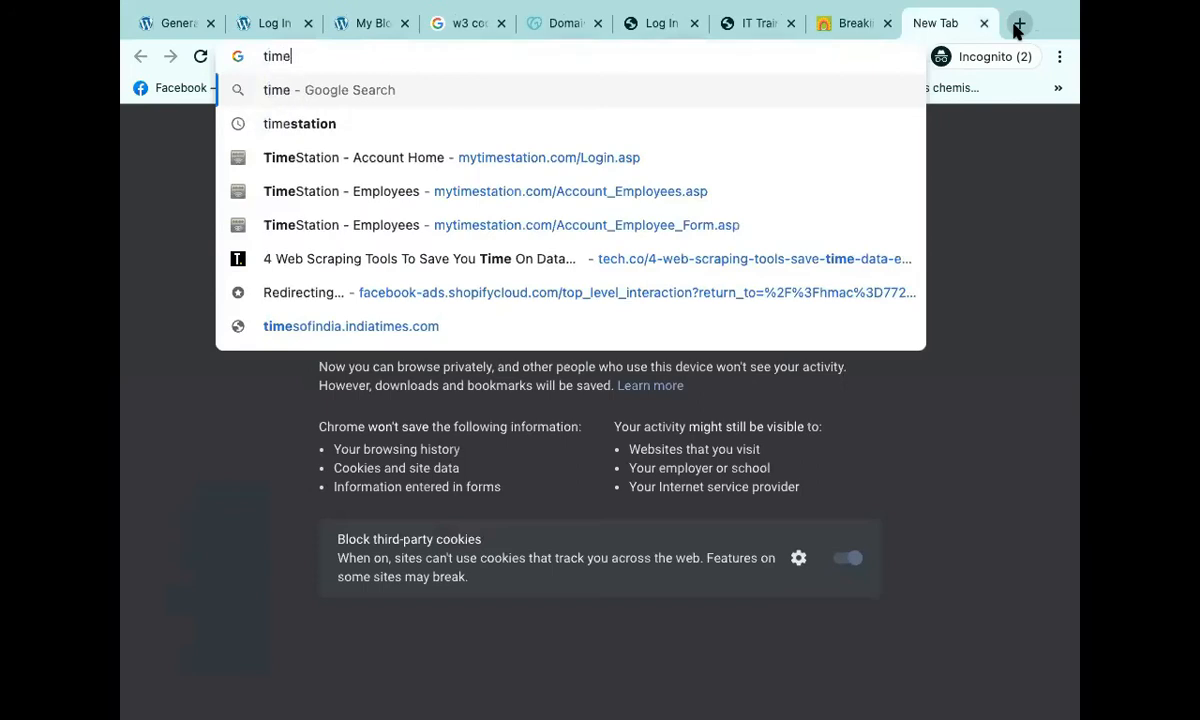
text(zone)
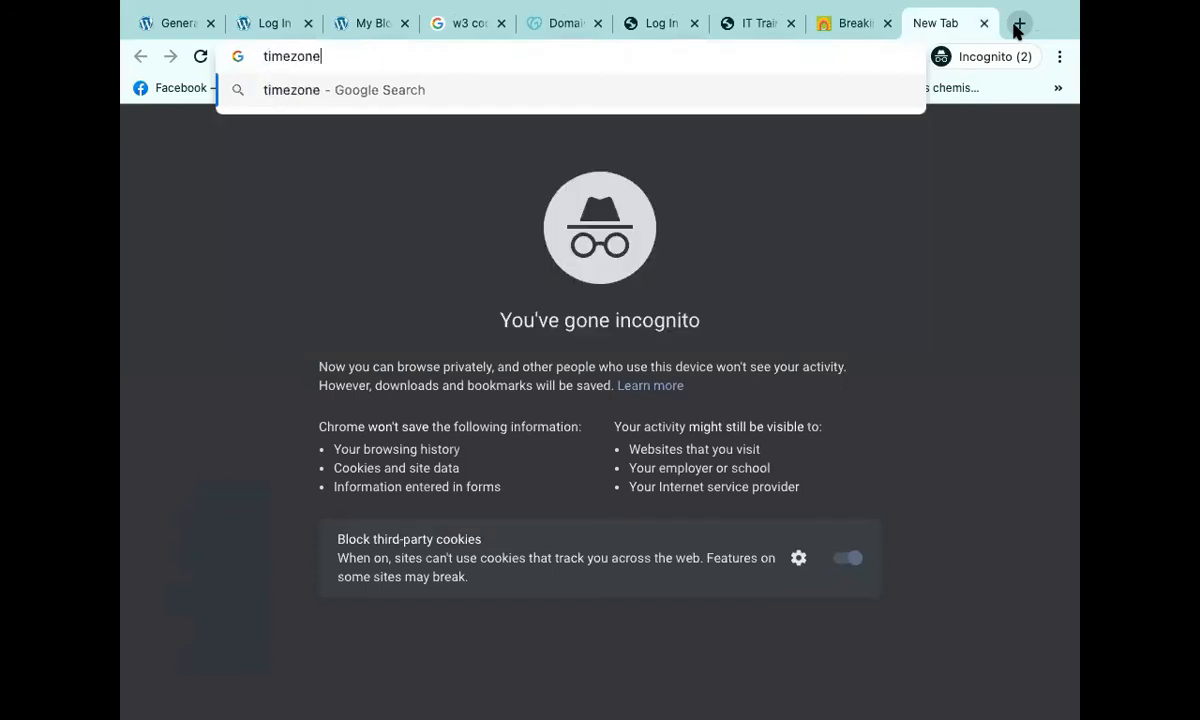
key(Return)
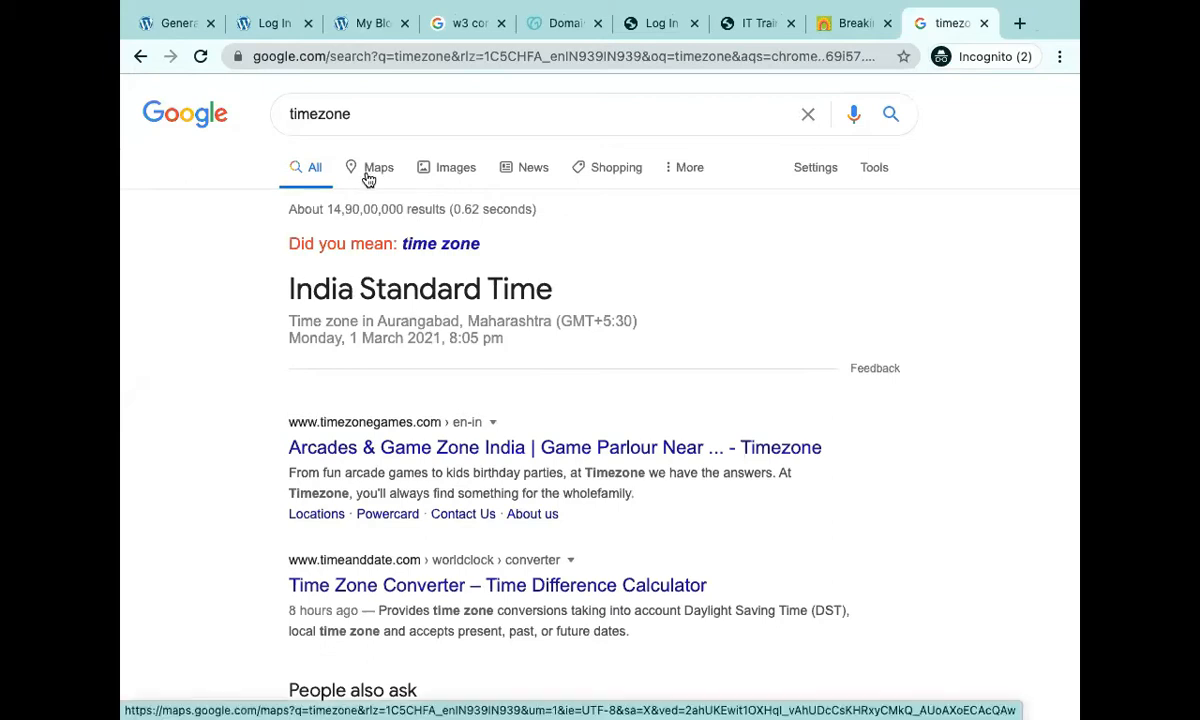
click(442, 448)
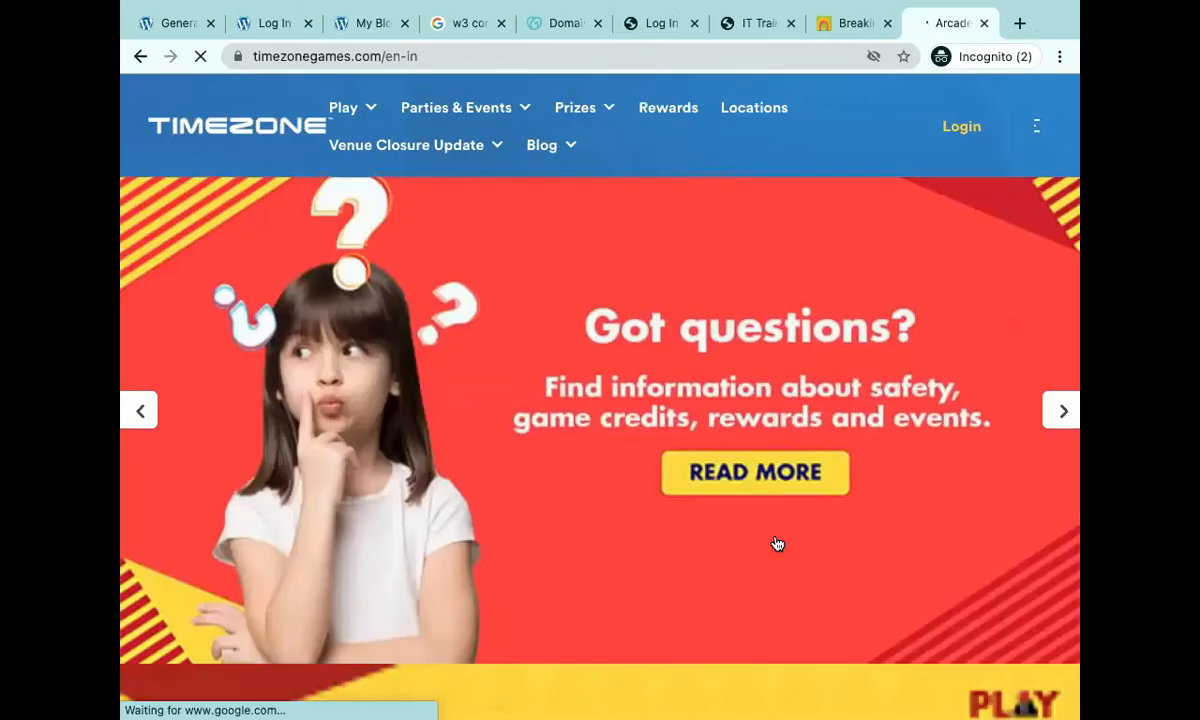
scroll(693, 419, down, 5)
scroll(694, 418, down, 5)
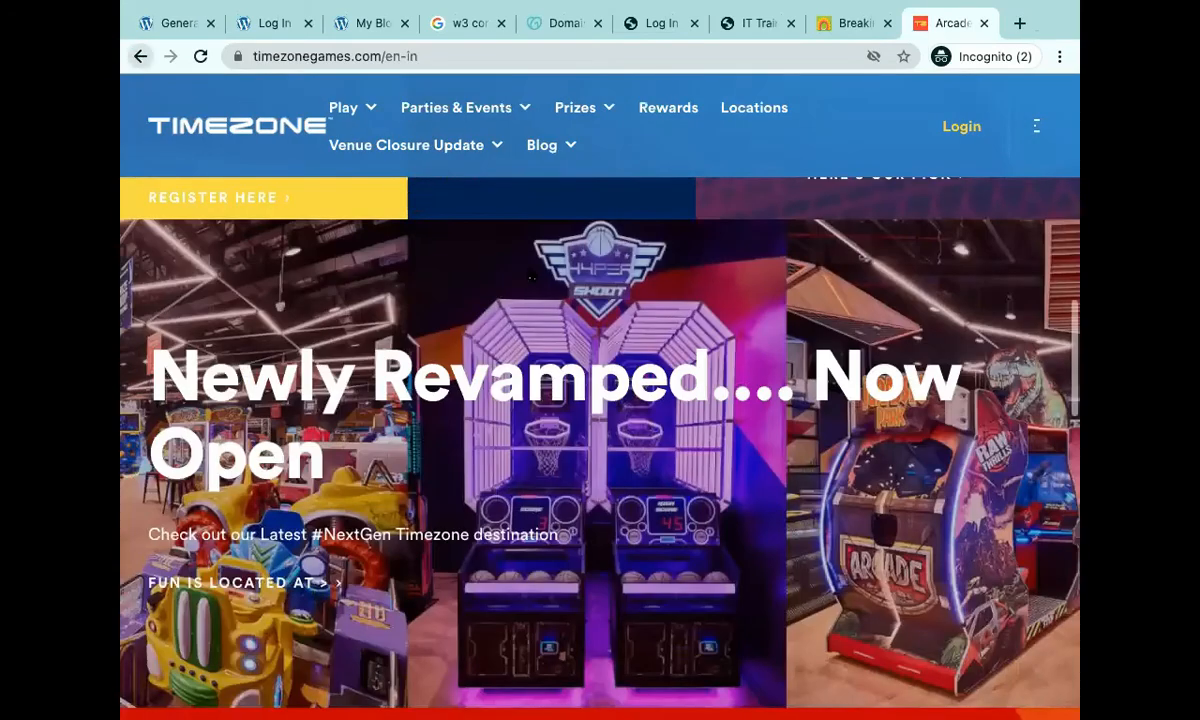
click(140, 56)
Open the Oracle TimeZone documentation result, skim it, and return to the results.
scroll(628, 332, down, 2)
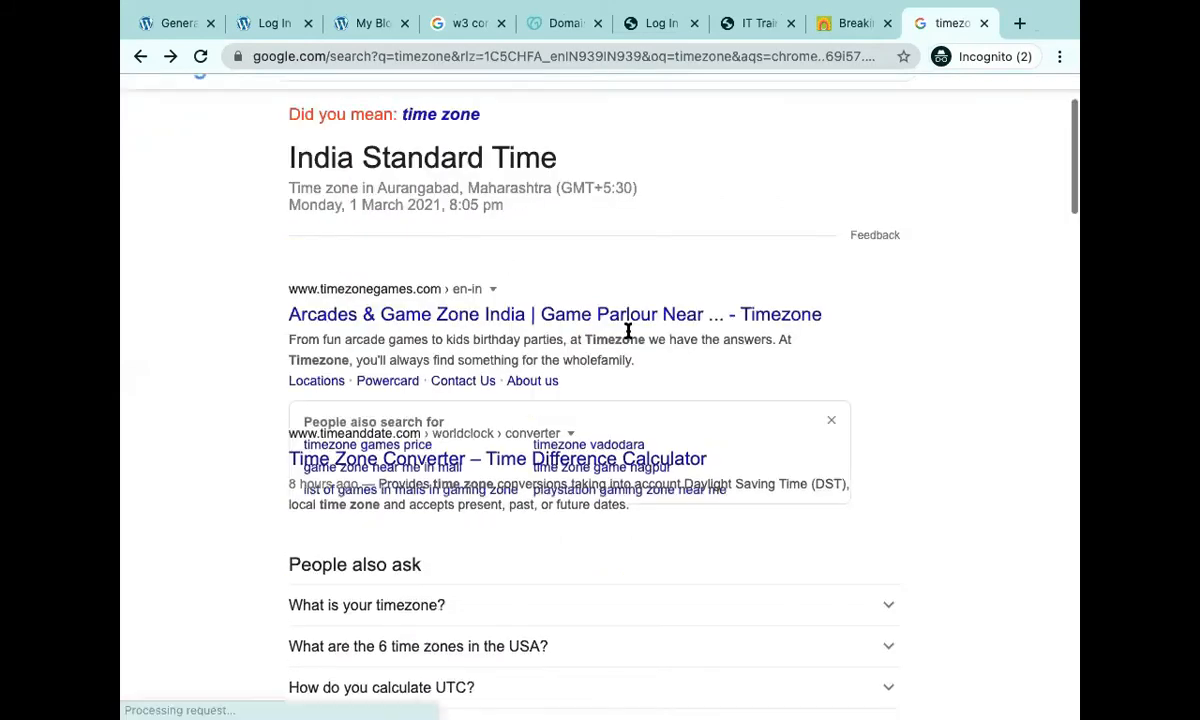
scroll(628, 334, down, 4)
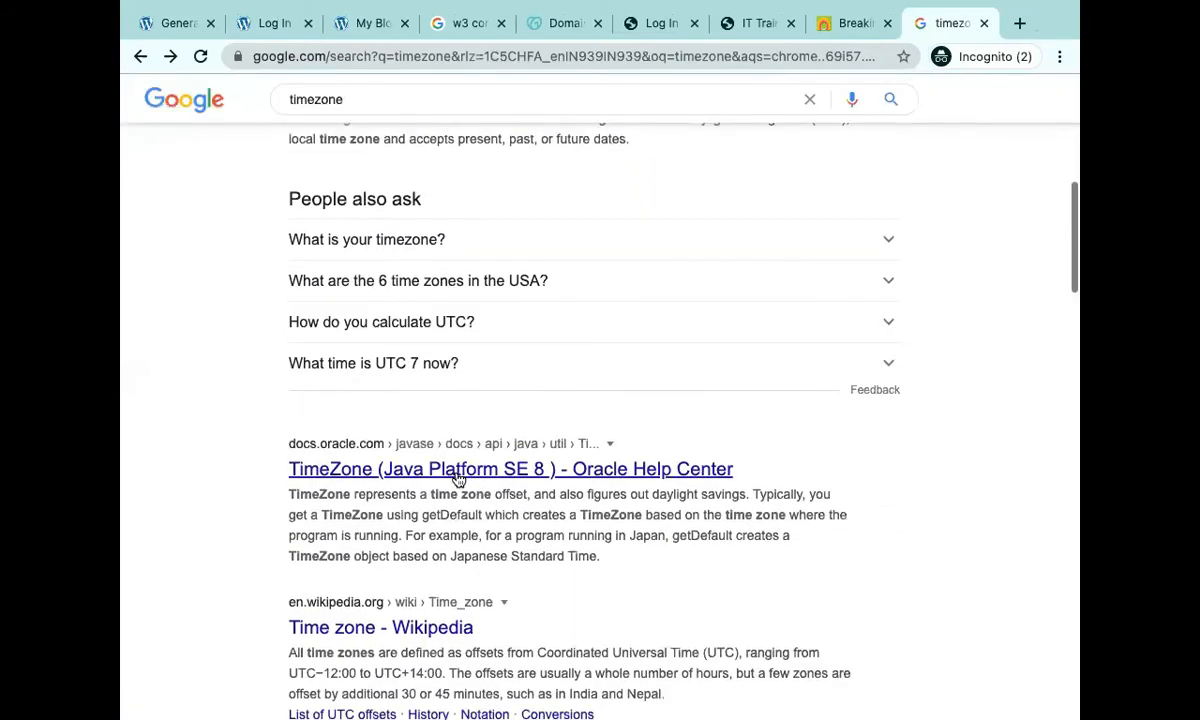
click(458, 472)
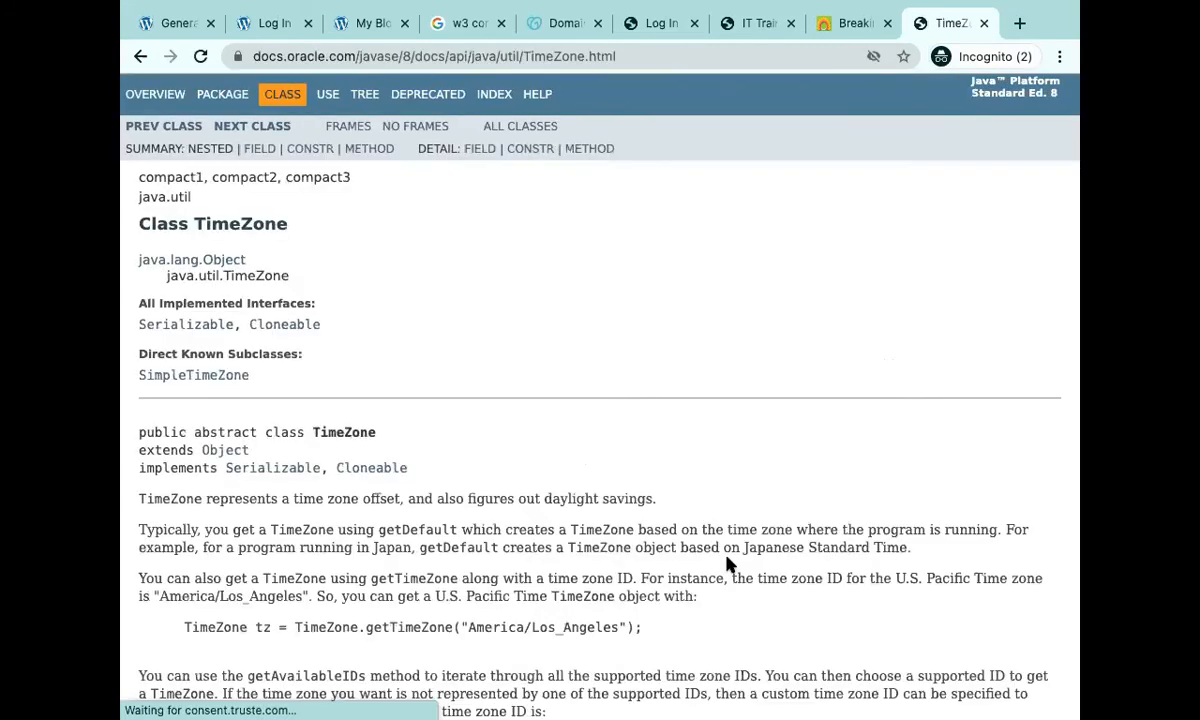
scroll(726, 565, down, 7)
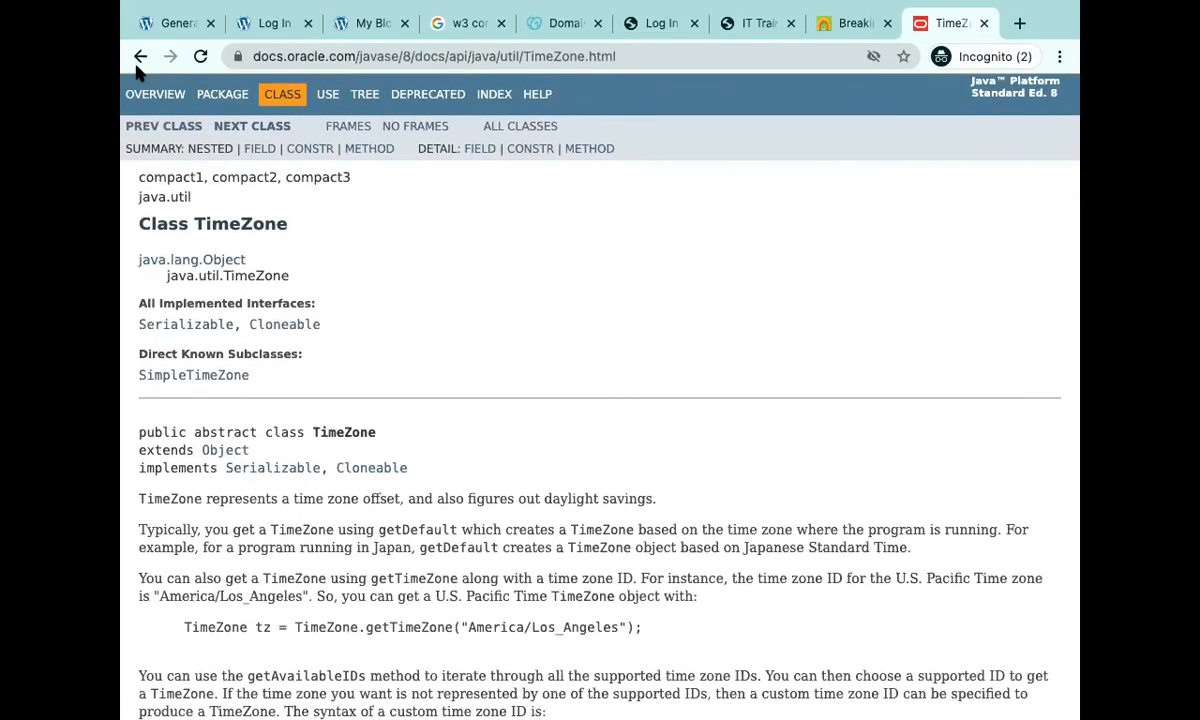
click(140, 57)
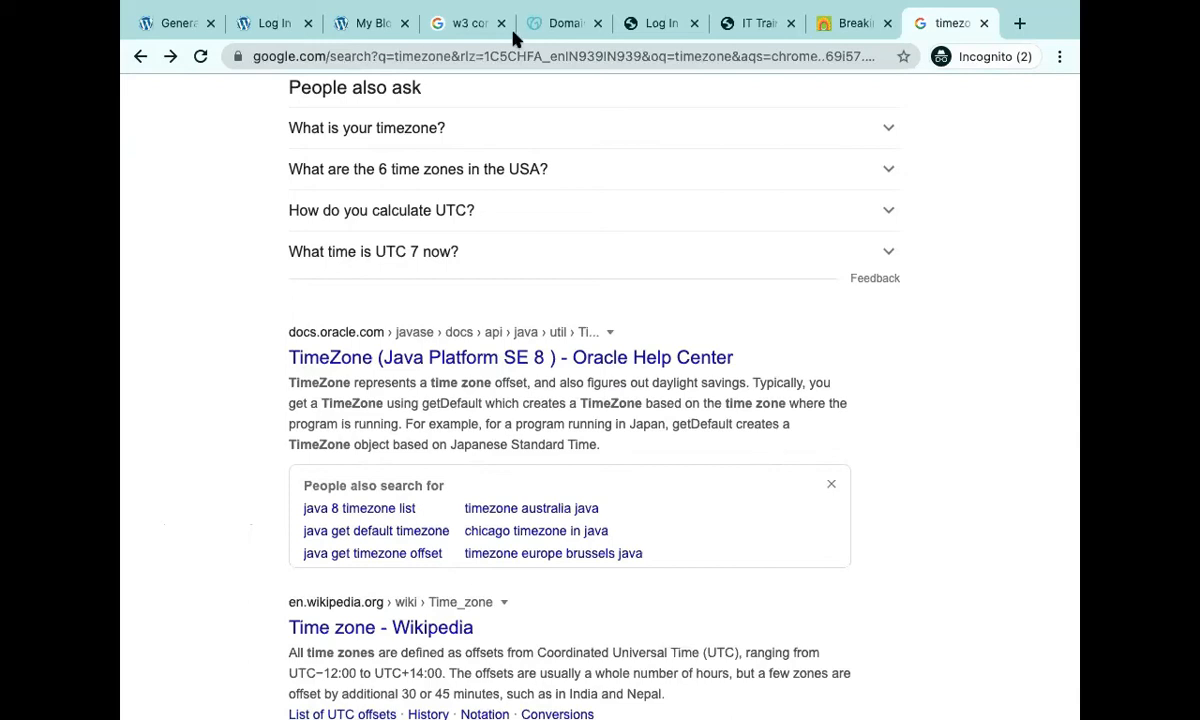
Back on General Settings, scroll from the top down to Timezone UTC+0 and the date formats.
click(175, 23)
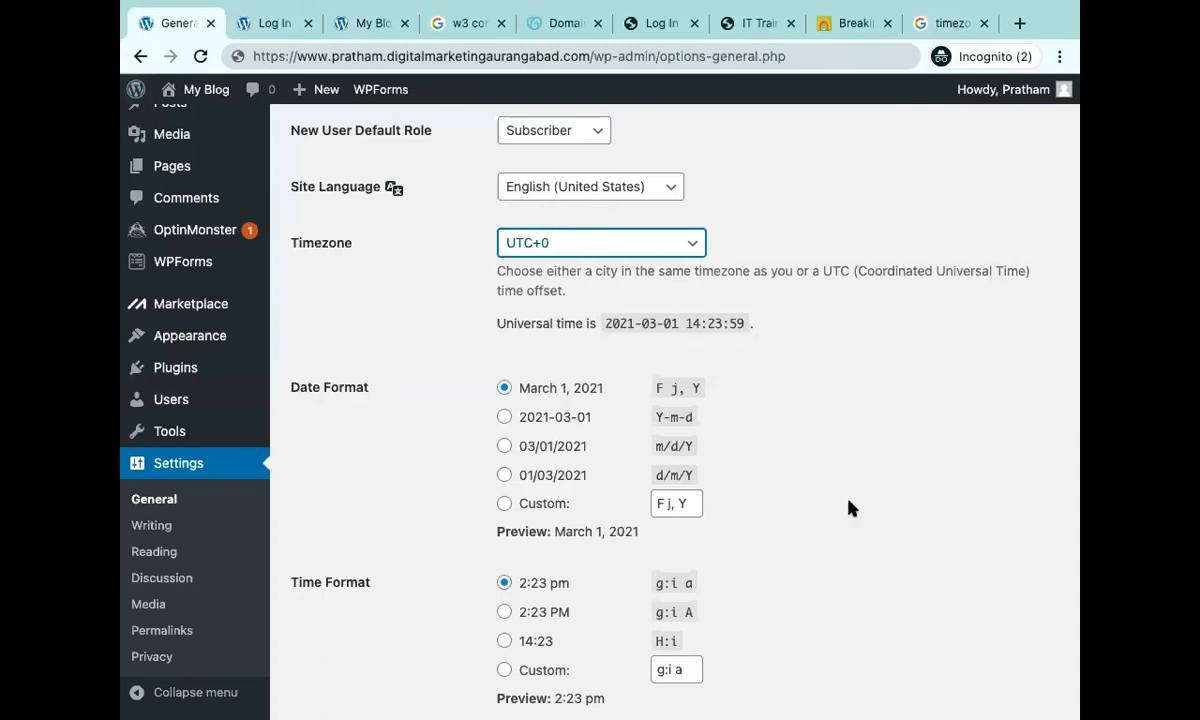
scroll(848, 508, up, 5)
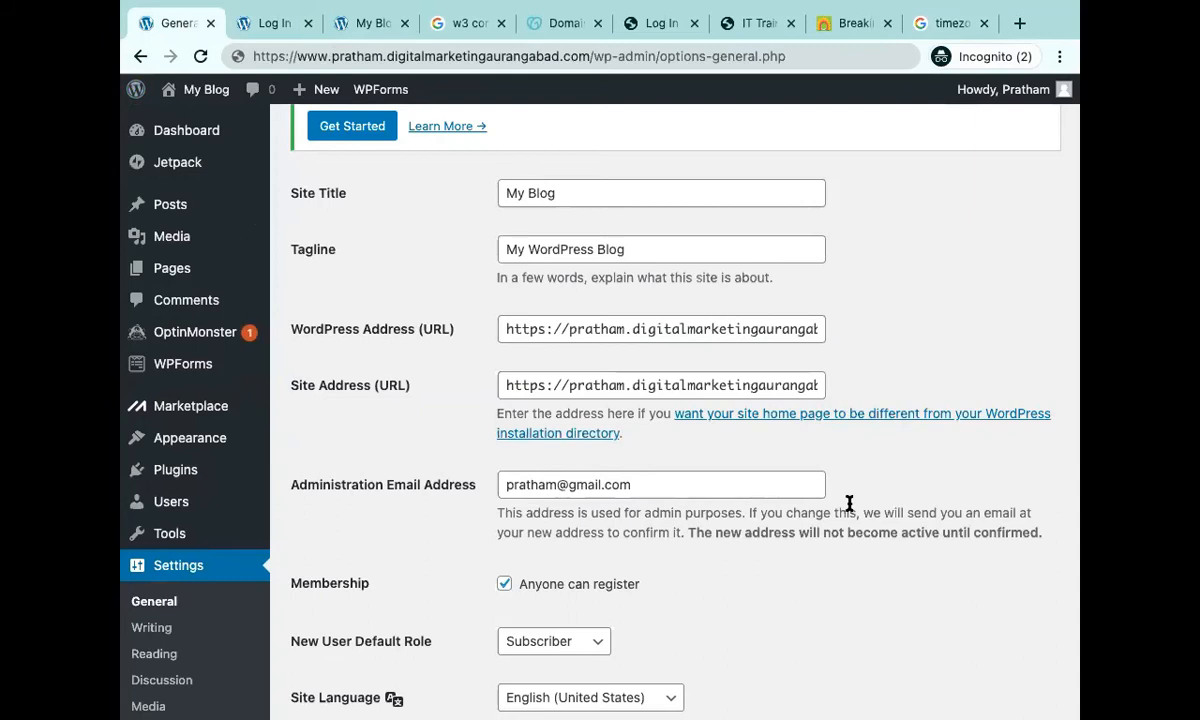
scroll(849, 505, up, 2)
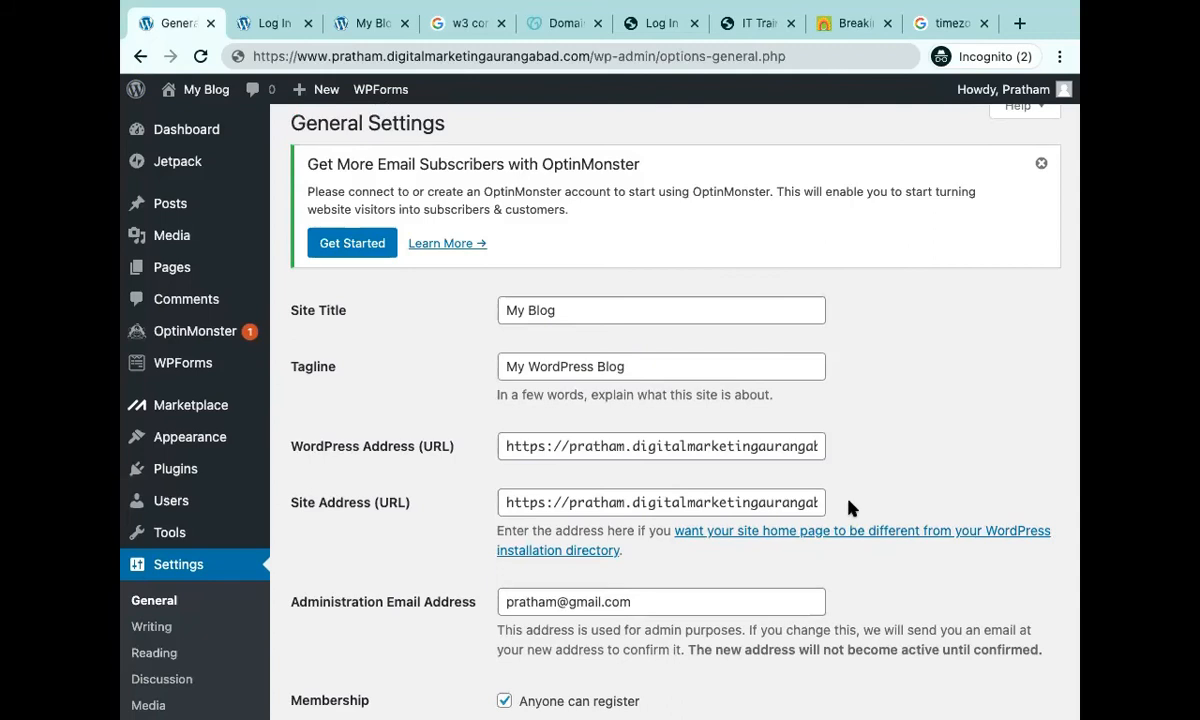
scroll(849, 508, down, 5)
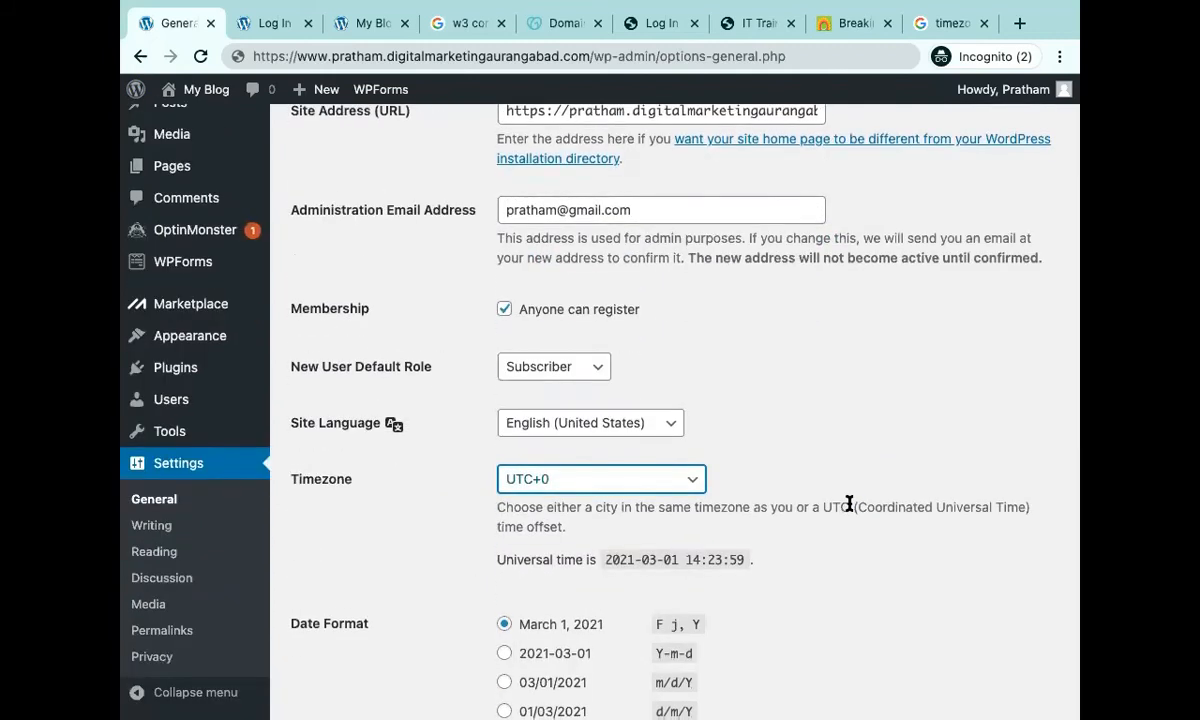
scroll(849, 505, down, 3)
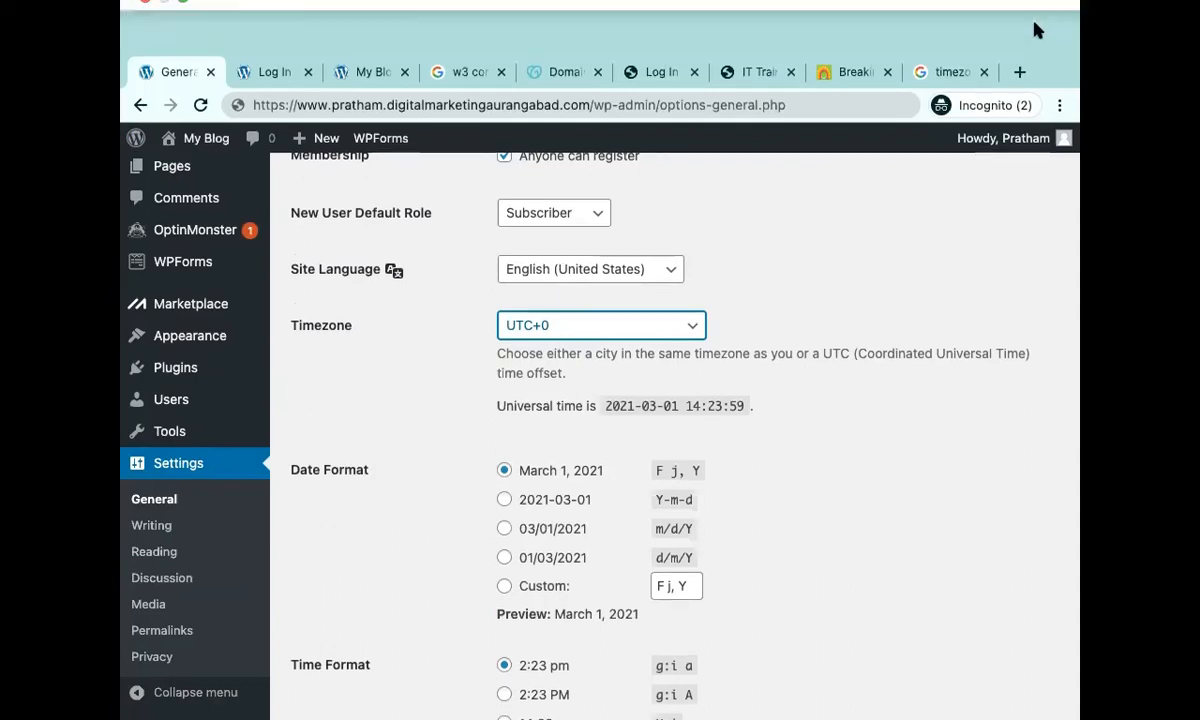
Google a politician's name in a new tab, skim the news results, then return to the 'timezone' results.
click(1019, 72)
text(sanjay)
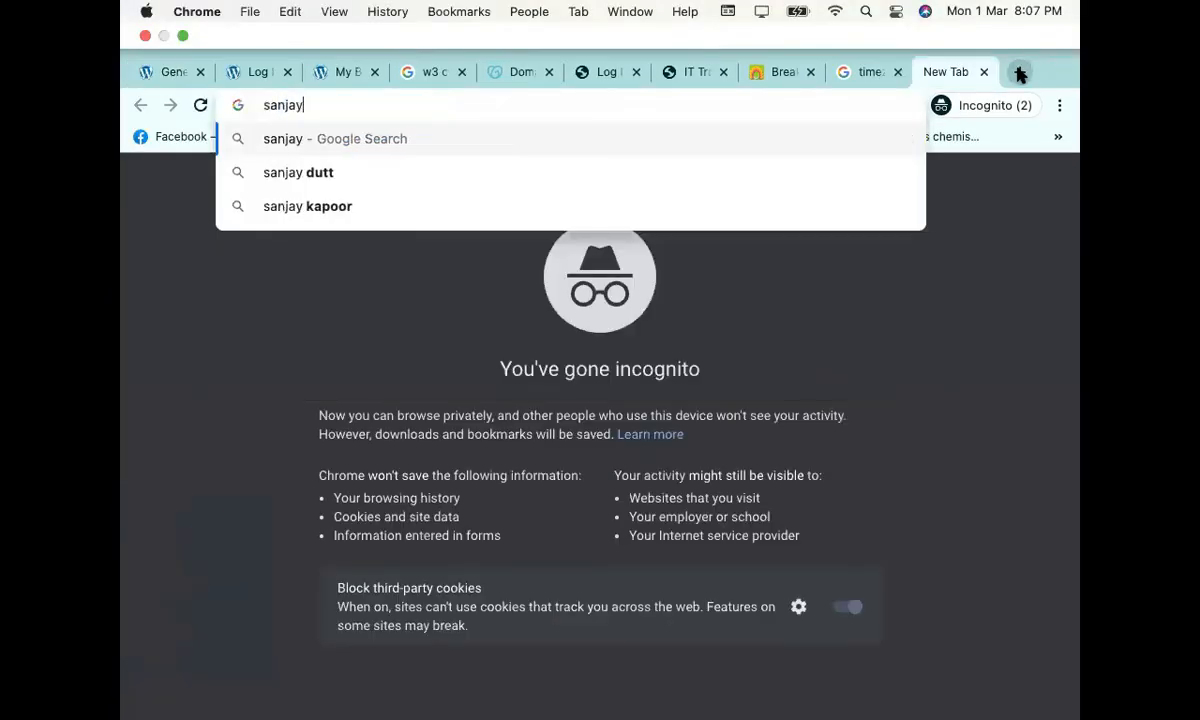
text( rathod)
key(Return)
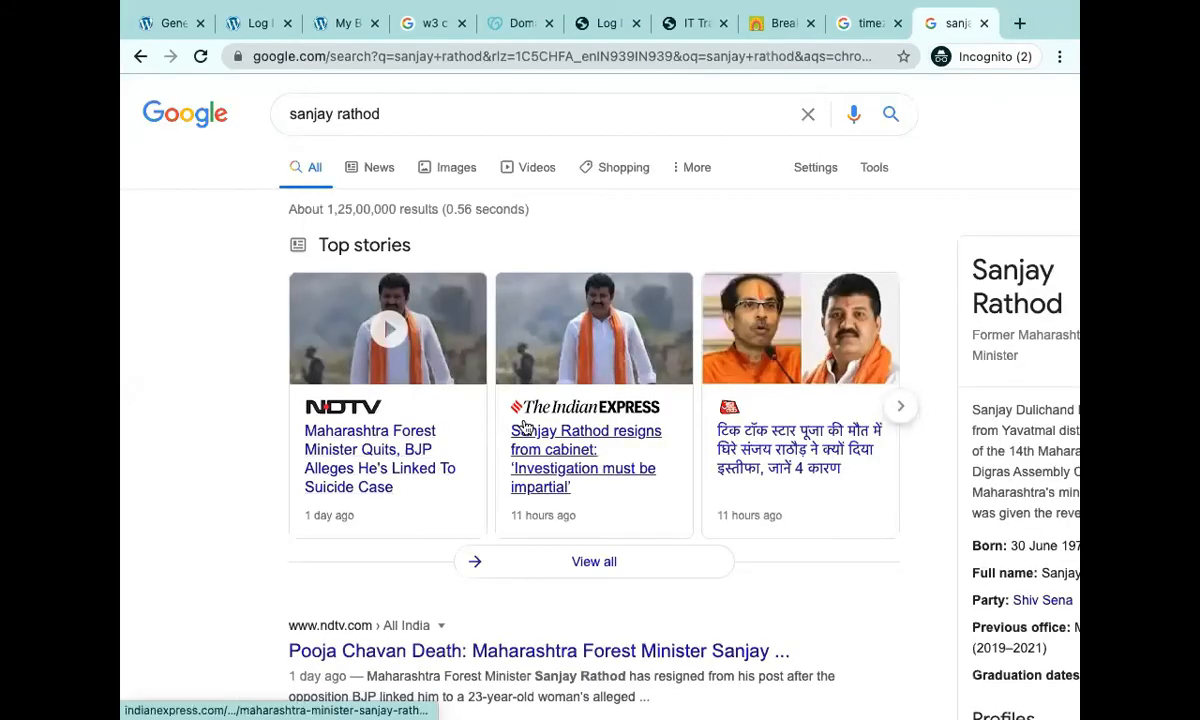
scroll(523, 428, down, 2)
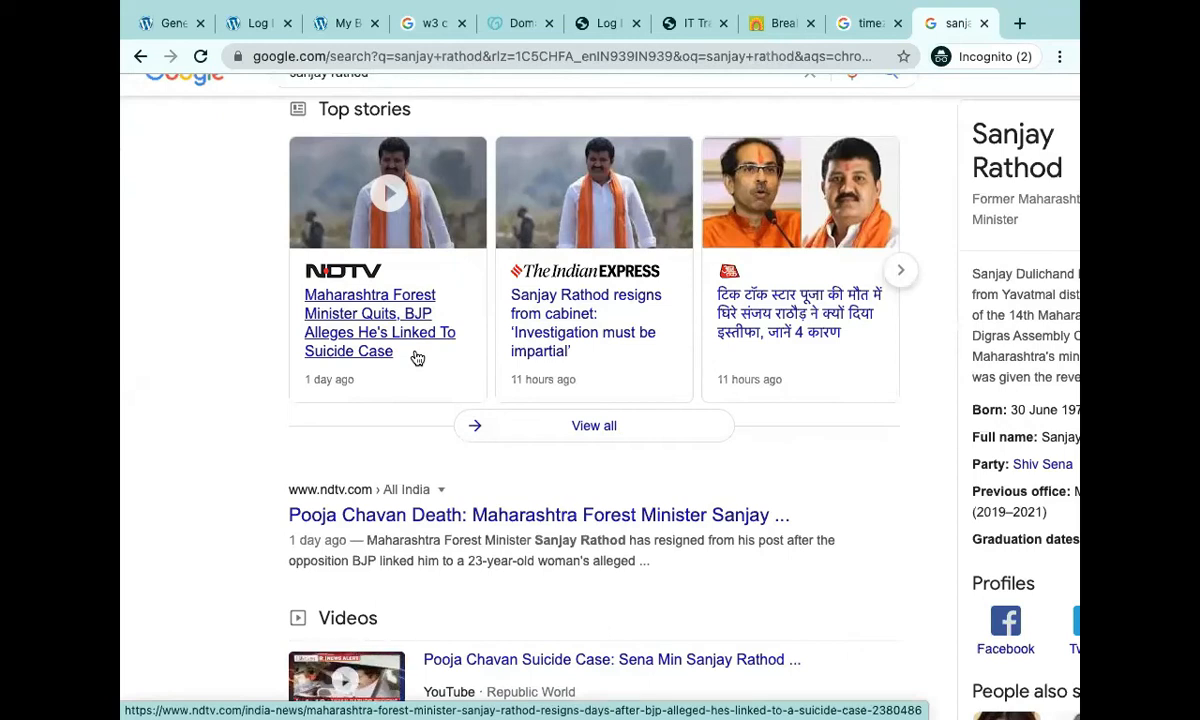
scroll(417, 358, up, 2)
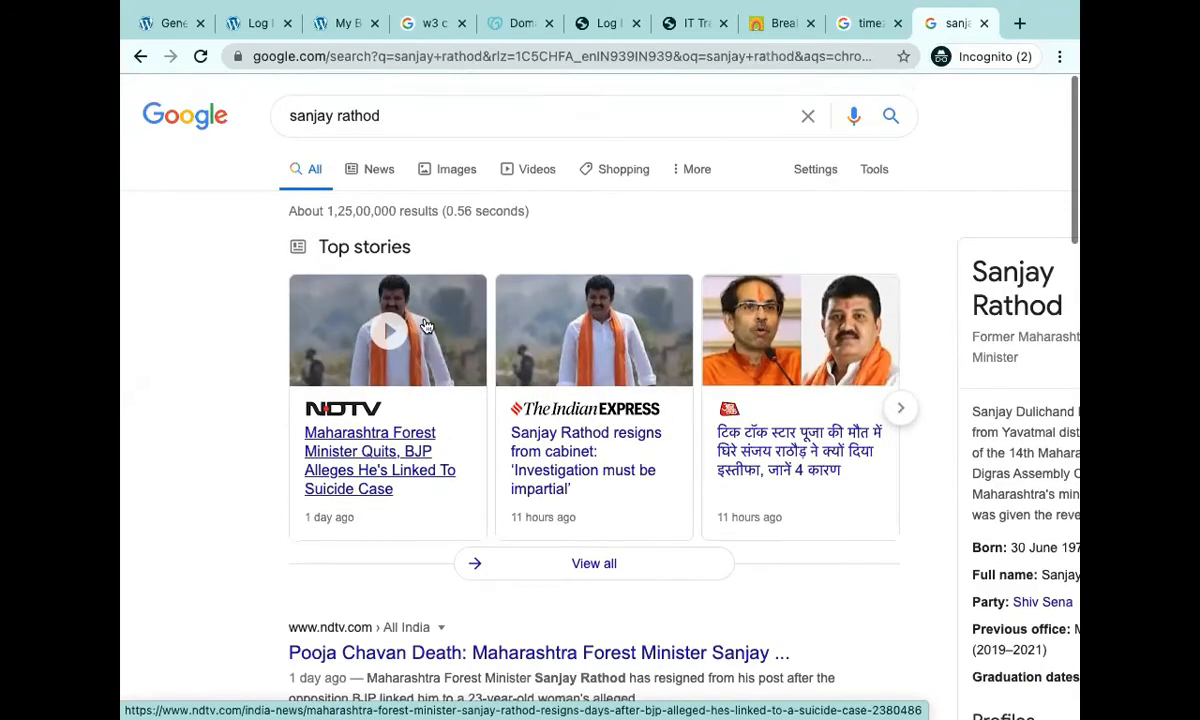
click(865, 22)
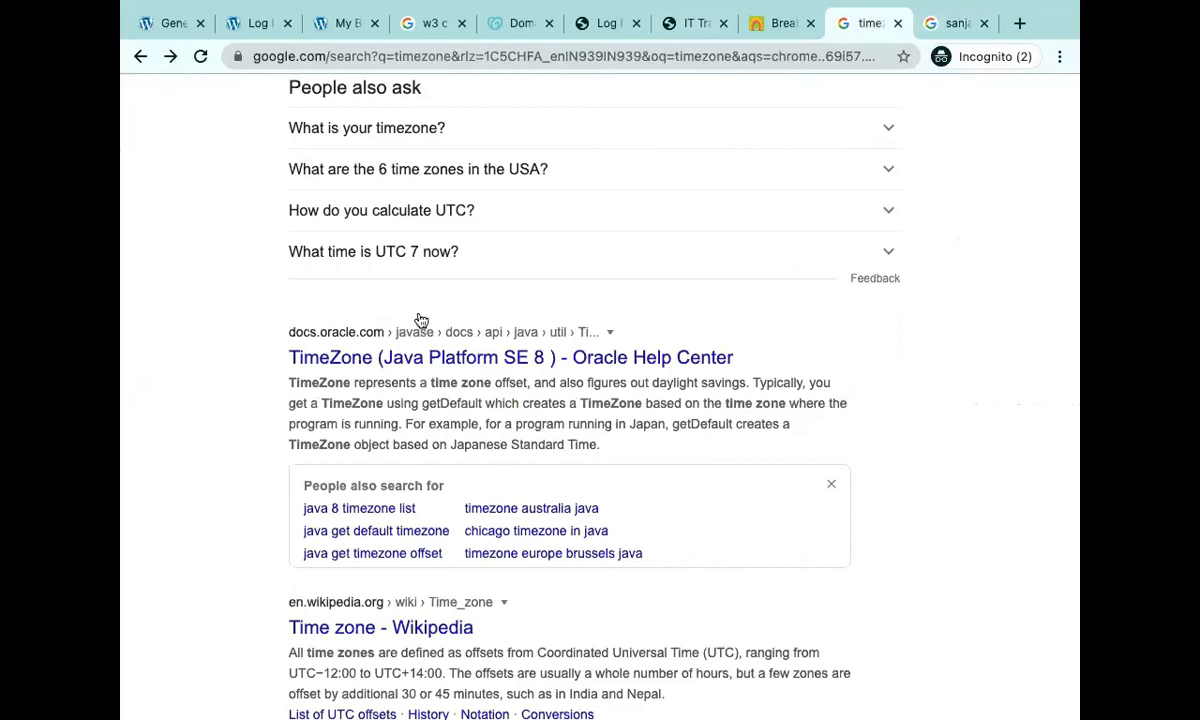
Flip through the IT Training, GoDaddy Domain and WordPress Log In tabs, ending on General Settings.
click(687, 33)
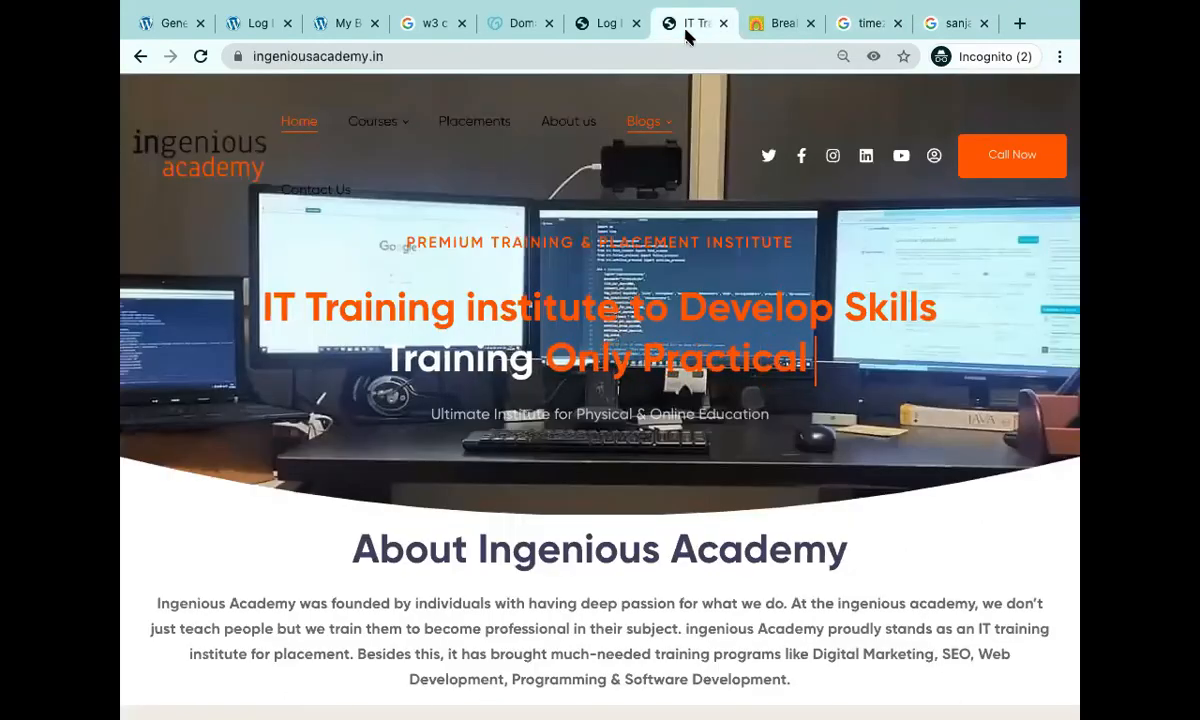
click(515, 31)
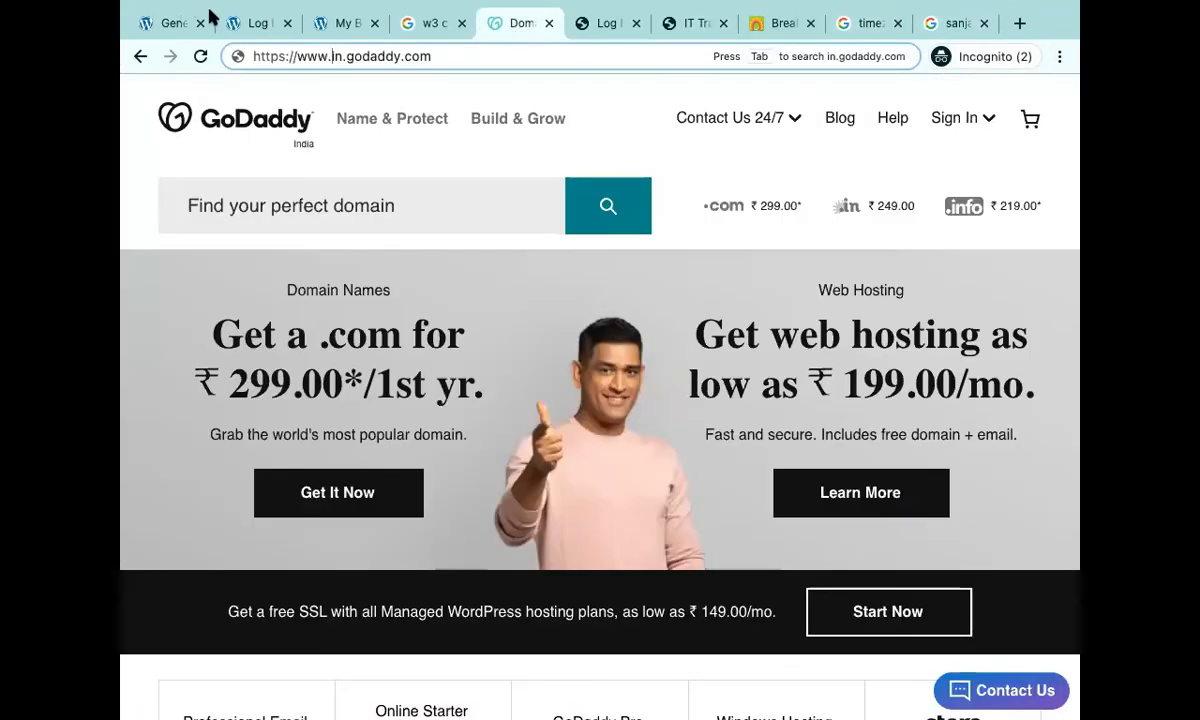
click(235, 24)
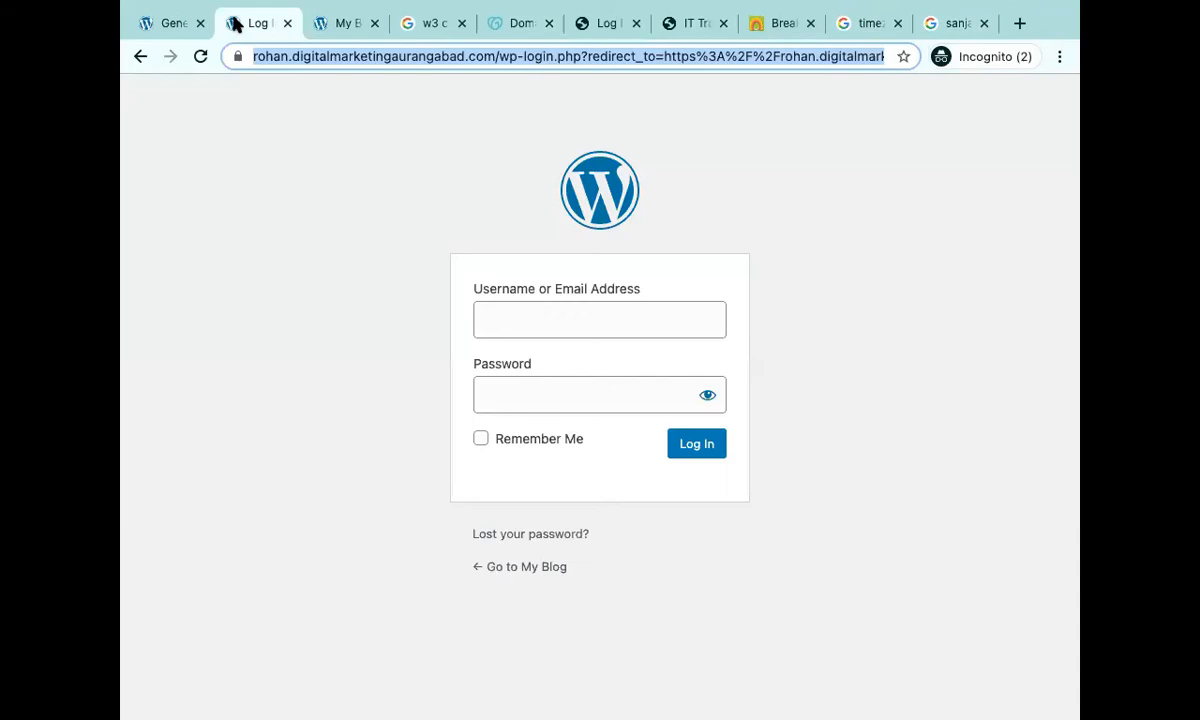
click(148, 25)
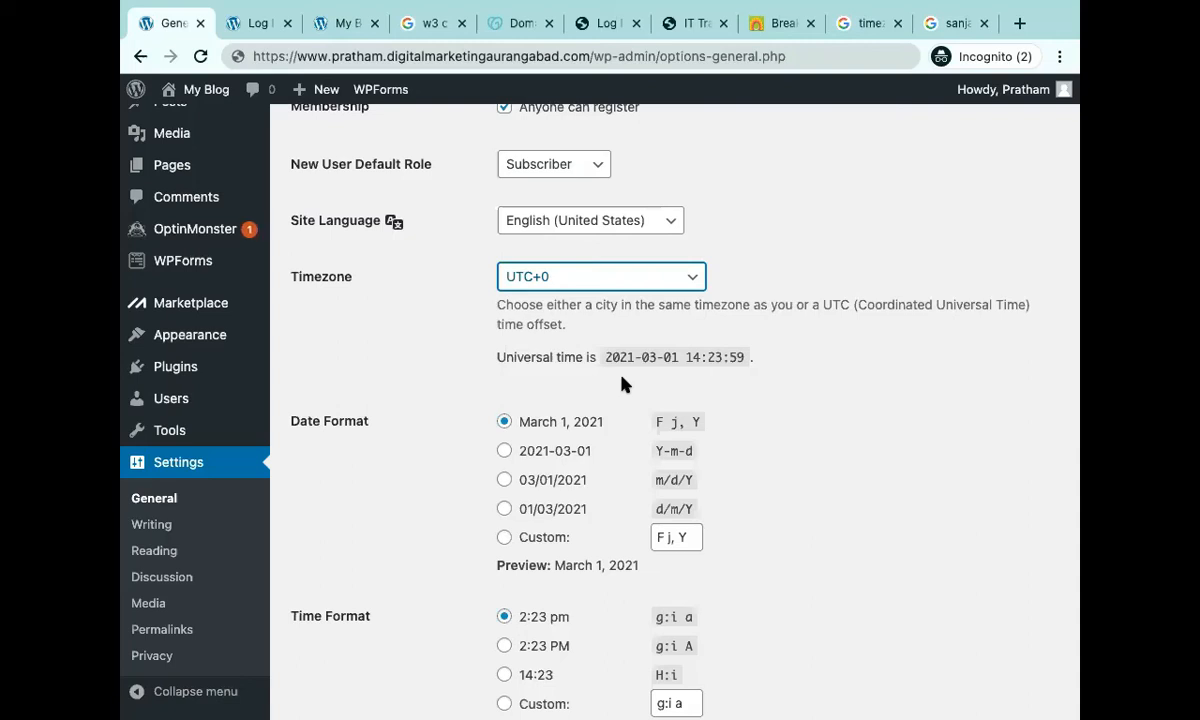
Search 'vada pav recipe' in the news search tab and scroll through the recipe cards.
click(935, 25)
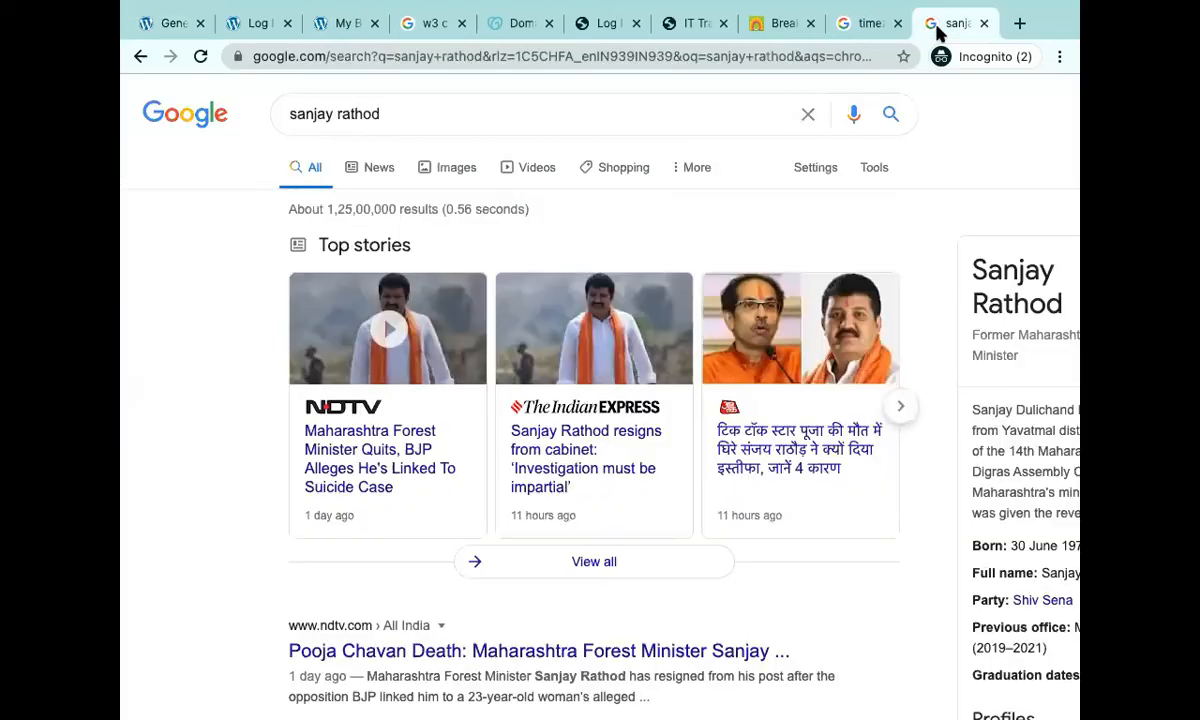
click(624, 57)
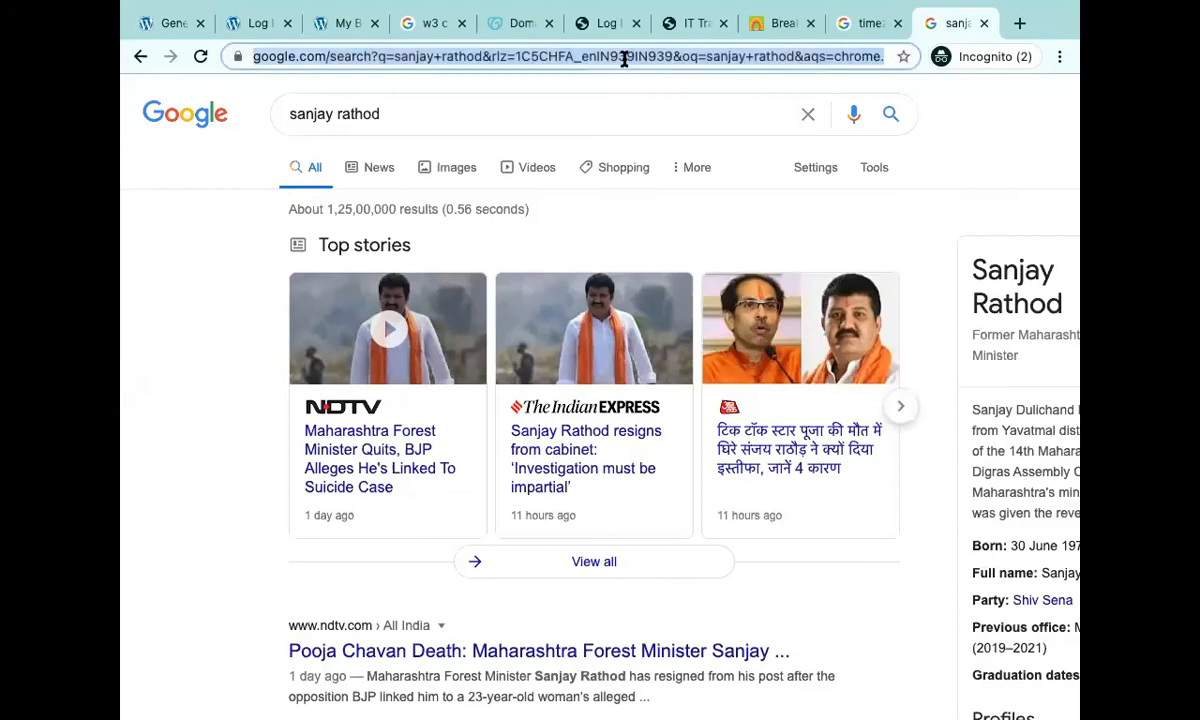
text(vad apav)
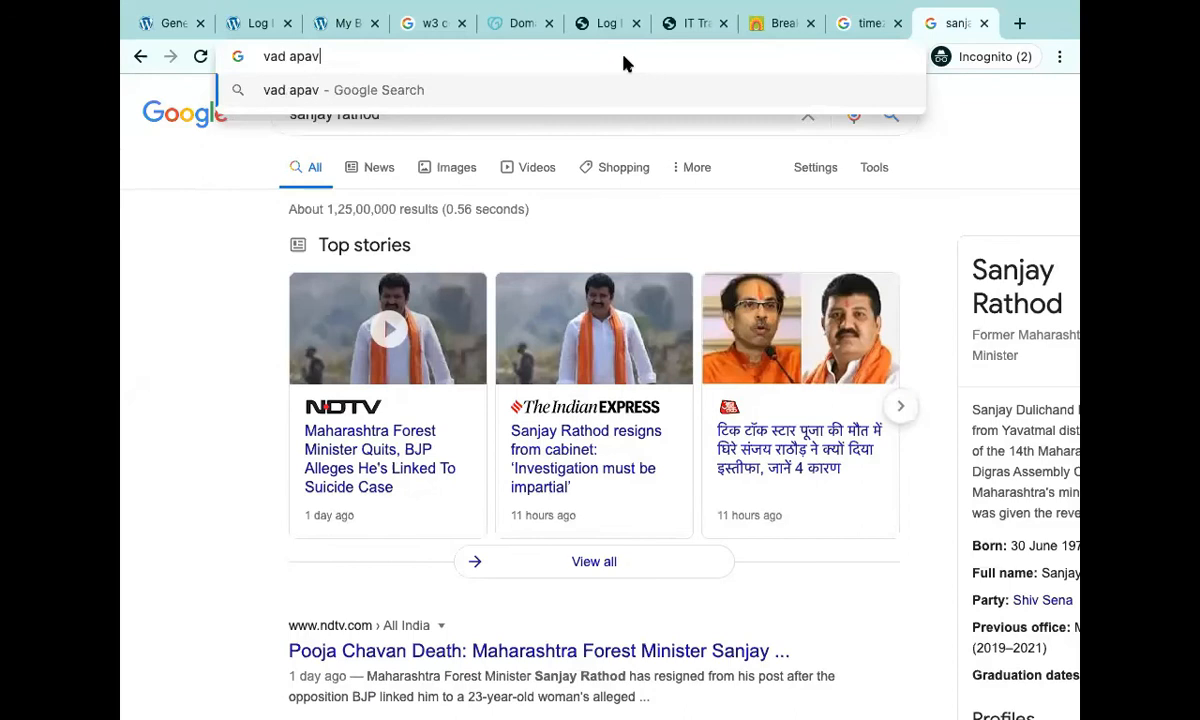
key(BackSpace)
key(BackSpace)
key(BackSpace)
key(BackSpace)
key(BackSpace)
text(a pav recipe)
key(Return)
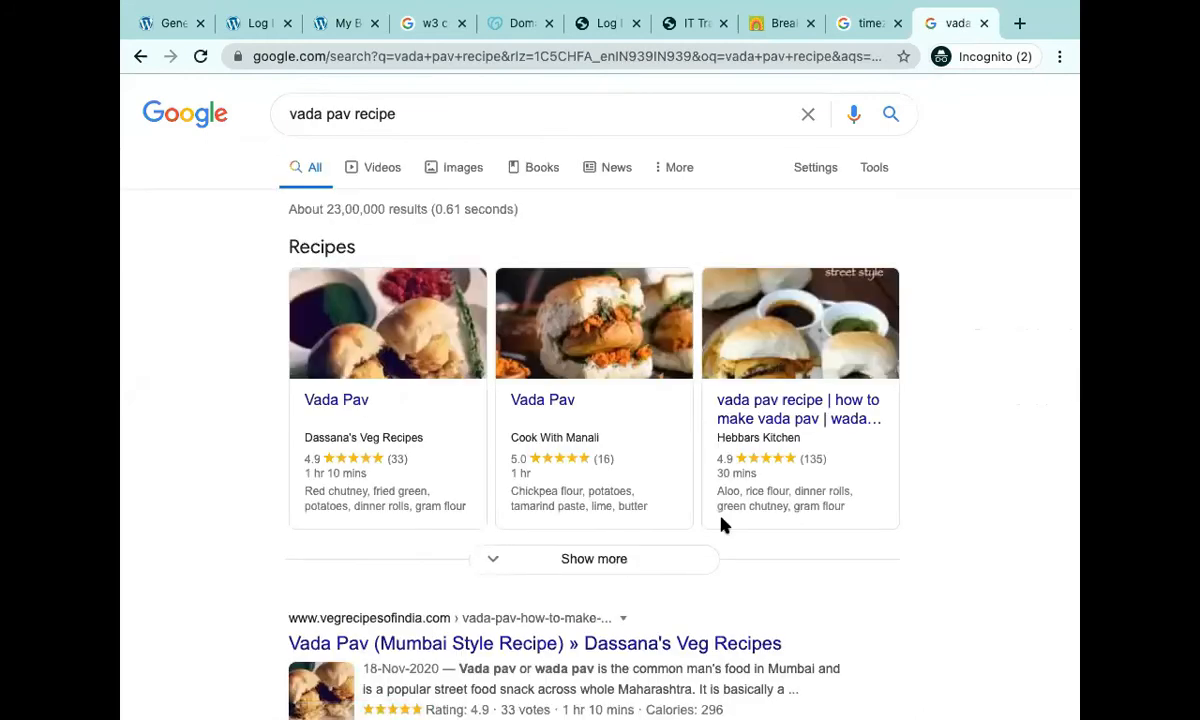
scroll(725, 526, down, 1)
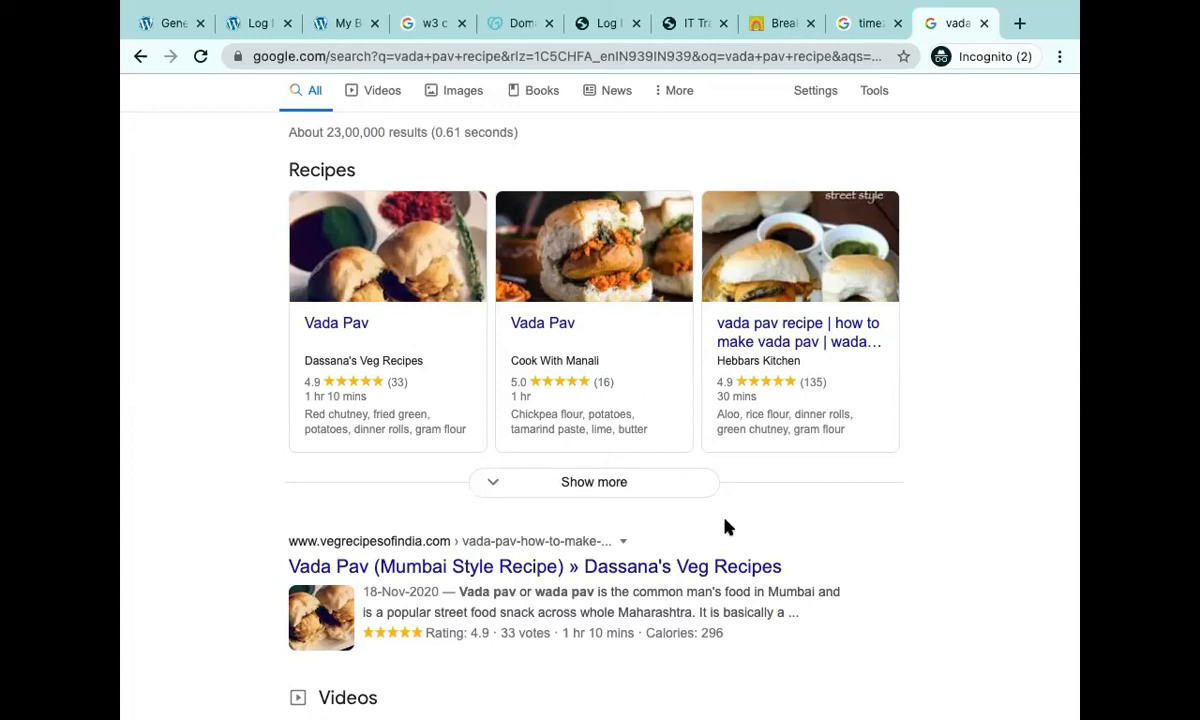
scroll(726, 527, up, 1)
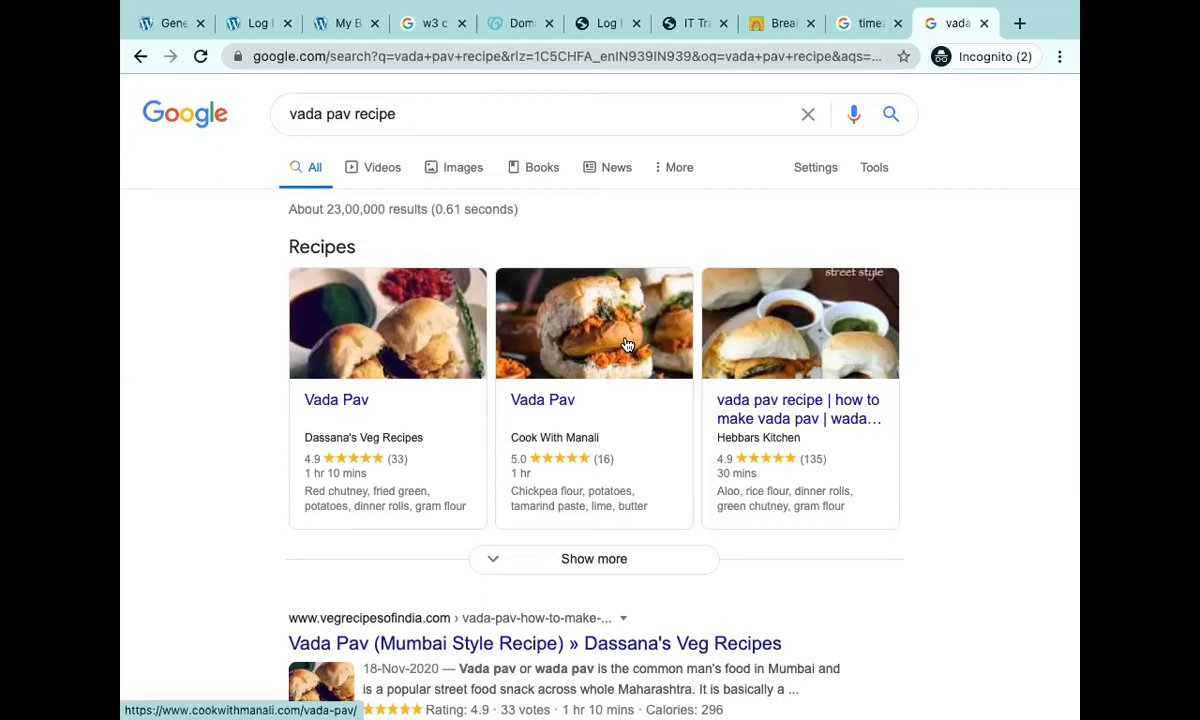
Search 'huffpost', open the HuffPost site, and scroll its article grid back to the top.
click(613, 57)
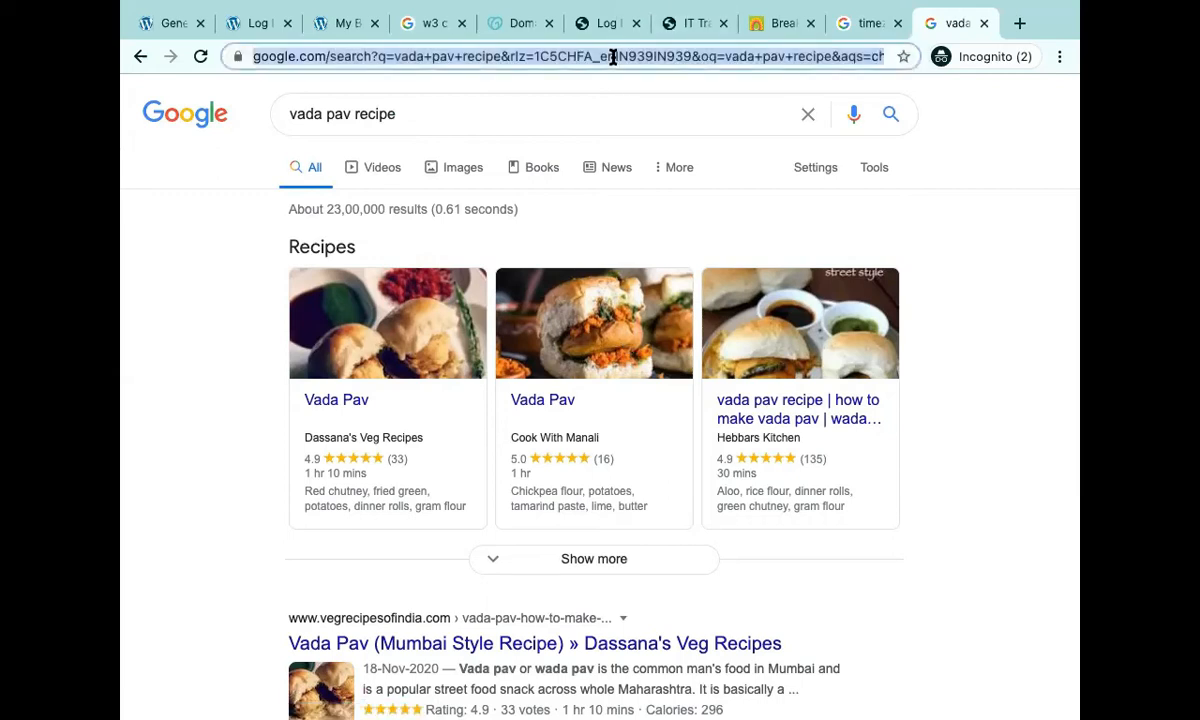
text(huffpost)
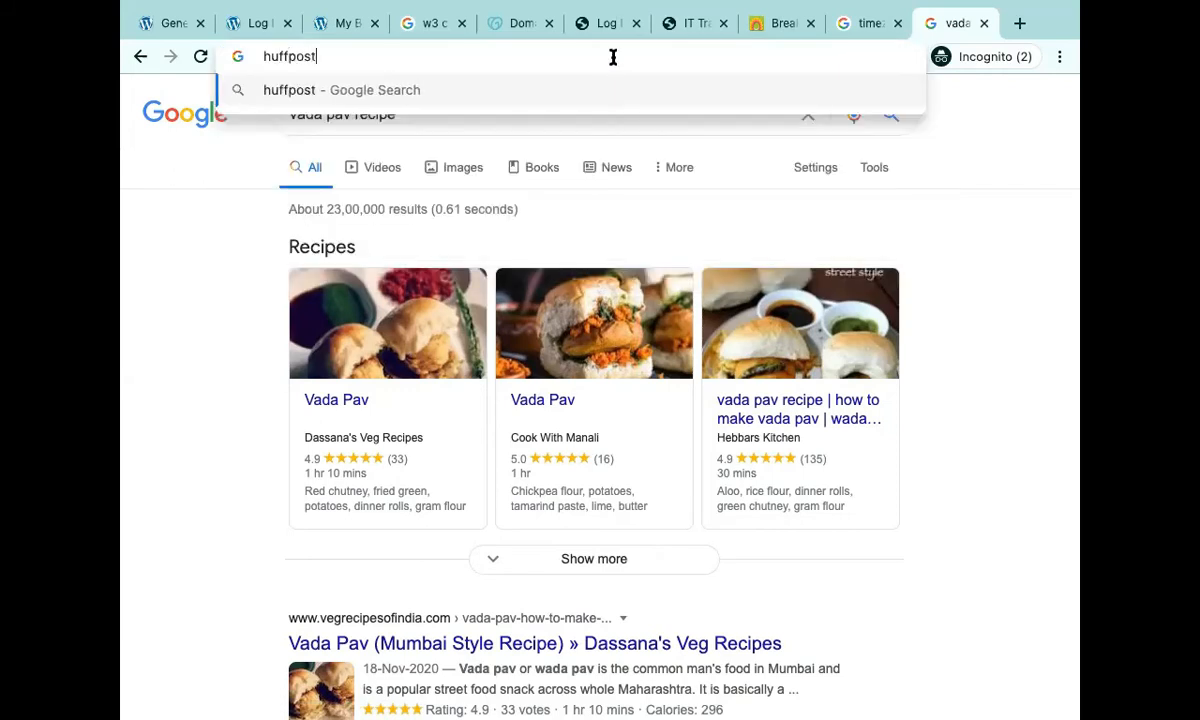
key(Return)
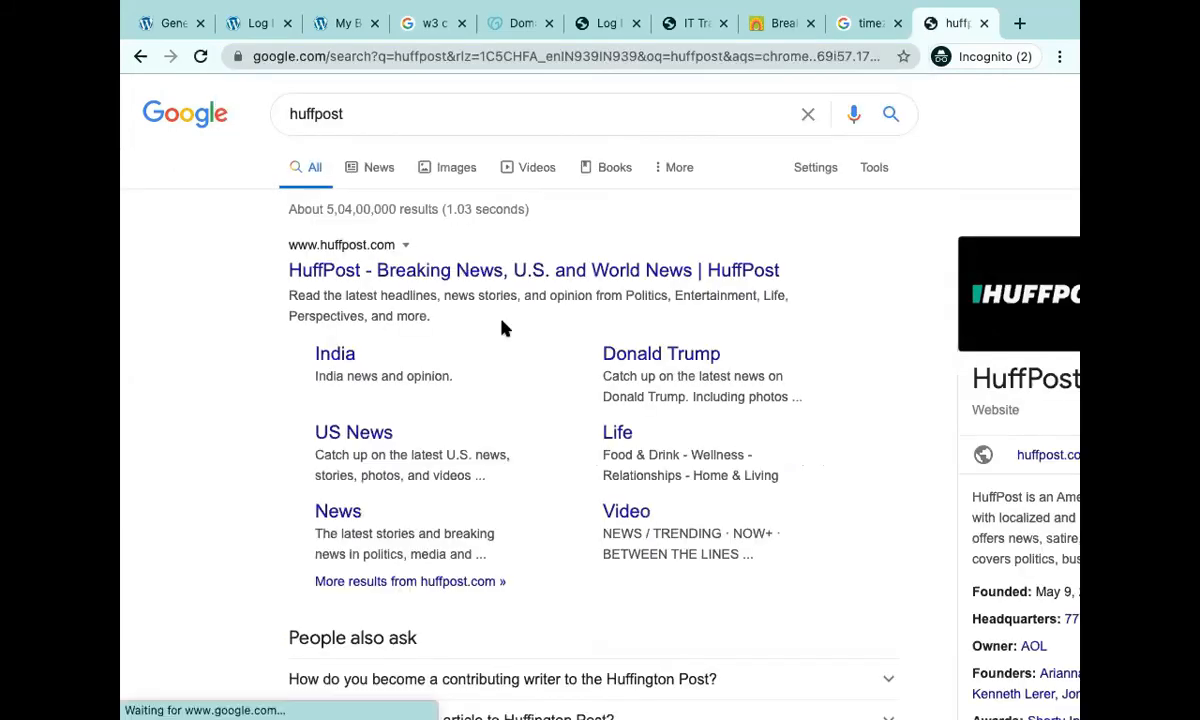
click(467, 277)
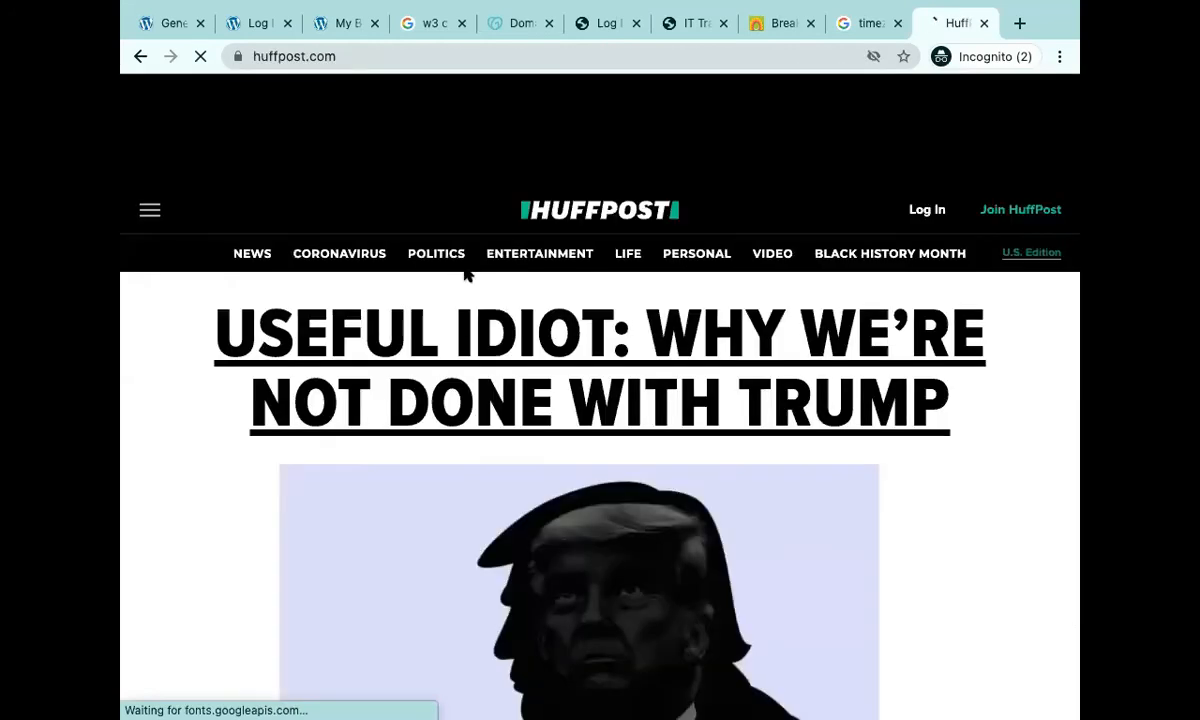
scroll(464, 268, down, 15)
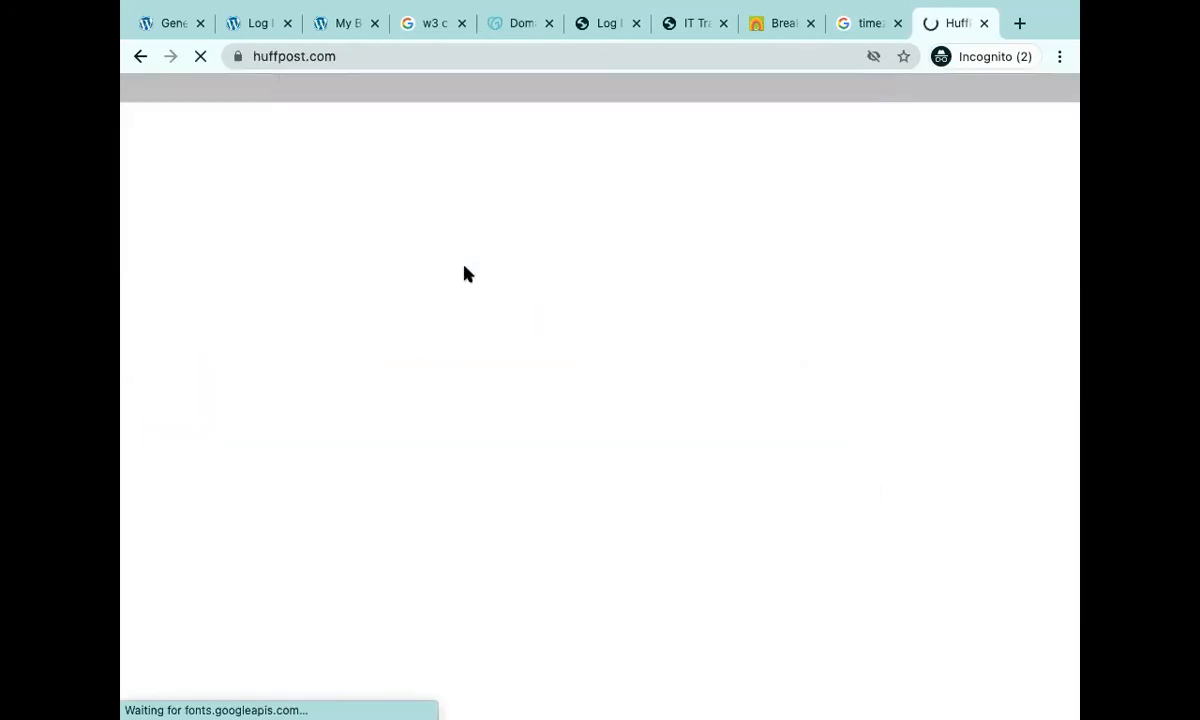
scroll(481, 244, up, 4)
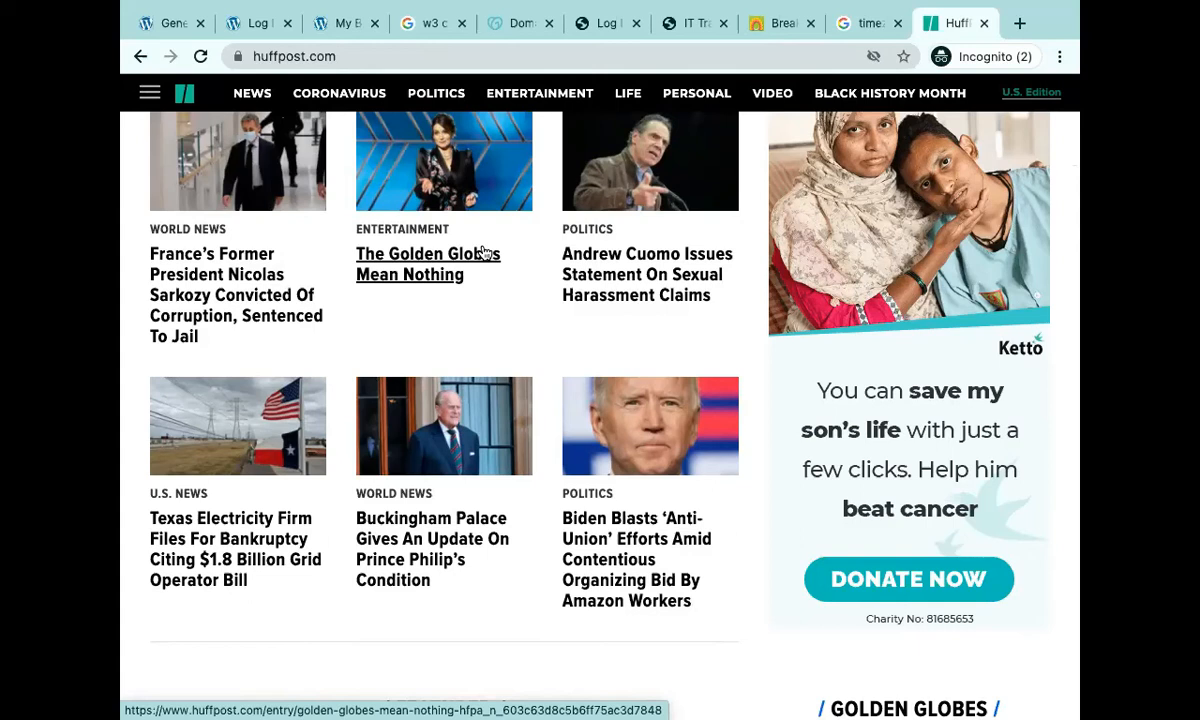
scroll(482, 251, up, 6)
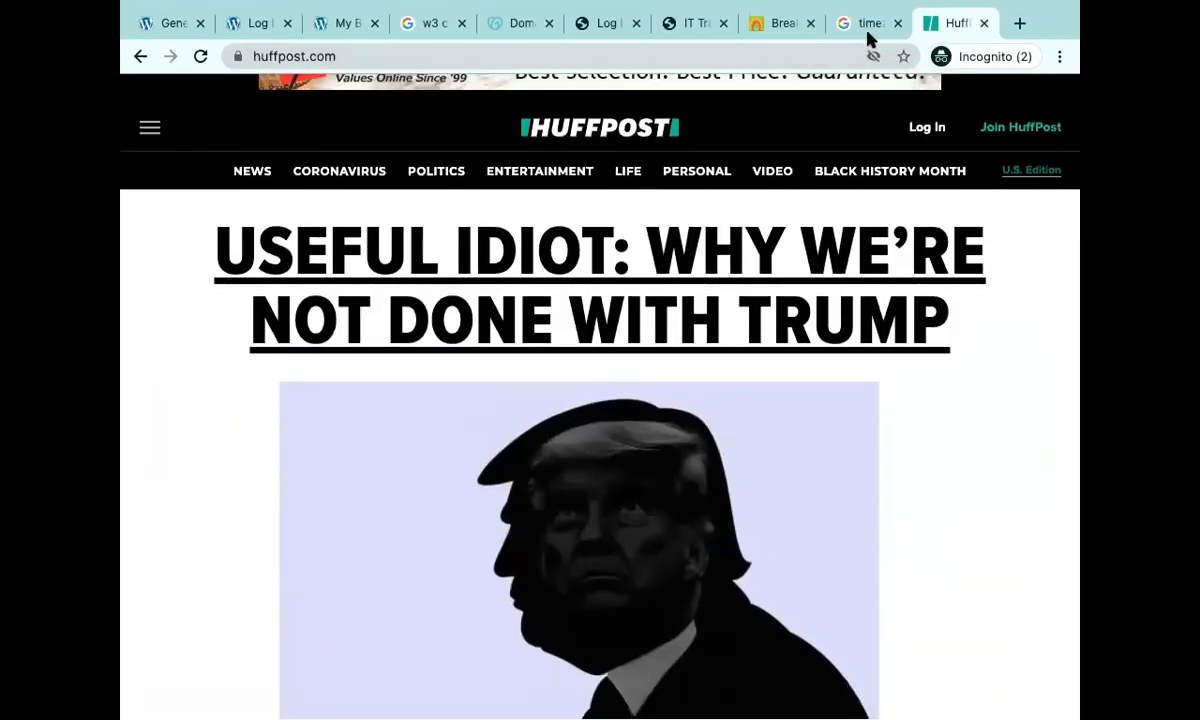
Switch back to the Google 'timezone' results tab showing the Oracle and Wikipedia entries.
click(866, 25)
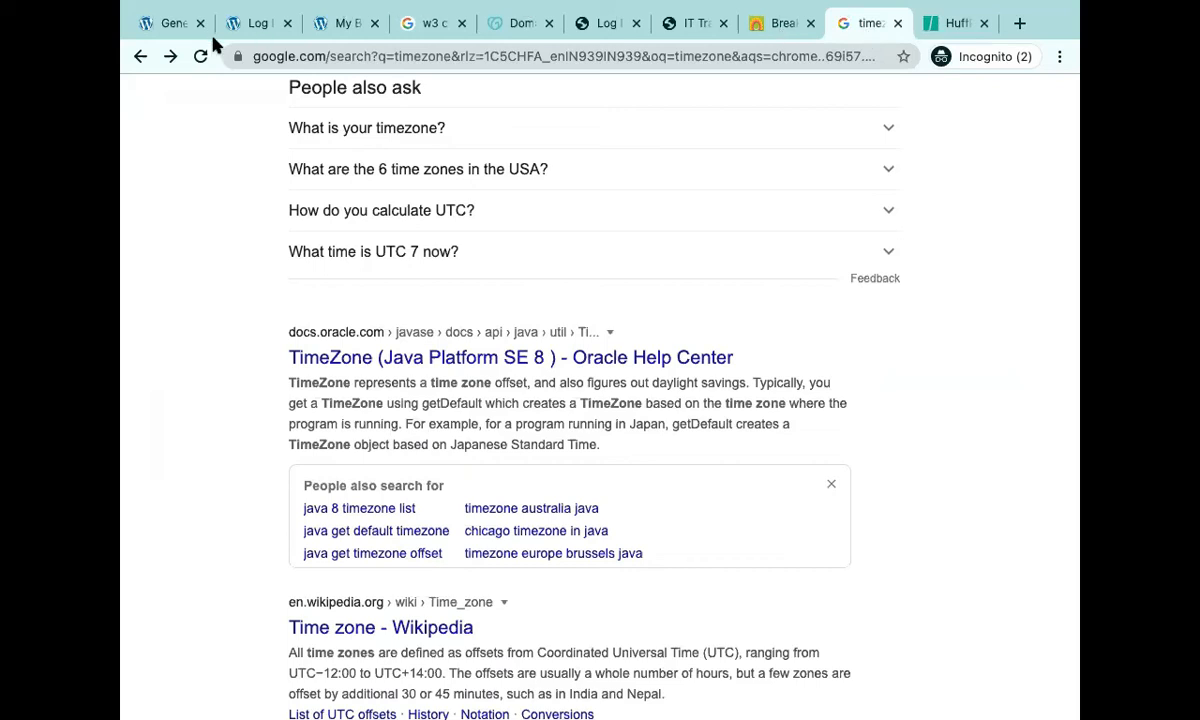
Back on General Settings, pick UTC+5:30 from the Timezone dropdown in place of UTC+0.
click(280, 22)
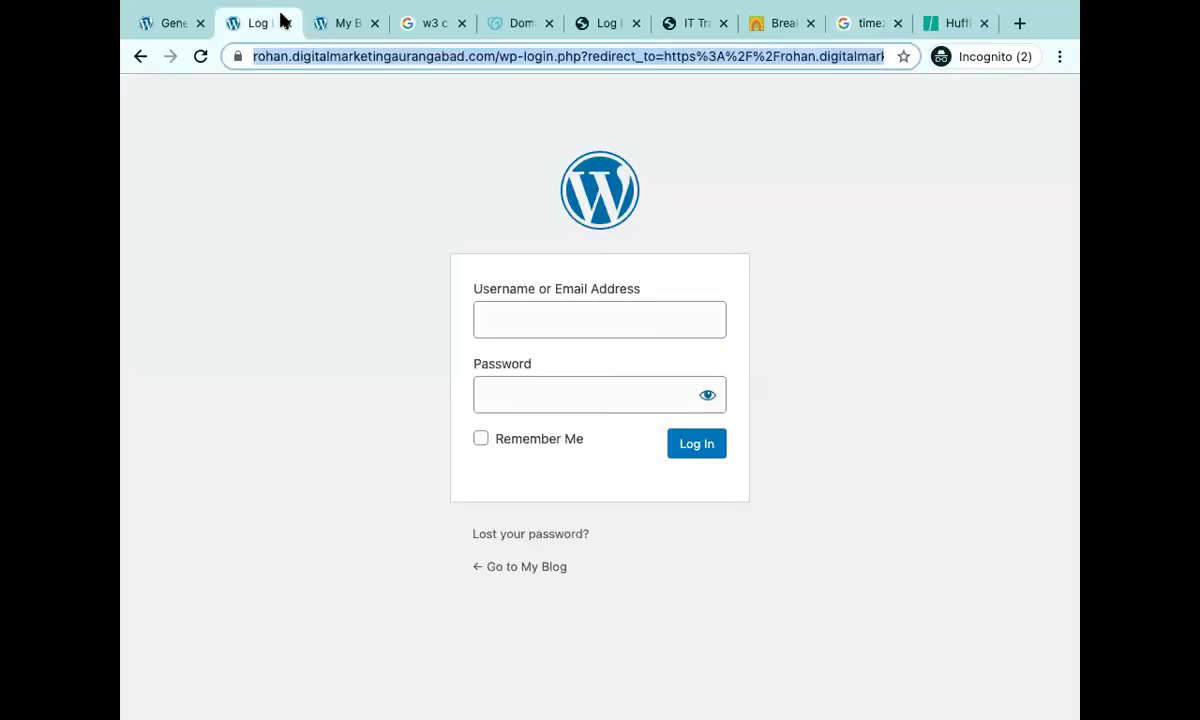
click(160, 24)
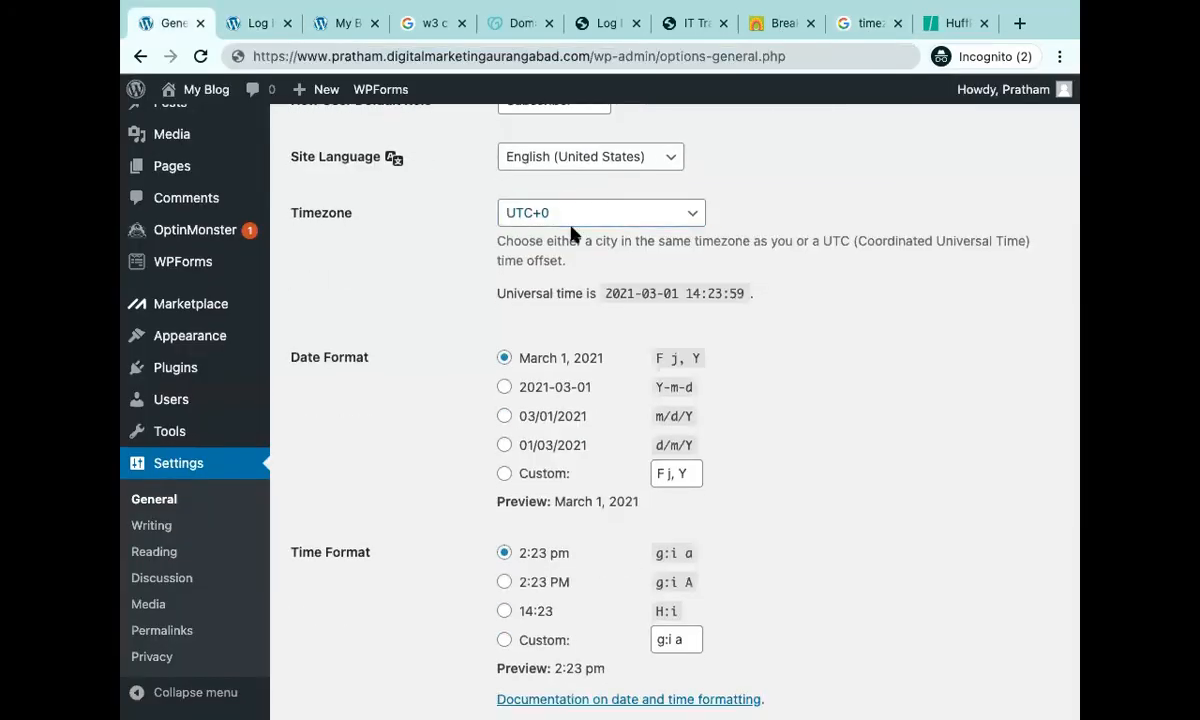
click(614, 226)
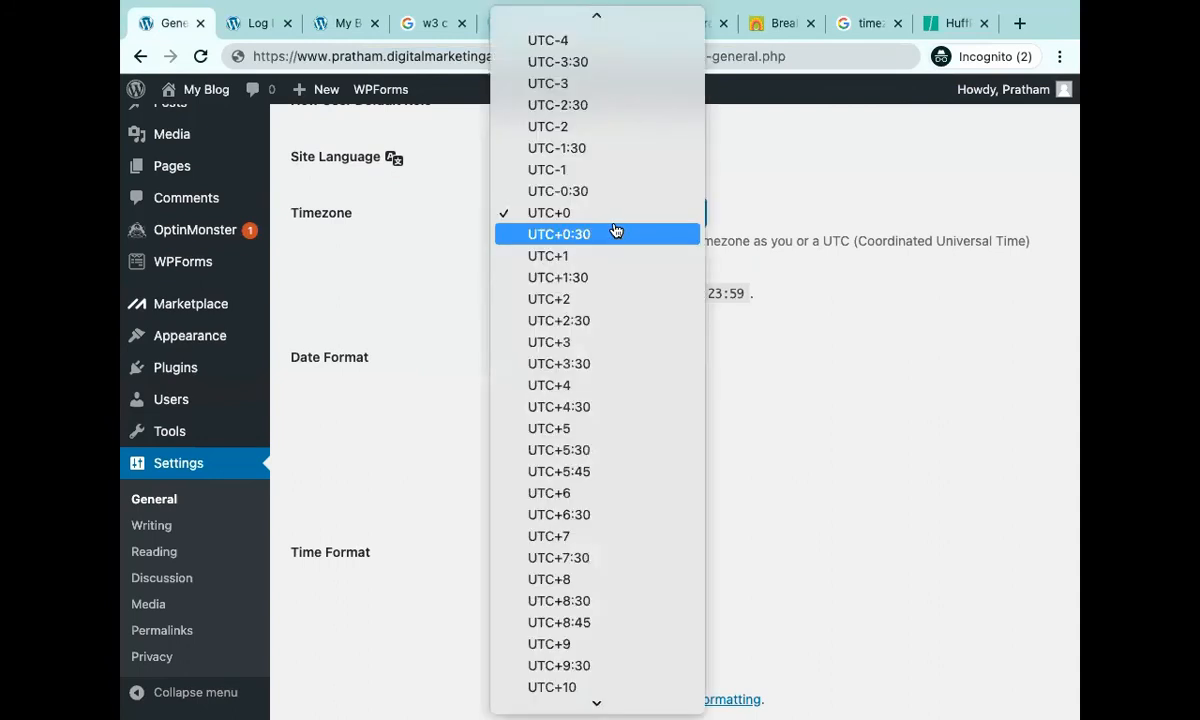
key(Down)
key(Down)
key(Down)
key(Down)
key(Down)
key(Down)
key(Down)
key(Down)
key(Down)
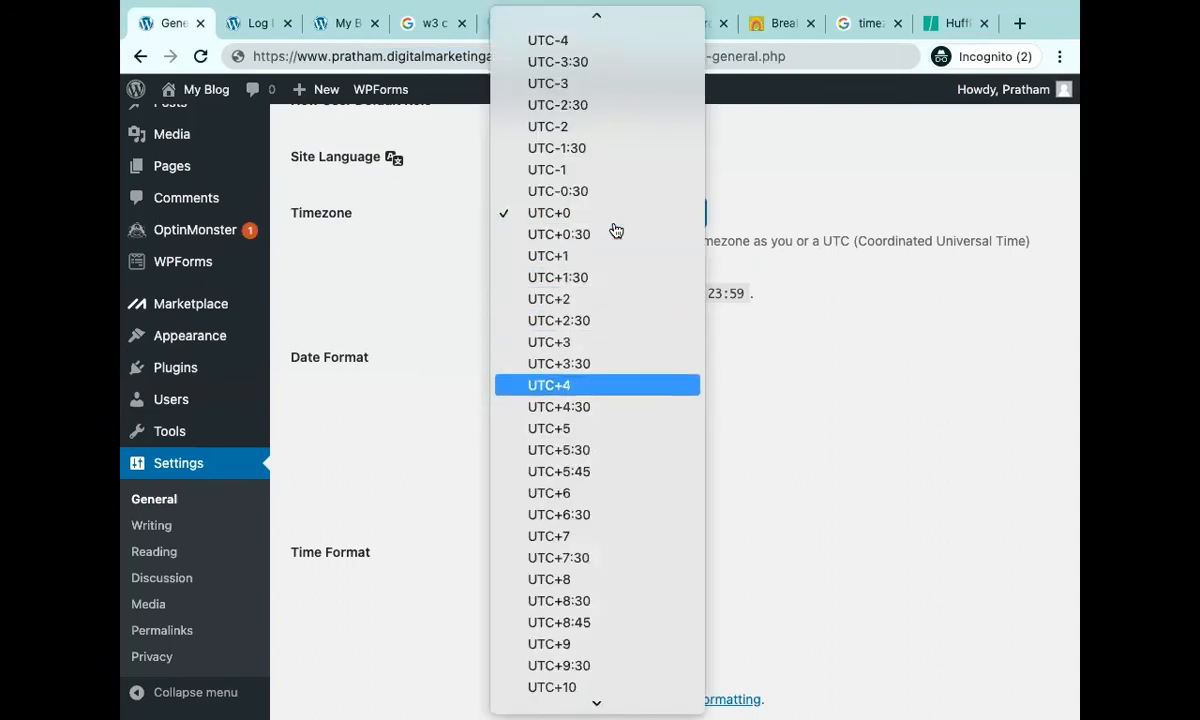
key(Down)
key(Return)
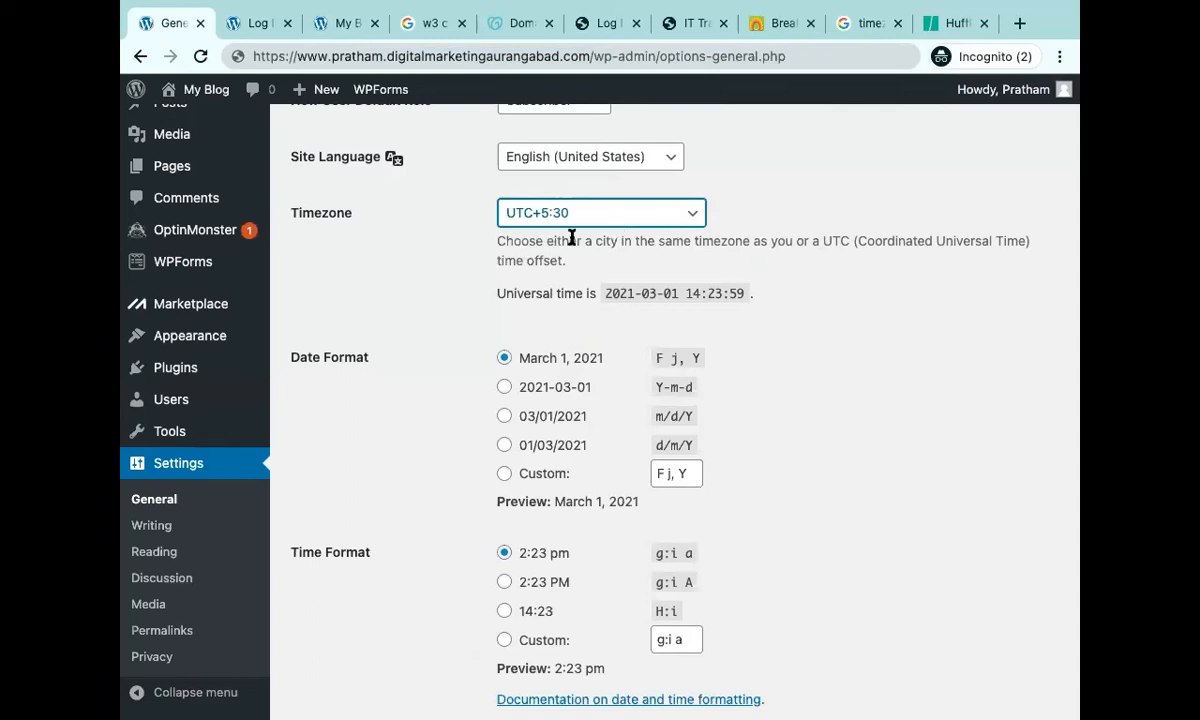
scroll(637, 236, down, 3)
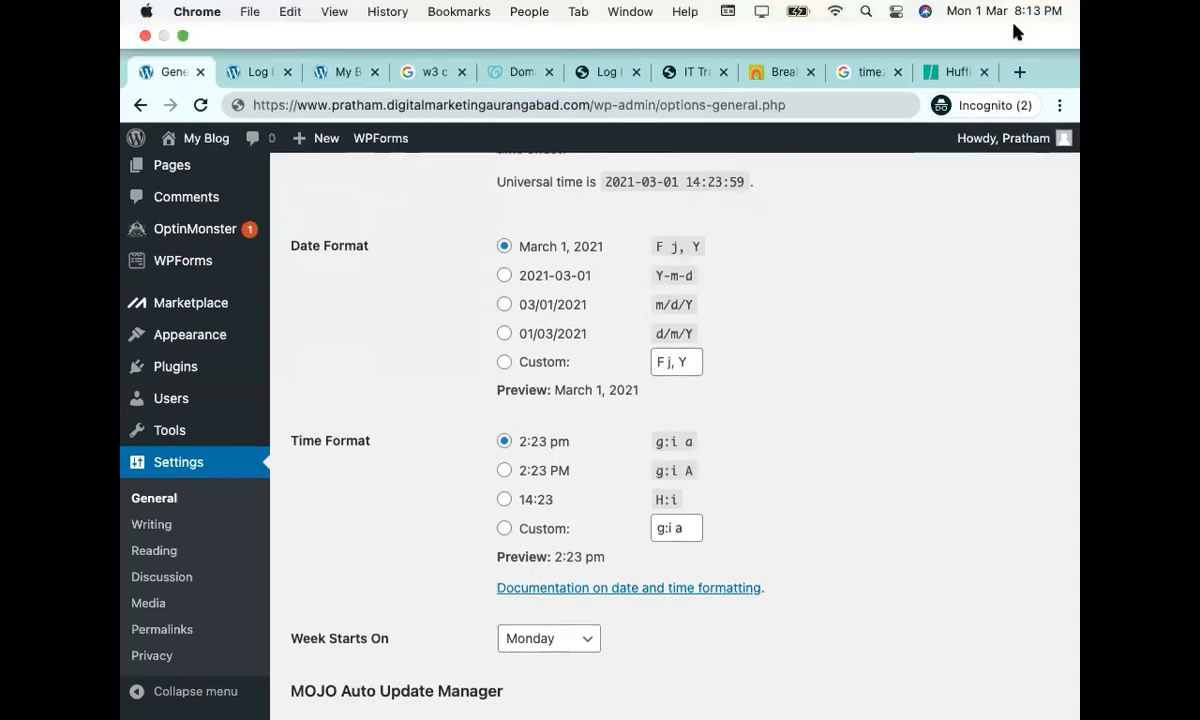
In the HuffPost tab, load searchengineland.com from the 'sear' address suggestion and scroll its articles.
click(950, 72)
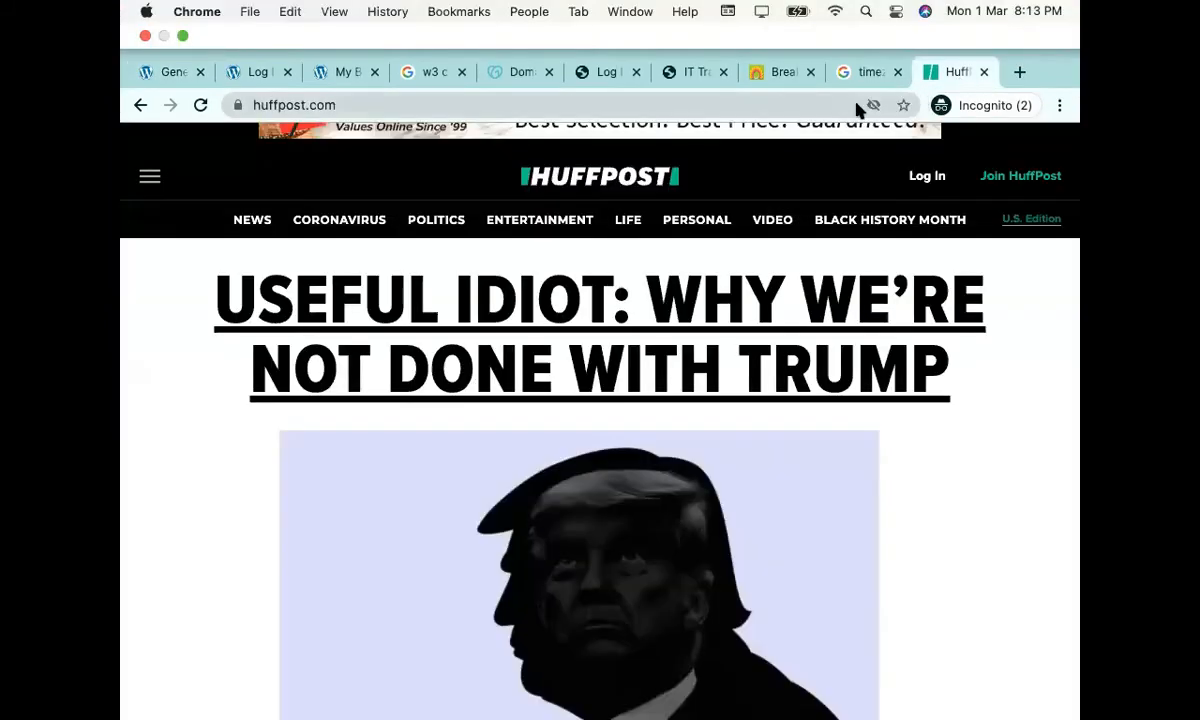
click(622, 103)
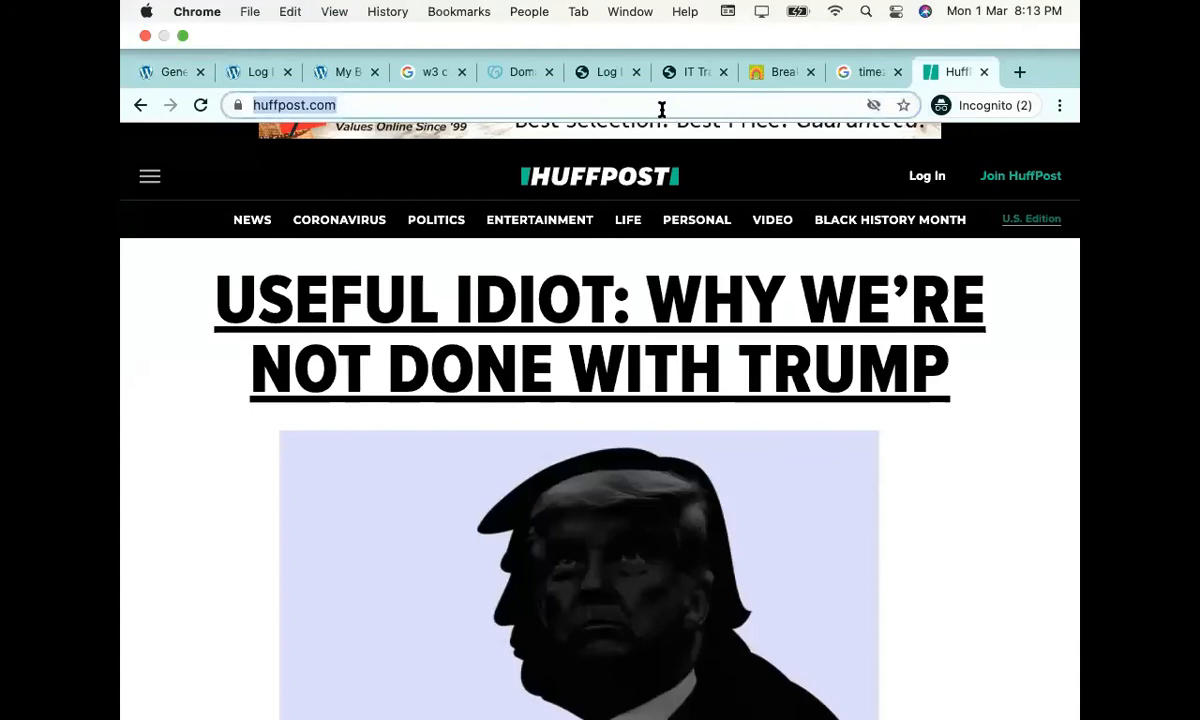
text(searc)
key(Return)
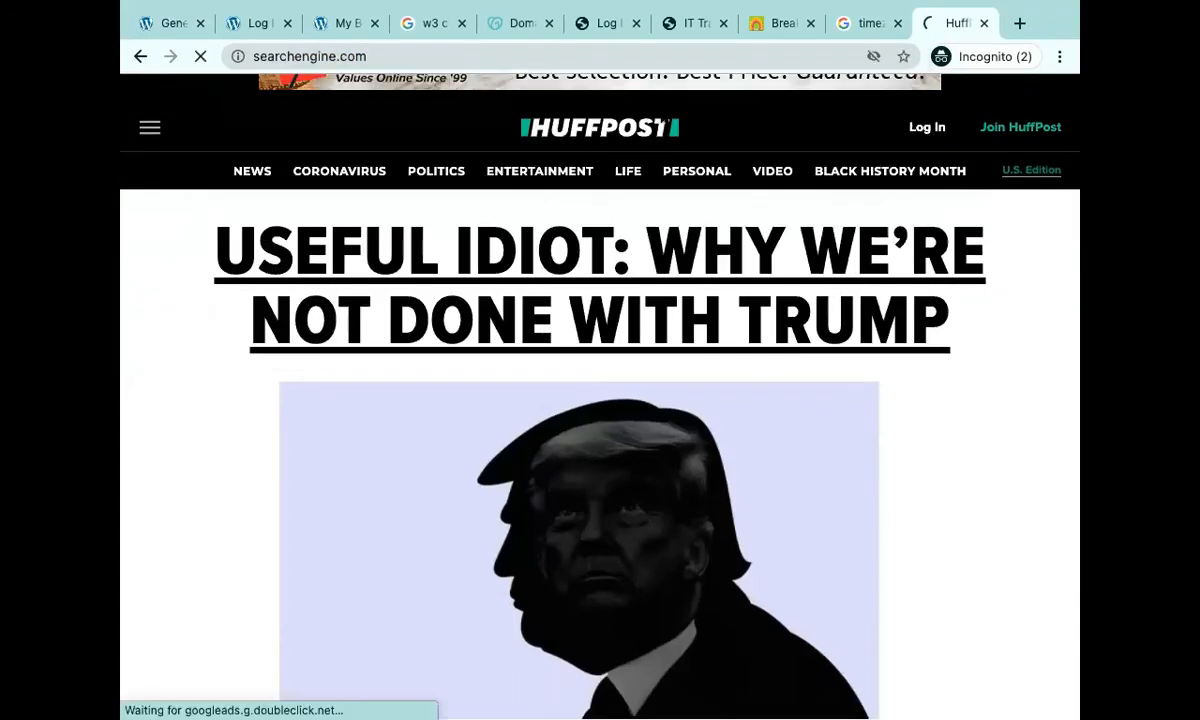
click(393, 55)
text(sear)
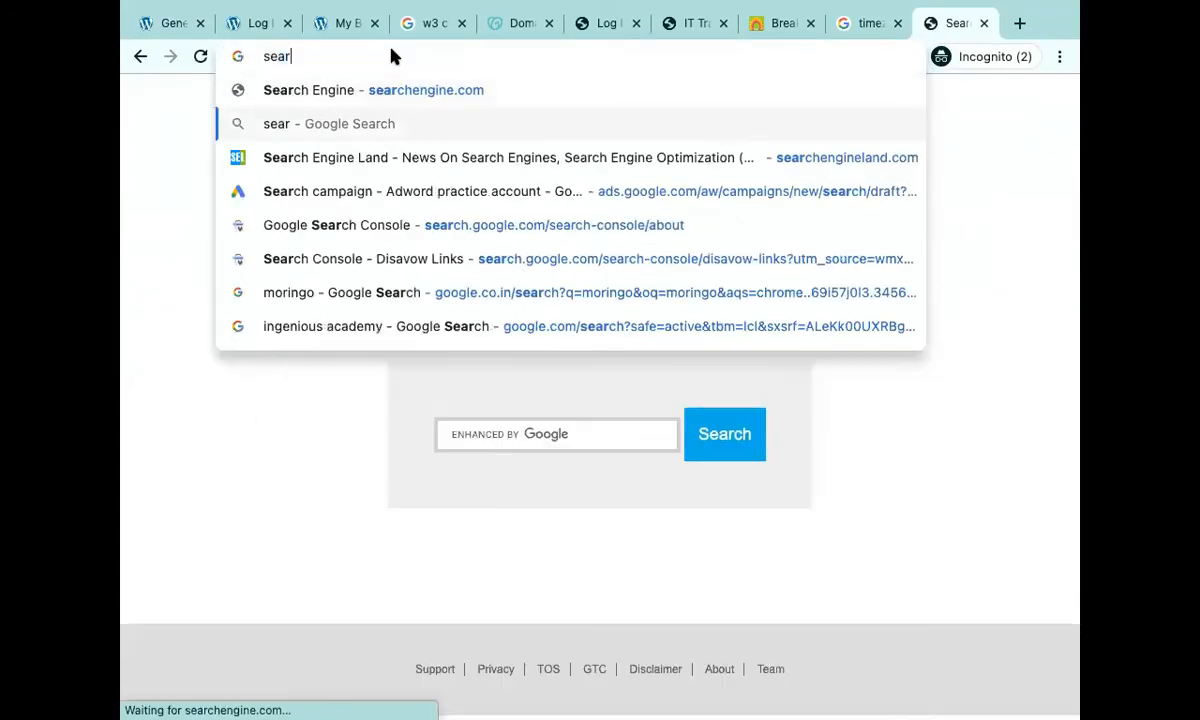
key(Down)
key(Down)
key(Return)
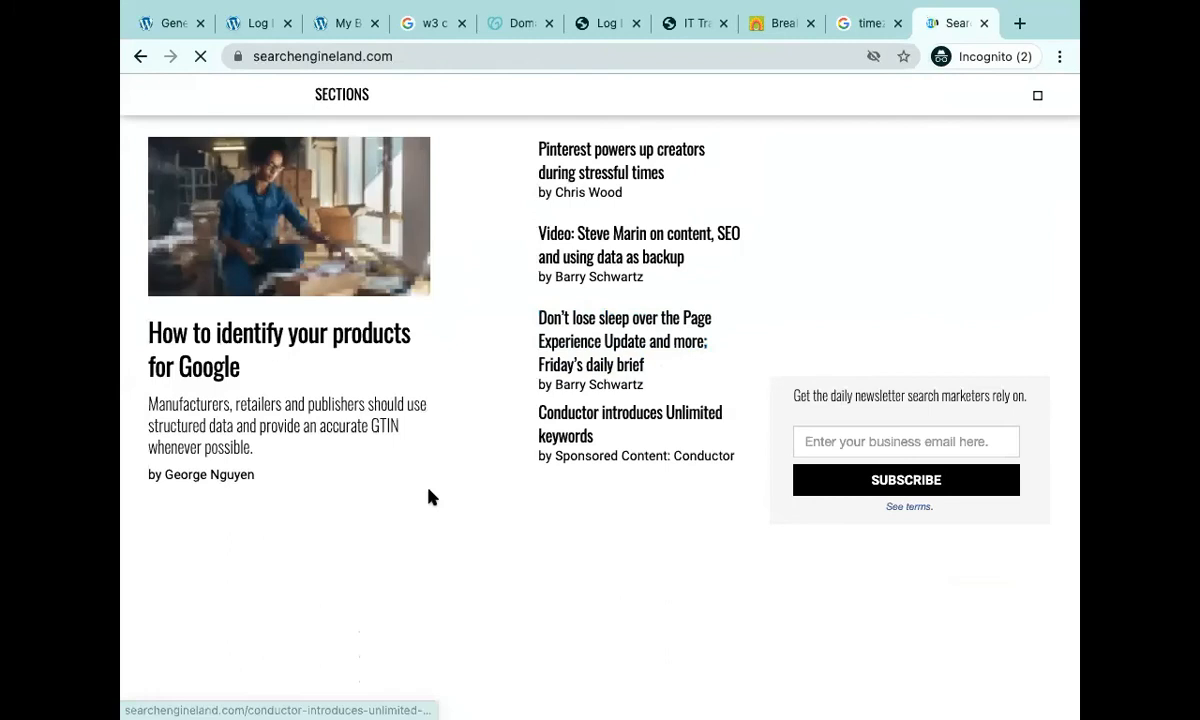
scroll(686, 457, down, 10)
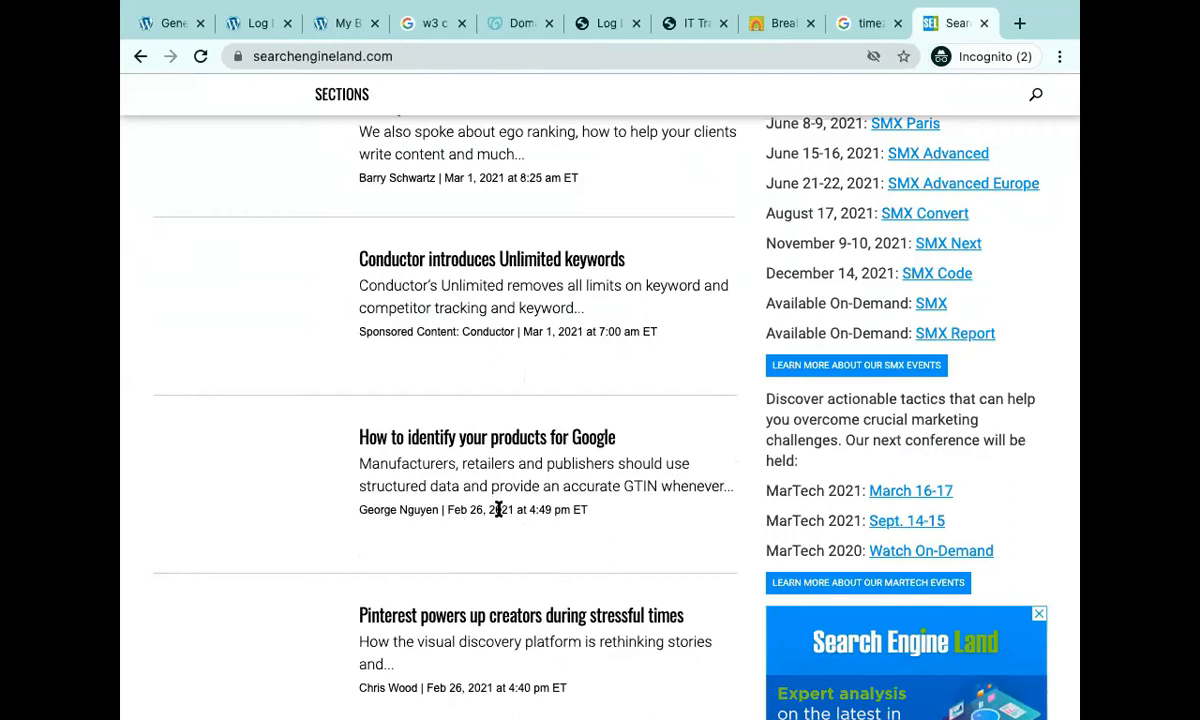
On General Settings, open the Week Starts On dropdown and close it leaving Monday selected.
mouse_move(181, 38)
click(171, 73)
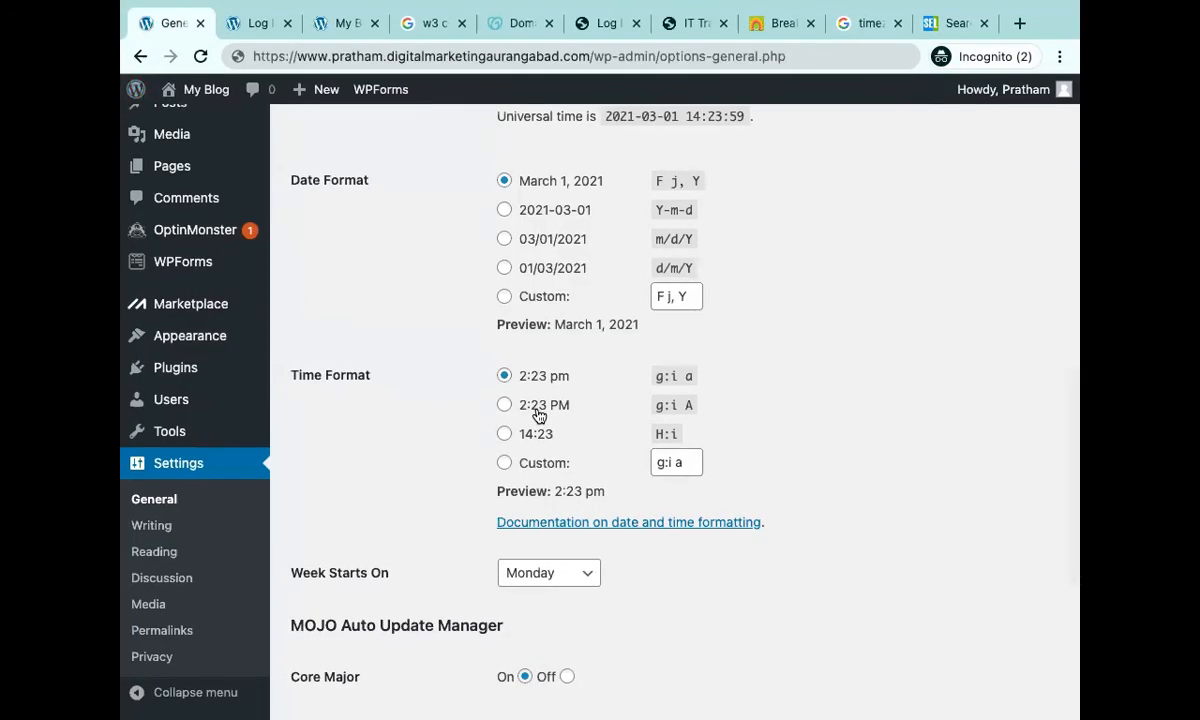
scroll(537, 414, up, 3)
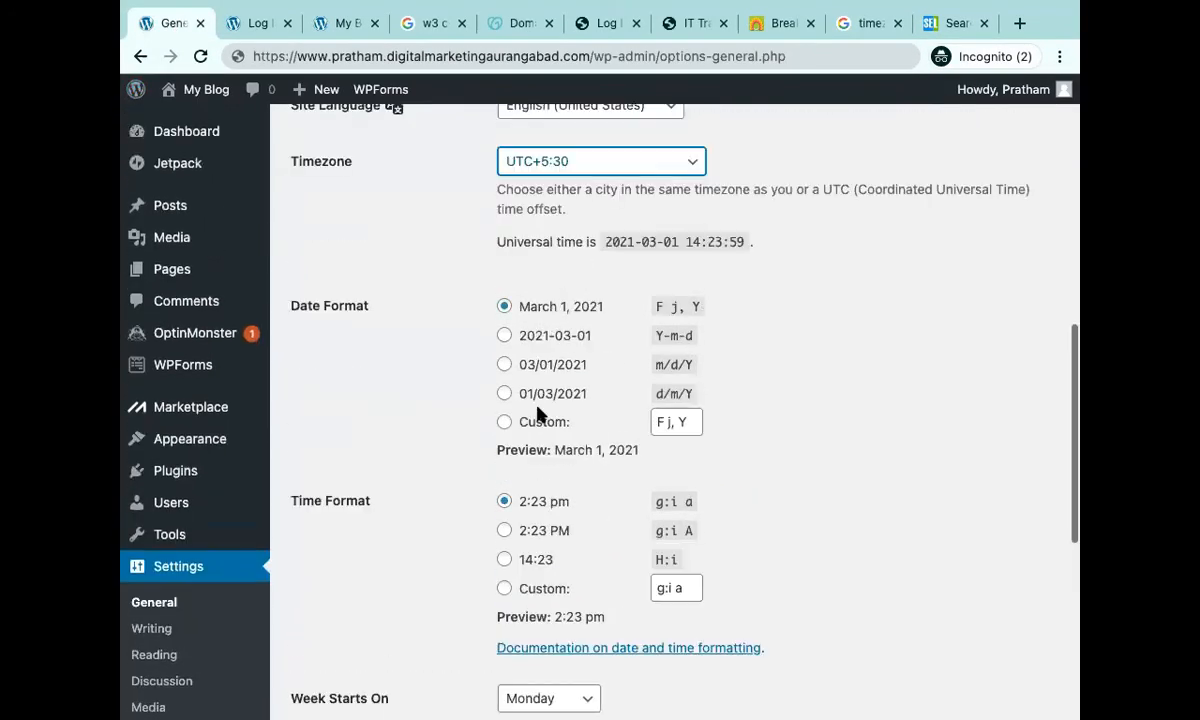
scroll(538, 420, down, 3)
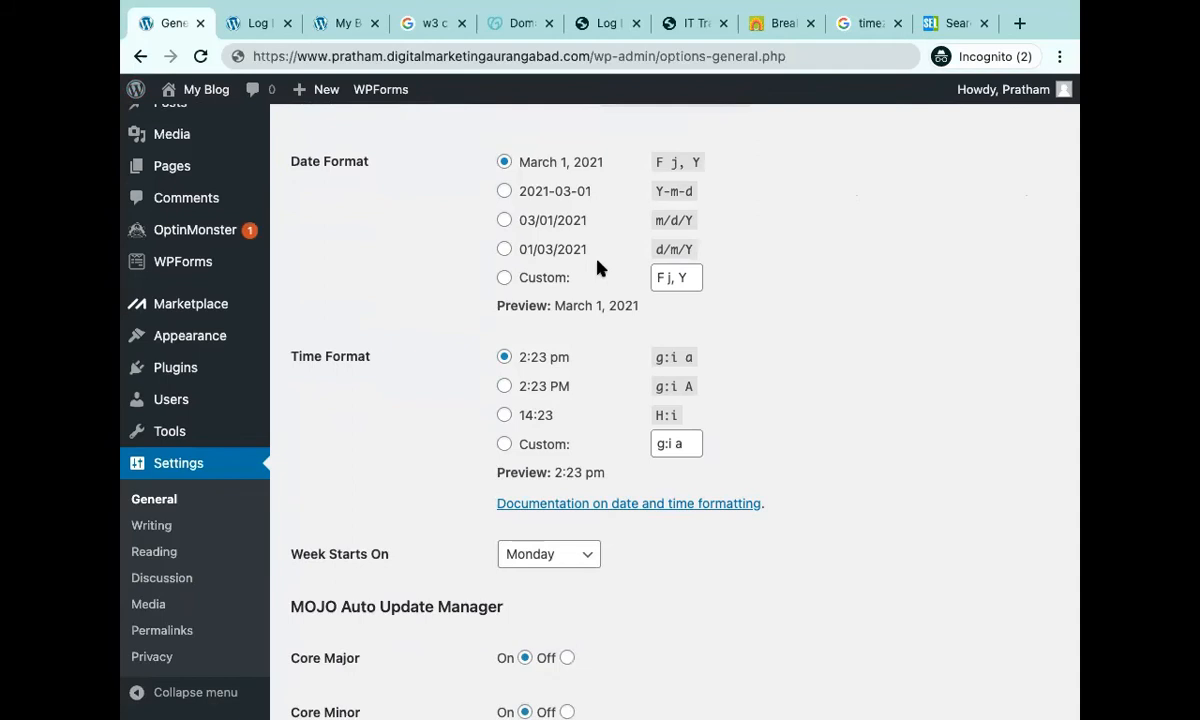
scroll(600, 268, down, 3)
click(586, 391)
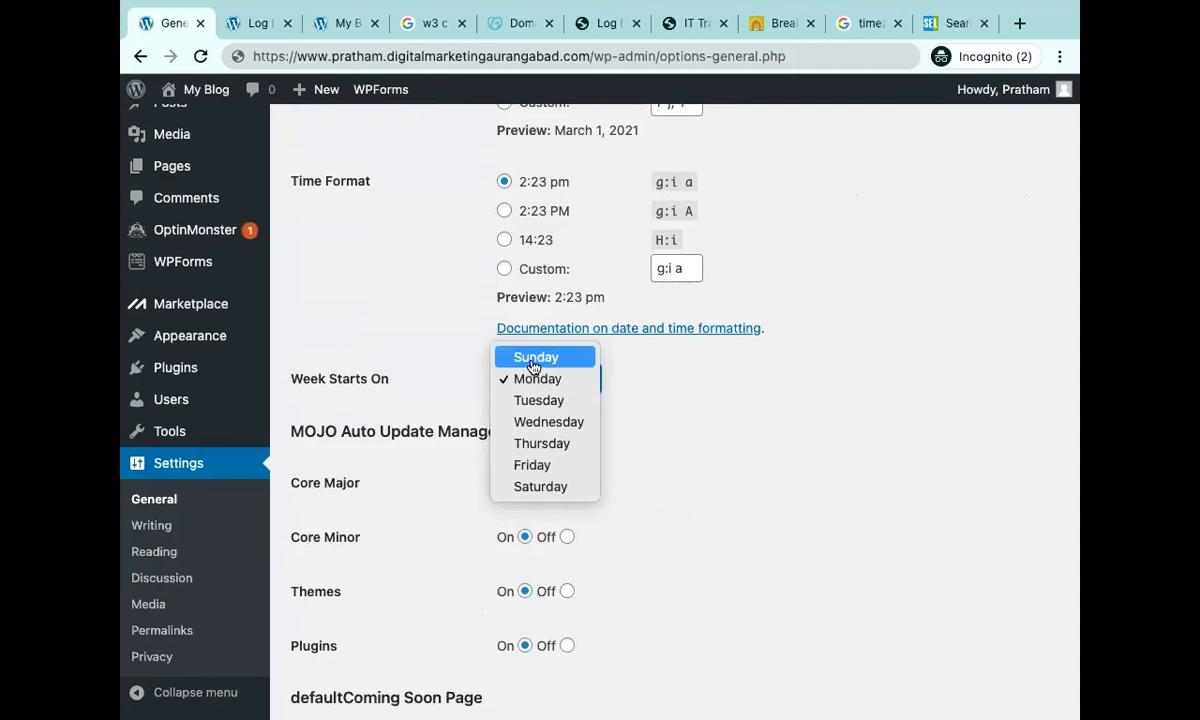
click(841, 476)
scroll(841, 476, down, 2)
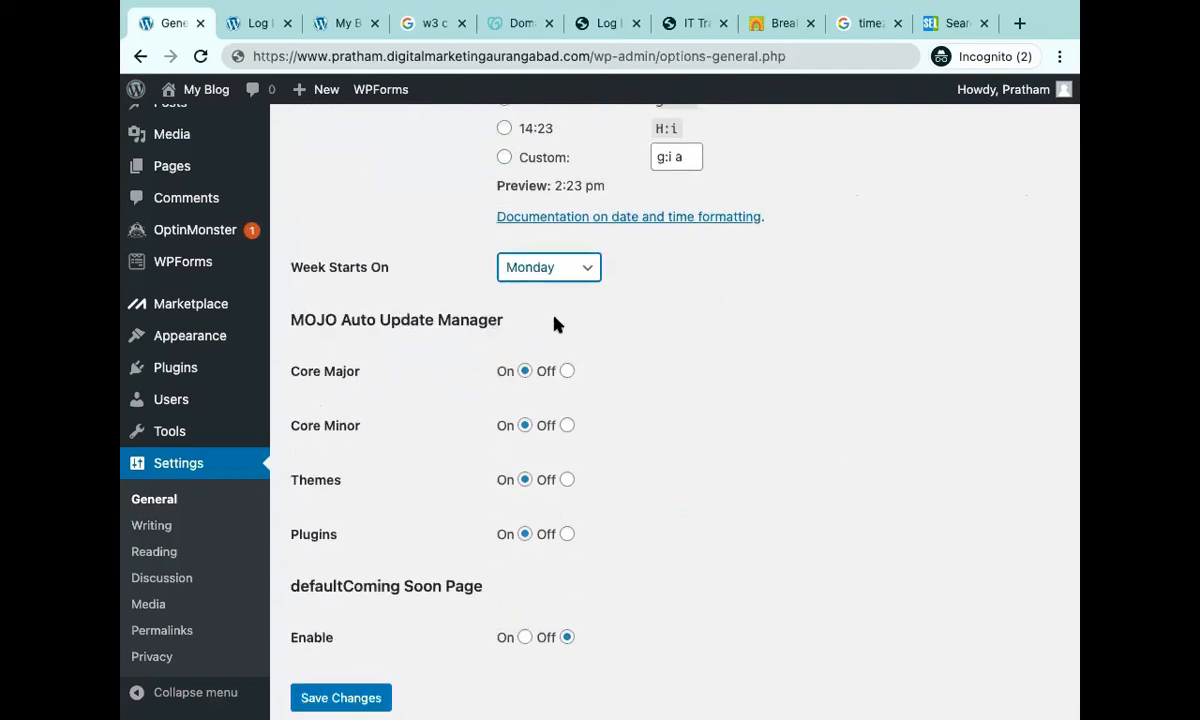
scroll(165, 398, up, 1)
mouse_move(160, 397)
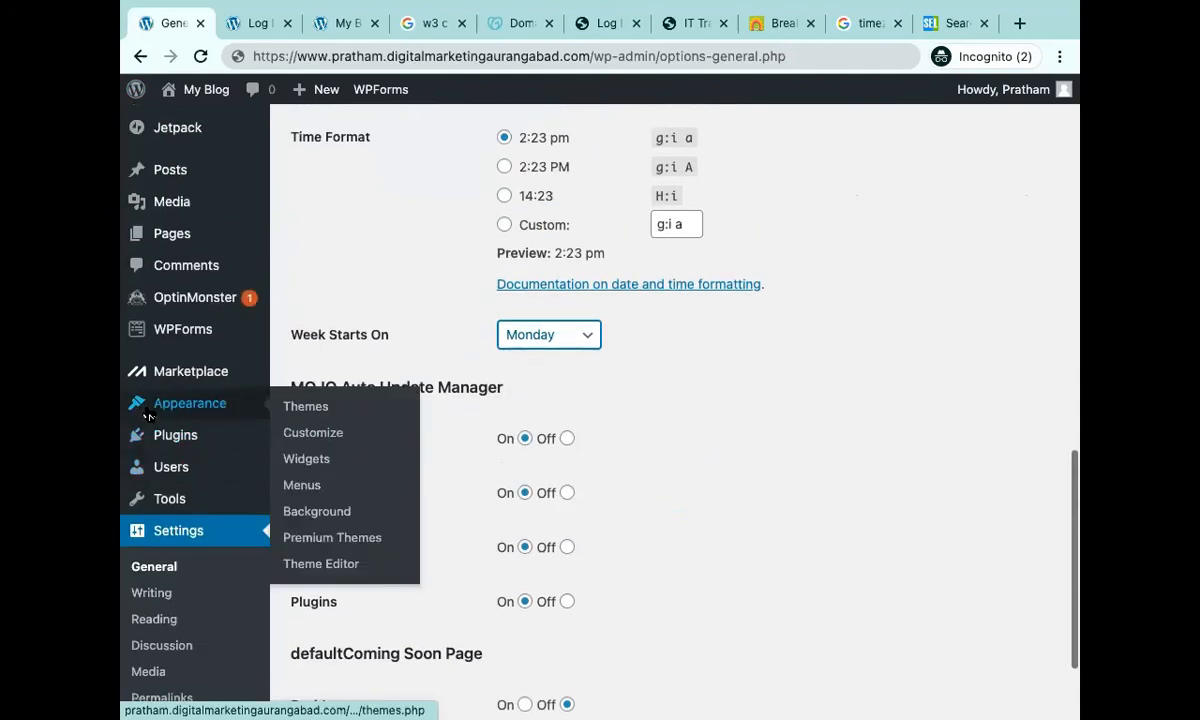
mouse_move(193, 380)
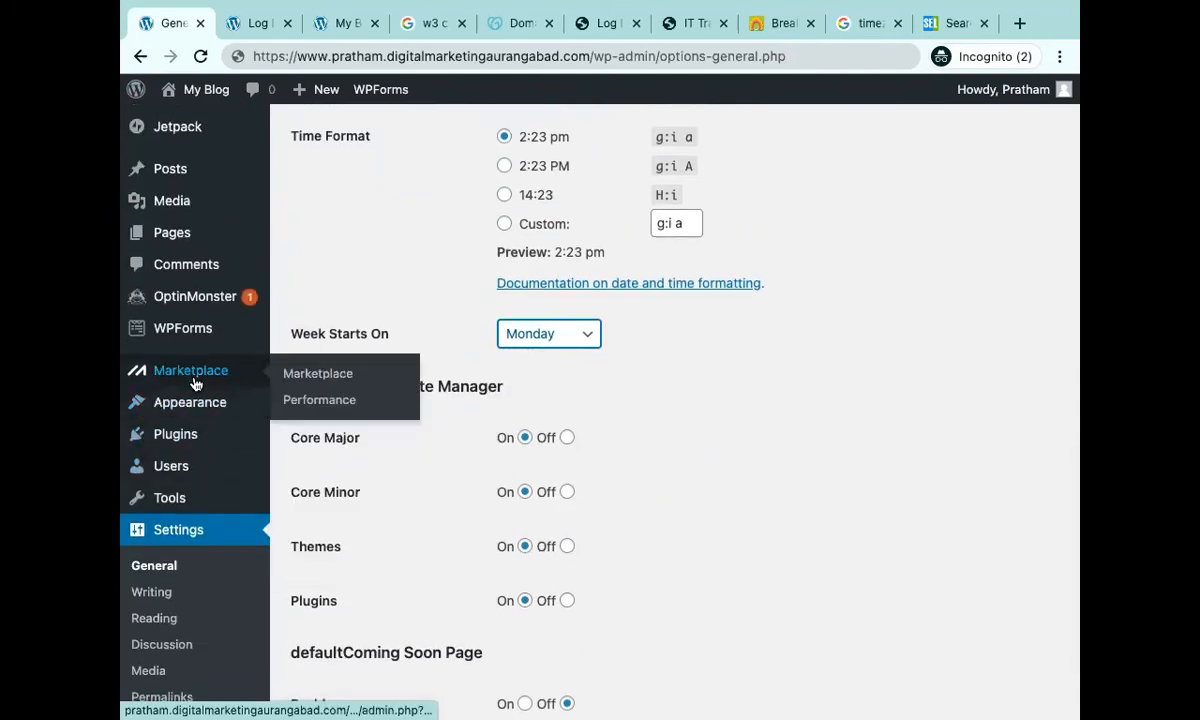
scroll(785, 476, down, 3)
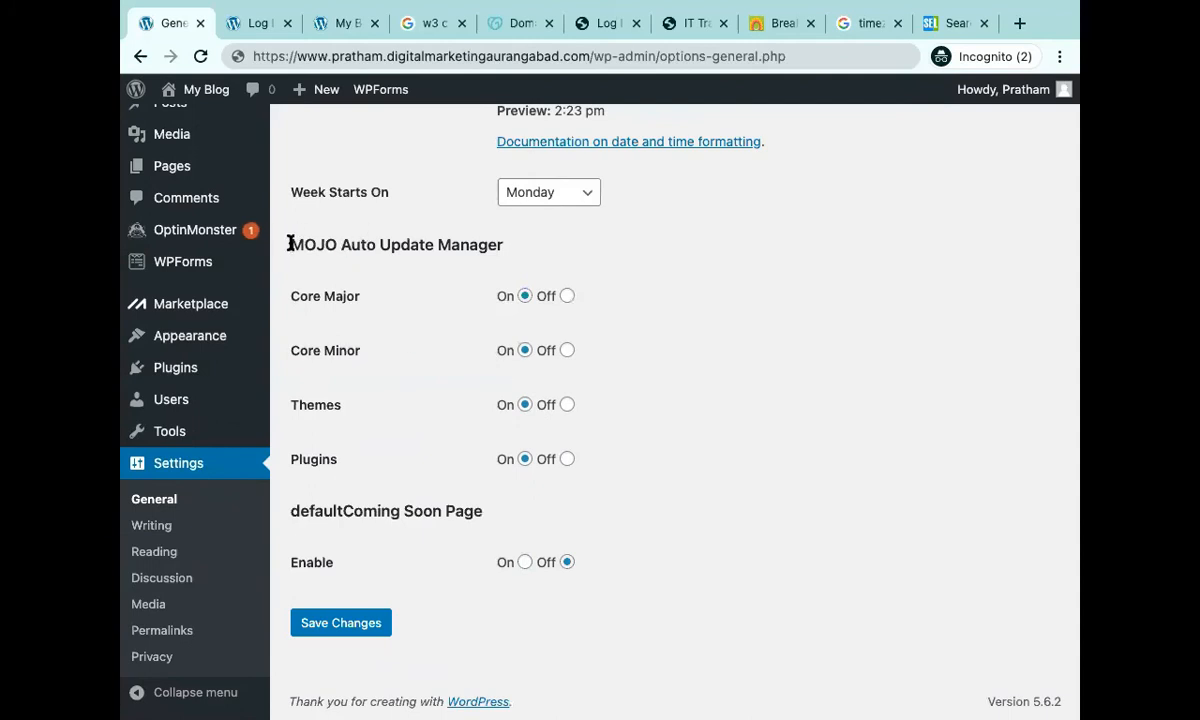
drag(288, 240, 530, 263)
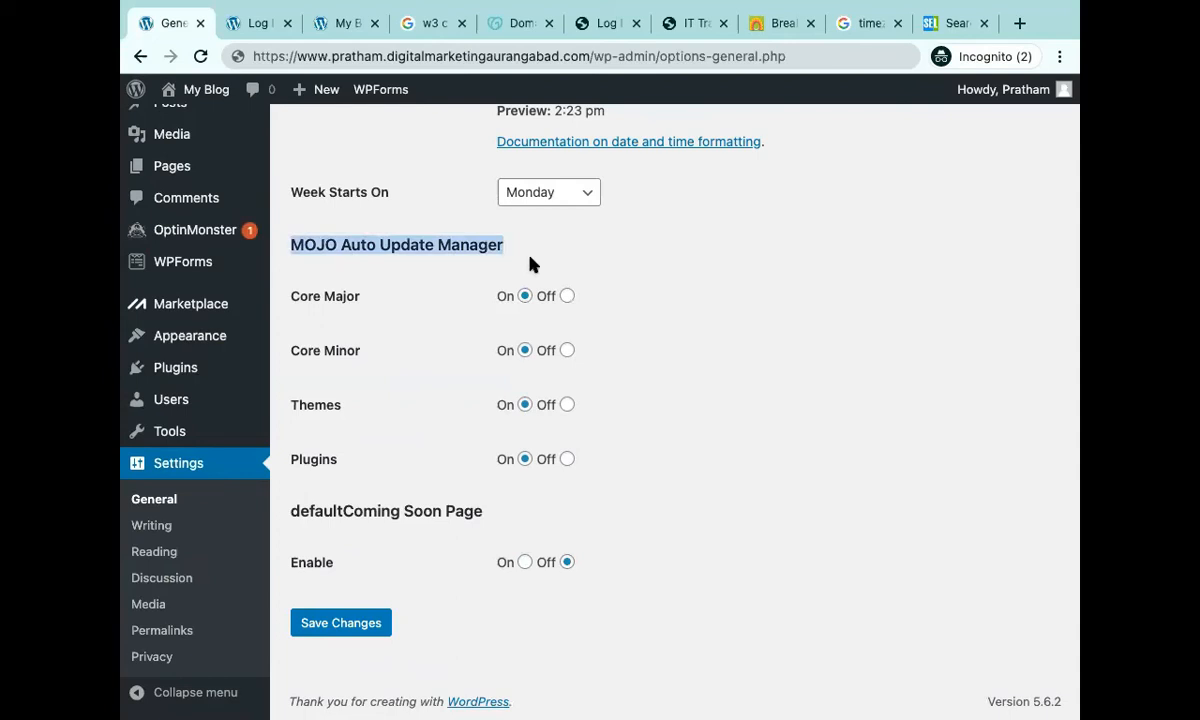
scroll(530, 263, up, 15)
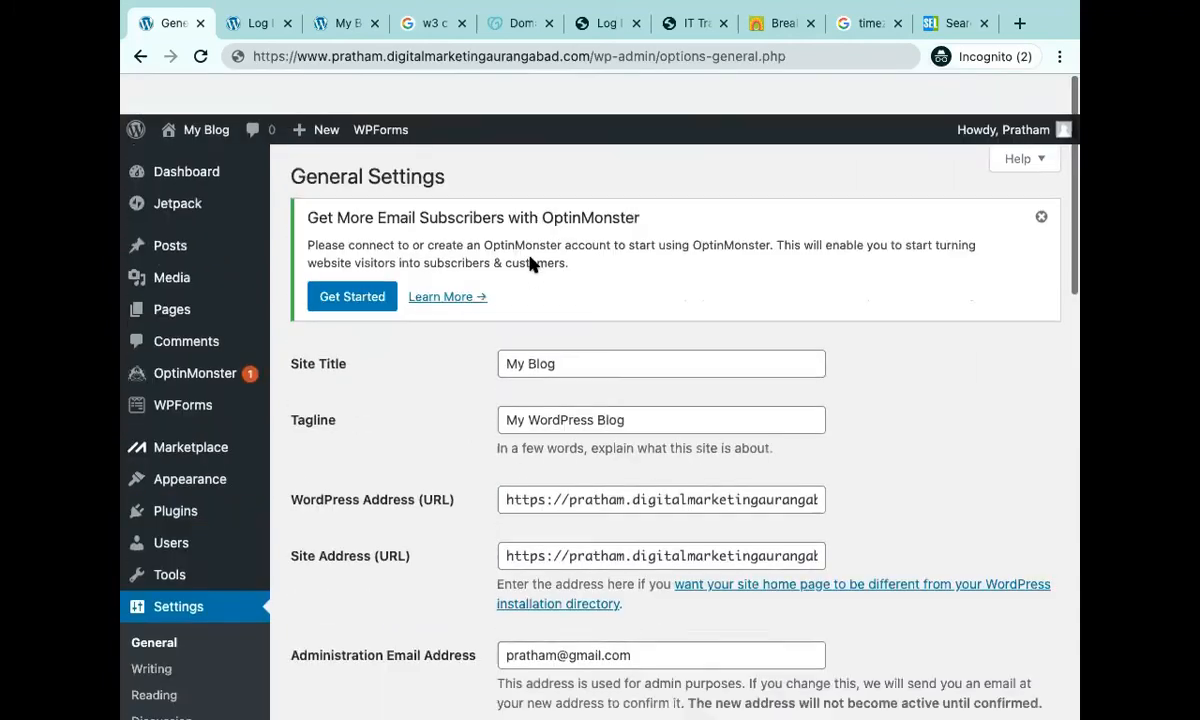
scroll(530, 263, down, 15)
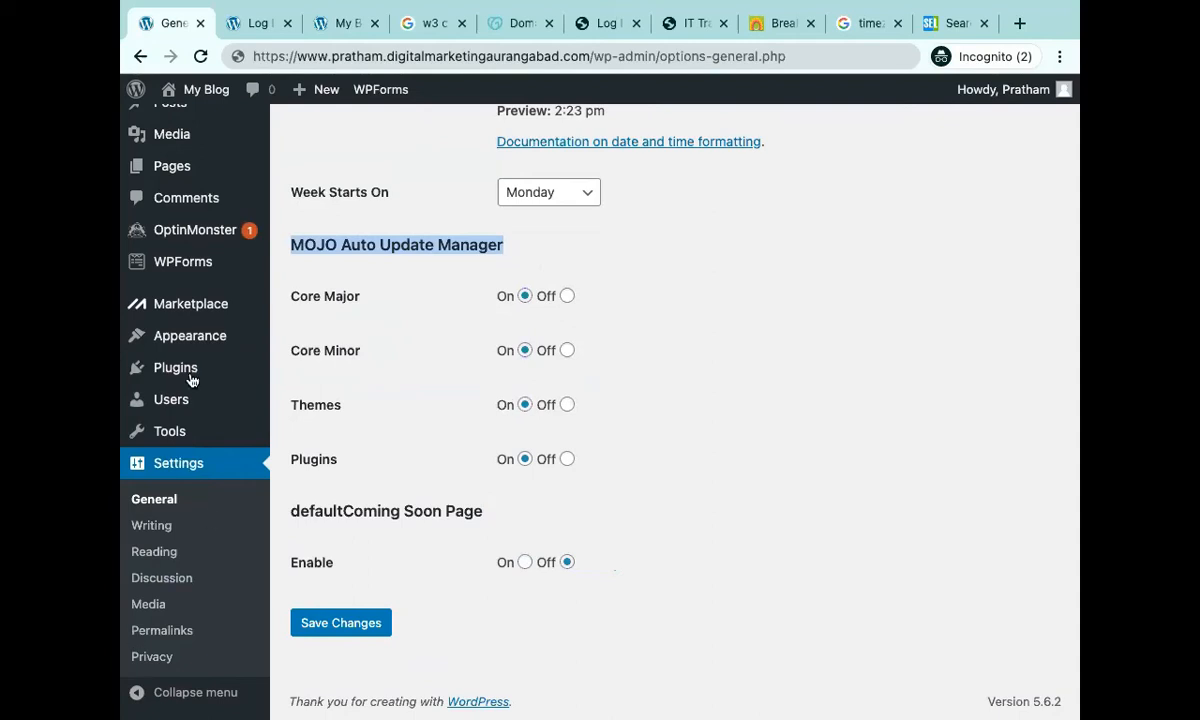
mouse_move(185, 368)
scroll(496, 431, down, 1)
Try loading another student's site address in the Log In tab, then turn Coming Soon Page Enable On.
click(232, 17)
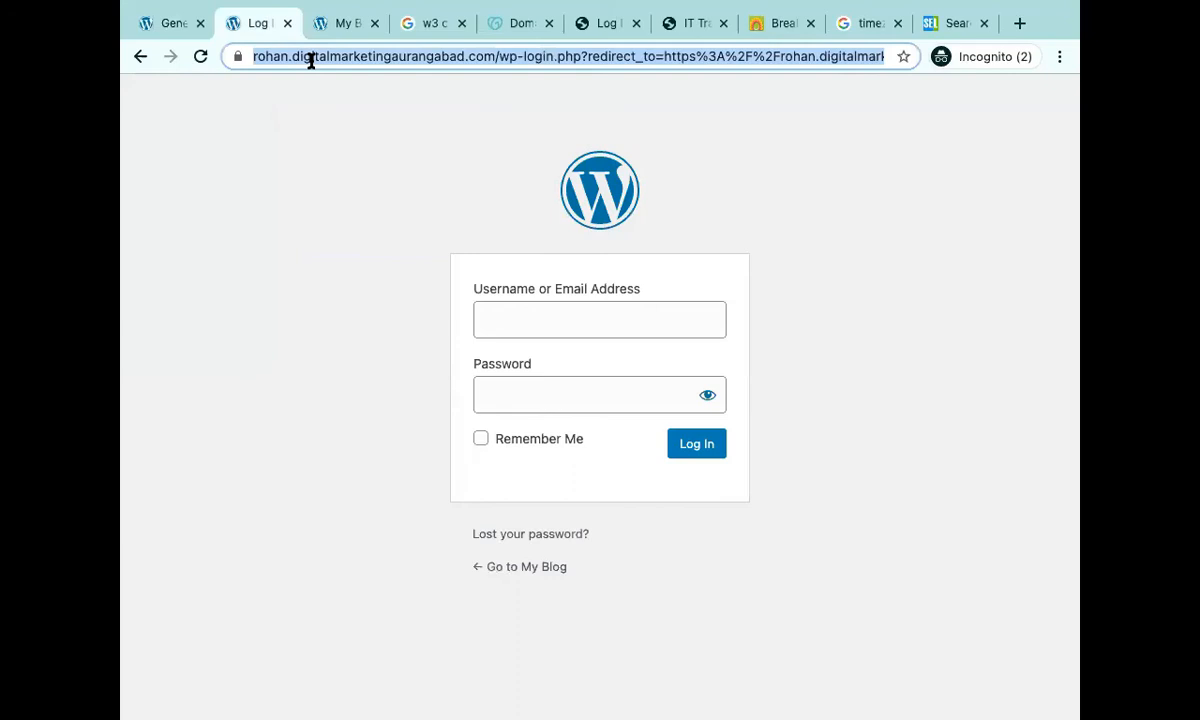
text(pra)
key(Return)
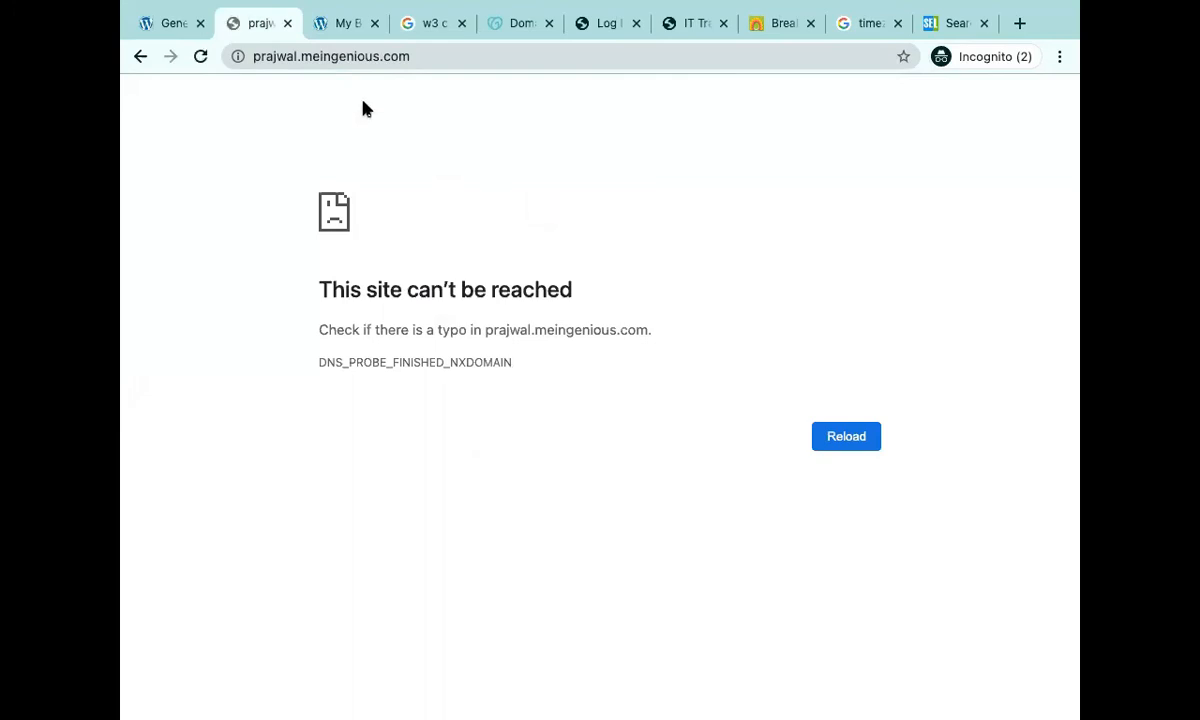
click(176, 37)
click(523, 563)
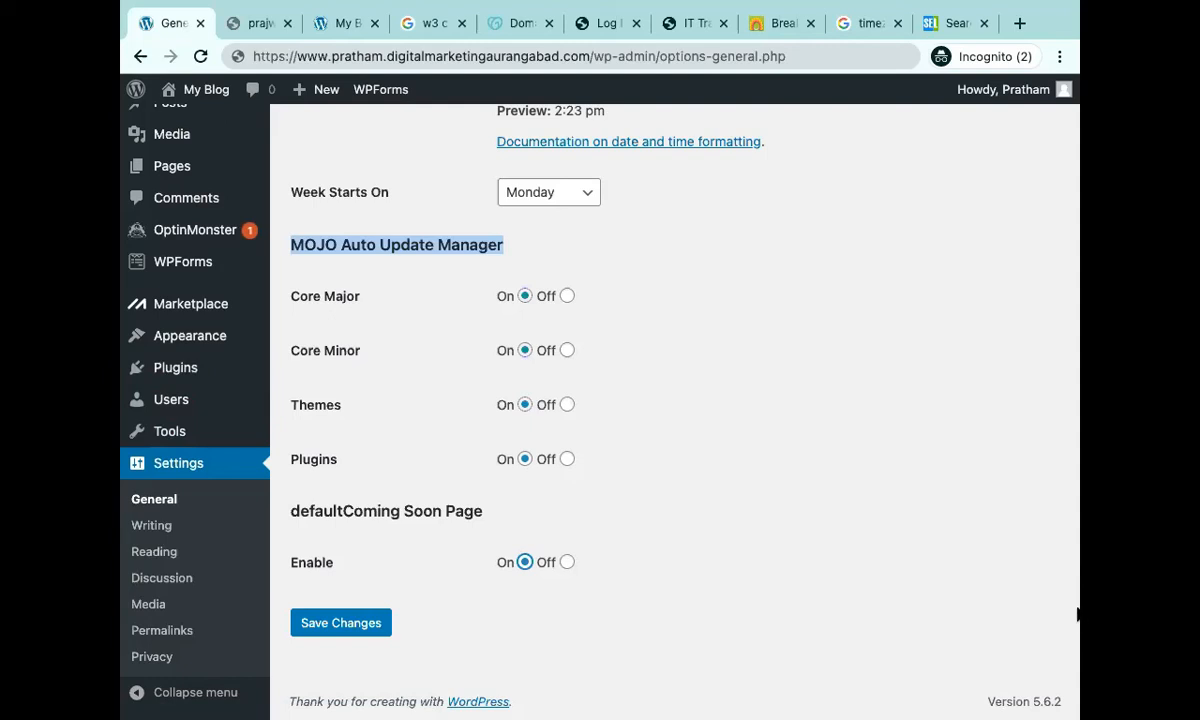
Set Coming Soon Page Enable to Off in General Settings.
click(1078, 524)
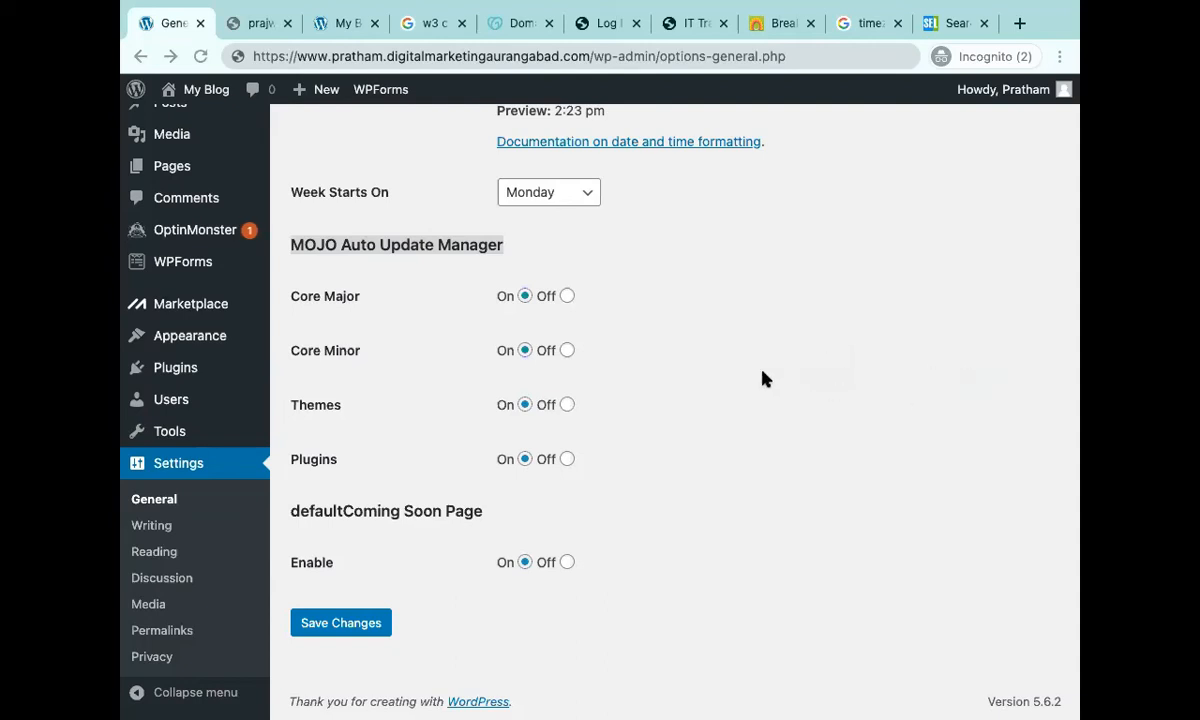
click(569, 562)
click(567, 563)
click(567, 563)
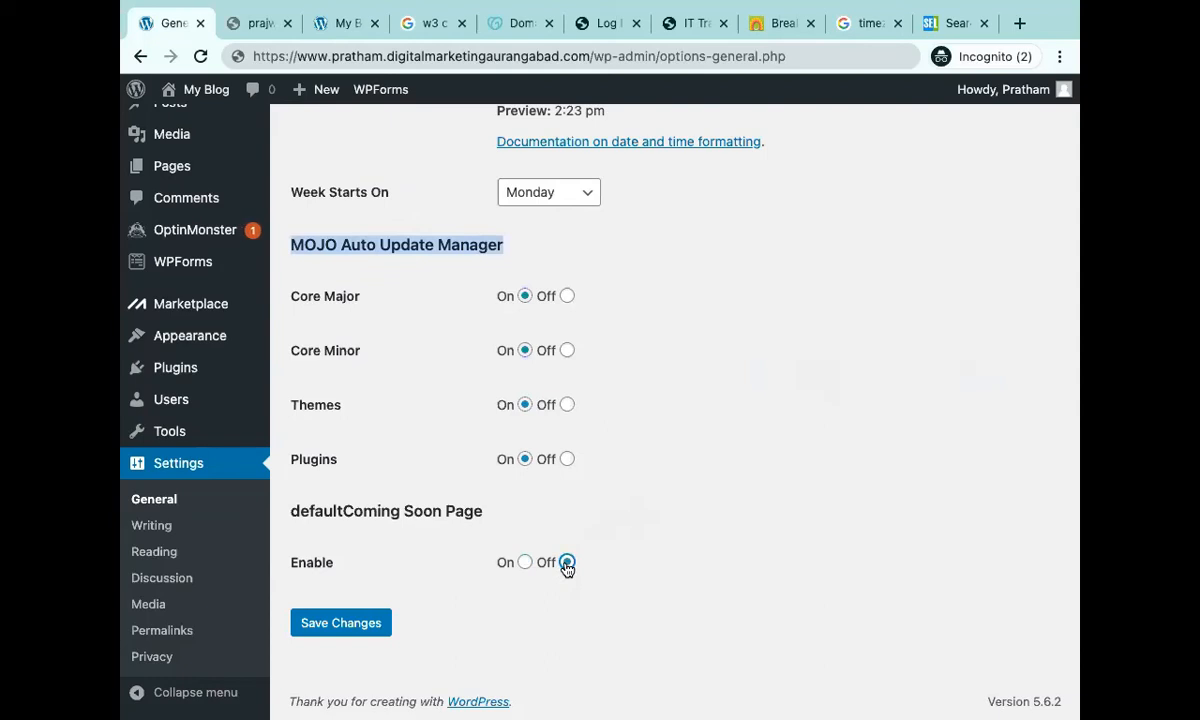
mouse_move(935, 40)
Save the General settings with UTC+5:30, Subscriber registration and Monday week start.
click(341, 626)
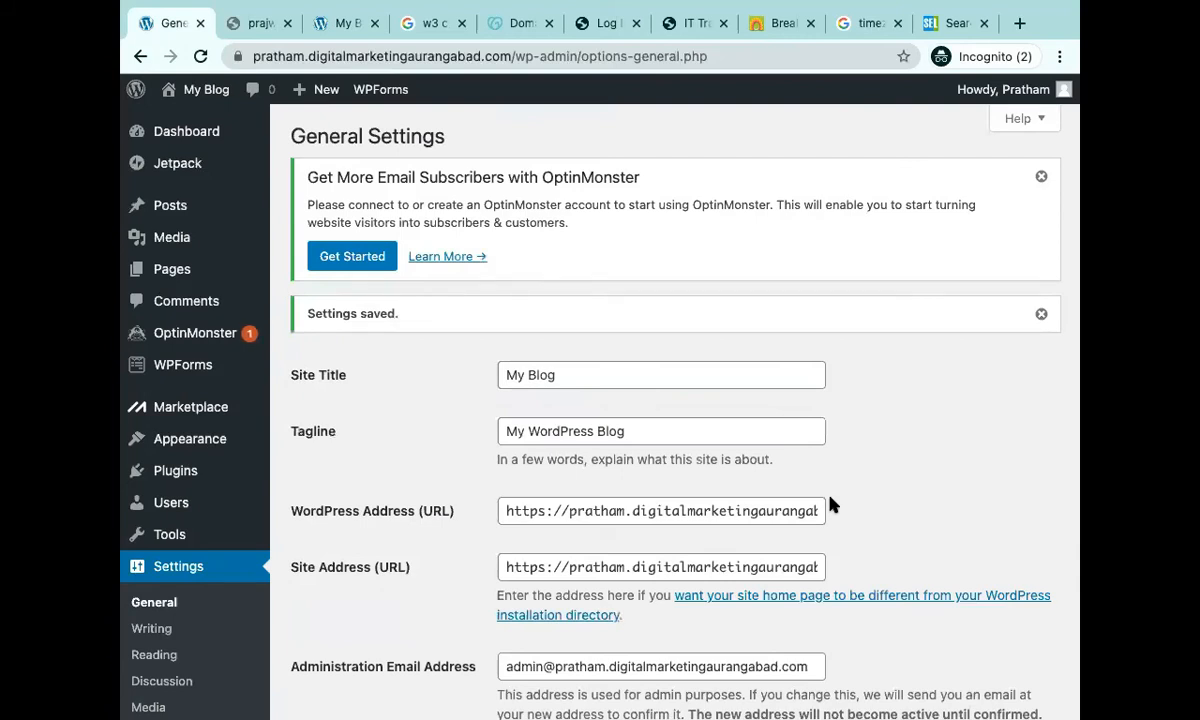
scroll(530, 431, down, 15)
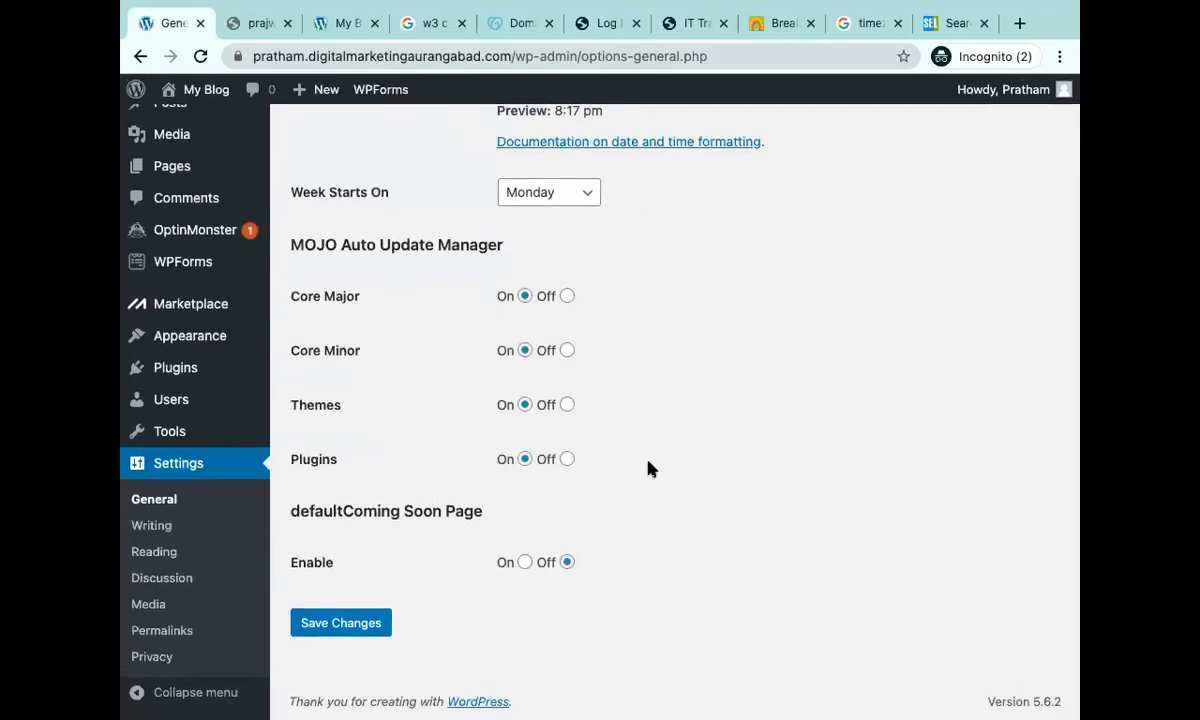
scroll(648, 463, up, 15)
scroll(648, 463, down, 3)
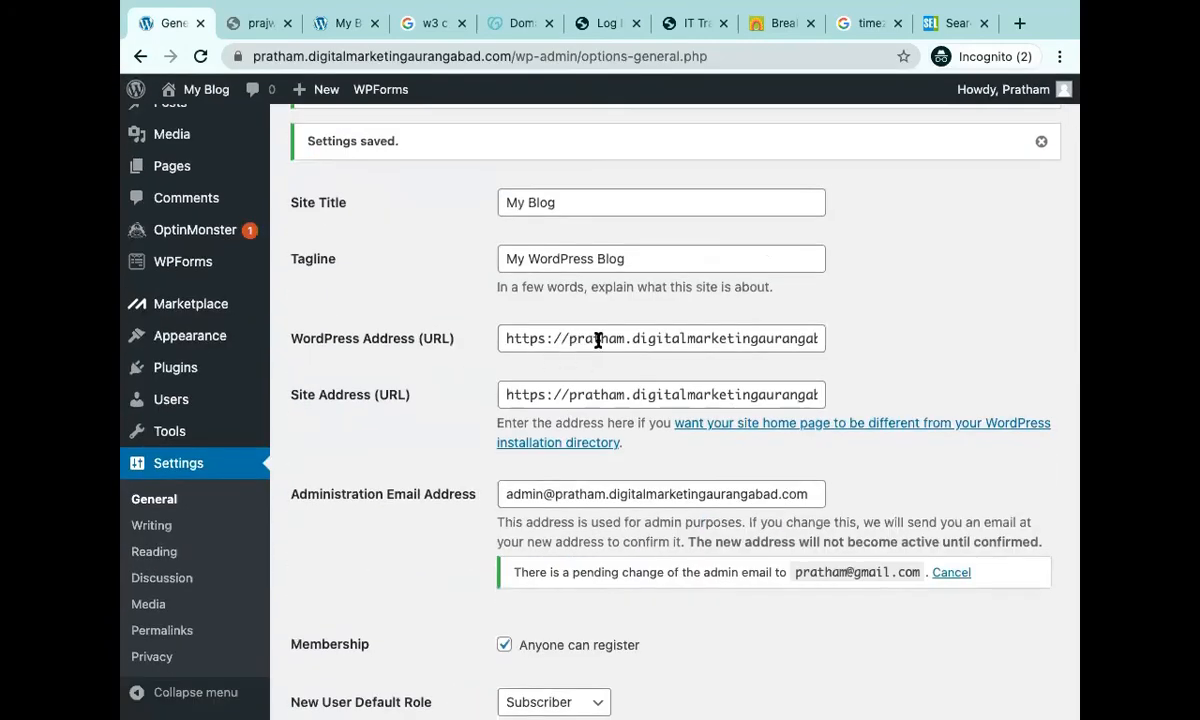
scroll(600, 358, down, 3)
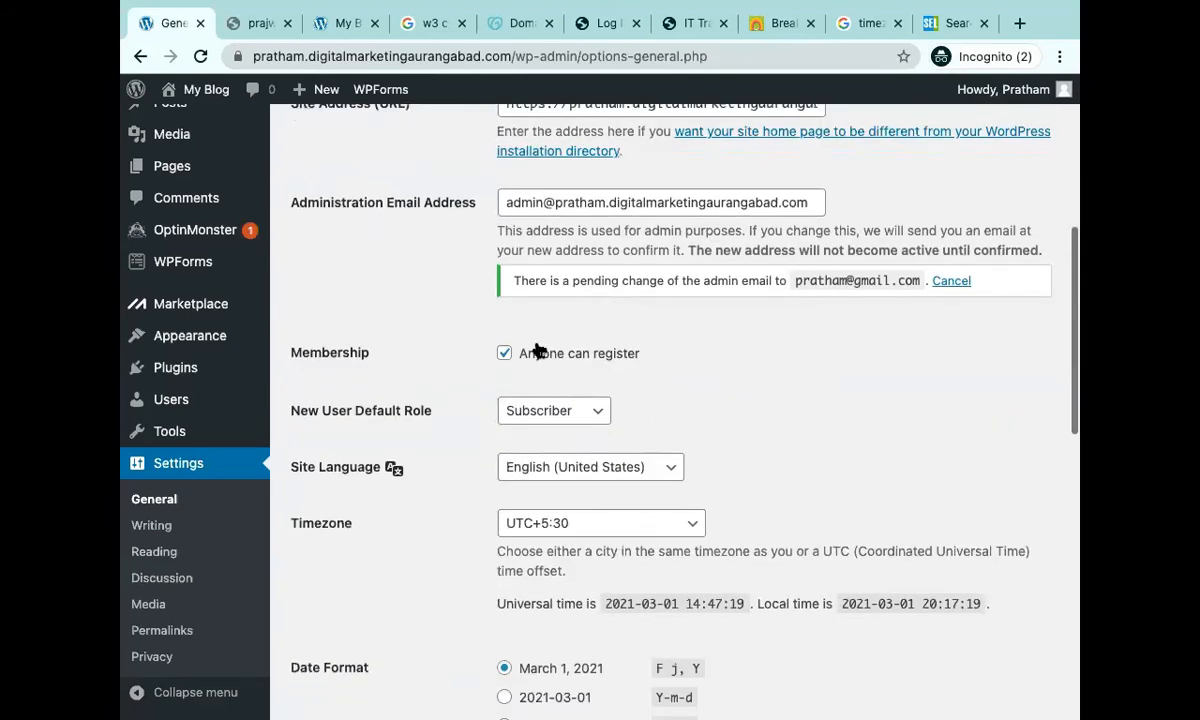
scroll(570, 400, down, 3)
scroll(402, 664, down, 10)
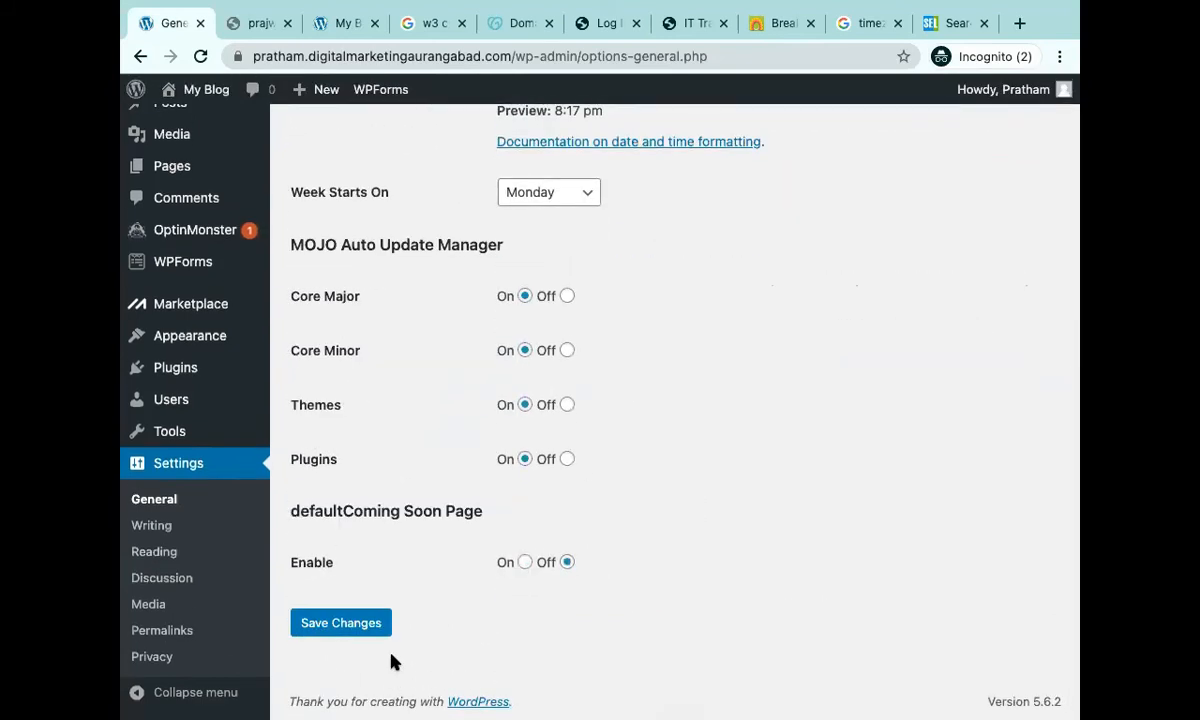
In Writing settings, leave the Default Post Format as Standard.
click(152, 526)
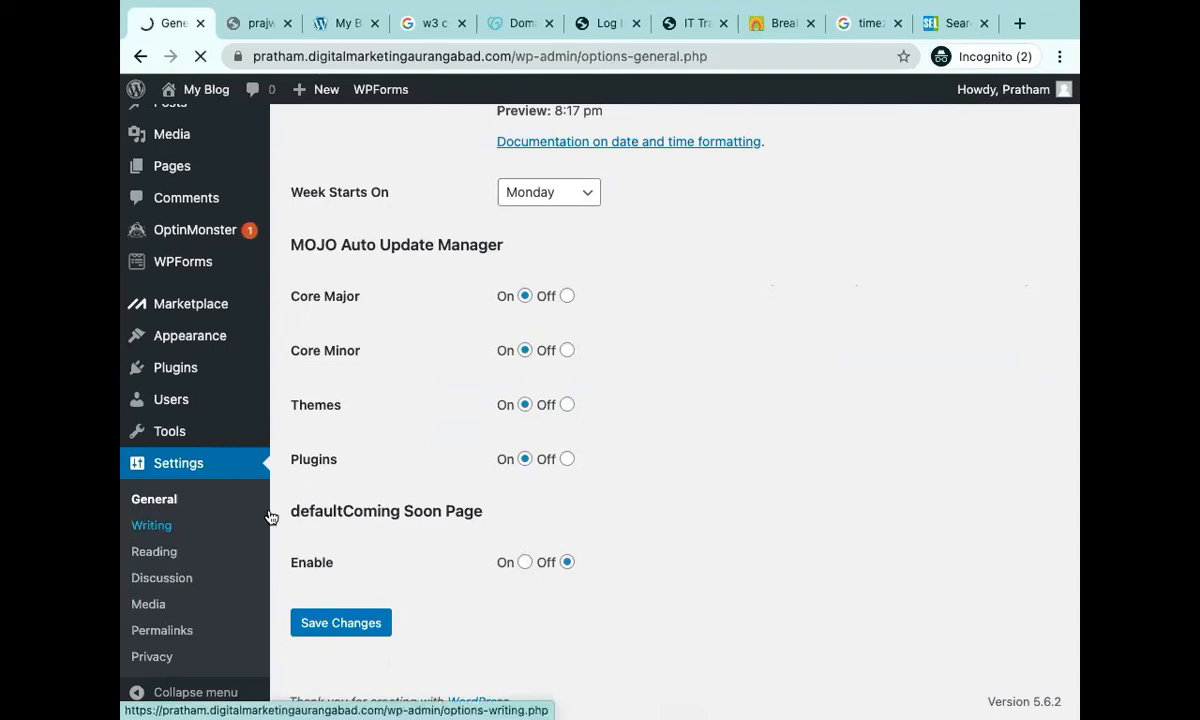
scroll(688, 482, down, 5)
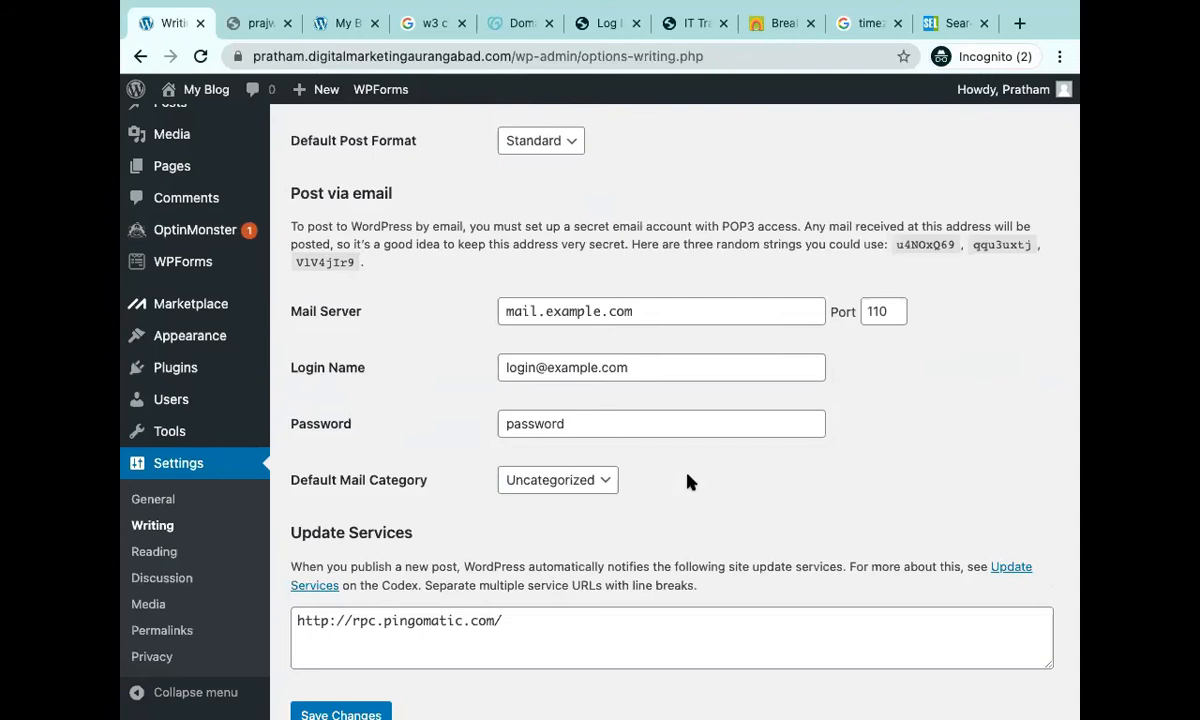
right_click(688, 478)
click(365, 226)
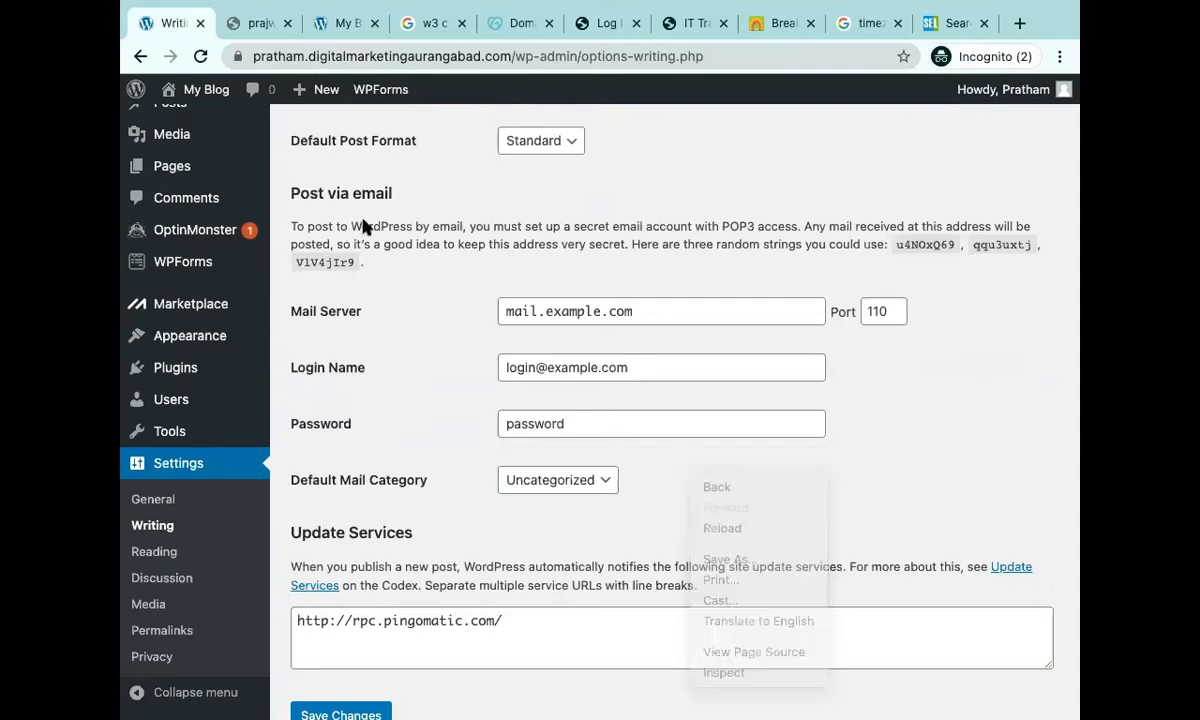
click(568, 140)
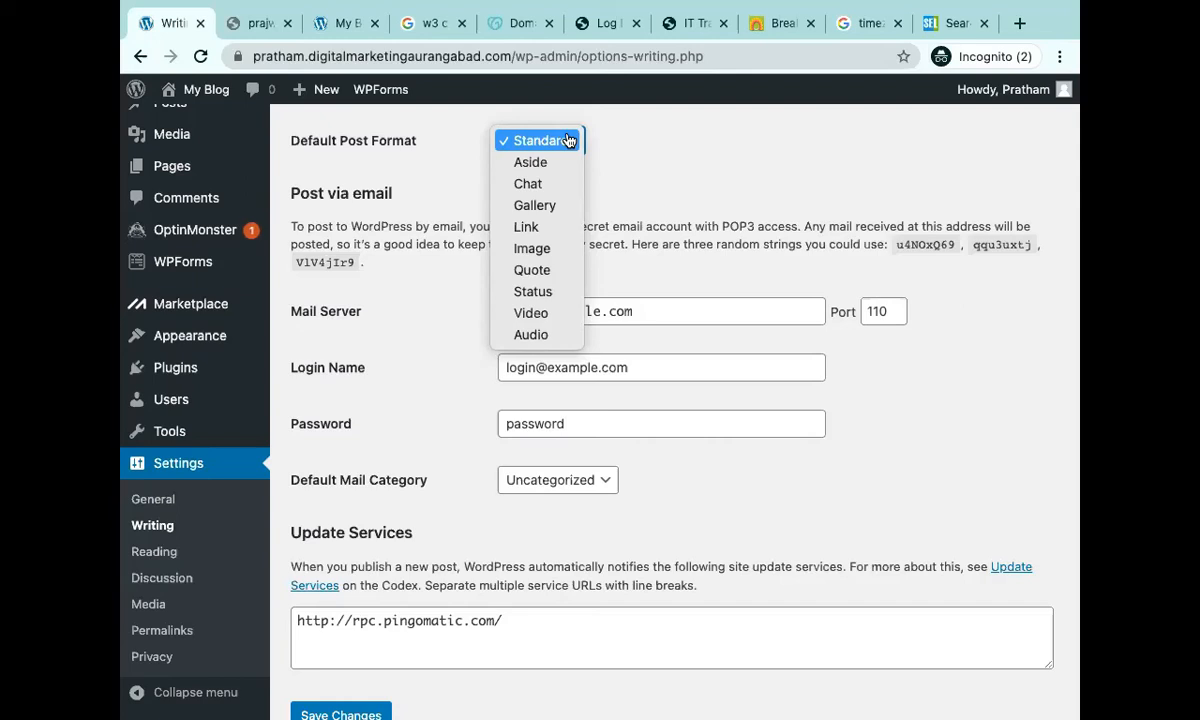
click(700, 165)
Leave the default post category as Uncategorized and go to Reading settings.
scroll(680, 190, up, 3)
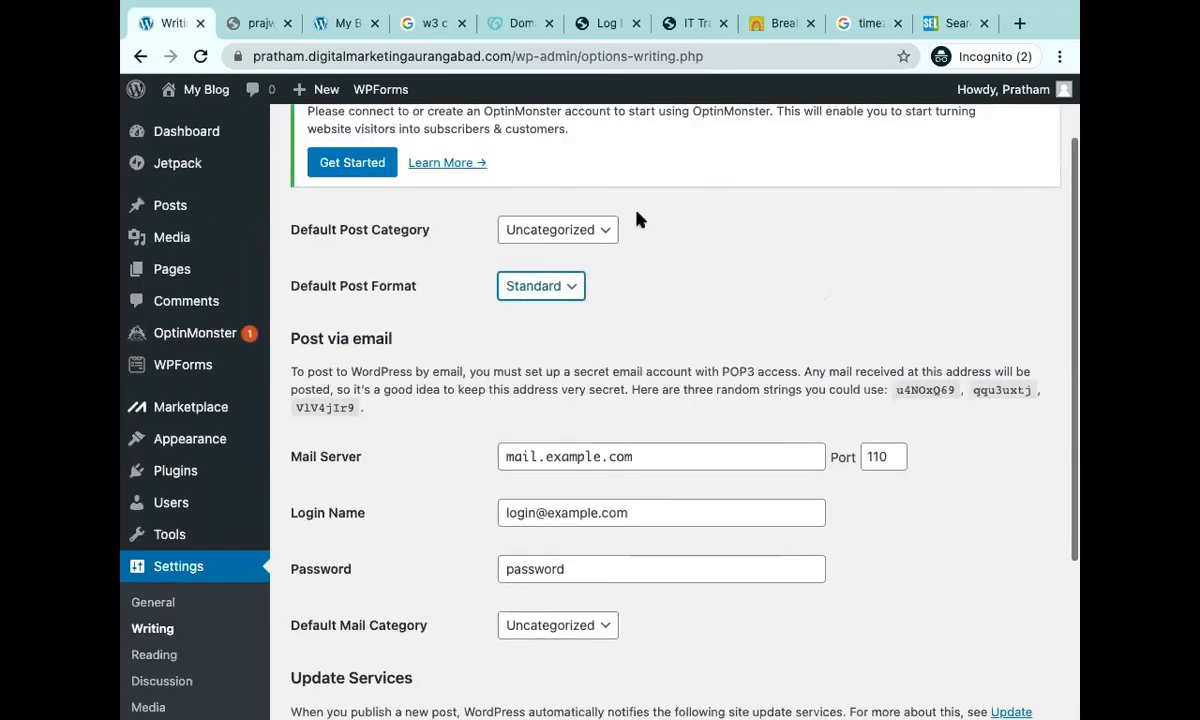
click(566, 238)
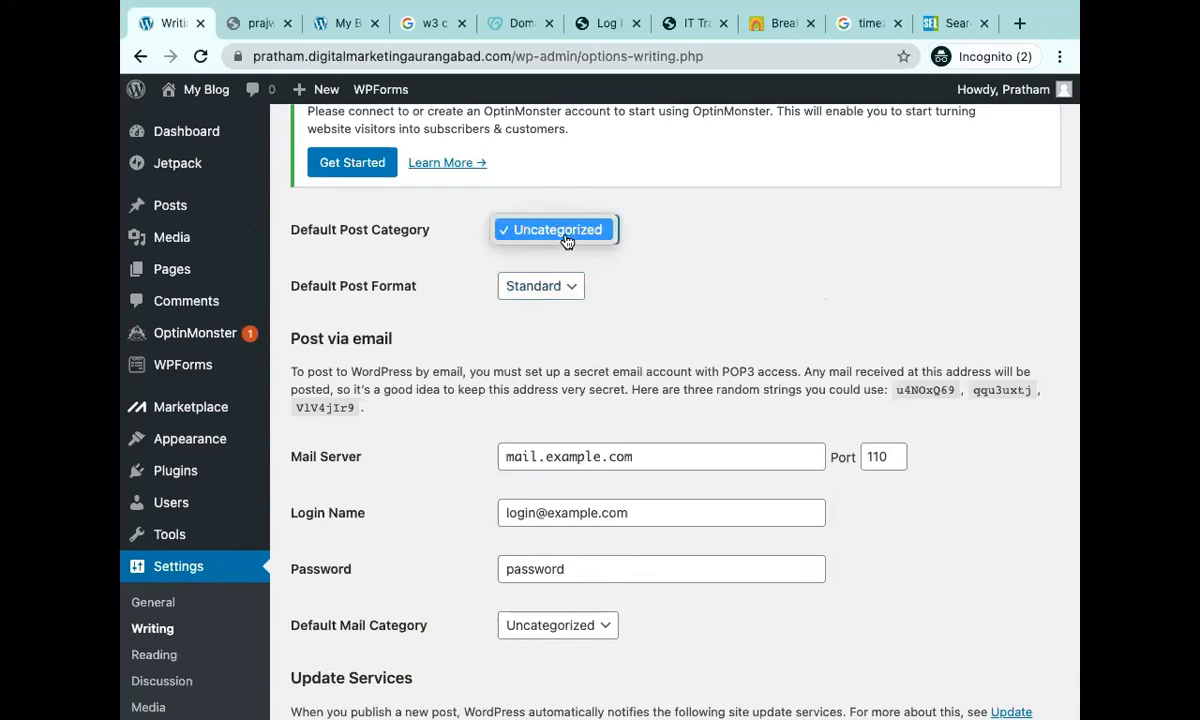
click(747, 303)
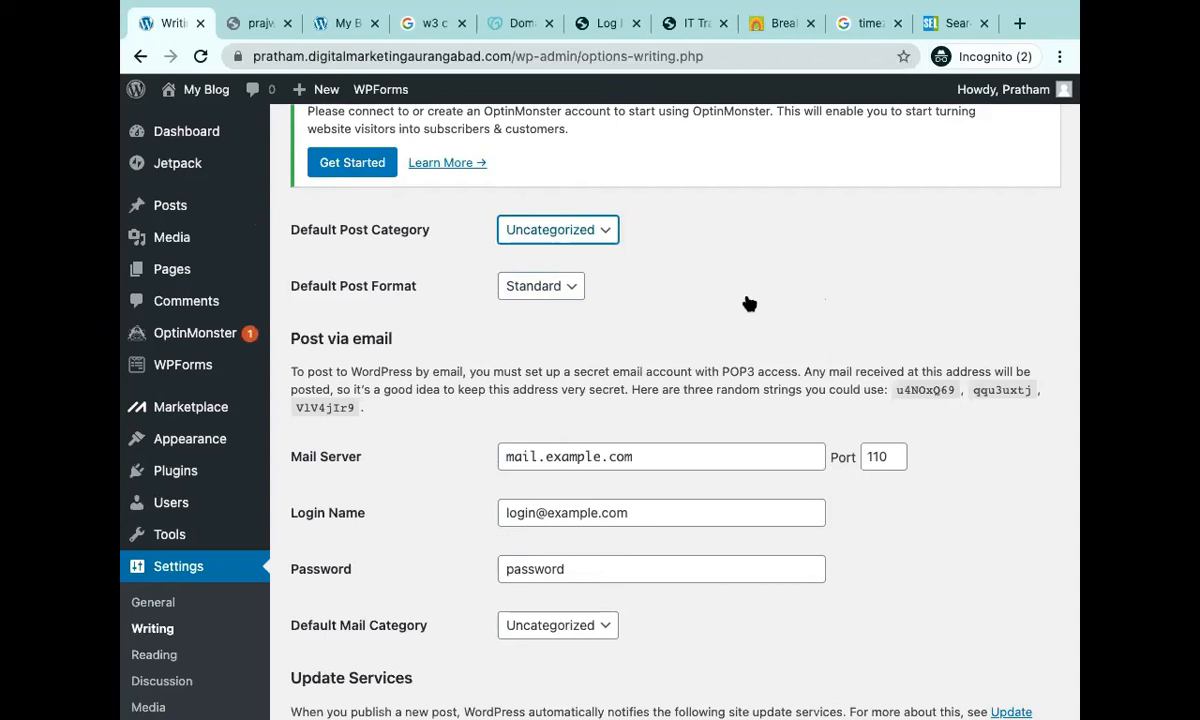
scroll(680, 420, down, 2)
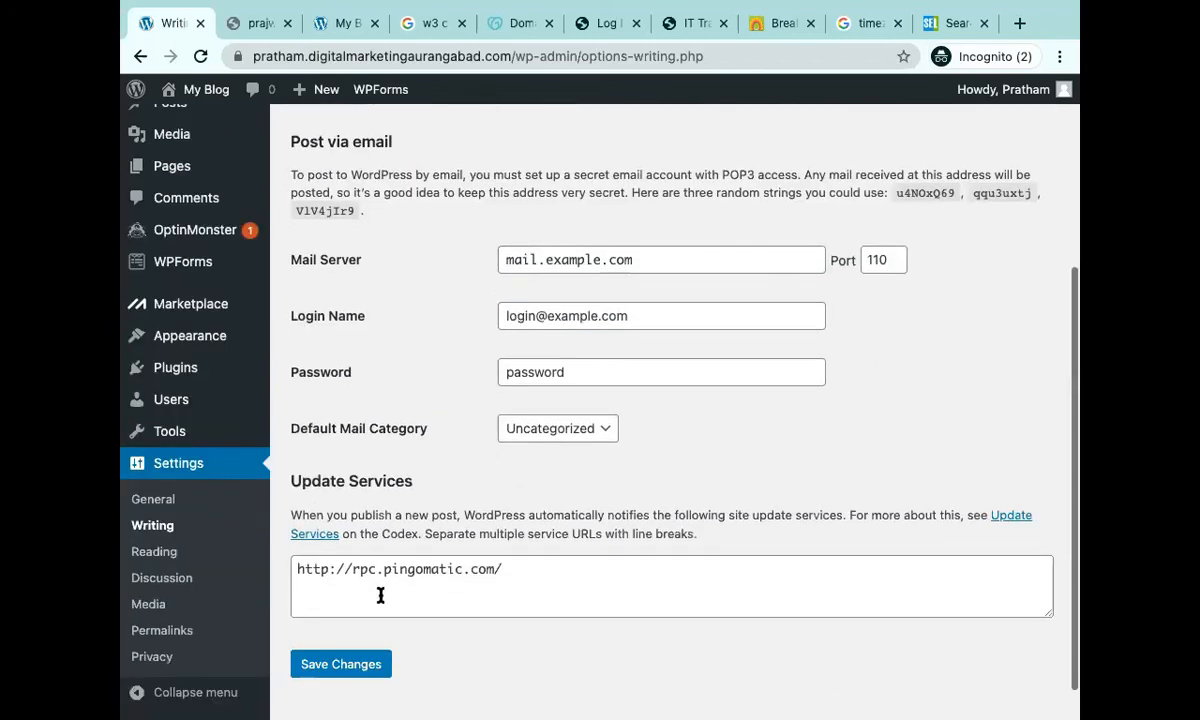
click(170, 554)
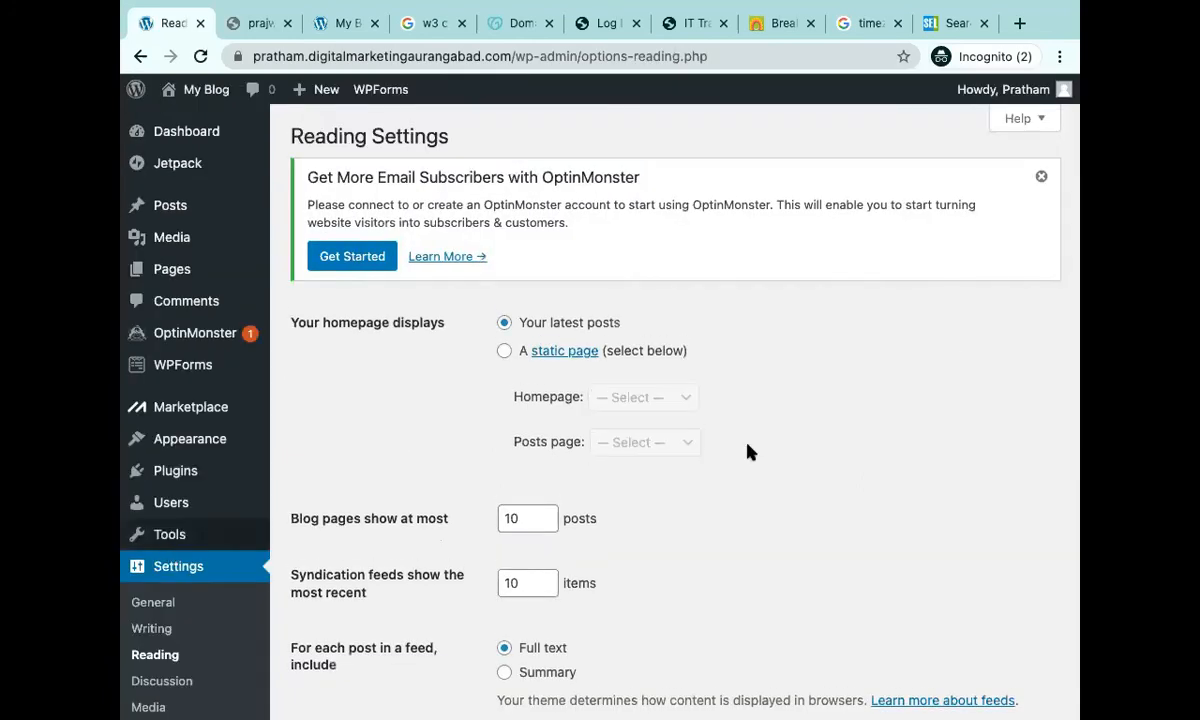
scroll(955, 360, down, 4)
scroll(956, 396, up, 4)
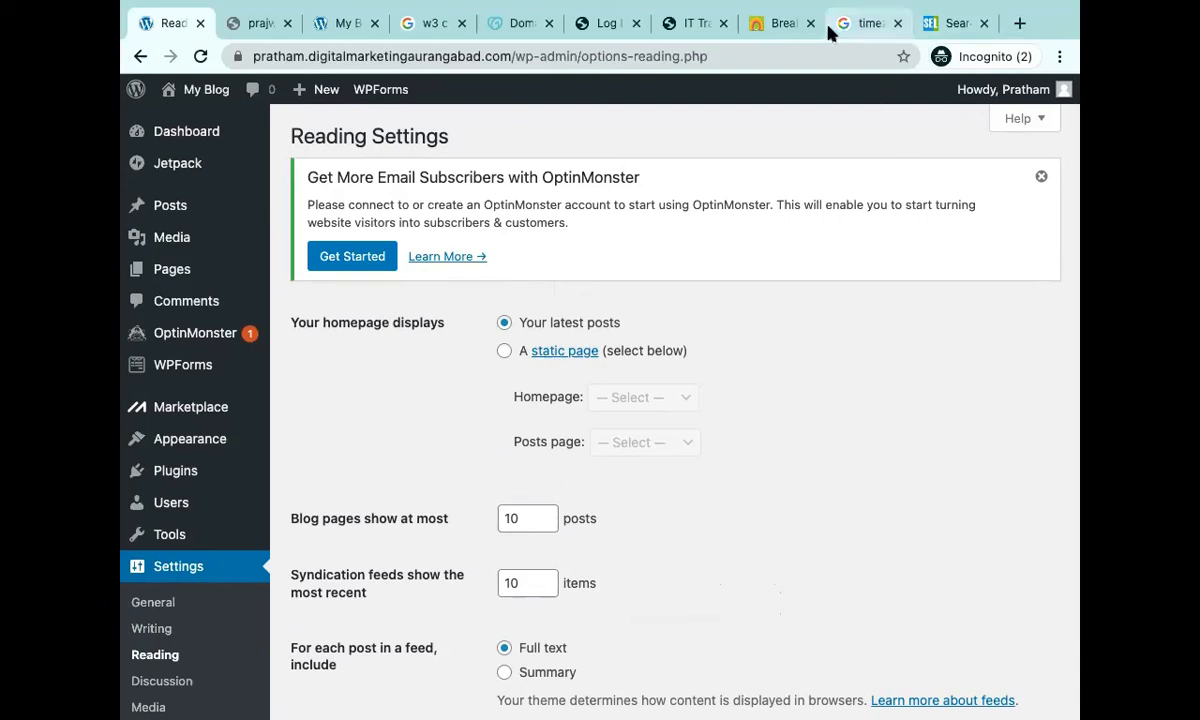
click(925, 30)
scroll(734, 532, down, 3)
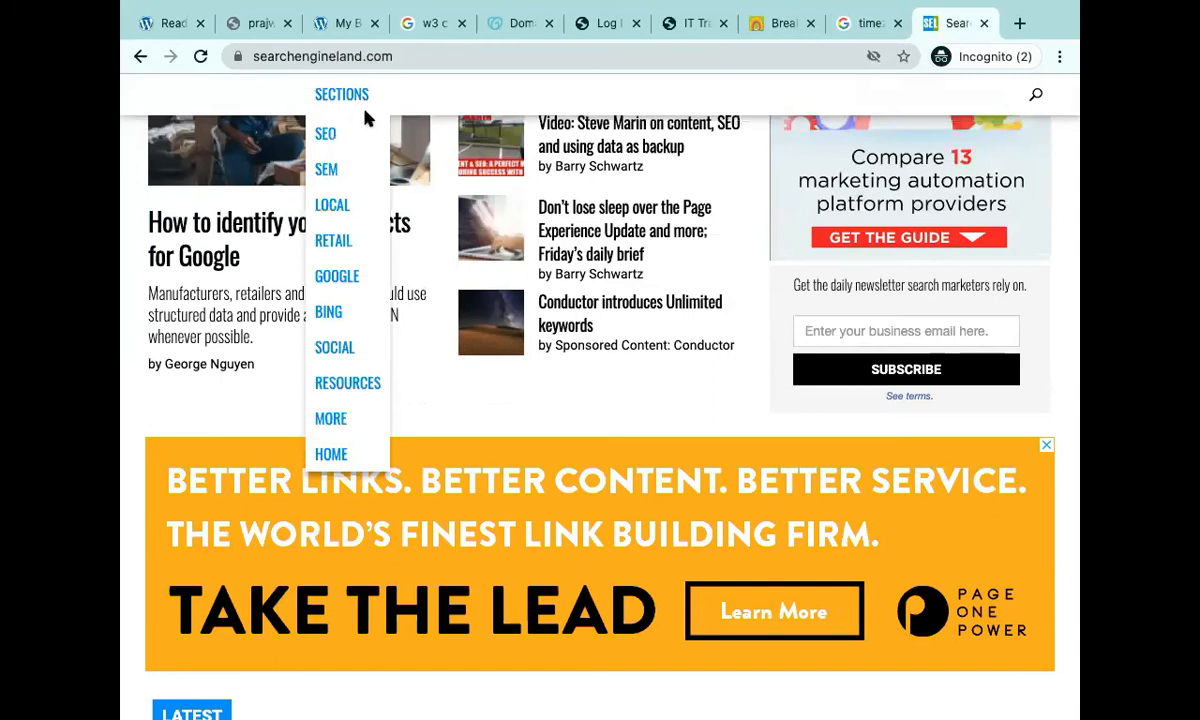
scroll(546, 450, up, 2)
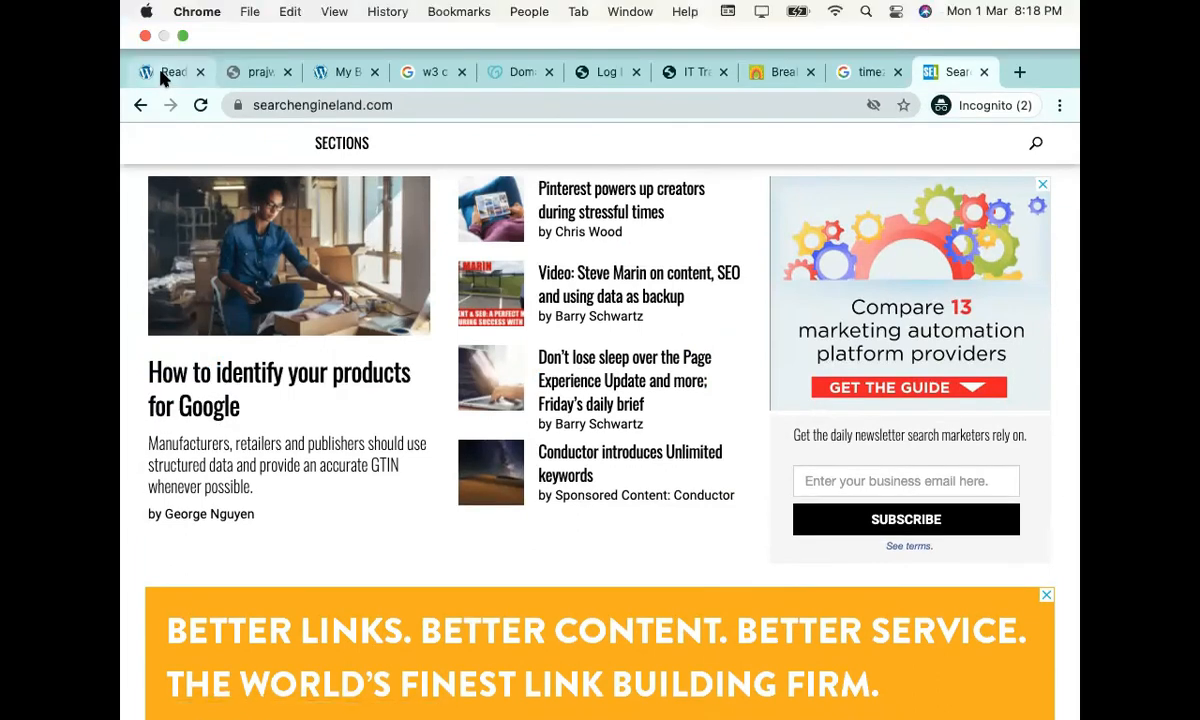
click(155, 72)
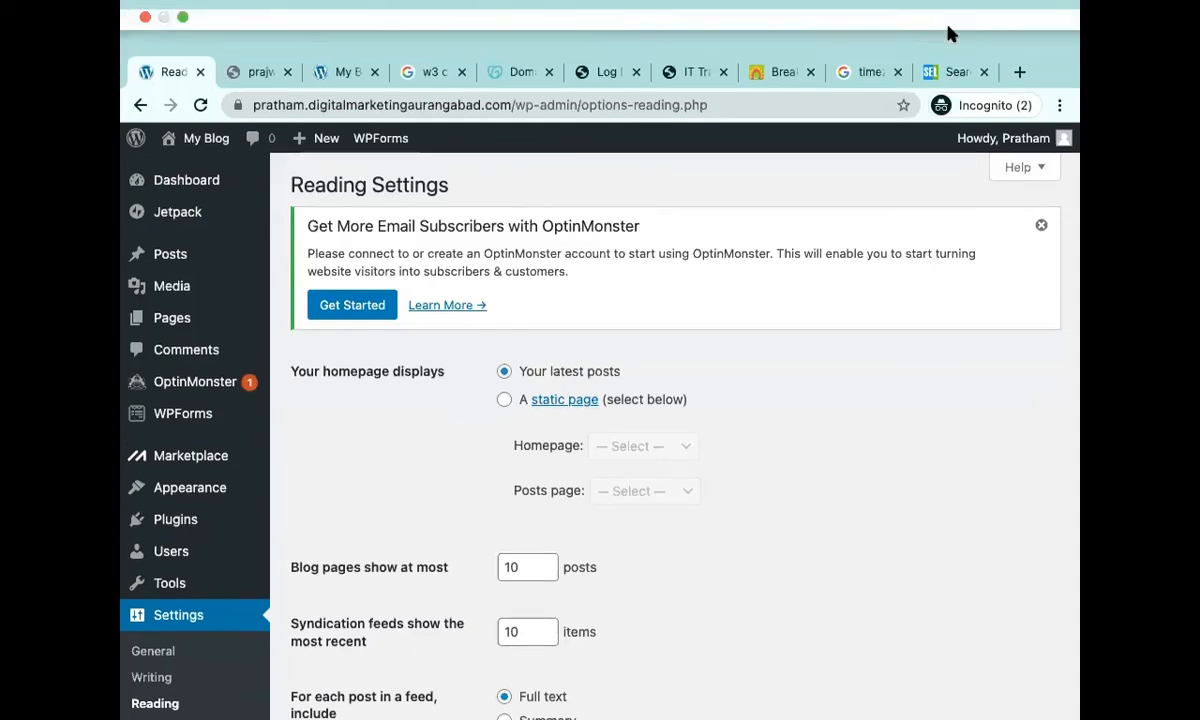
Make the homepage display a static page with Sample Page as the homepage.
click(944, 72)
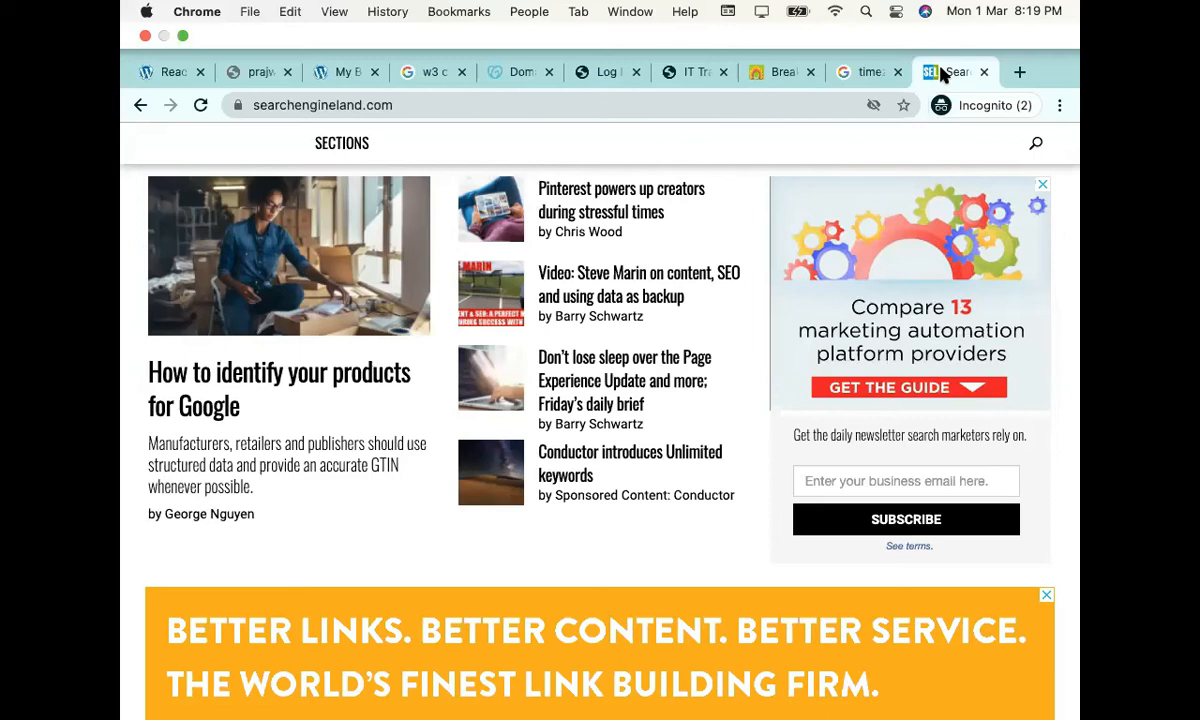
click(166, 73)
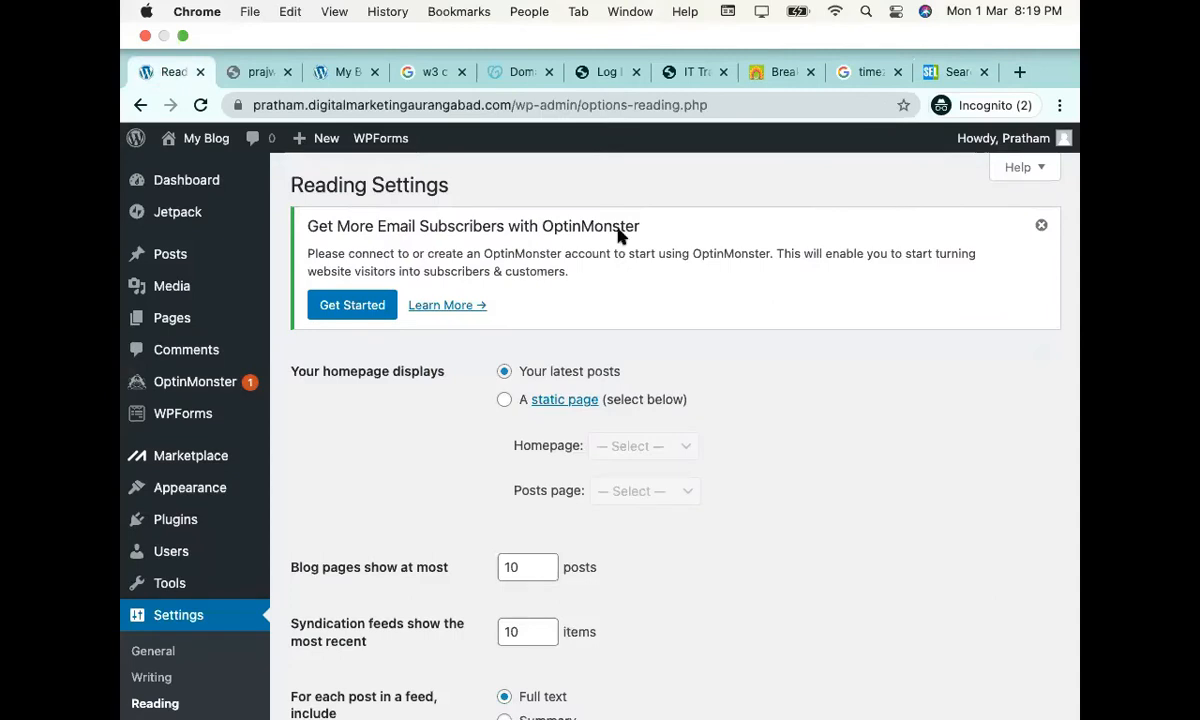
click(505, 399)
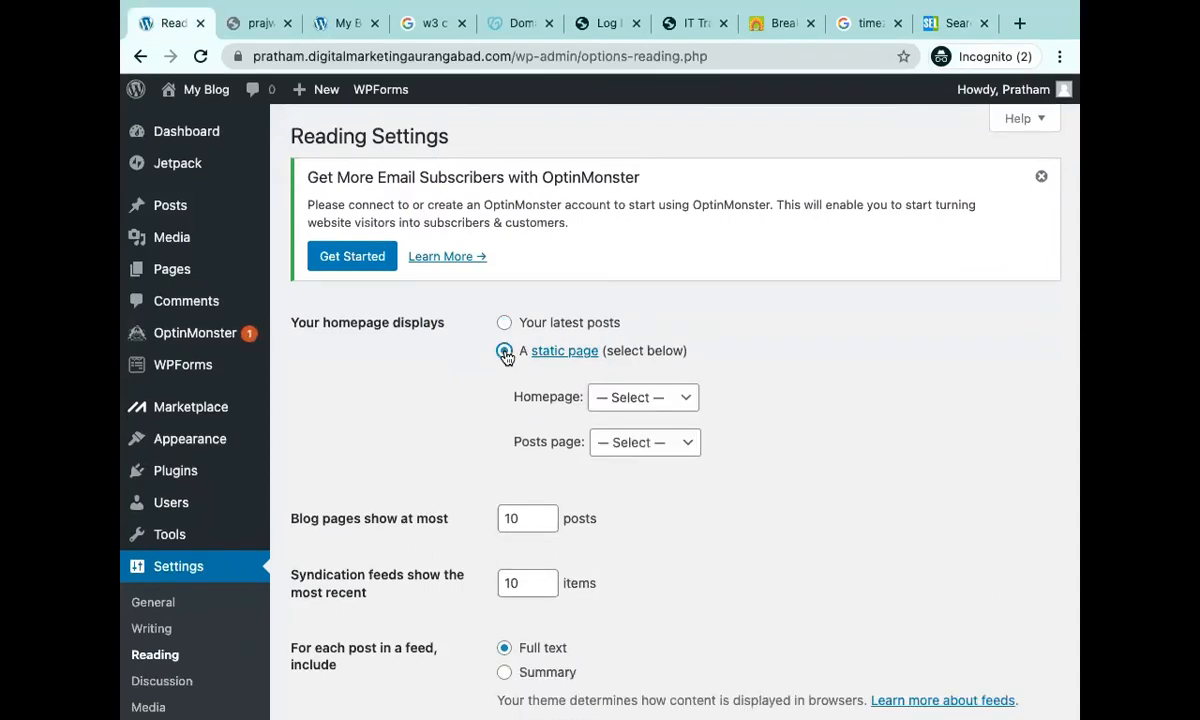
click(655, 401)
click(657, 420)
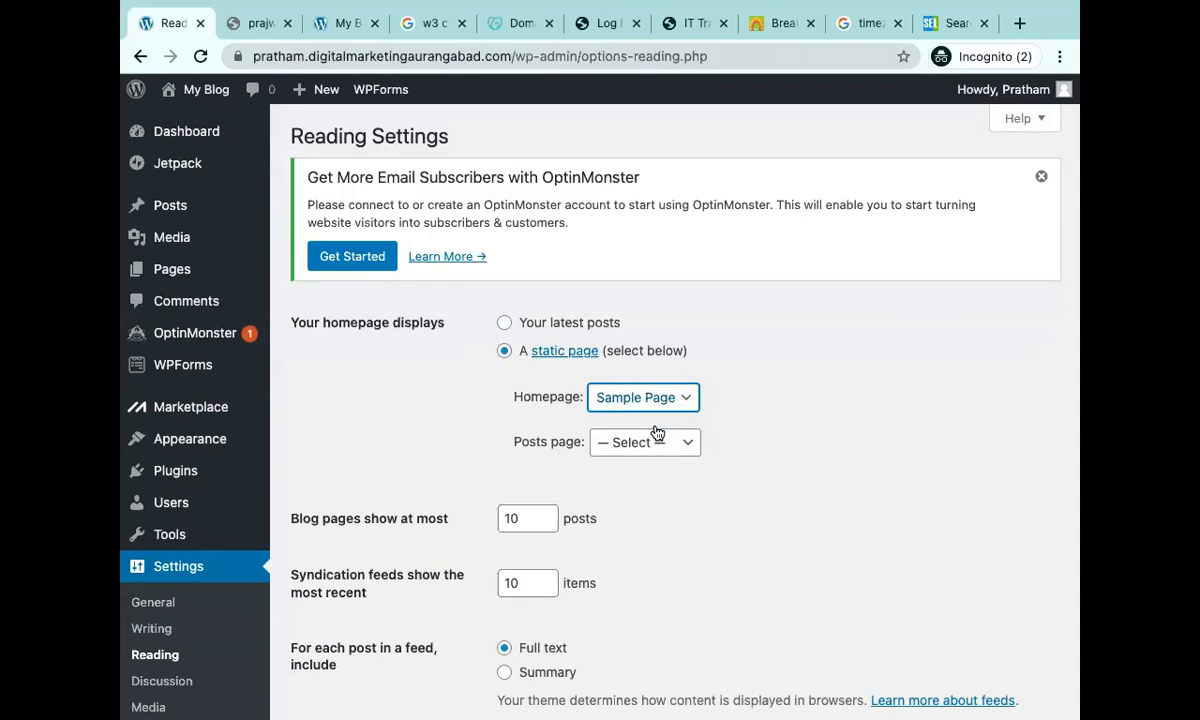
click(1020, 22)
Load ingeniousacademy.in and open its Blogs menu of post titles.
text(ingeniousacademy.in)
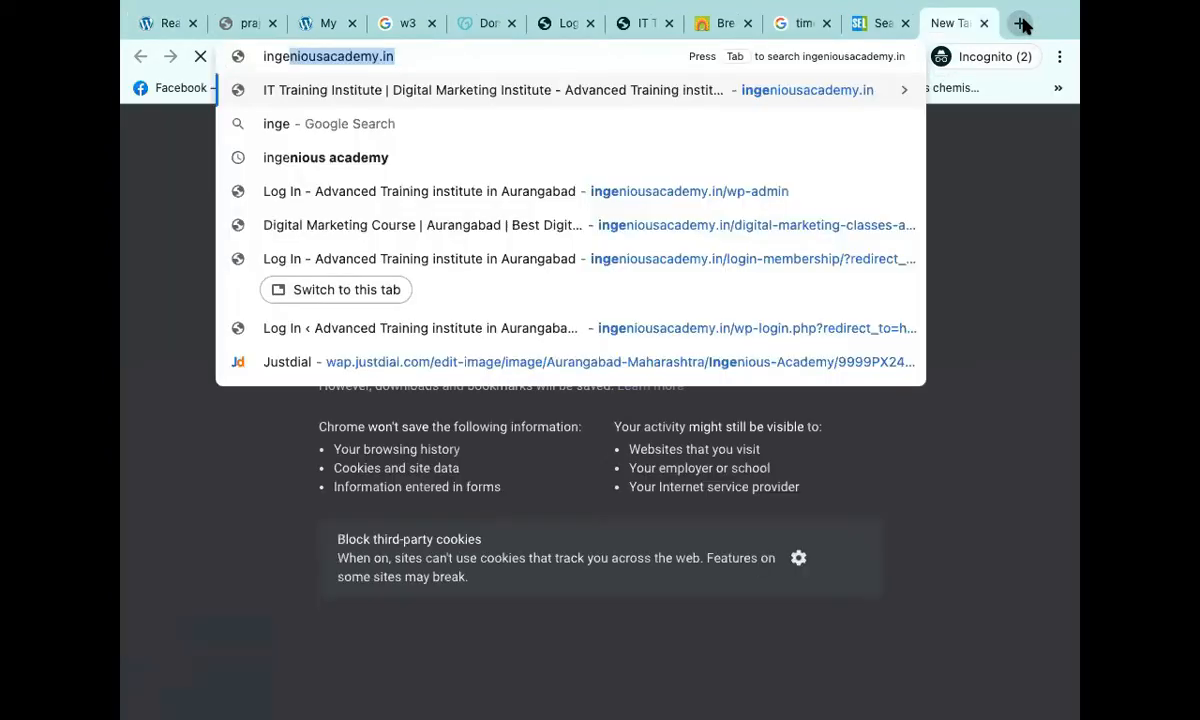
key(Return)
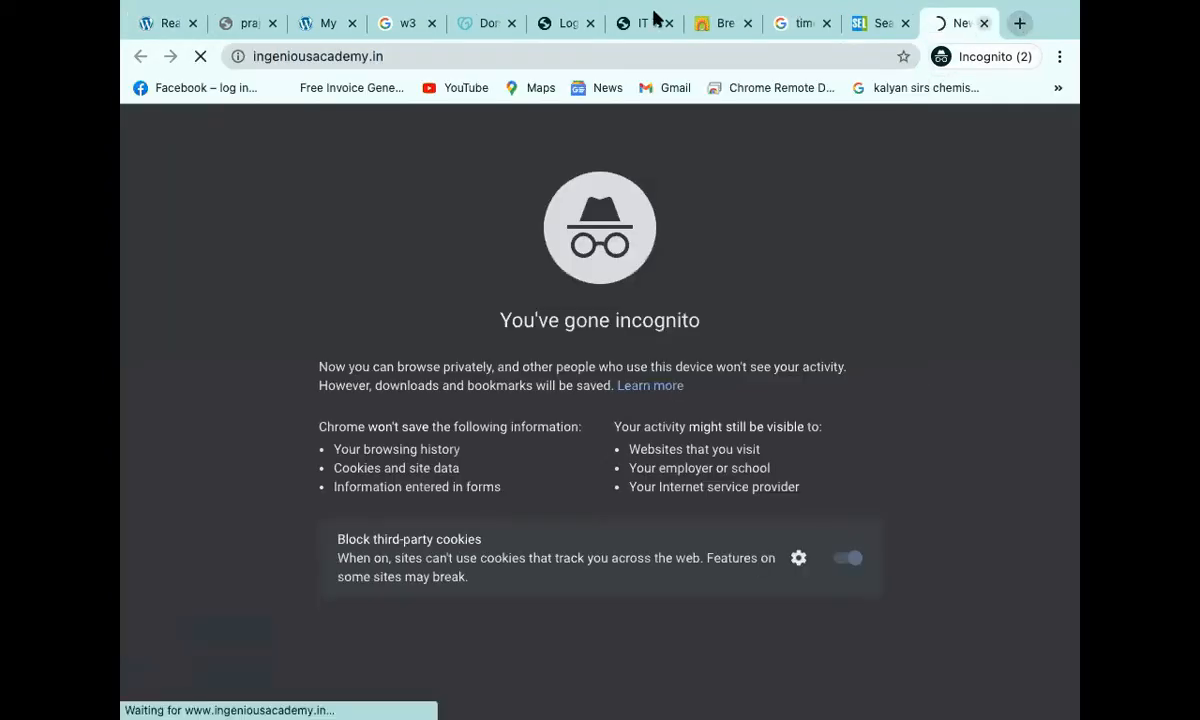
click(645, 22)
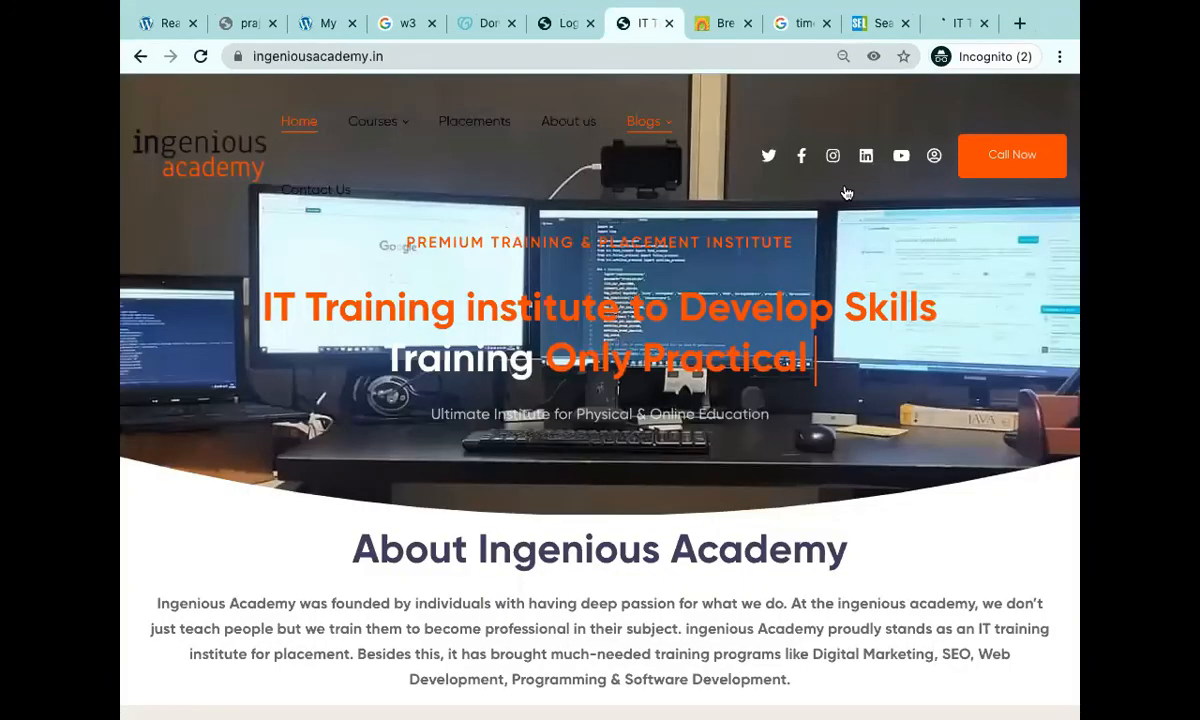
click(645, 123)
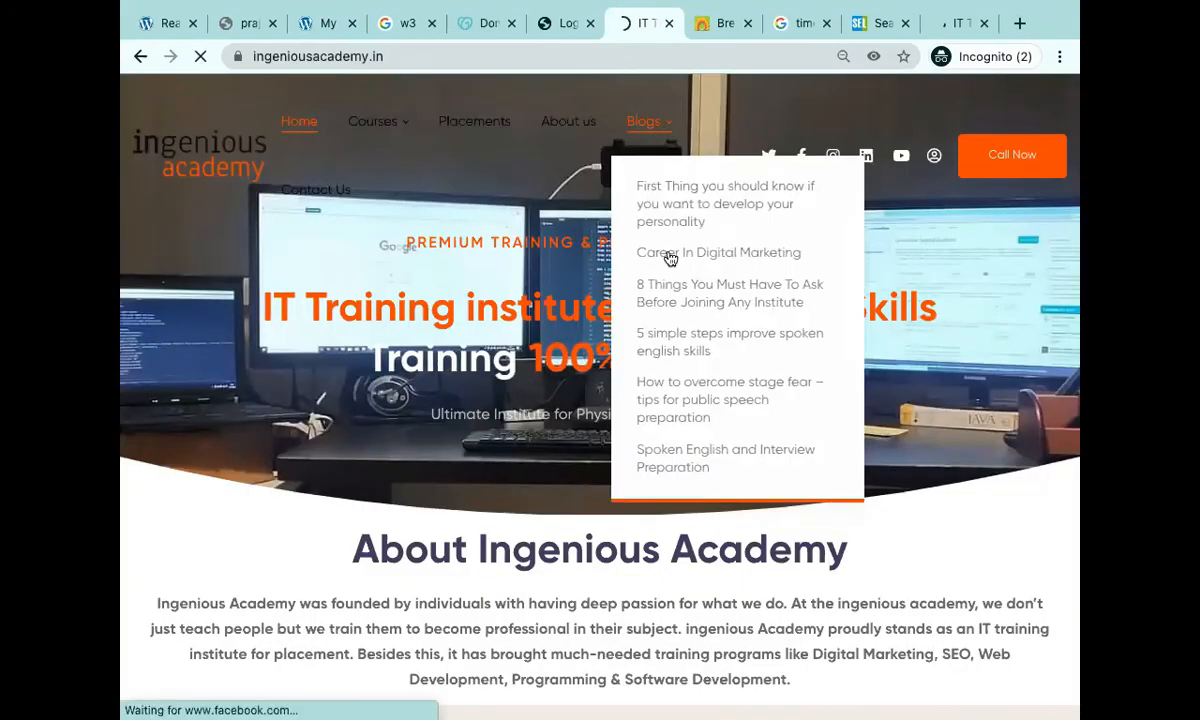
click(644, 128)
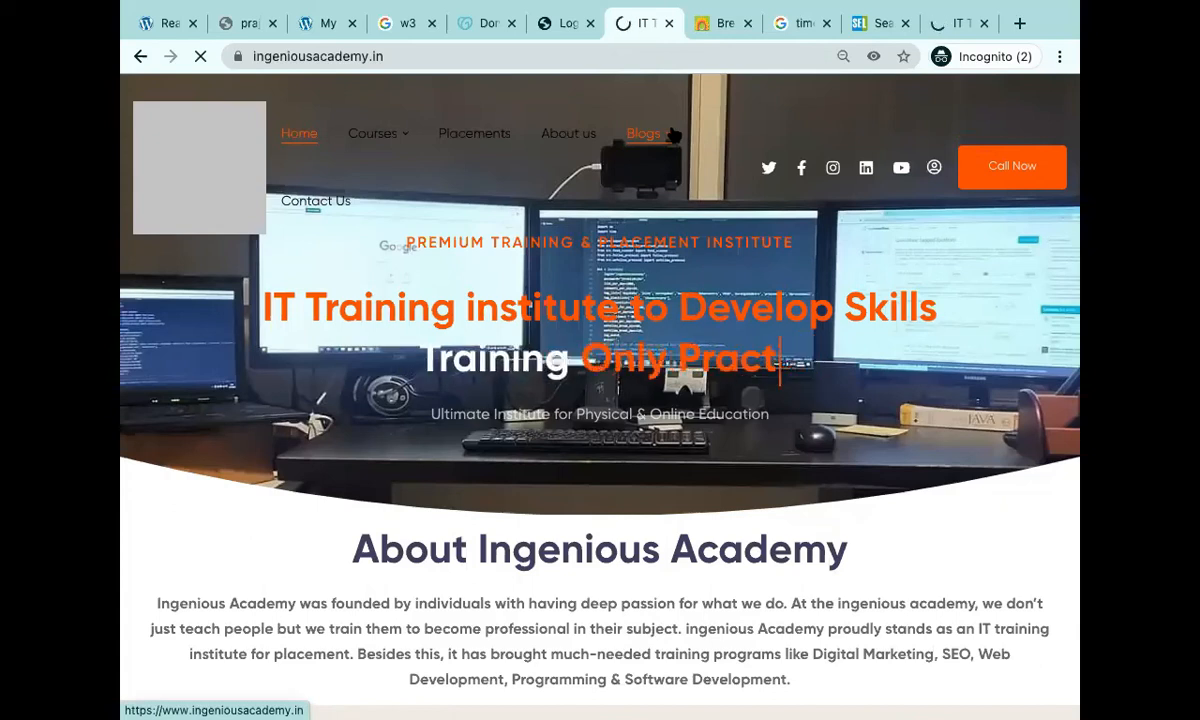
Back in WordPress Reading settings, scroll down and click into the Blog pages count.
click(157, 26)
scroll(760, 400, down, 2)
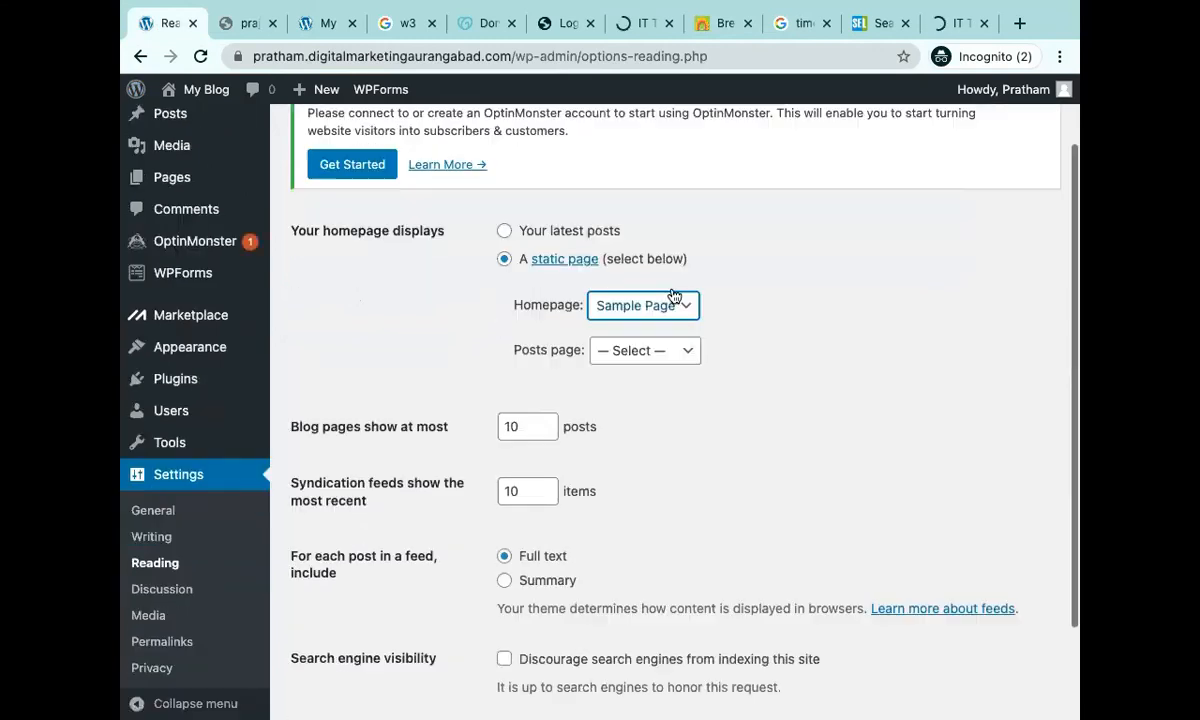
scroll(667, 450, down, 2)
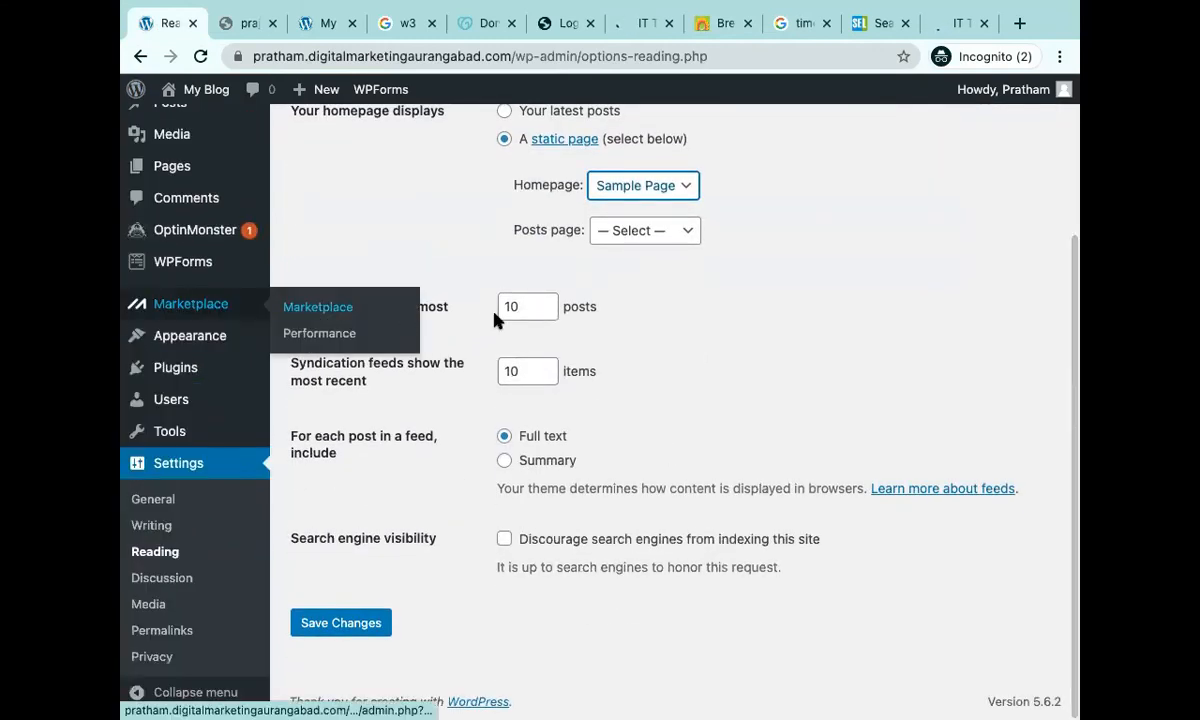
click(477, 316)
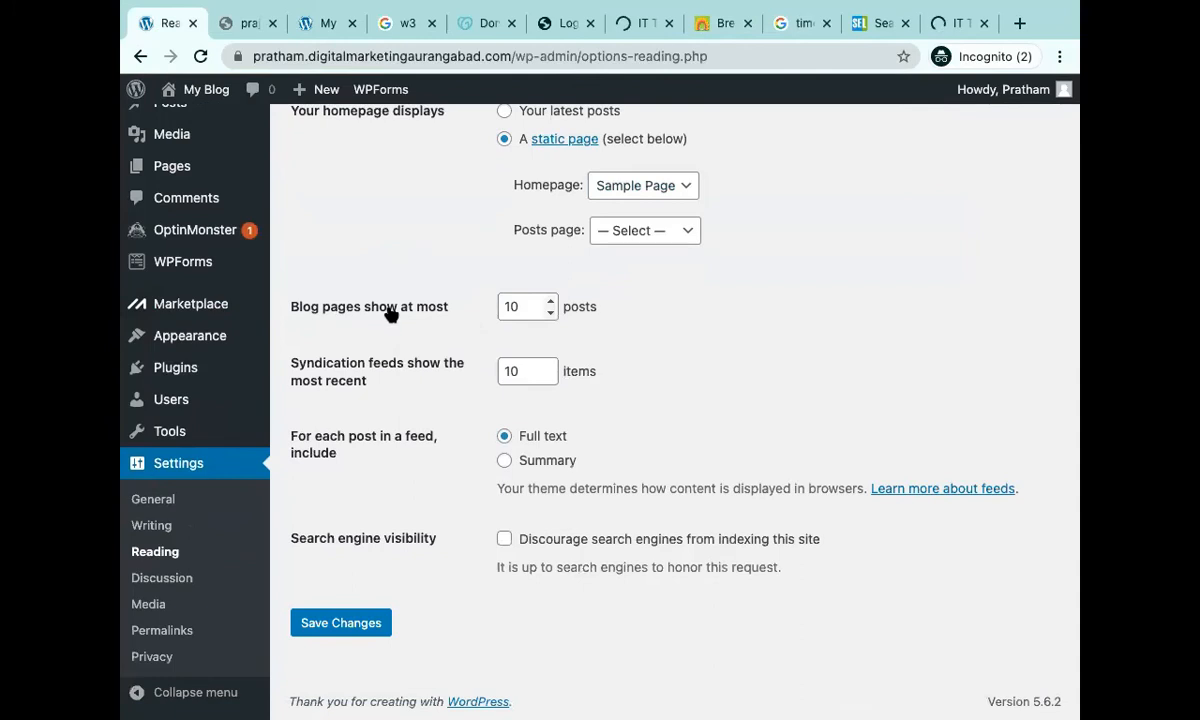
click(526, 307)
Scroll Search Engine Land's homepage down to its article pagination and footer.
click(868, 30)
scroll(826, 298, down, 10)
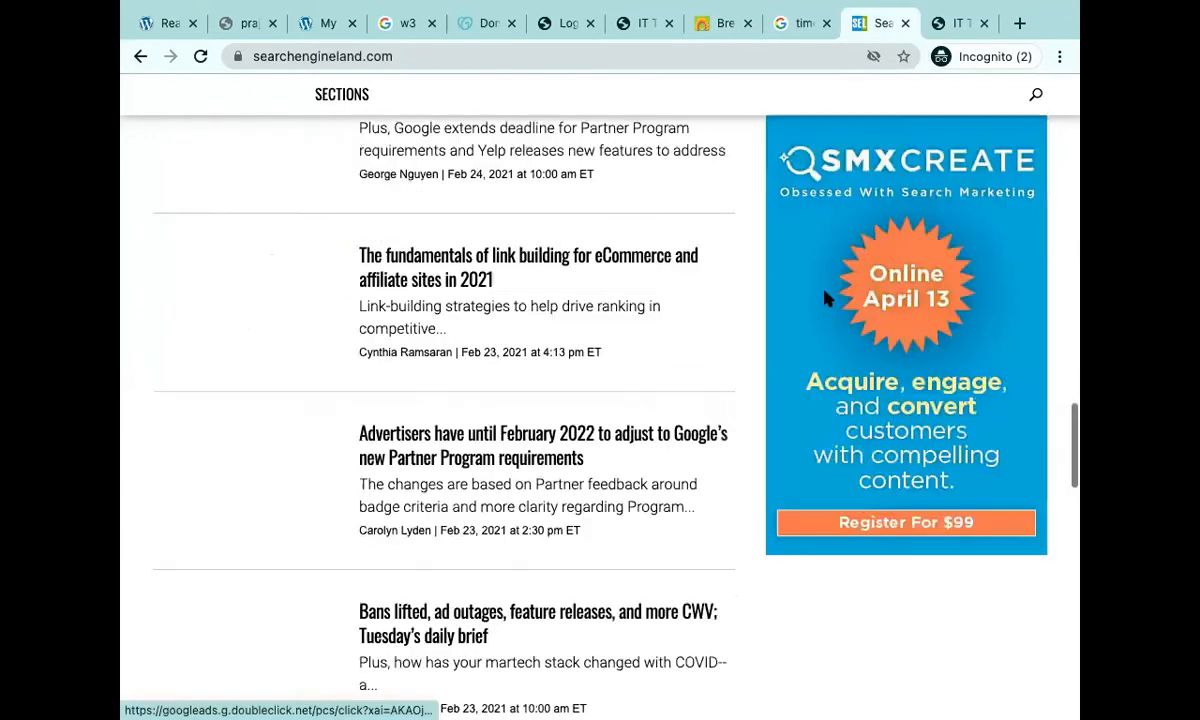
scroll(826, 298, down, 10)
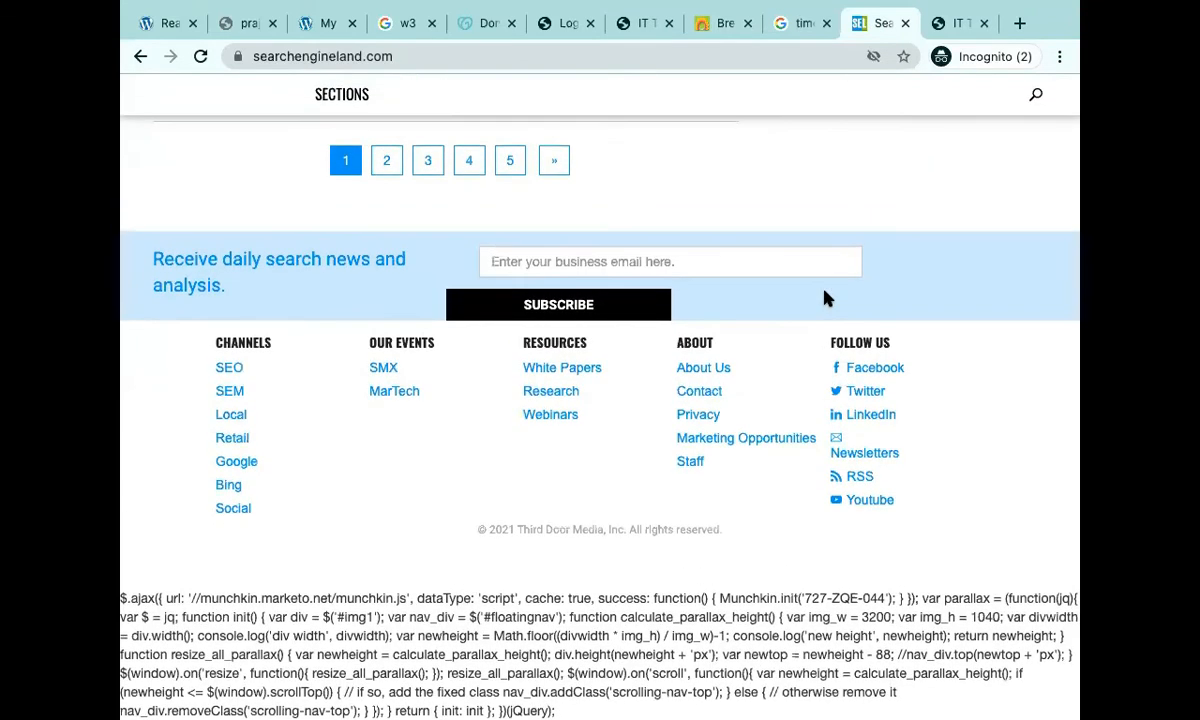
scroll(826, 298, up, 3)
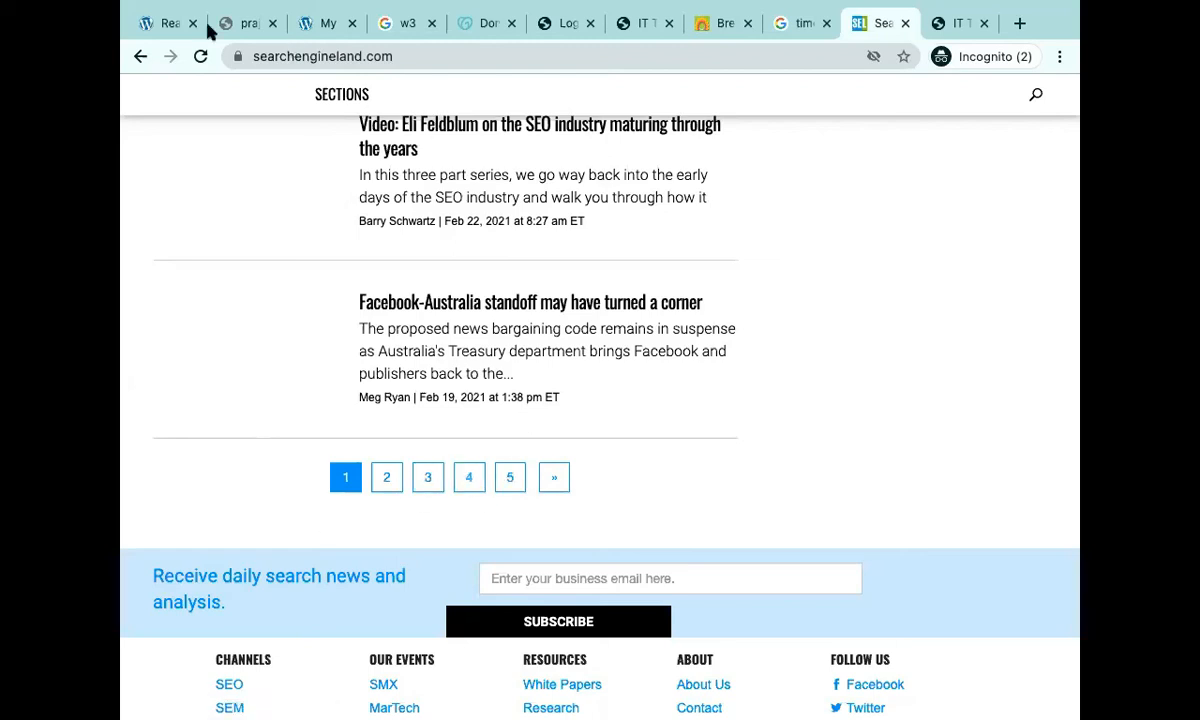
Try zeros in Blog pages show at most, revert to 10, then select Syndication feeds.
click(161, 24)
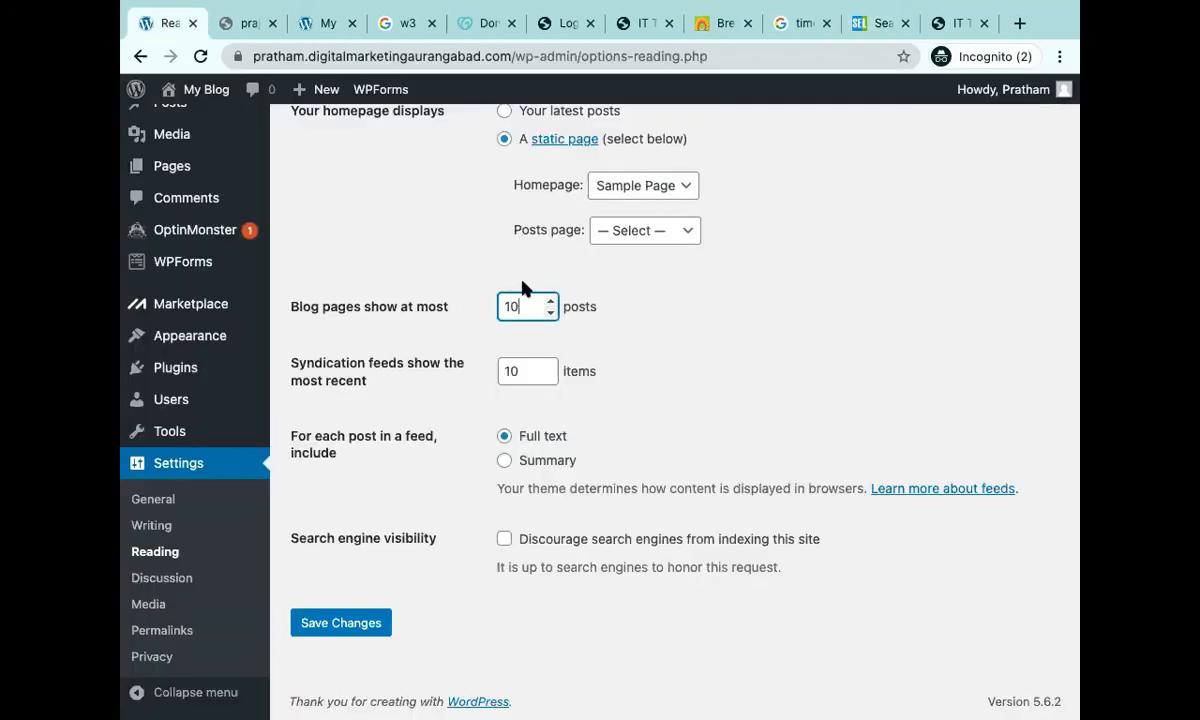
text(00000)
text(0)
key(BackSpace)
key(BackSpace)
key(BackSpace)
key(BackSpace)
key(BackSpace)
key(BackSpace)
drag(382, 382, 324, 372)
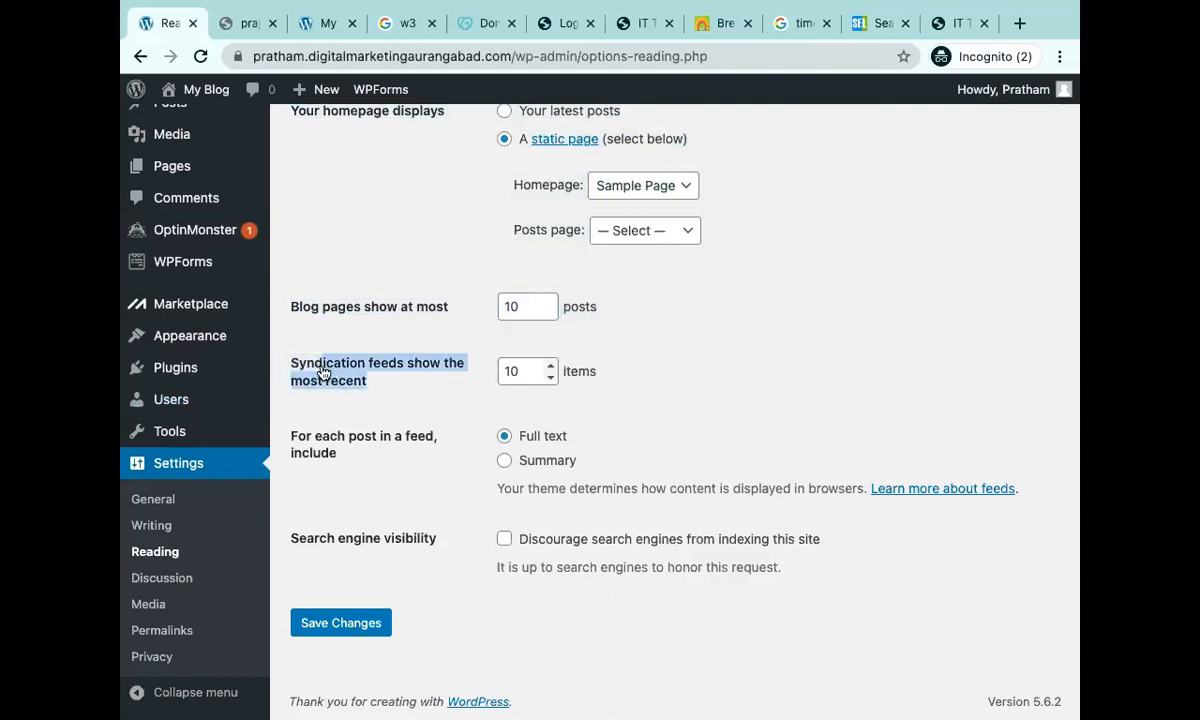
click(342, 377)
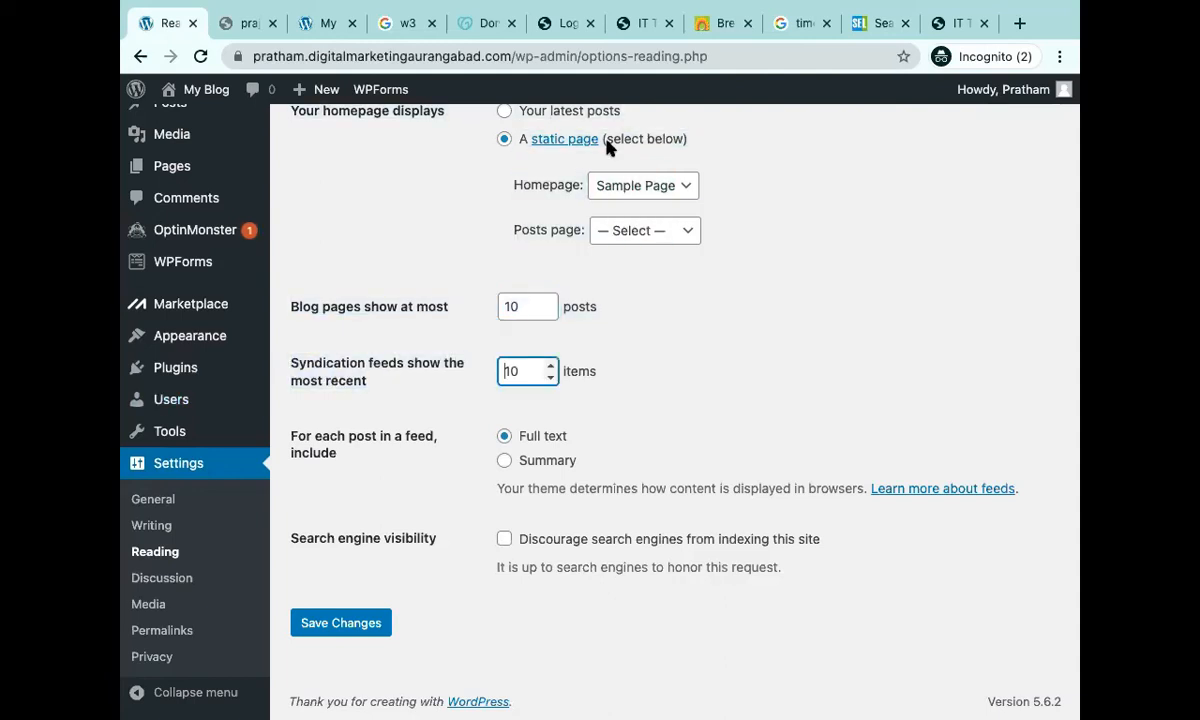
click(1019, 23)
Search Google for 'syndication feeds' and highlight the Oracle syndicated feed definition.
text(syndicat)
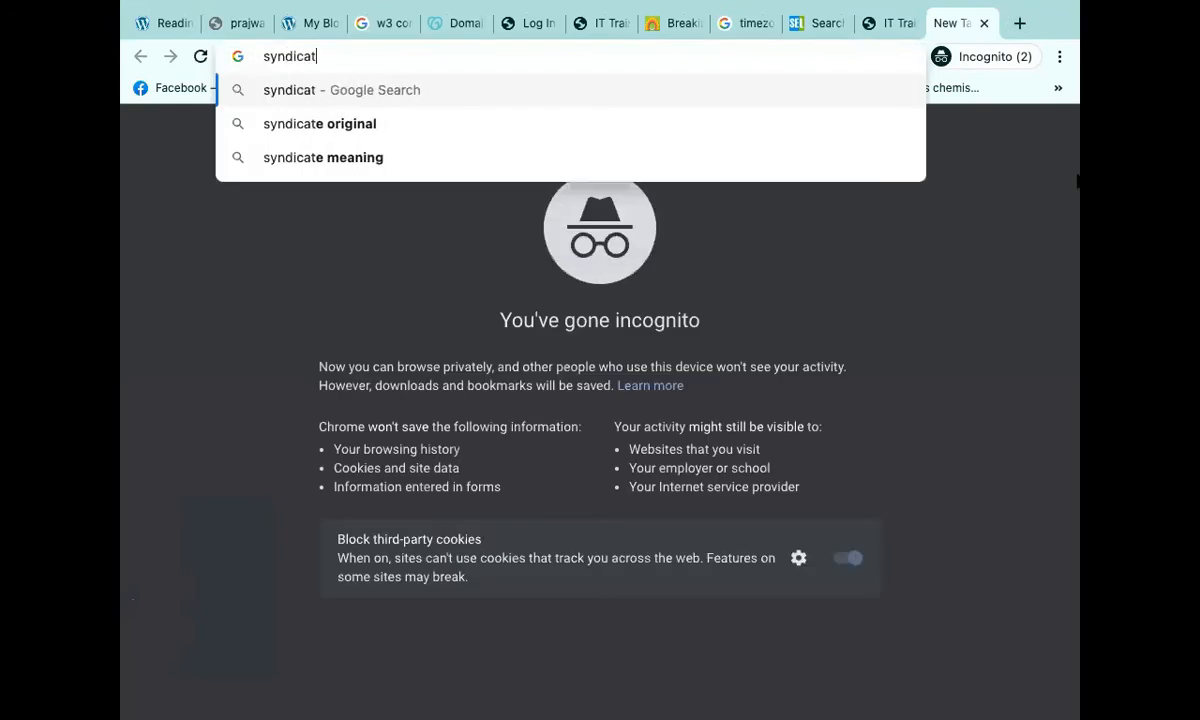
text(ion f)
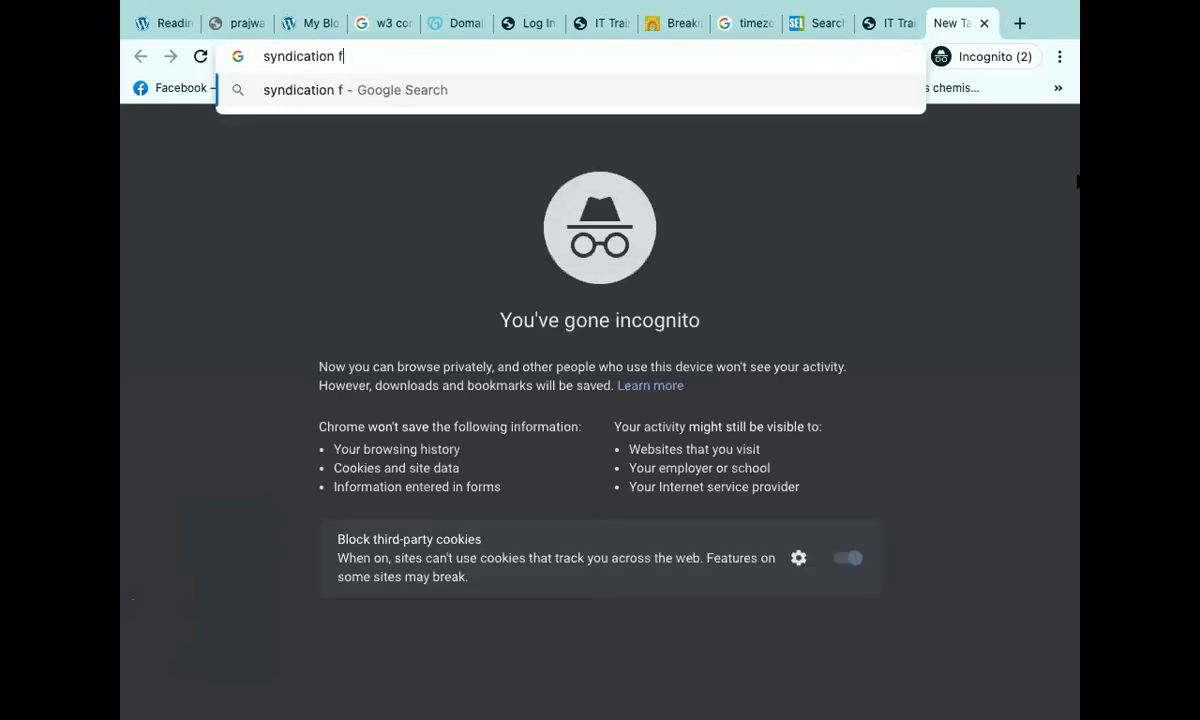
text(eeds)
key(Return)
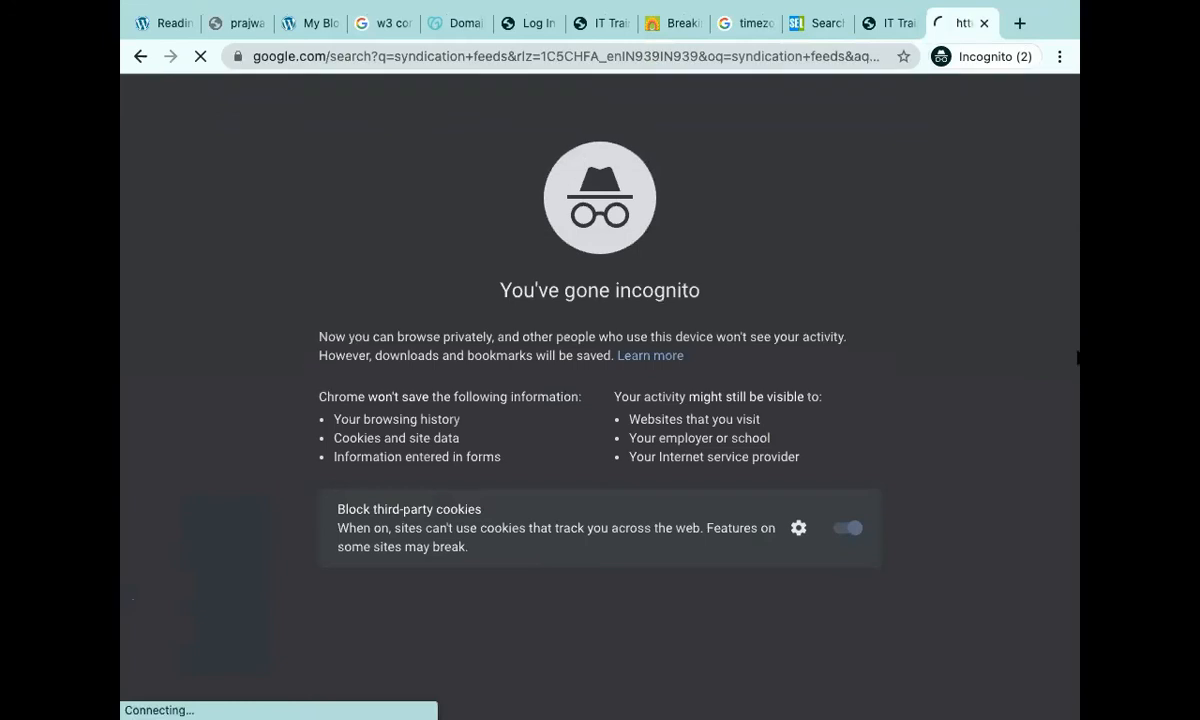
scroll(849, 401, down, 2)
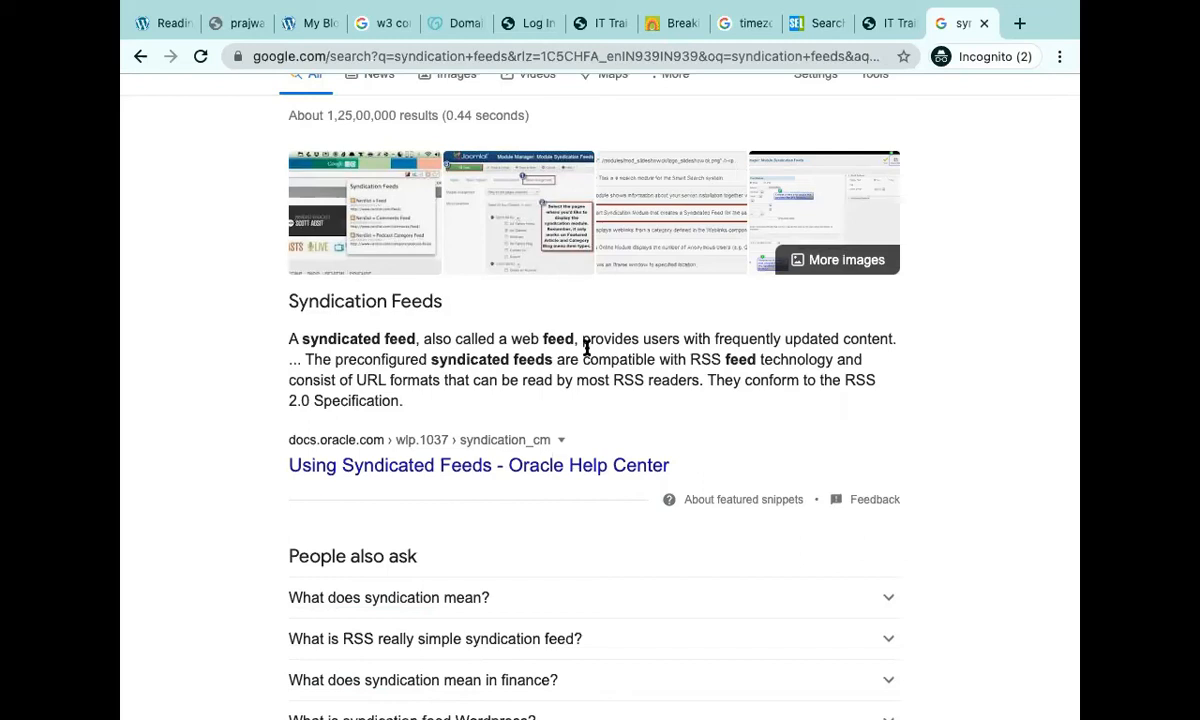
drag(290, 302, 623, 381)
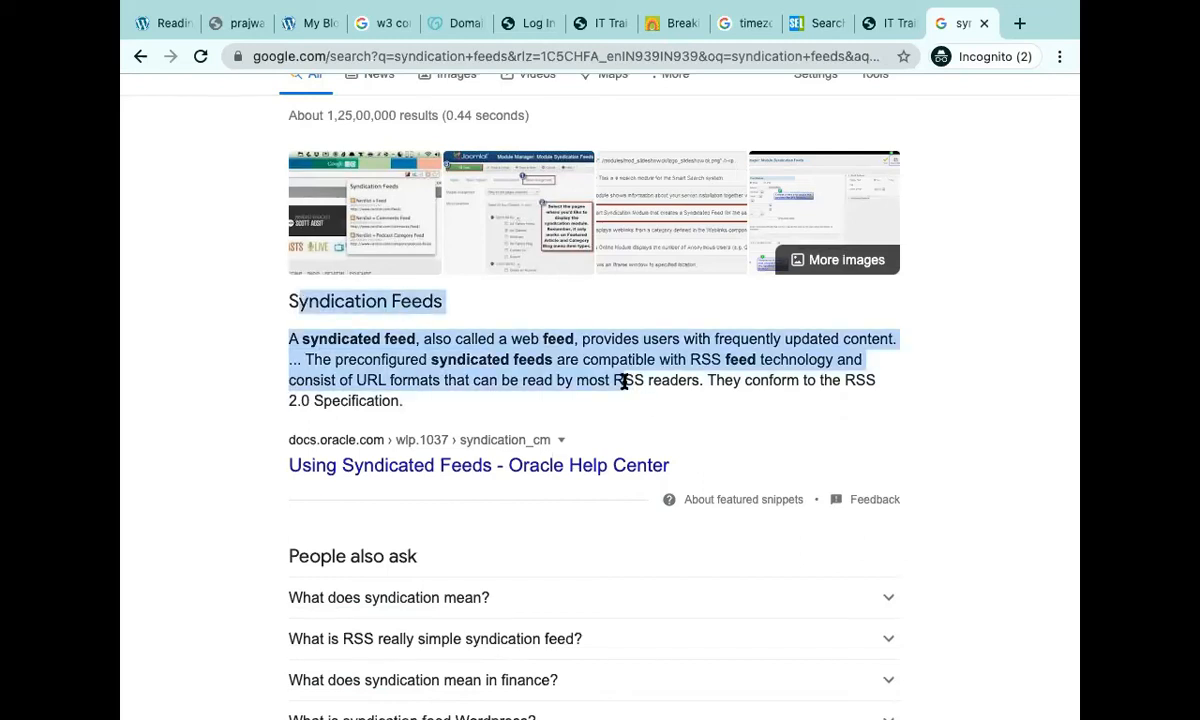
scroll(528, 193, up, 2)
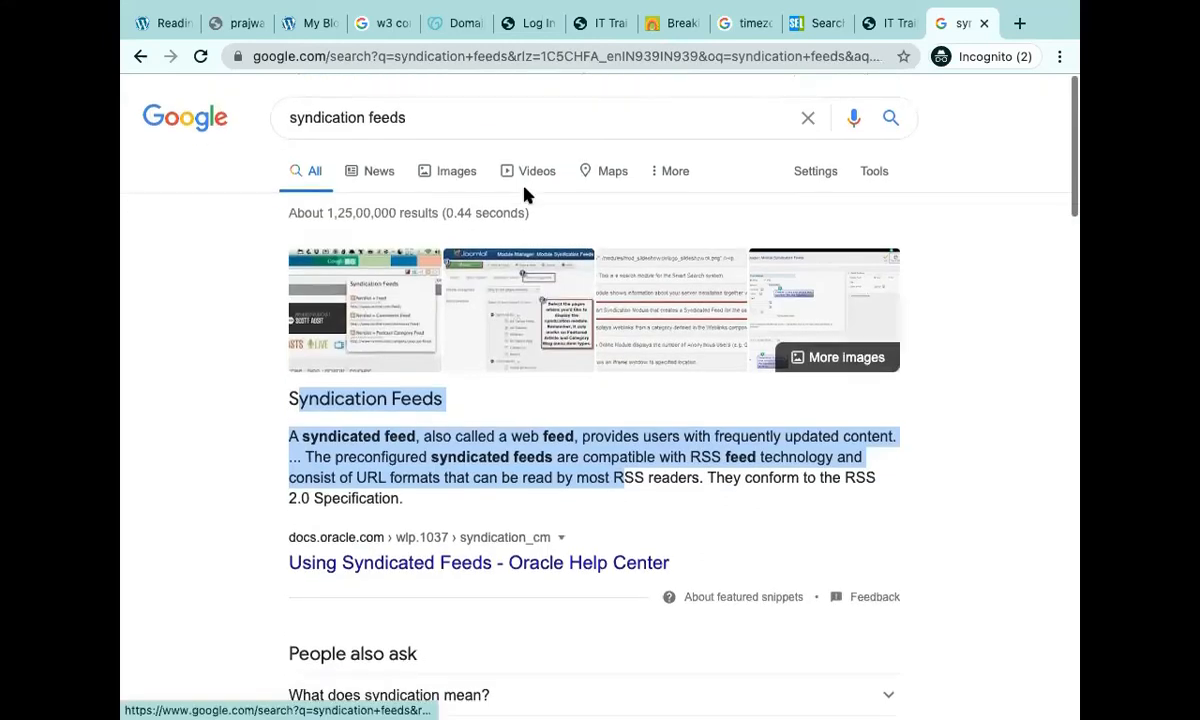
click(563, 69)
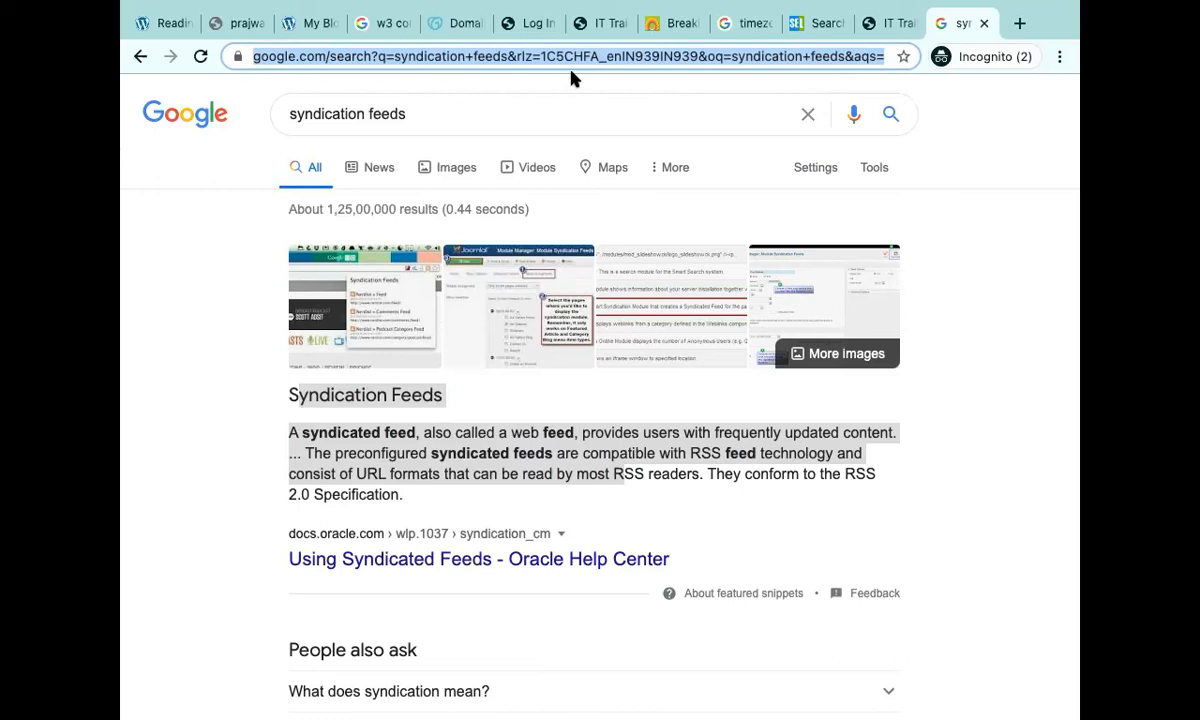
click(693, 480)
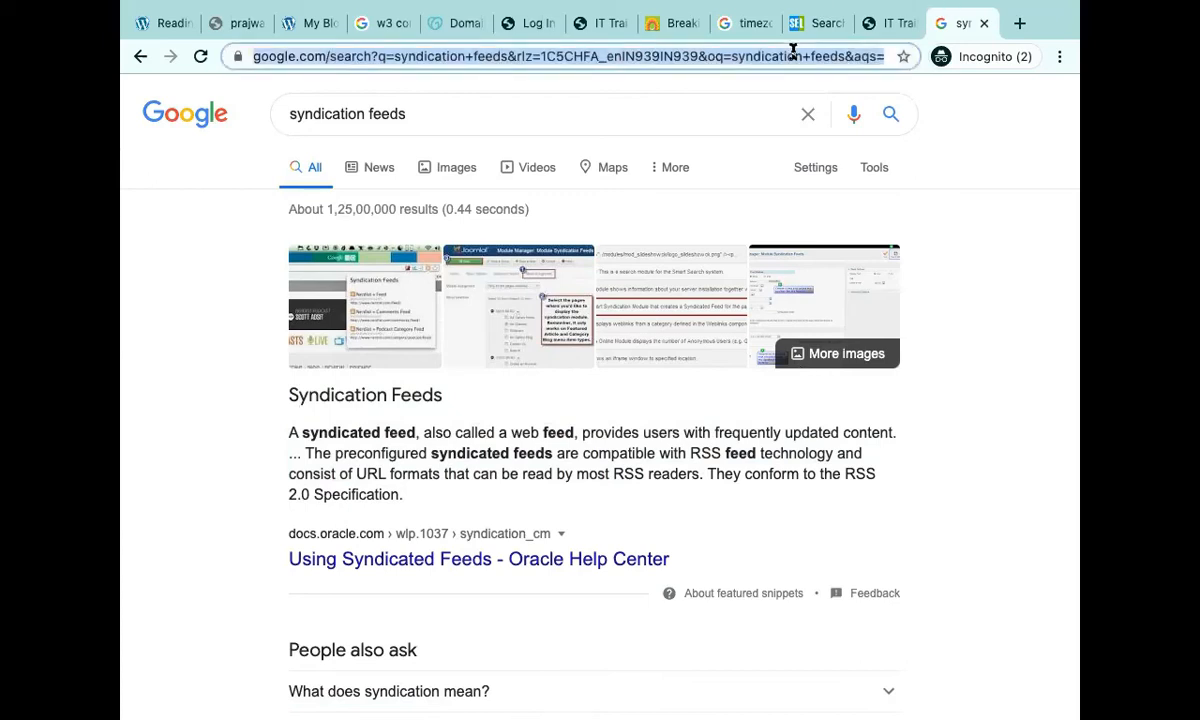
Search Google for 'rss feeds' and browse the RSS Wikipedia result and knowledge panel.
text(tol)
key(BackSpace)
key(BackSpace)
key(BackSpace)
text(rss feeds)
key(Return)
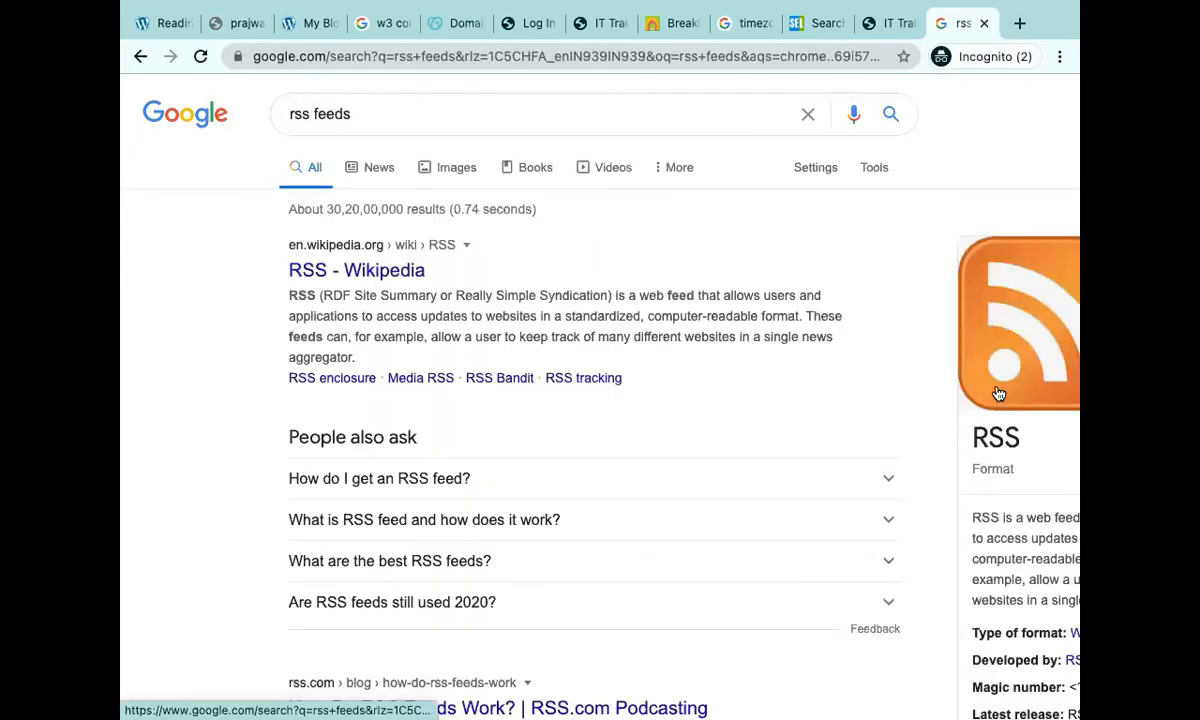
scroll(998, 393, right, 2)
scroll(1010, 395, right, 2)
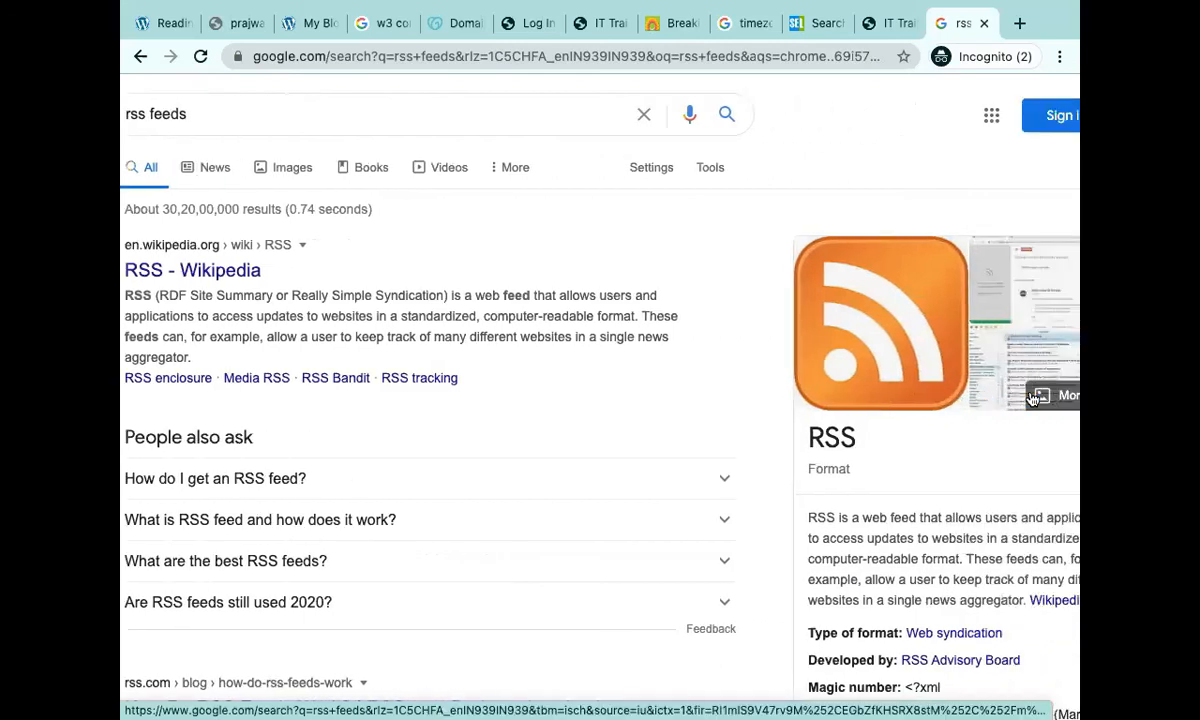
scroll(1033, 398, right, 1)
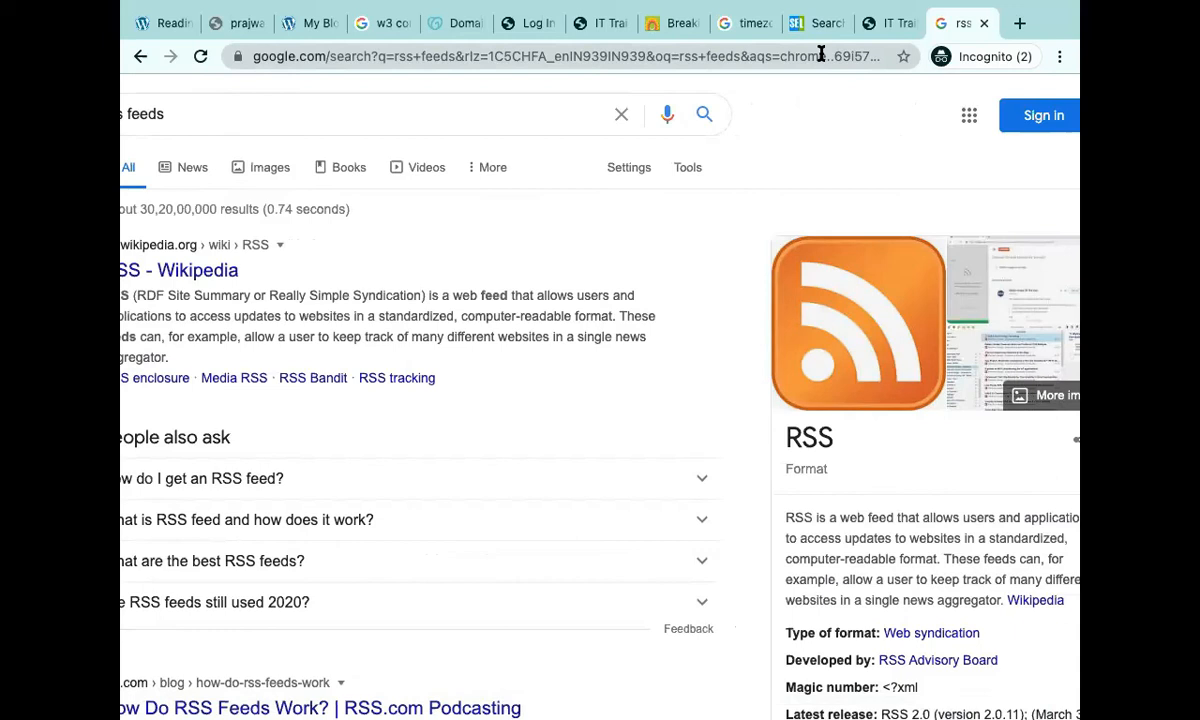
scroll(702, 273, right, 1)
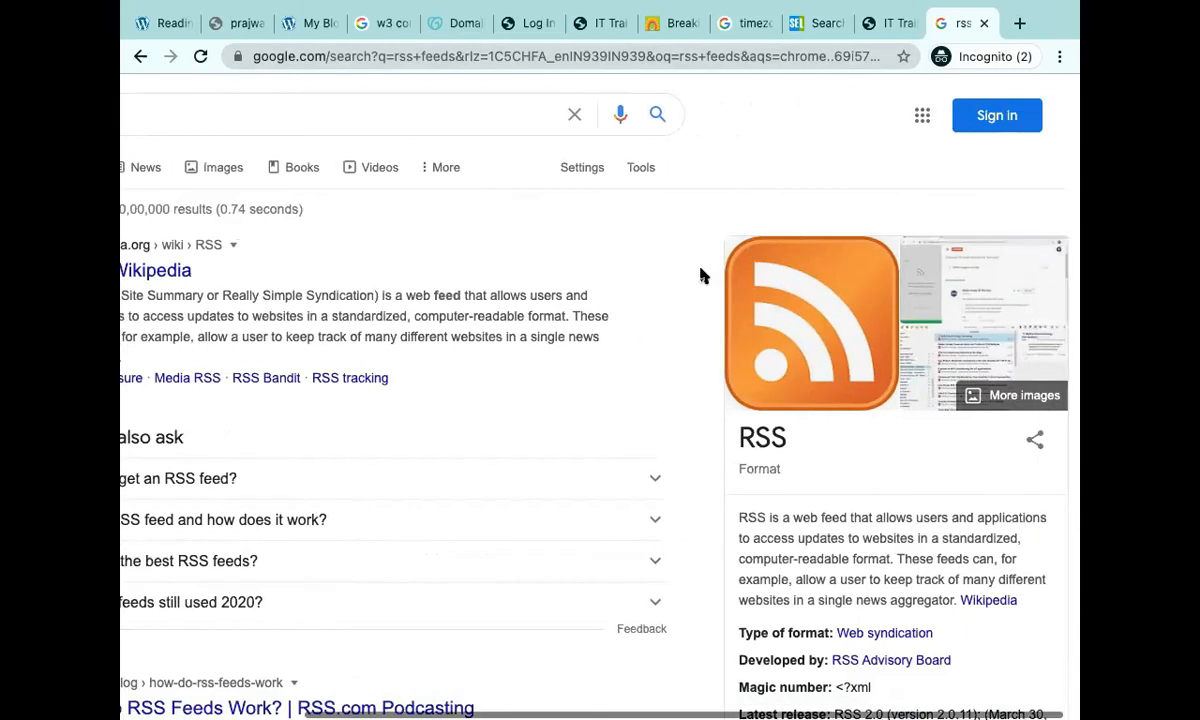
scroll(702, 273, down, 1)
scroll(850, 340, down, 3)
scroll(943, 412, up, 4)
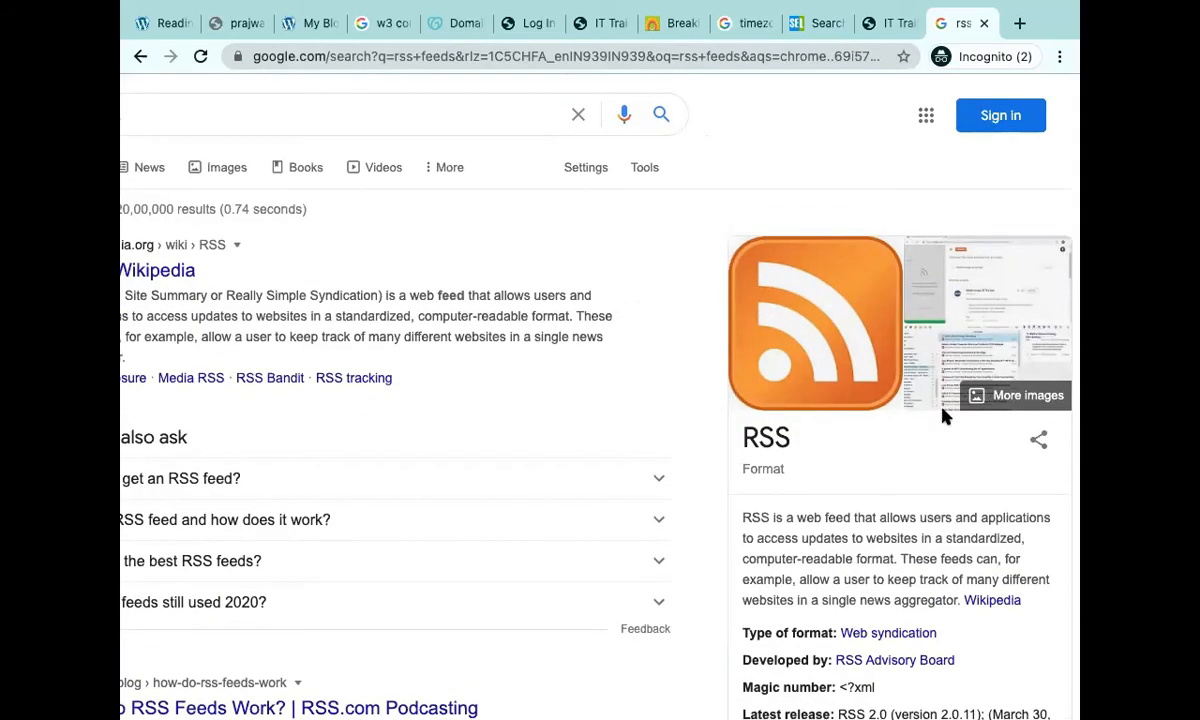
scroll(944, 416, left, 4)
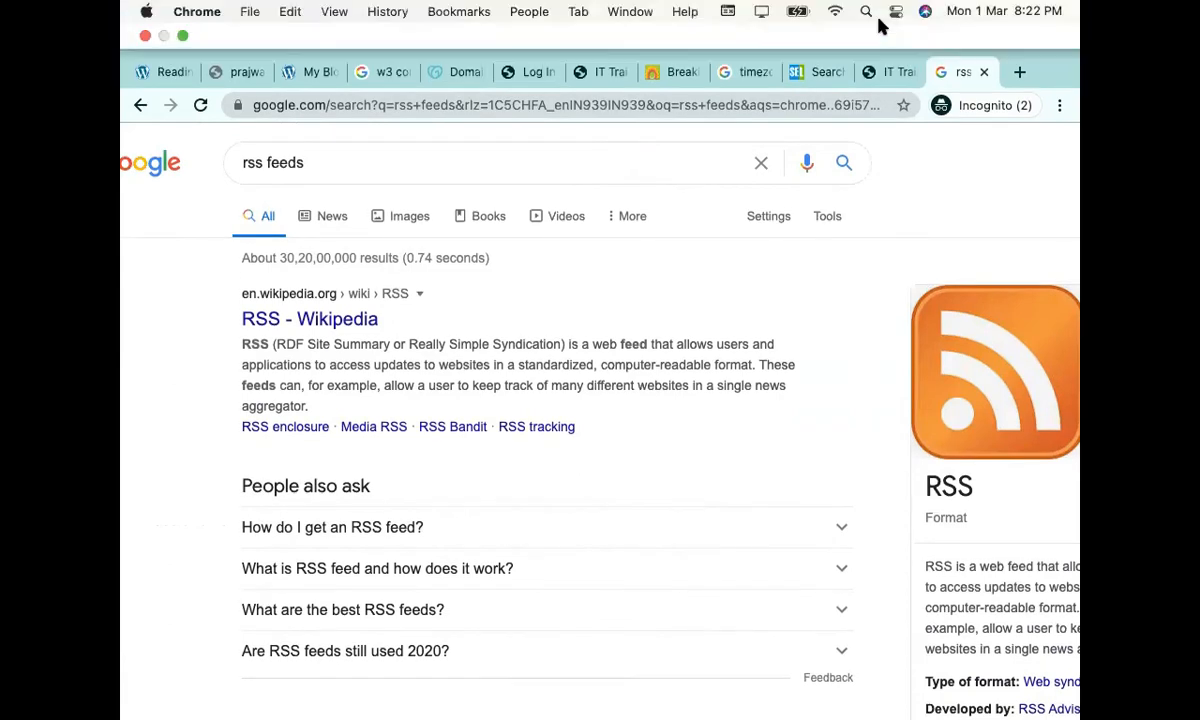
key(super+space)
Scroll the Ingenious Academy homepage through its team and Learner-Centric Training Method sections.
click(876, 78)
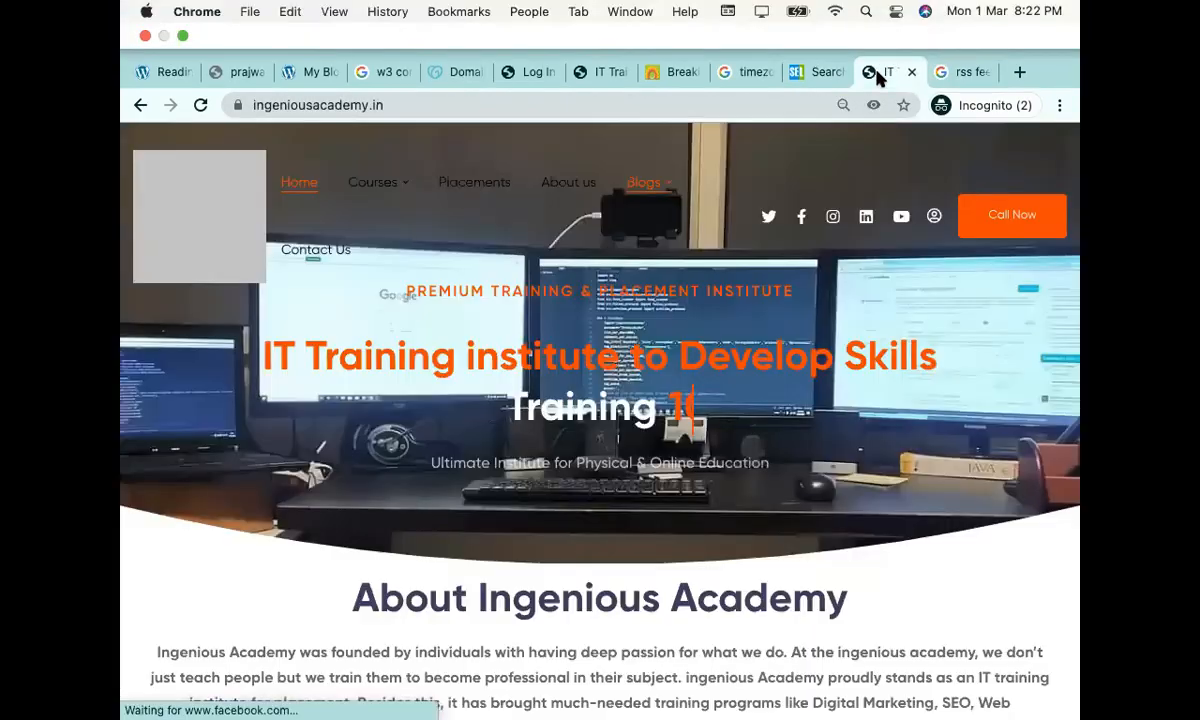
scroll(712, 410, down, 5)
scroll(712, 410, down, 1)
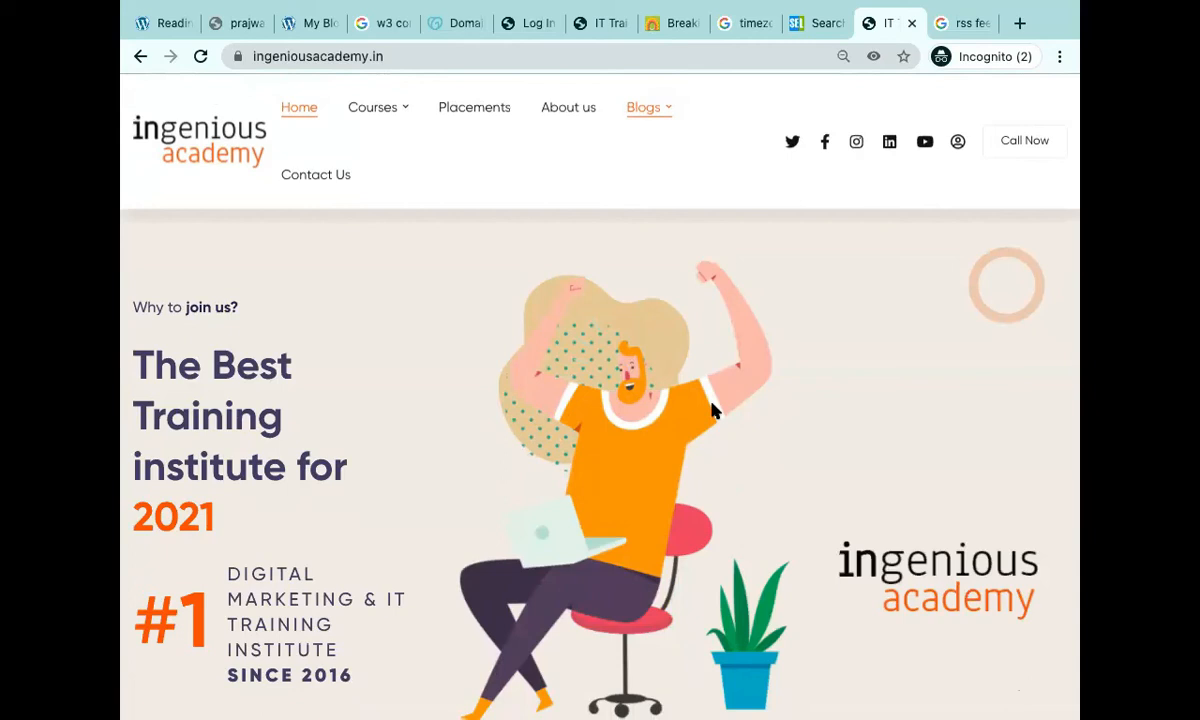
scroll(712, 410, down, 6)
scroll(714, 410, down, 2)
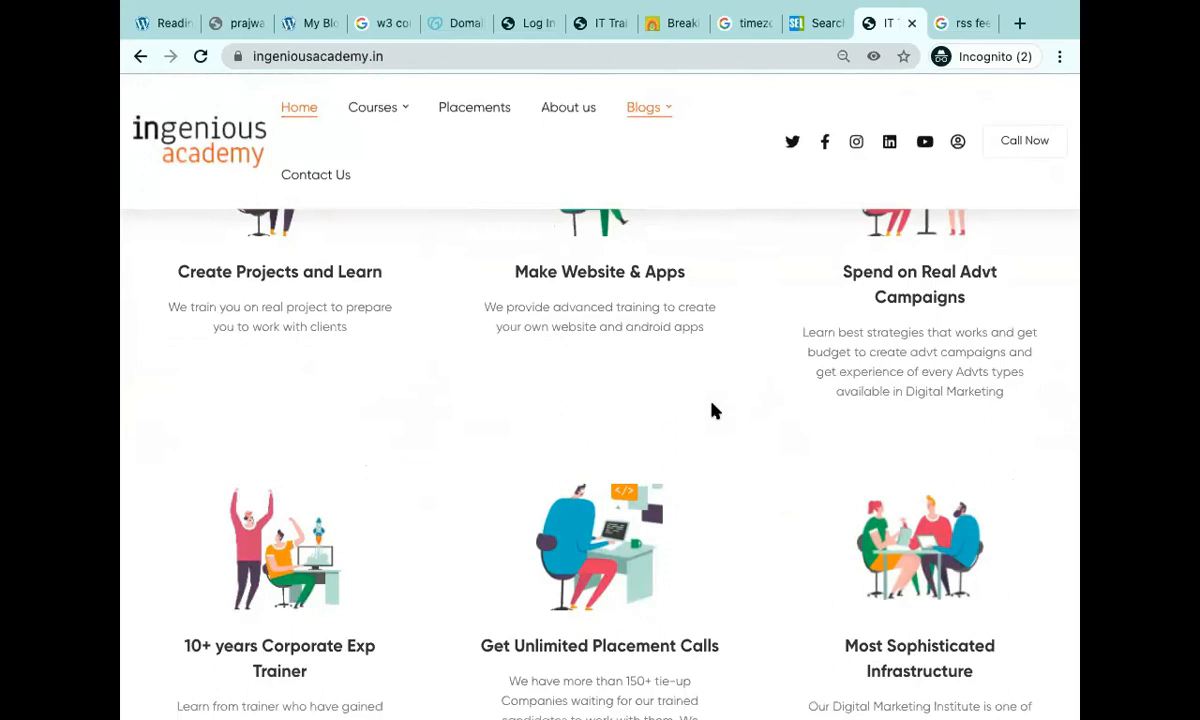
scroll(713, 410, down, 10)
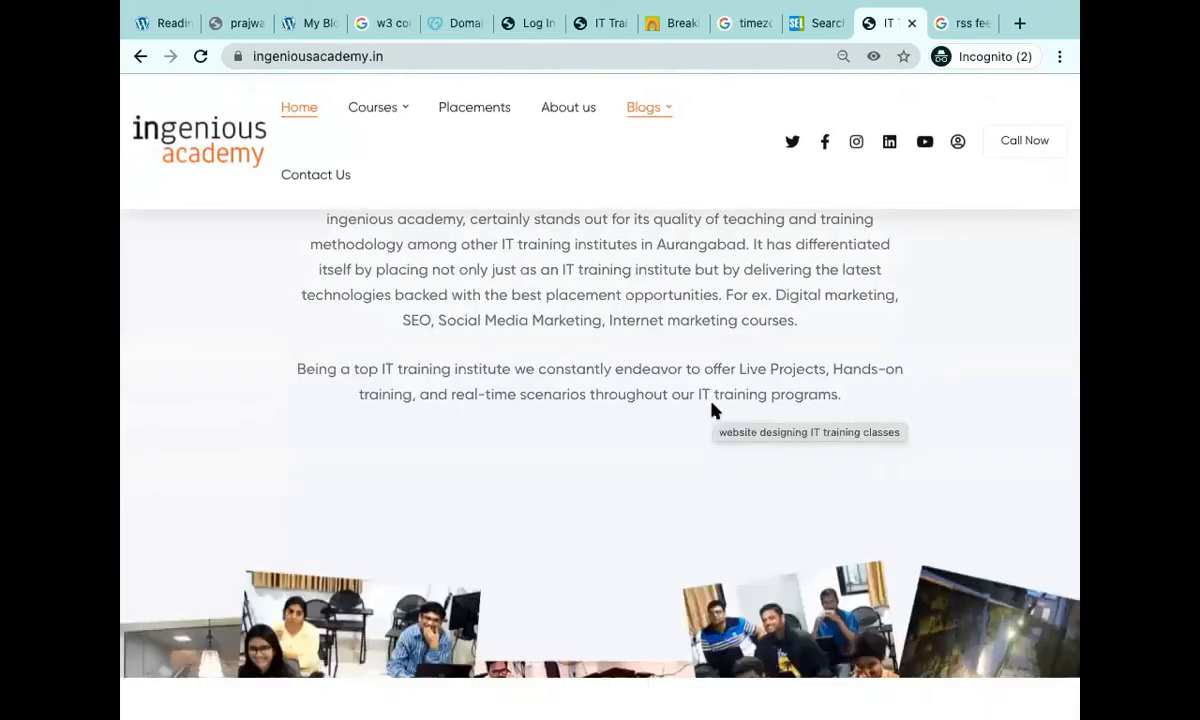
scroll(714, 410, down, 10)
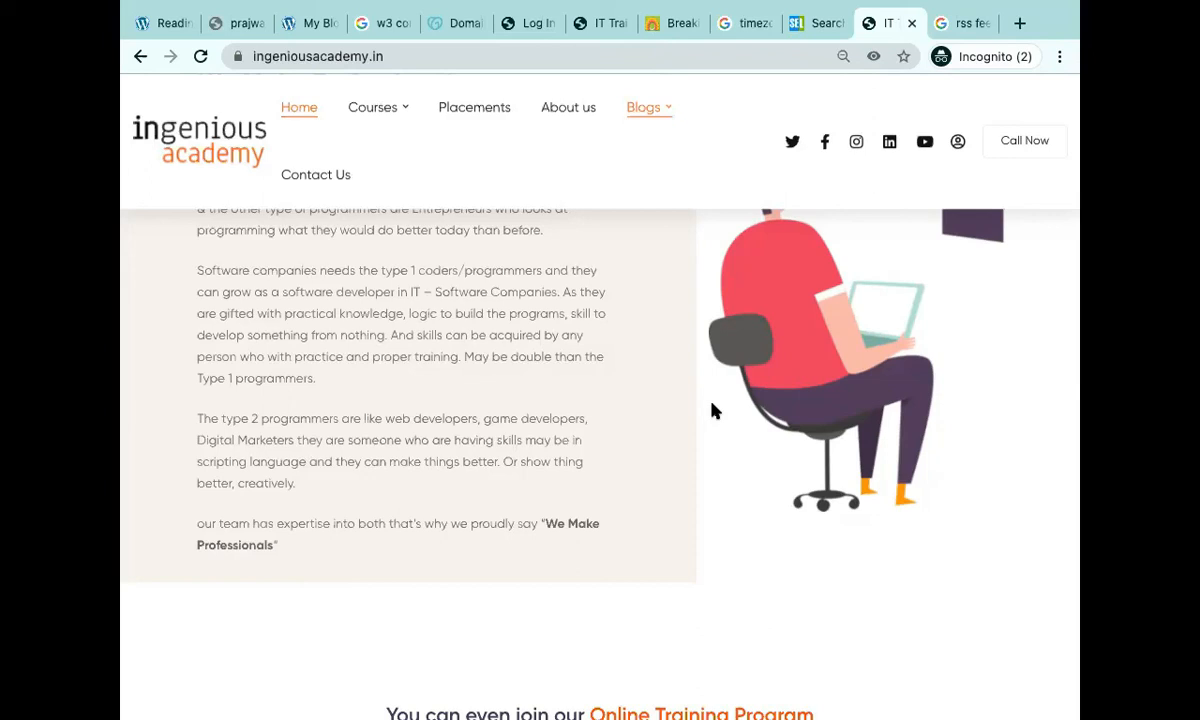
scroll(763, 557, up, 10)
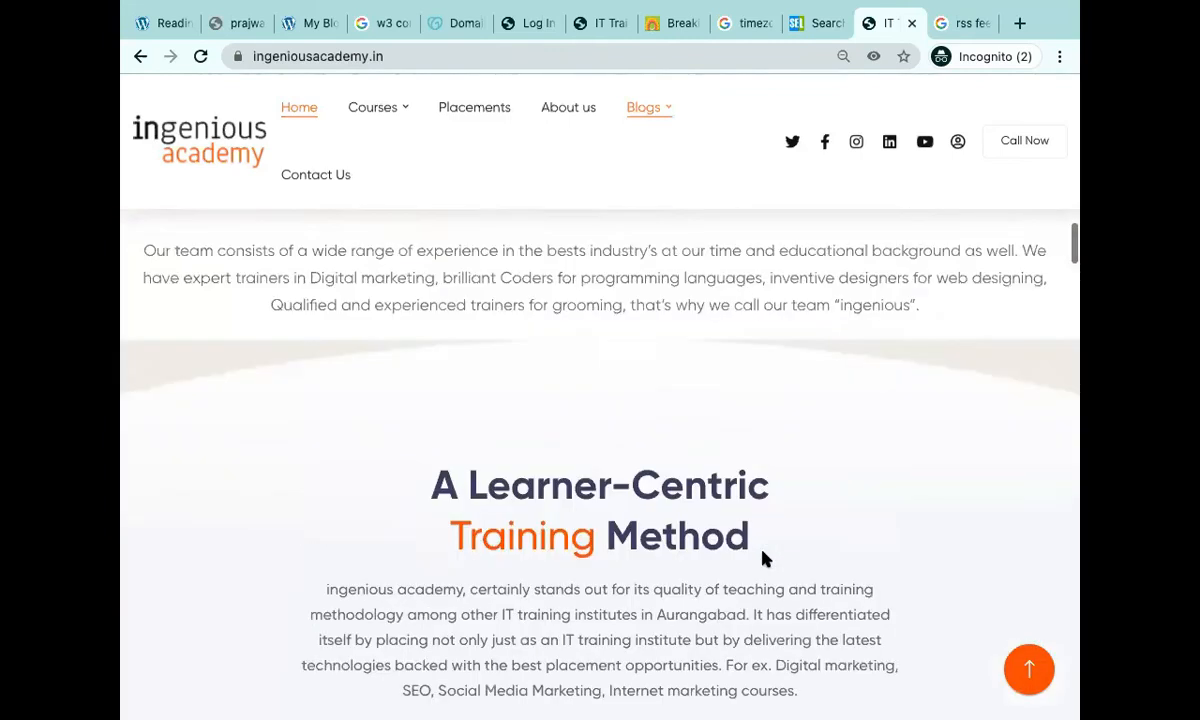
scroll(763, 557, up, 2)
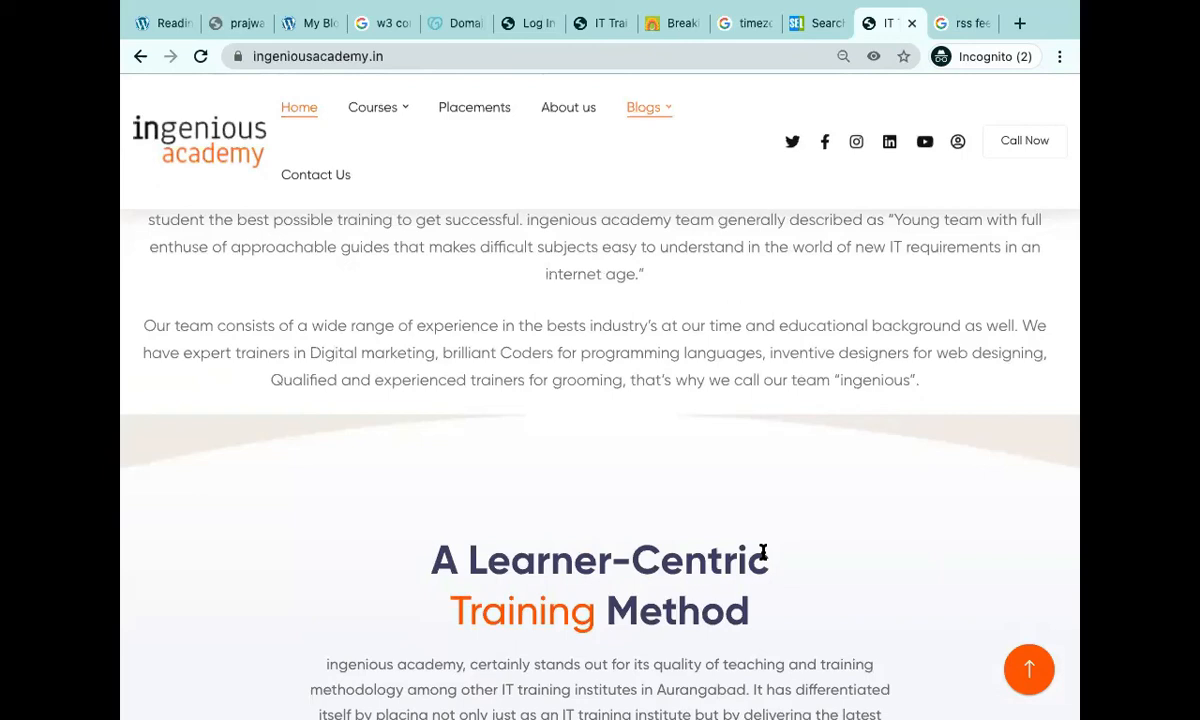
Alternate between the Search Engine Land and Ingenious Academy tabs, settling on Search Engine Land's article list.
click(800, 30)
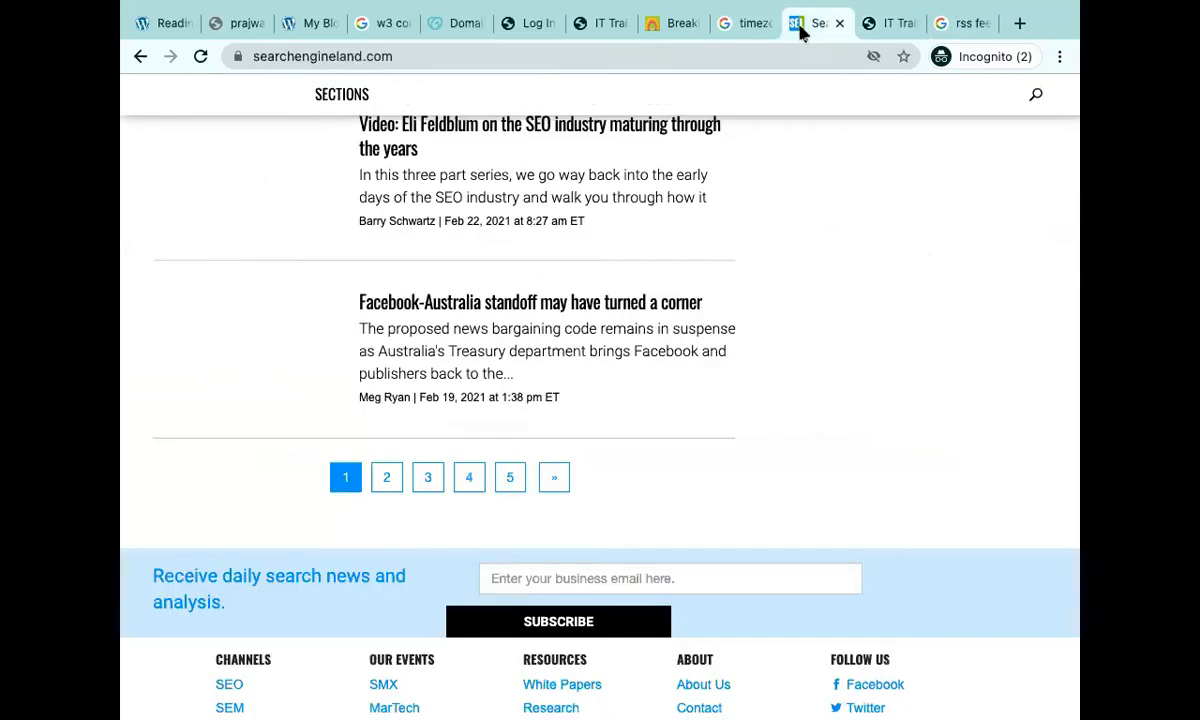
click(873, 30)
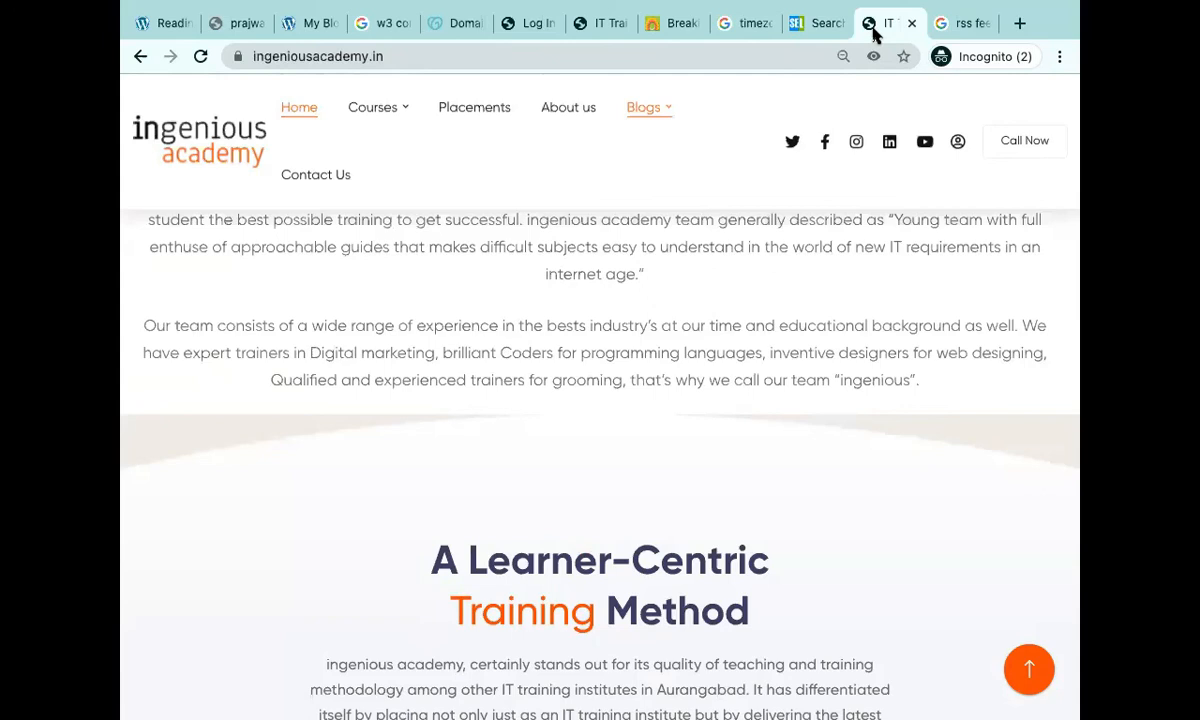
click(822, 28)
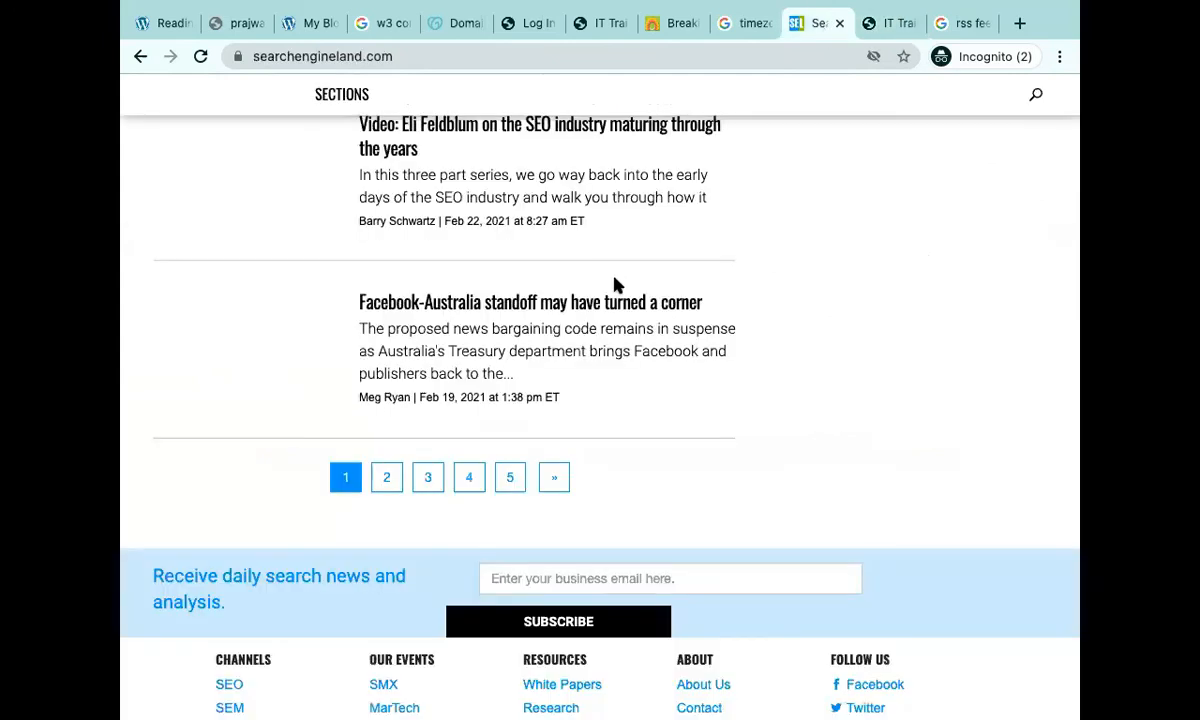
click(886, 25)
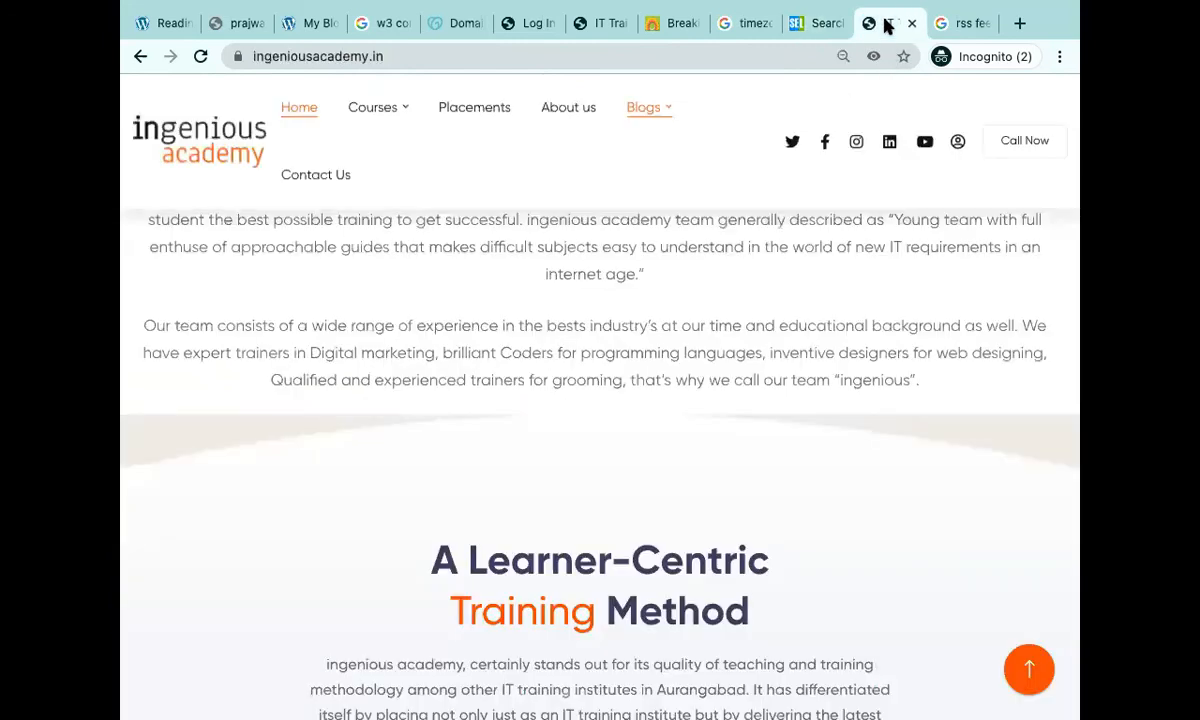
click(798, 30)
click(903, 33)
click(800, 25)
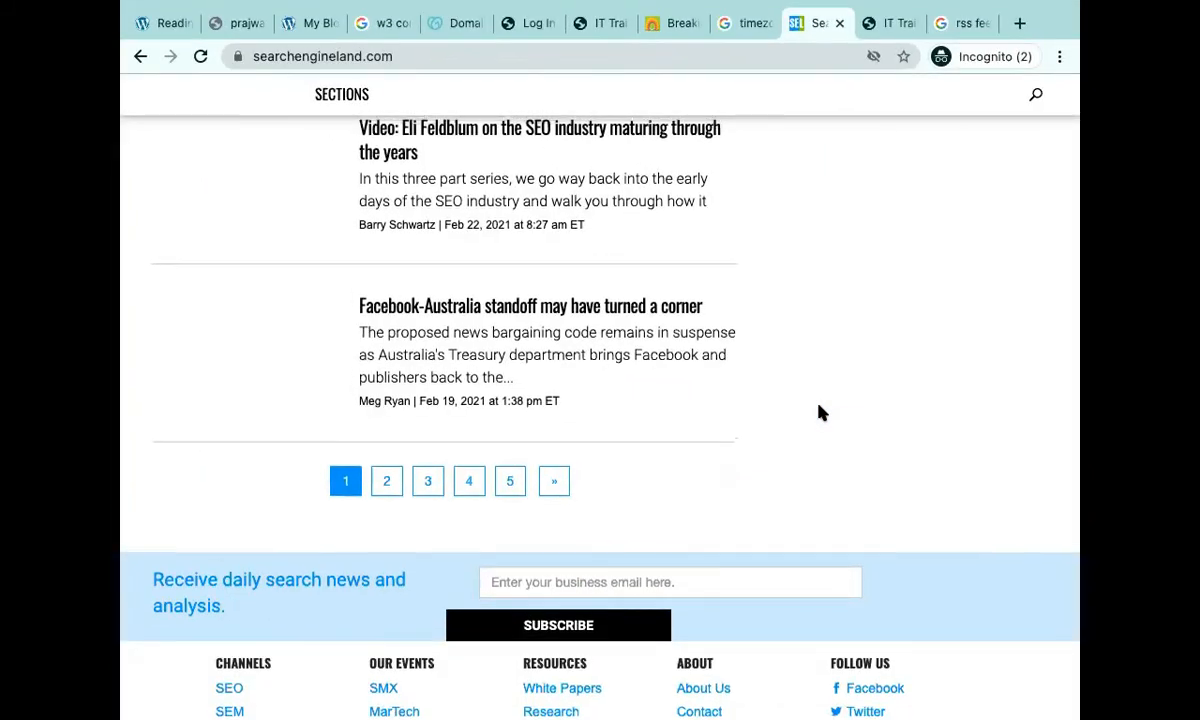
scroll(818, 413, up, 2)
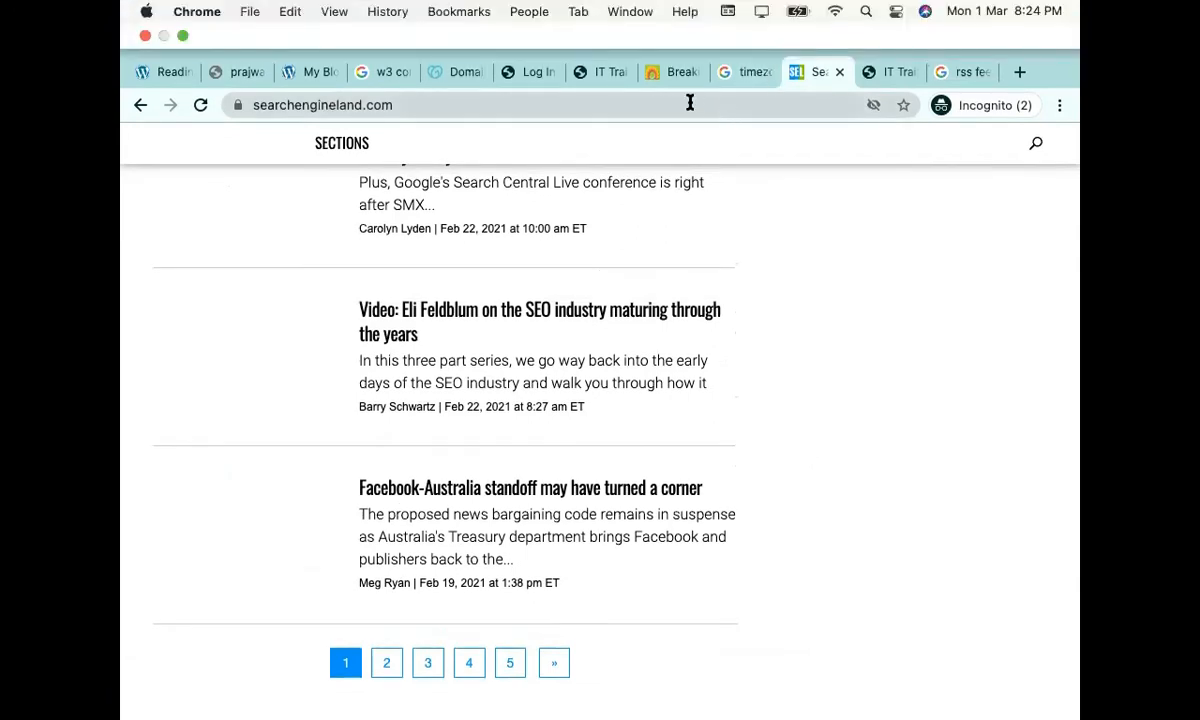
click(689, 103)
Search 'toi rss' and open the Times of India RSS Feeds page.
text(toi rss)
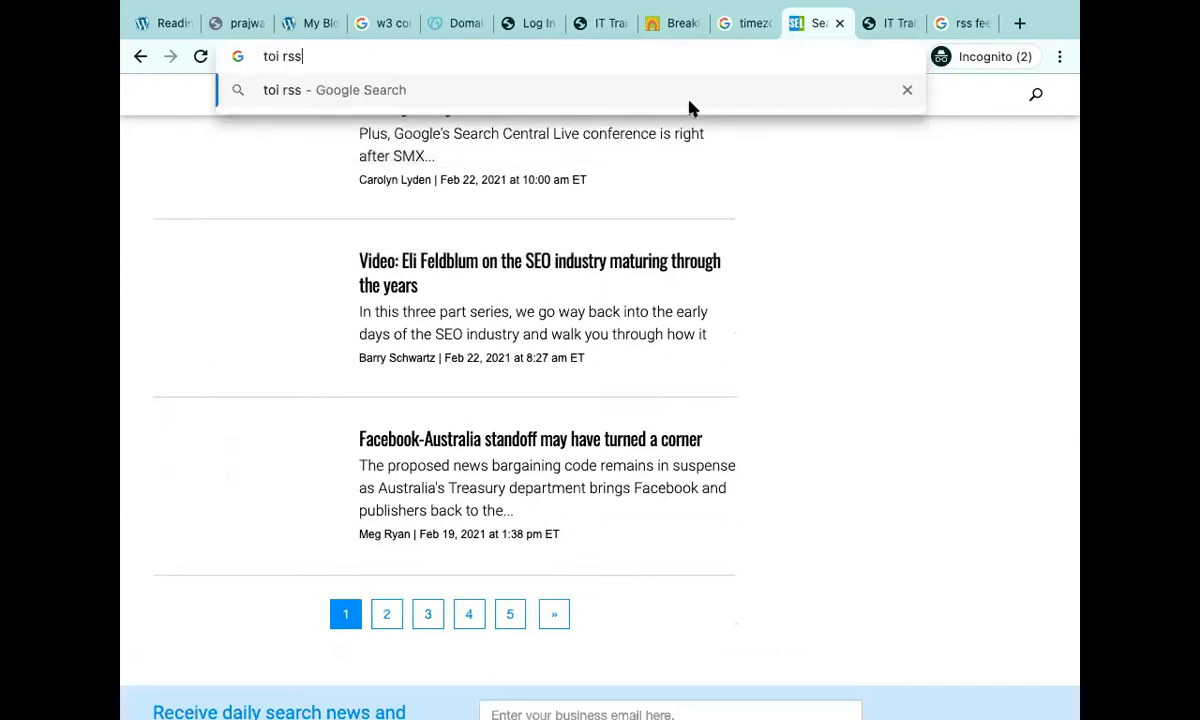
key(Return)
click(459, 272)
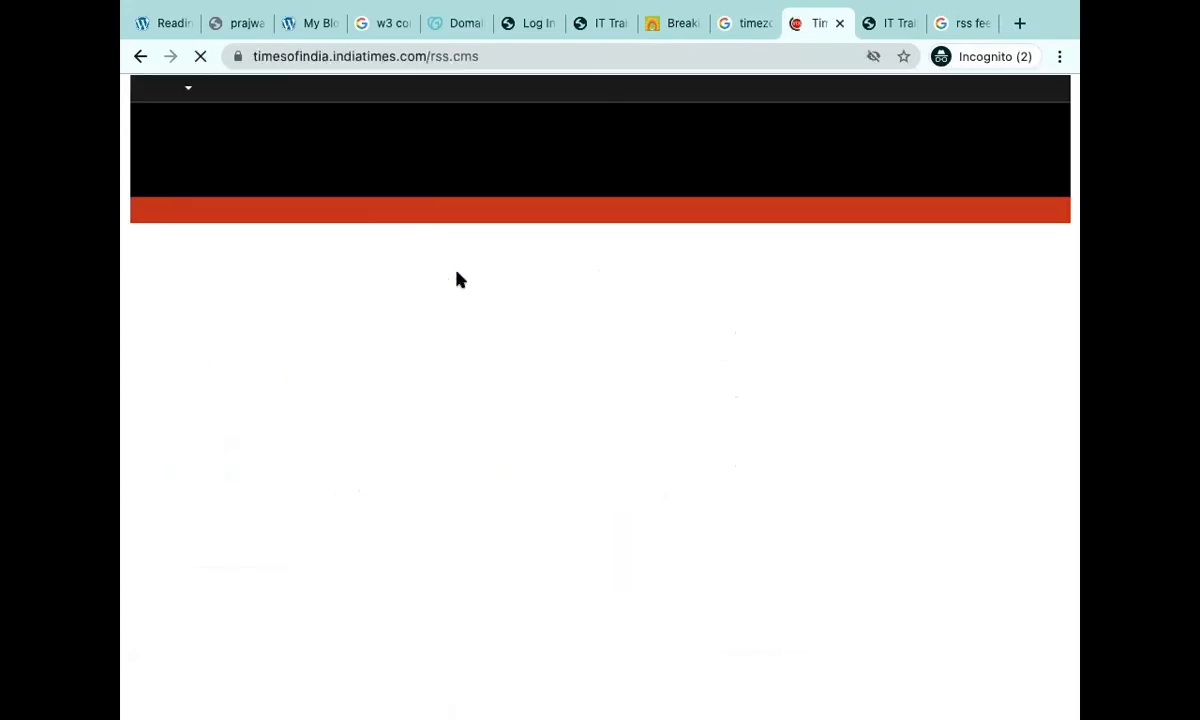
scroll(459, 279, down, 3)
scroll(457, 279, down, 2)
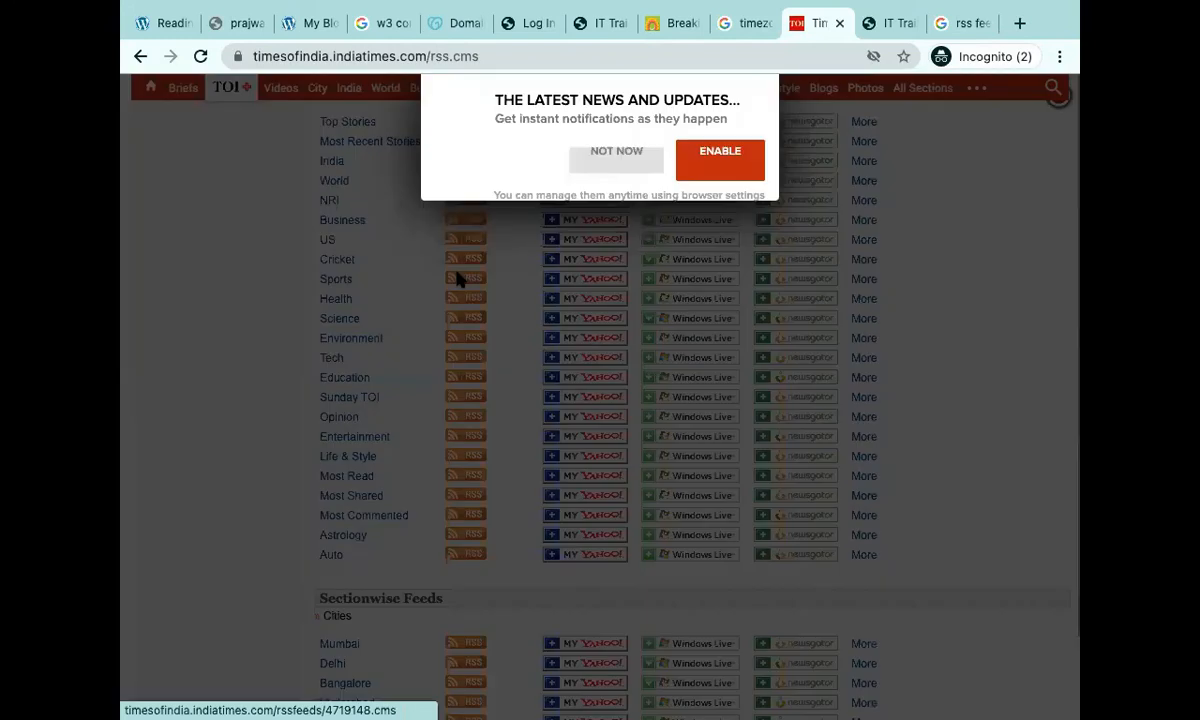
Dismiss the notification prompt, open the India news RSS feed, then return to Ingenious Academy.
click(616, 153)
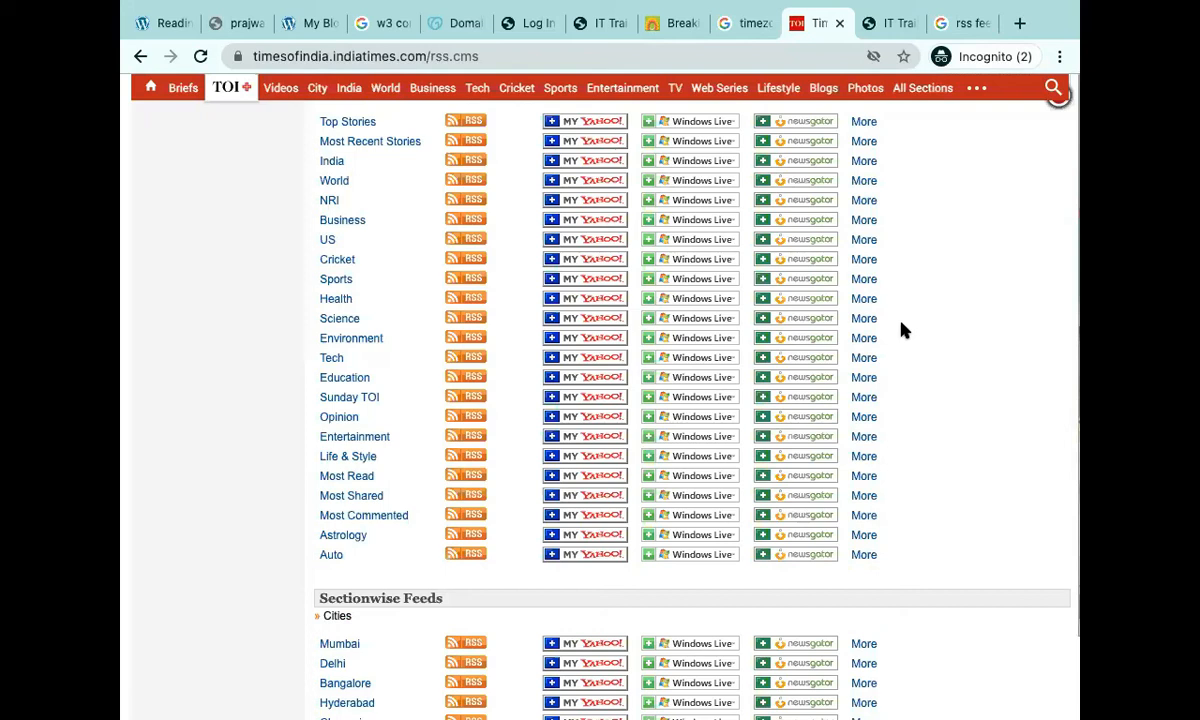
click(474, 168)
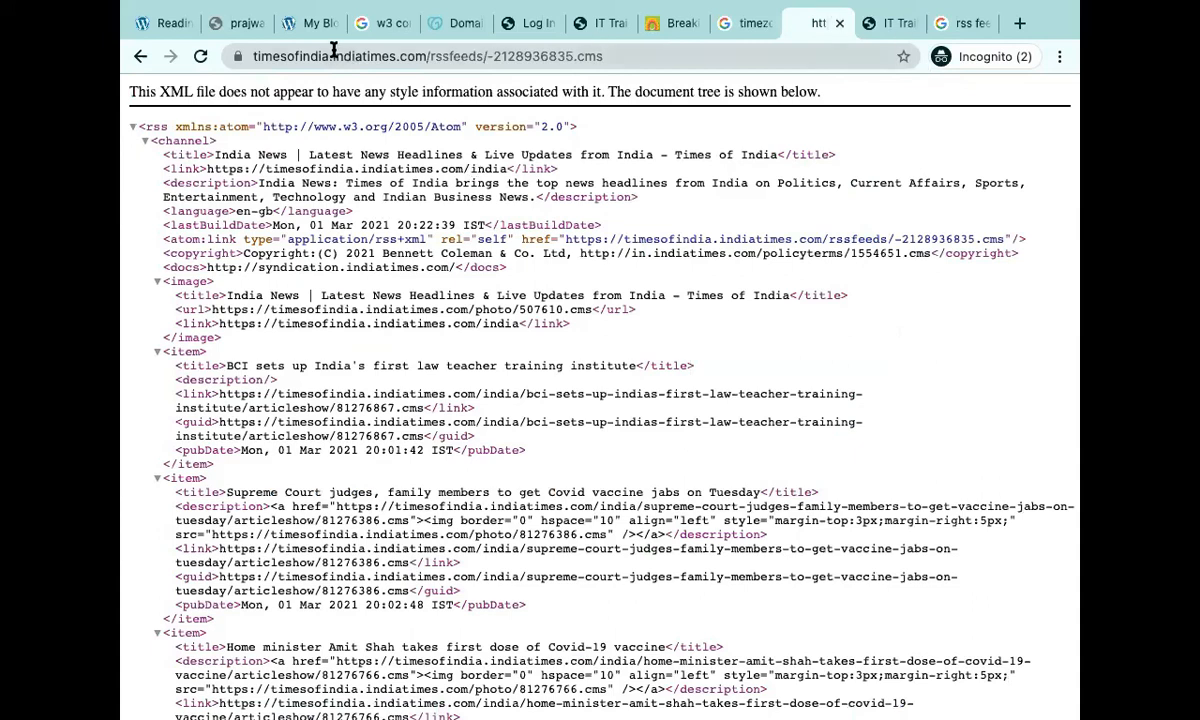
click(590, 33)
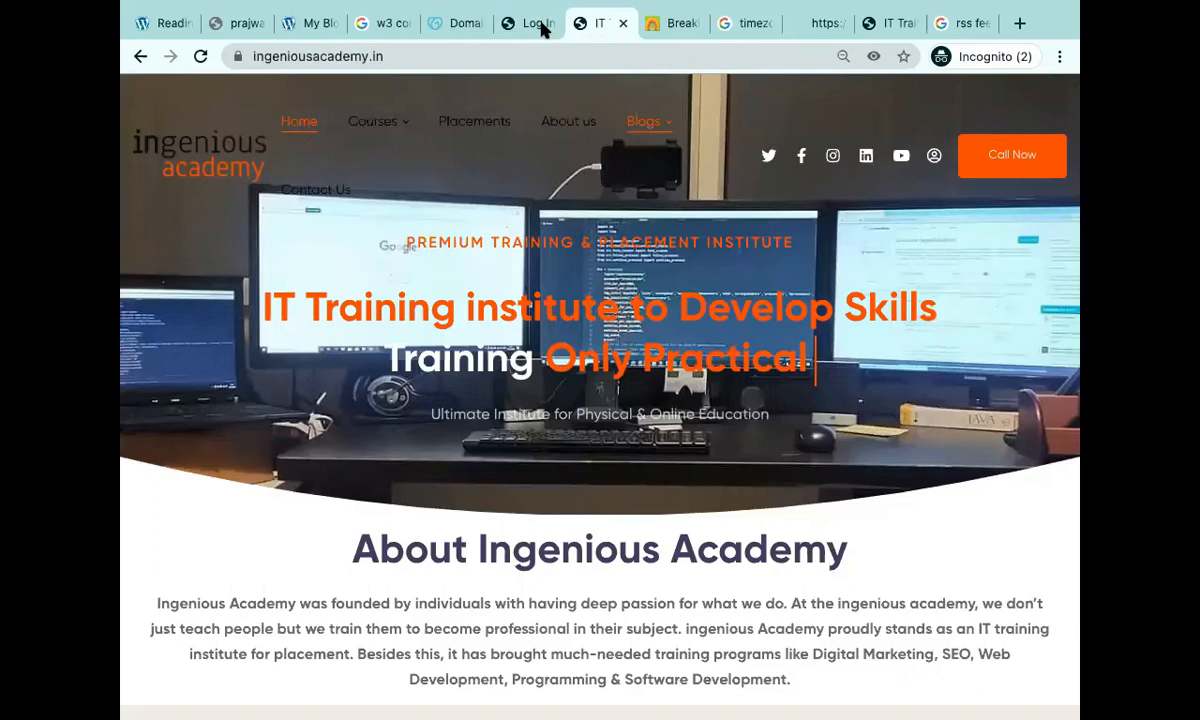
Look over the Log In, unreachable subdomain, Ingenious Academy and rss feeds tabs, ending on Reading Settings.
click(543, 27)
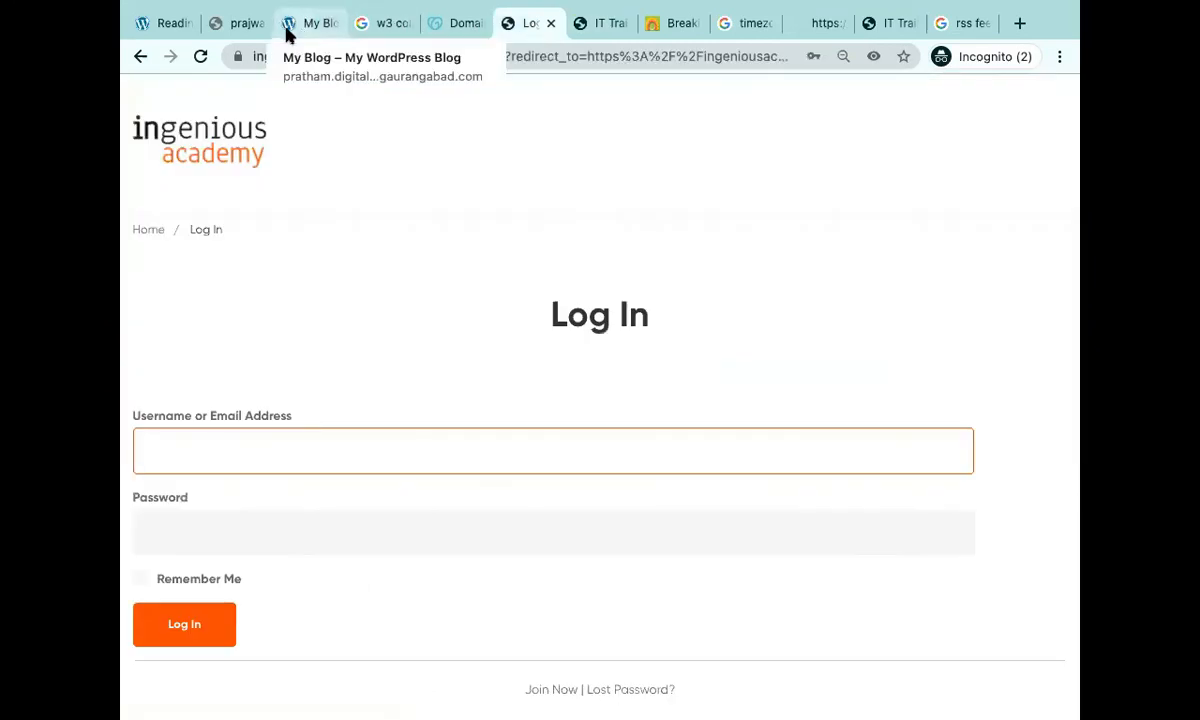
click(243, 22)
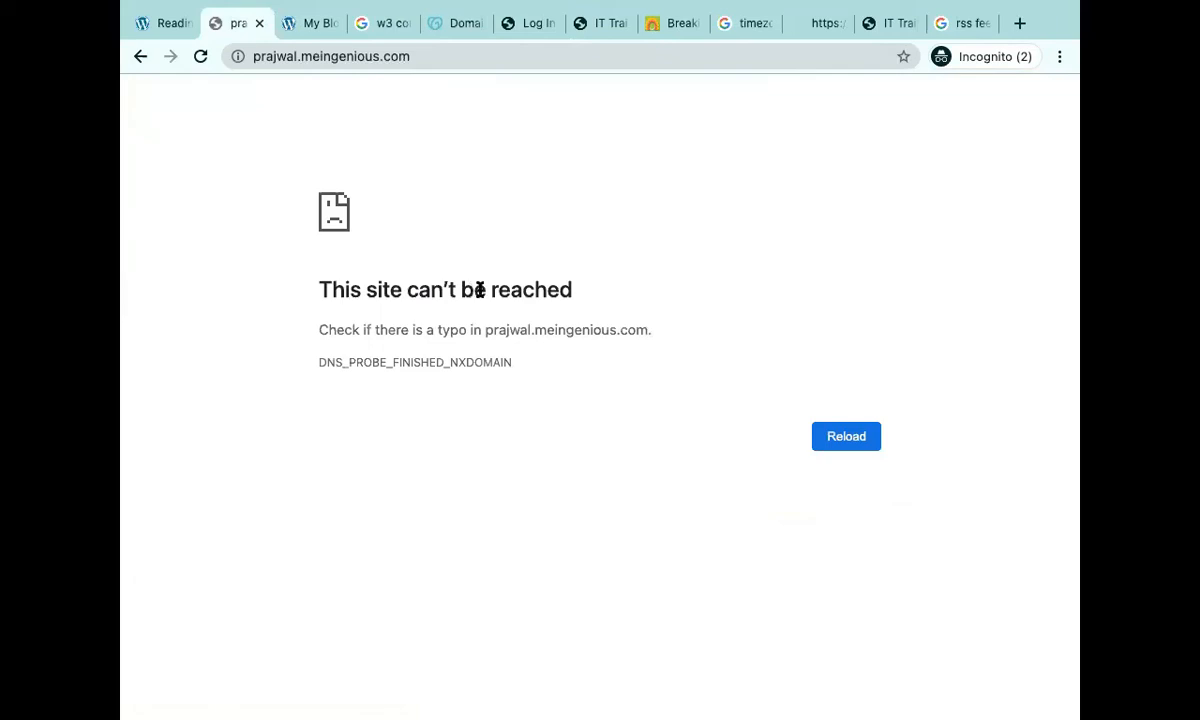
click(886, 24)
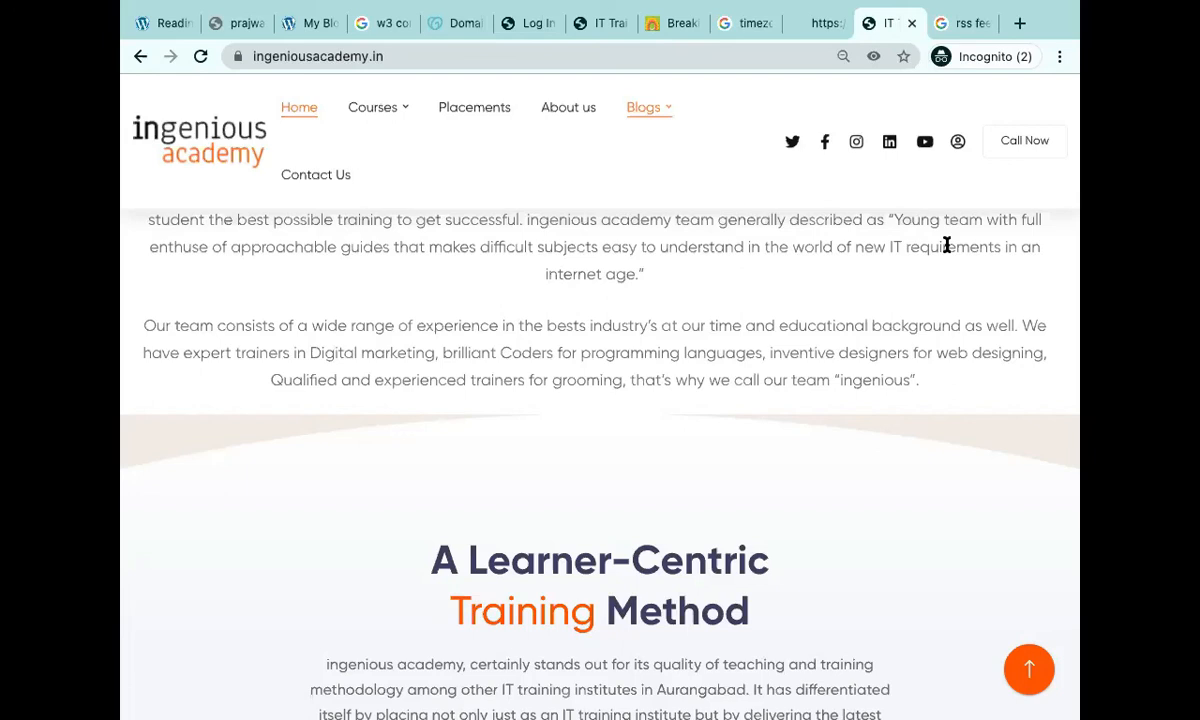
click(965, 22)
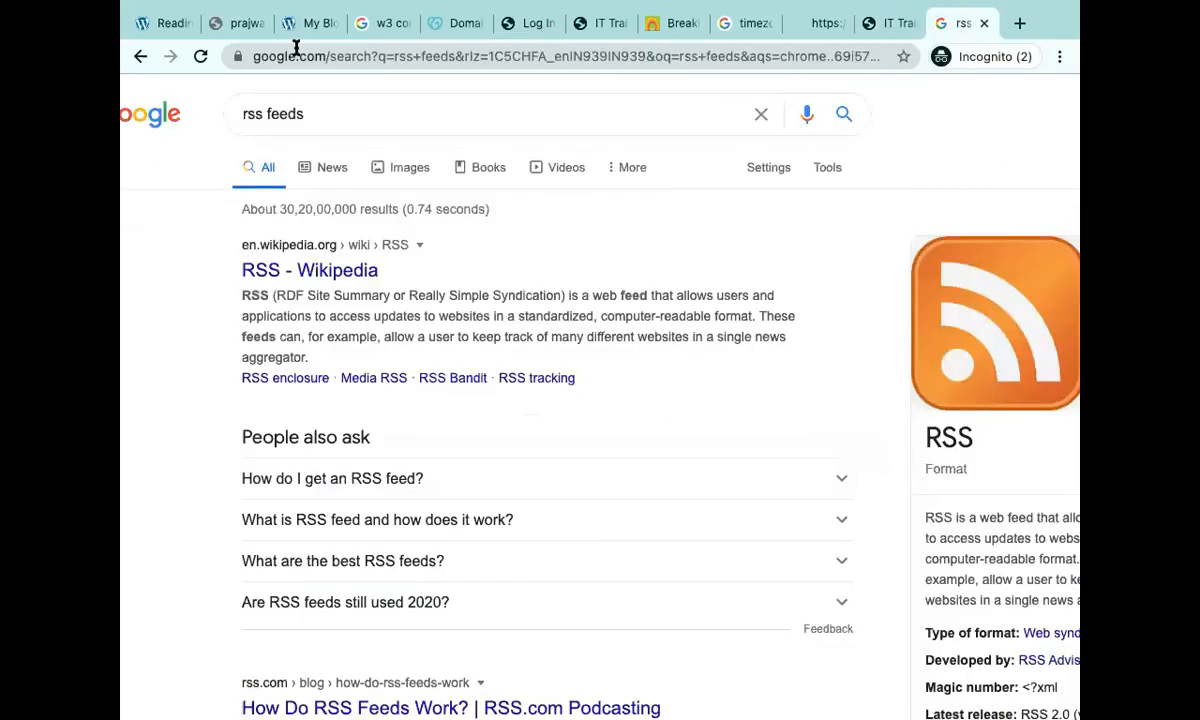
click(166, 24)
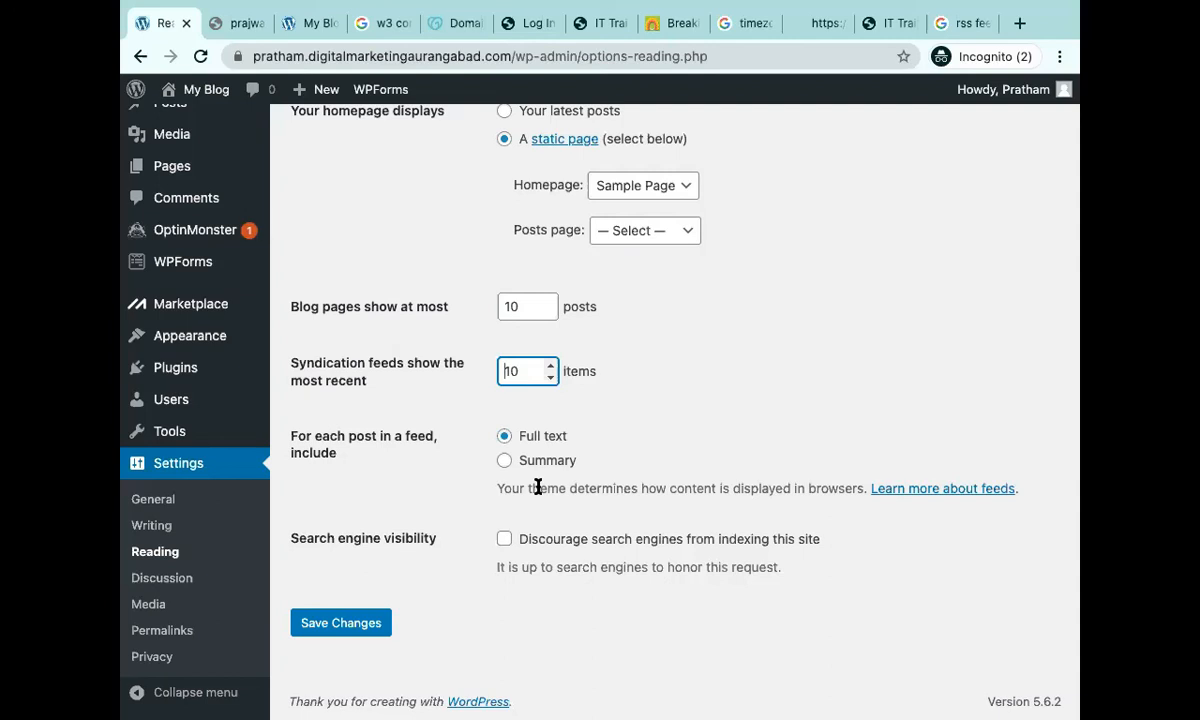
key(BackSpace)
key(BackSpace)
text(4)
click(1019, 23)
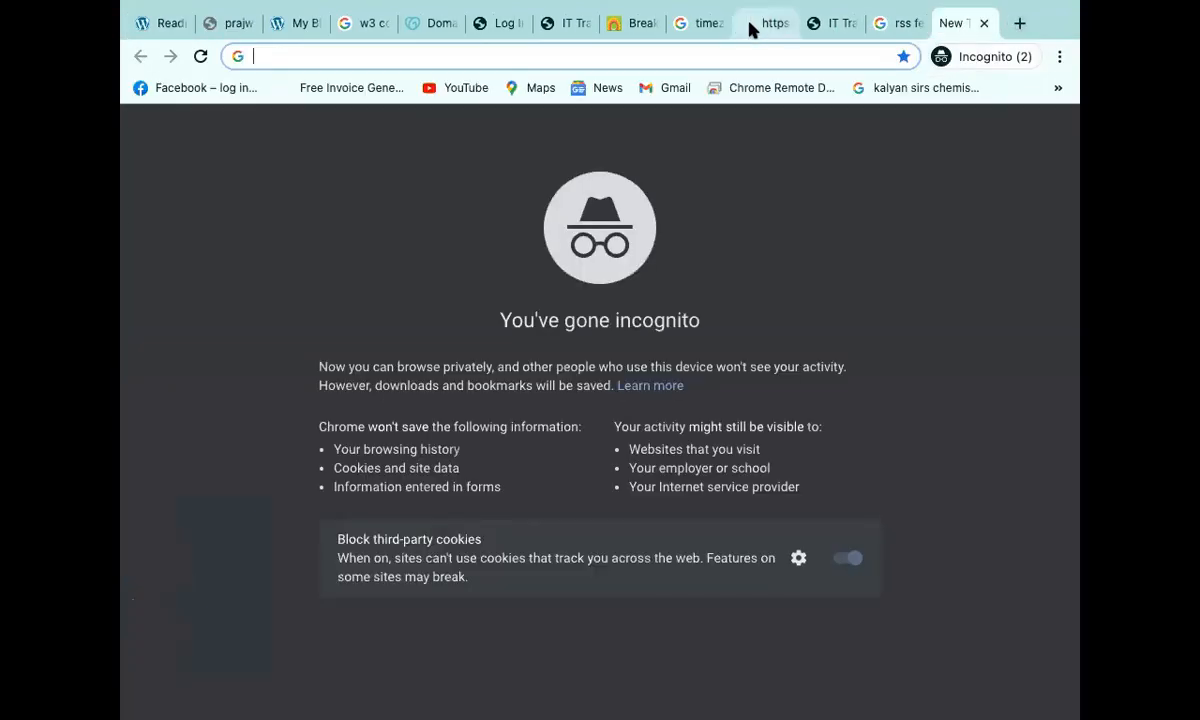
click(760, 23)
click(785, 24)
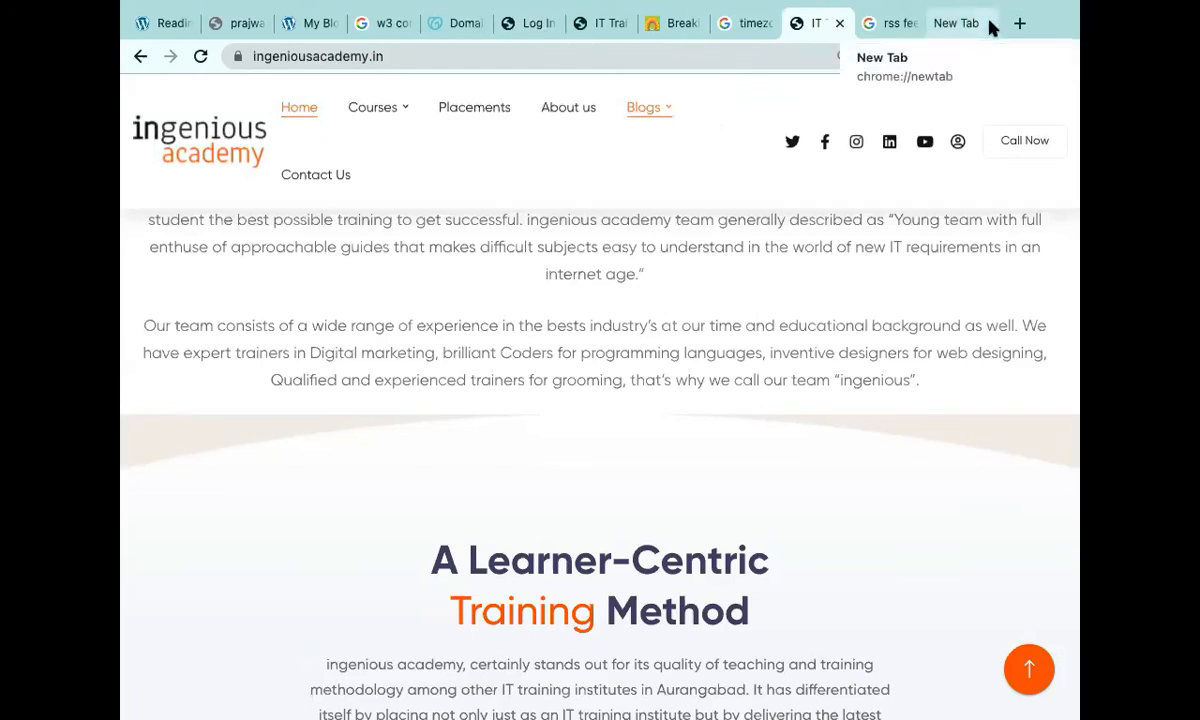
click(161, 14)
click(536, 463)
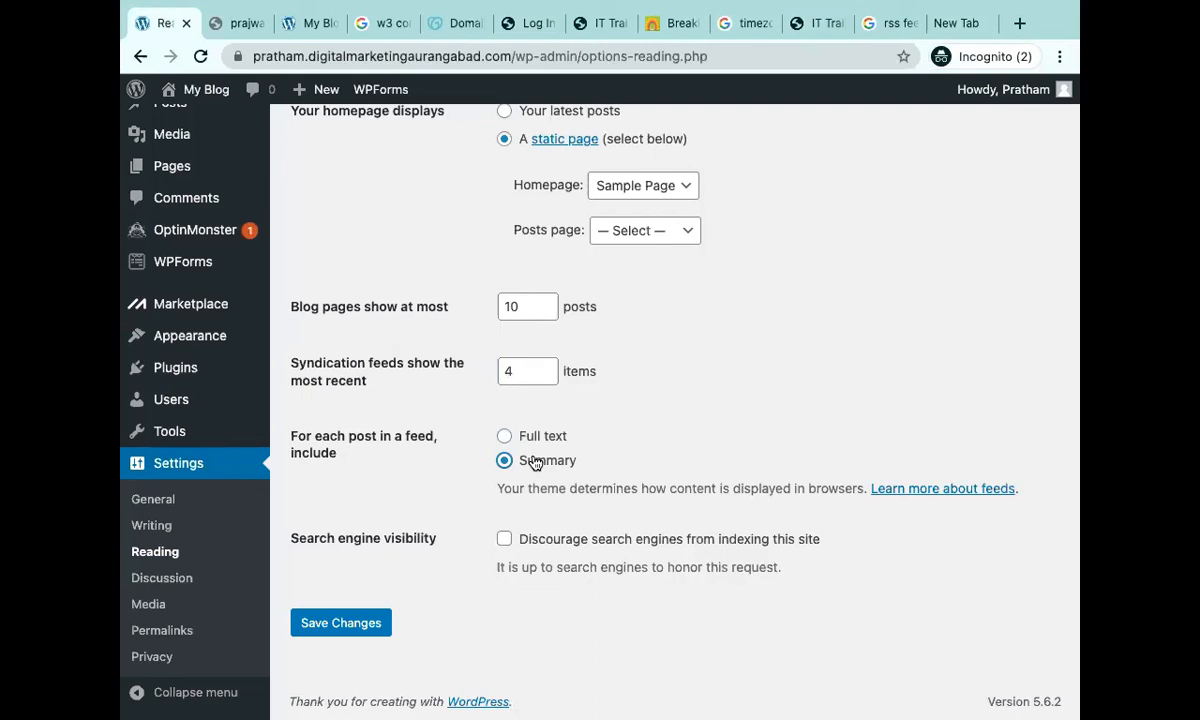
scroll(560, 260, up, 2)
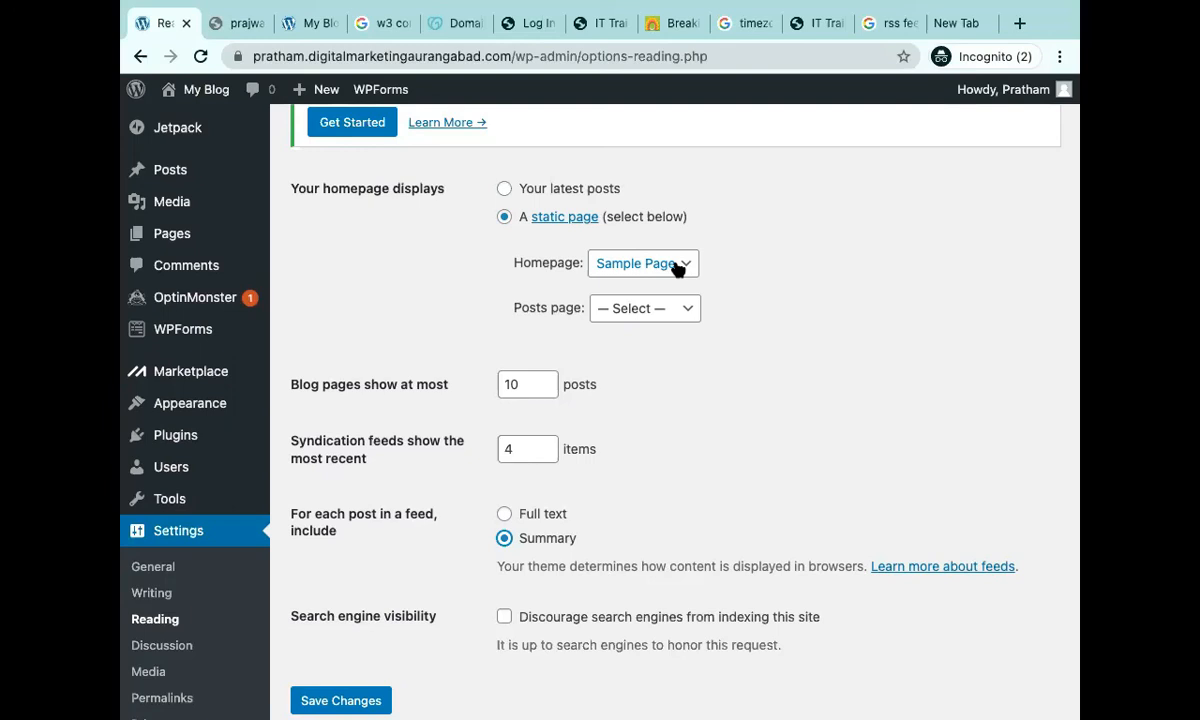
scroll(678, 268, down, 2)
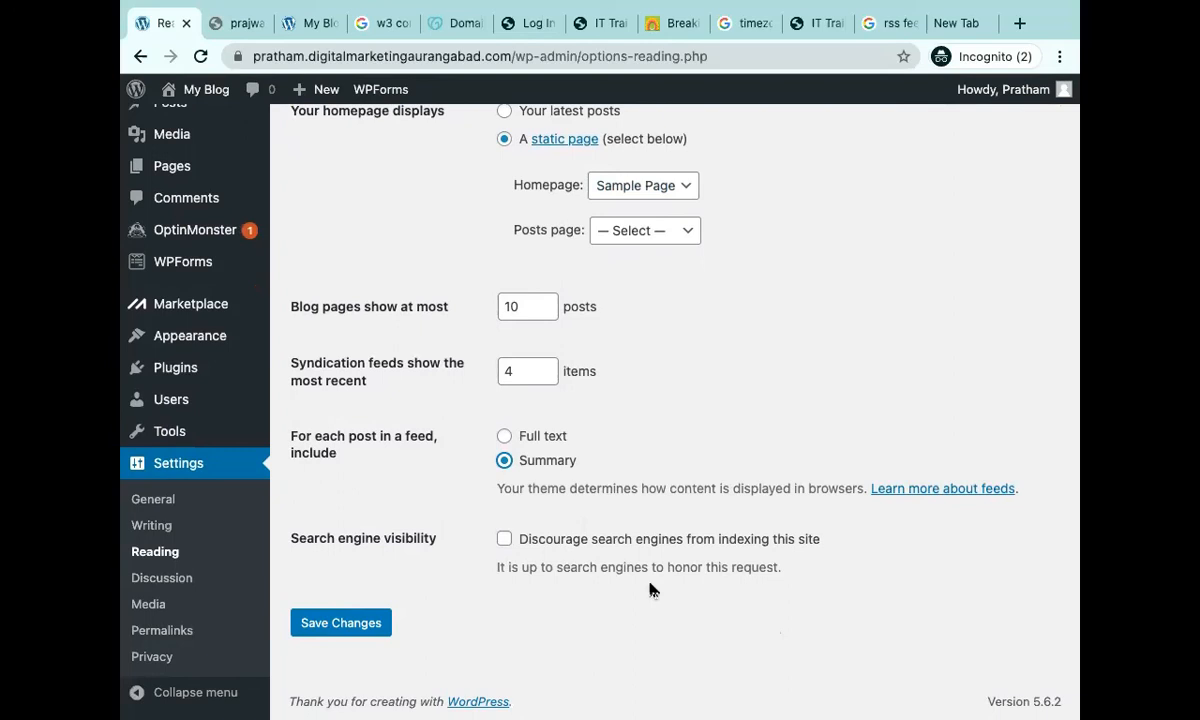
Load google.com in the new tab, then tick 'Discourage search engines from indexing this site' in Reading Settings.
key(ctrl+Tab)
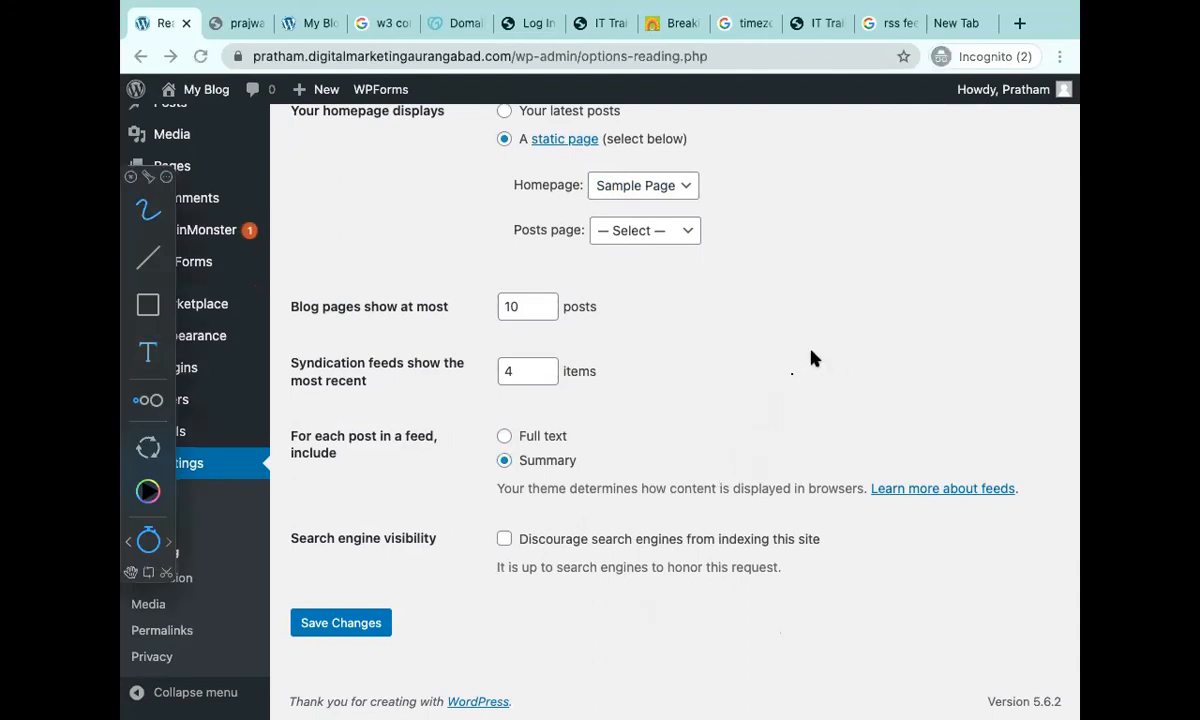
key(Escape)
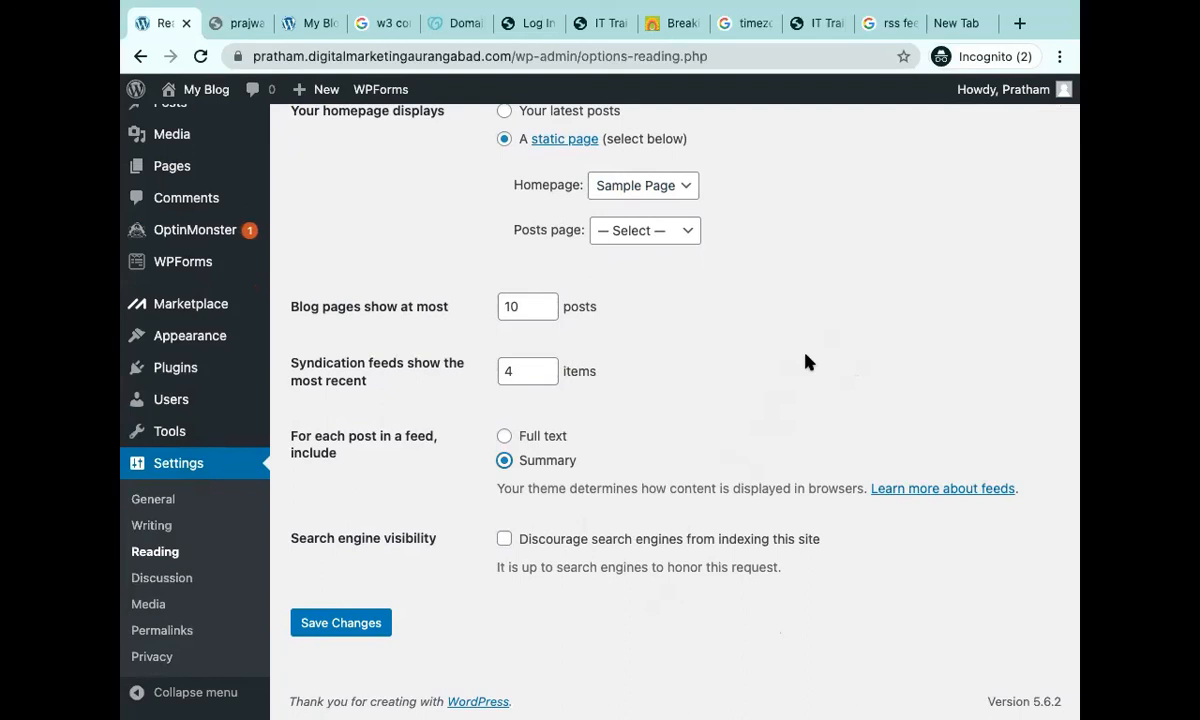
click(962, 22)
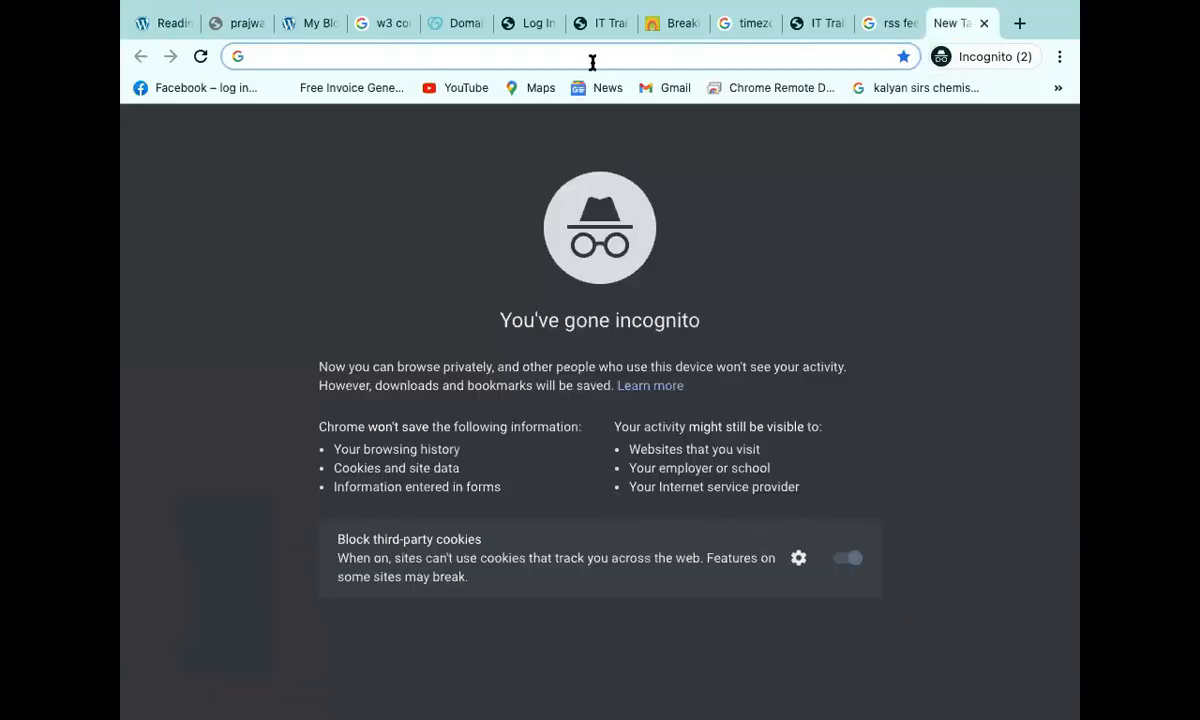
text(google.)
key(Return)
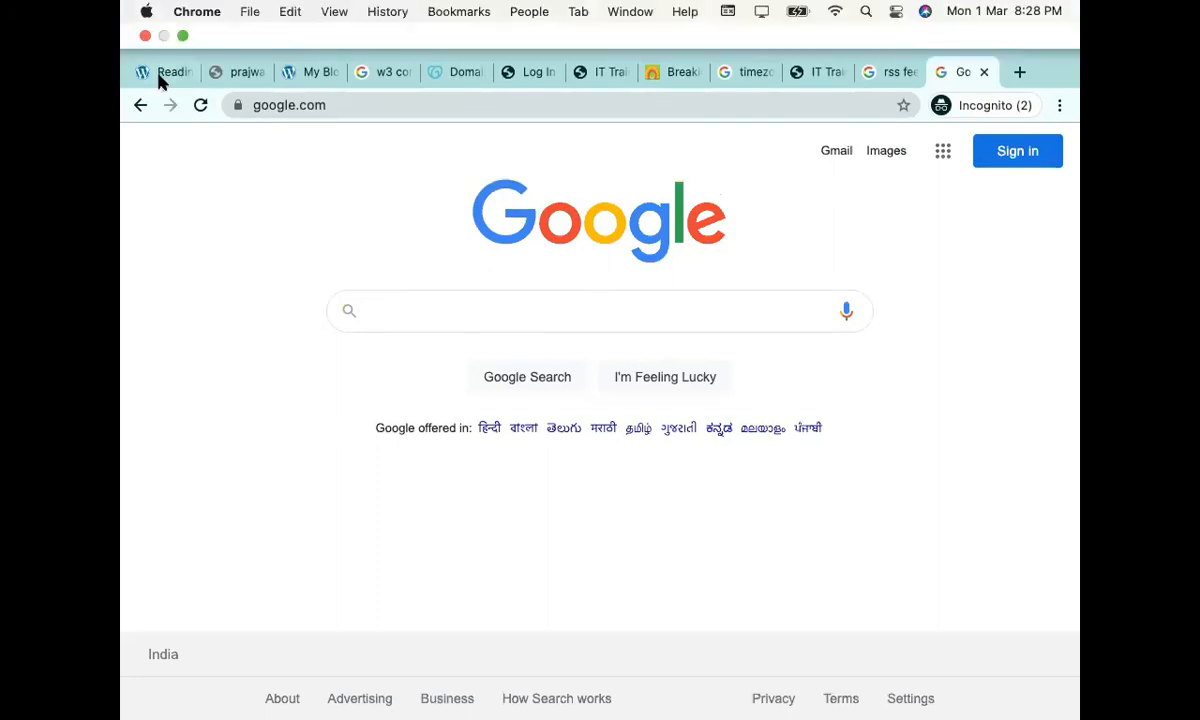
click(160, 79)
click(502, 541)
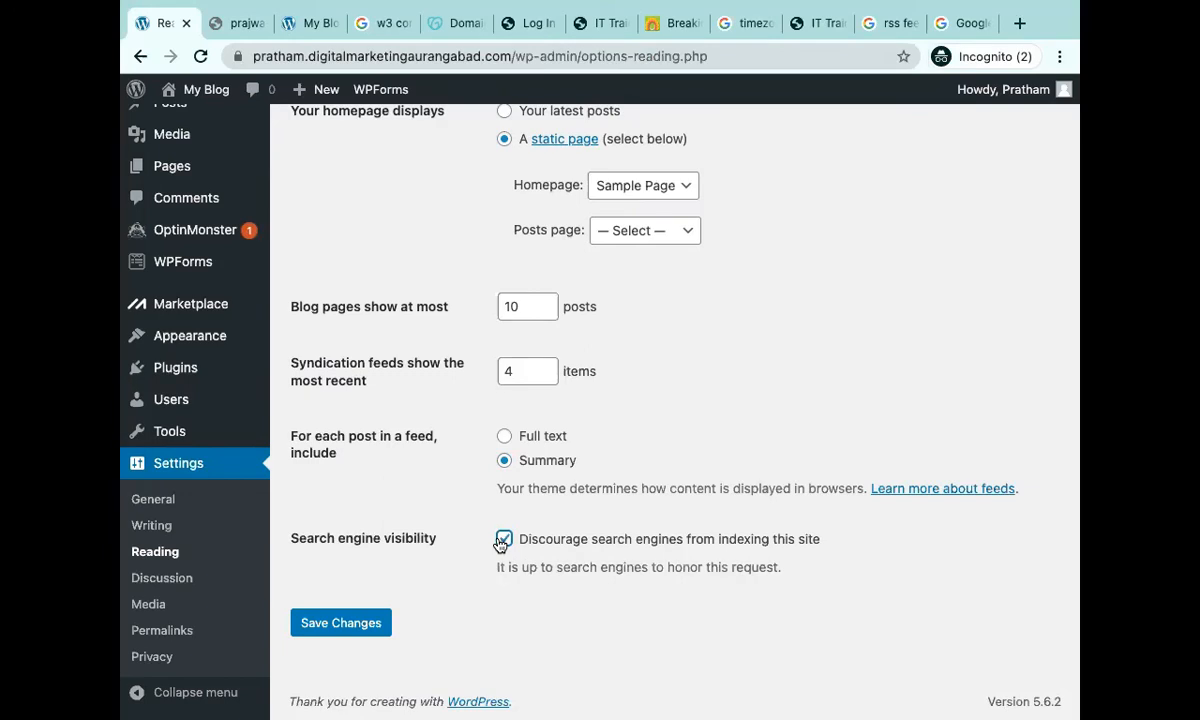
key(alt+Tab)
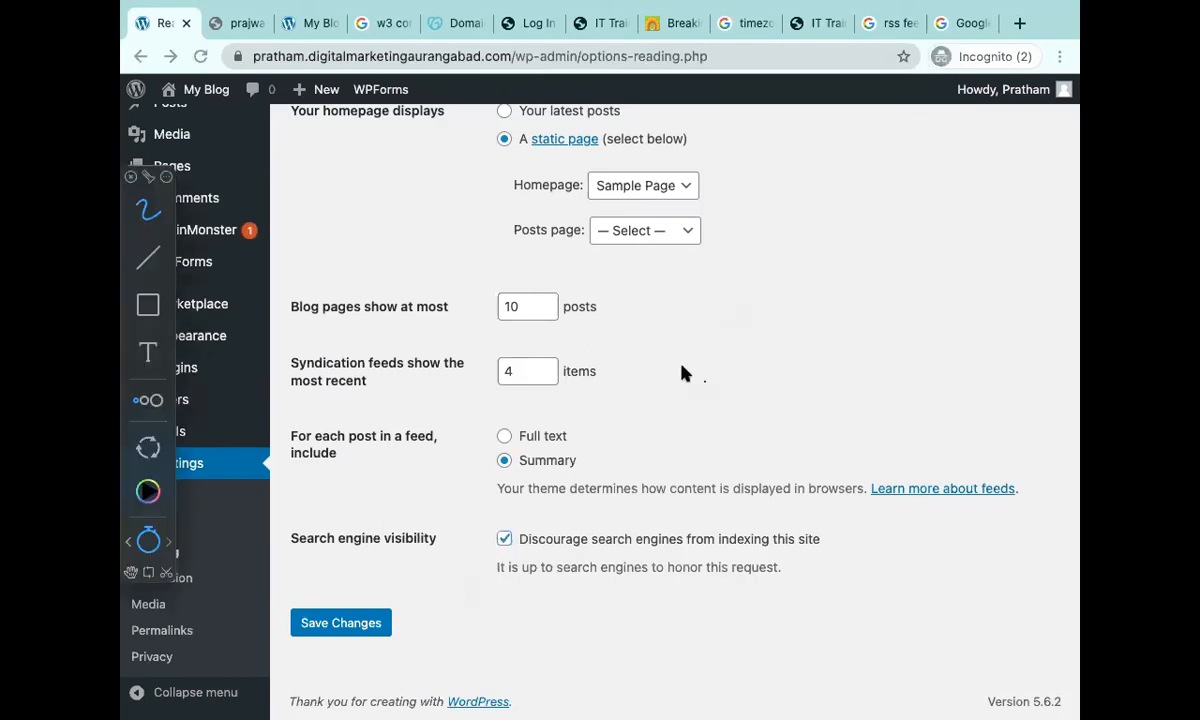
click(146, 358)
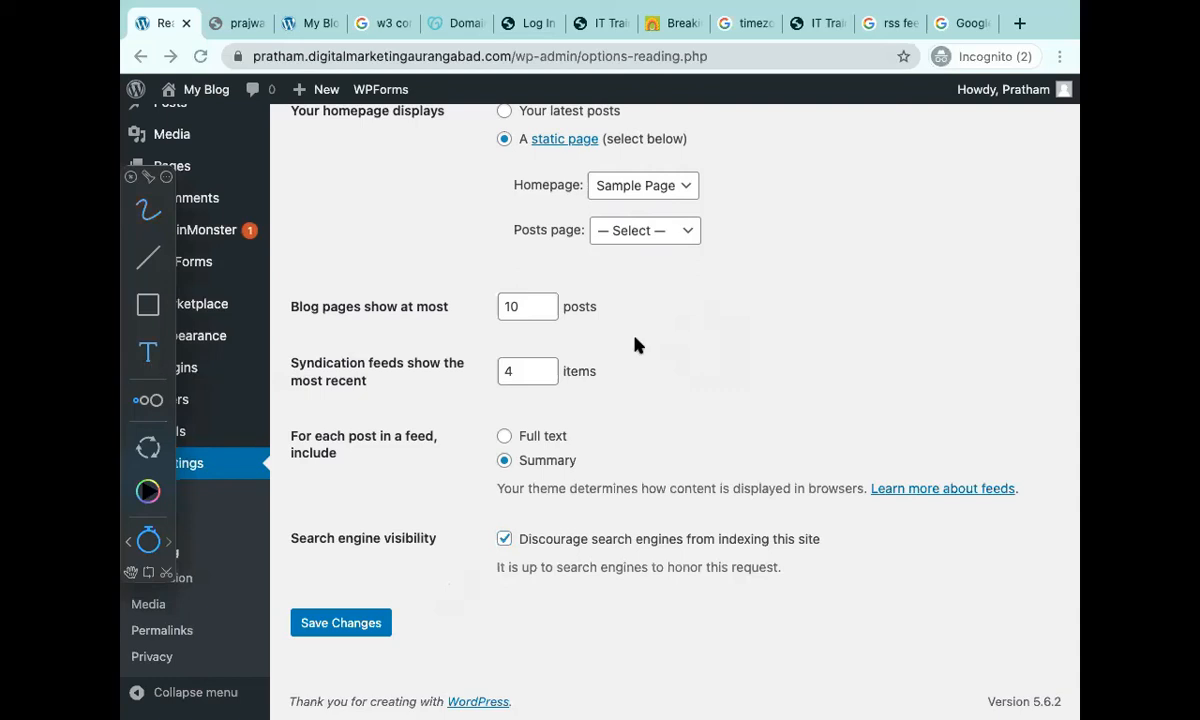
click(688, 335)
text(robots.txt)
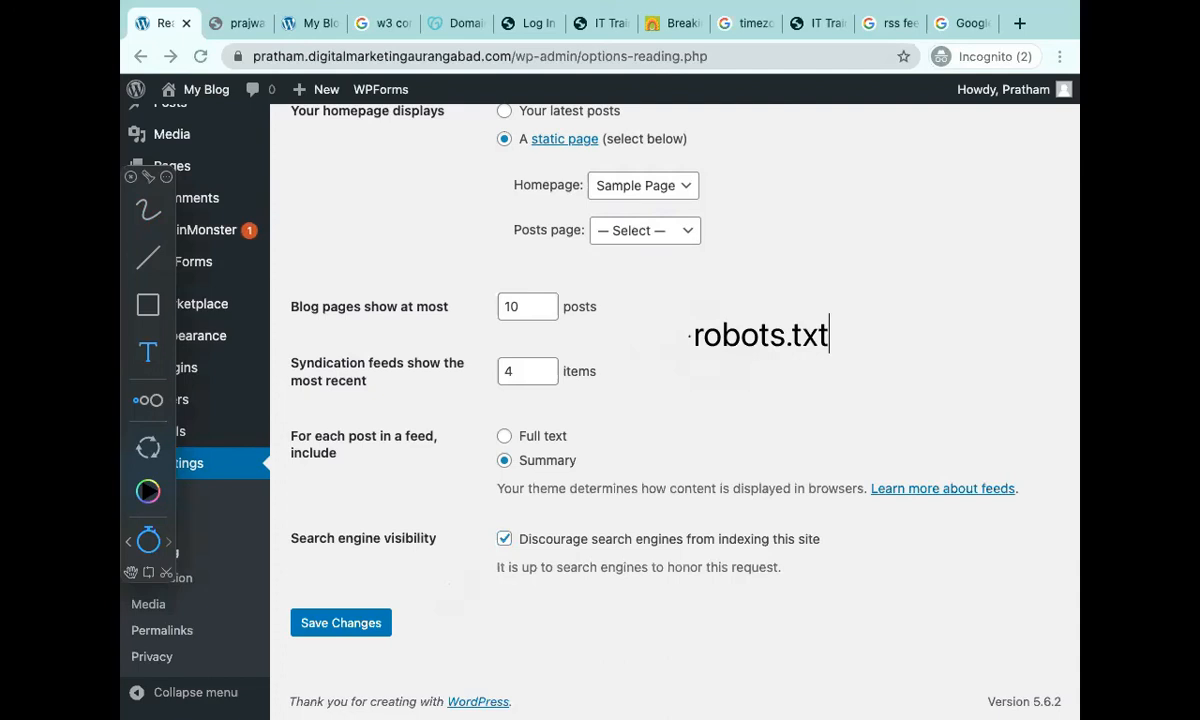
click(690, 380)
text(disallow:/)
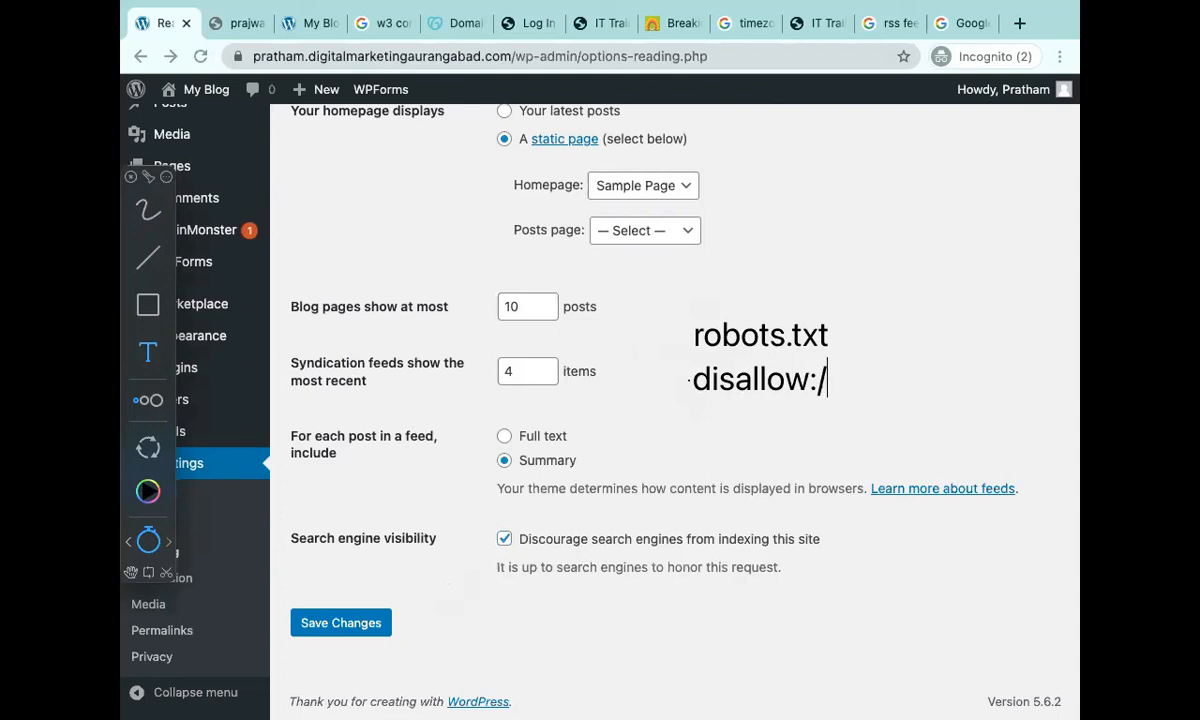
key(BackSpace)
key(BackSpace)
key(BackSpace)
key(BackSpace)
key(BackSpace)
key(BackSpace)
key(BackSpace)
key(BackSpace)
key(BackSpace)
key(BackSpace)
text(o stree kal)
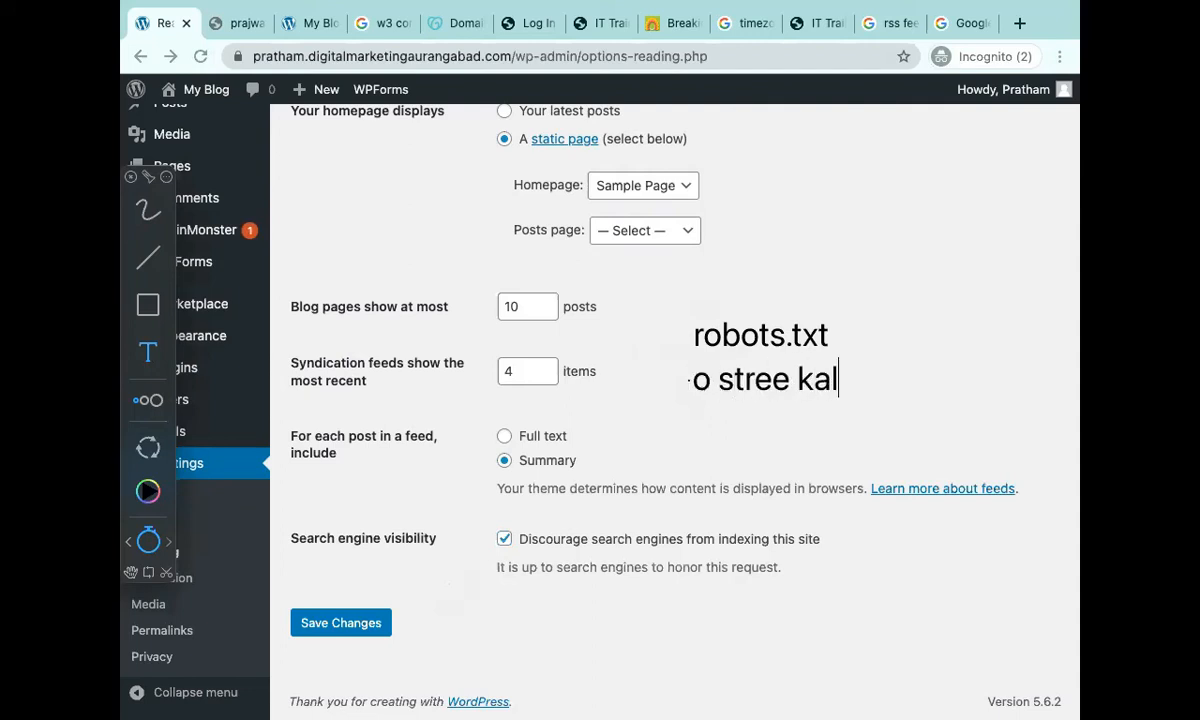
text( aana)
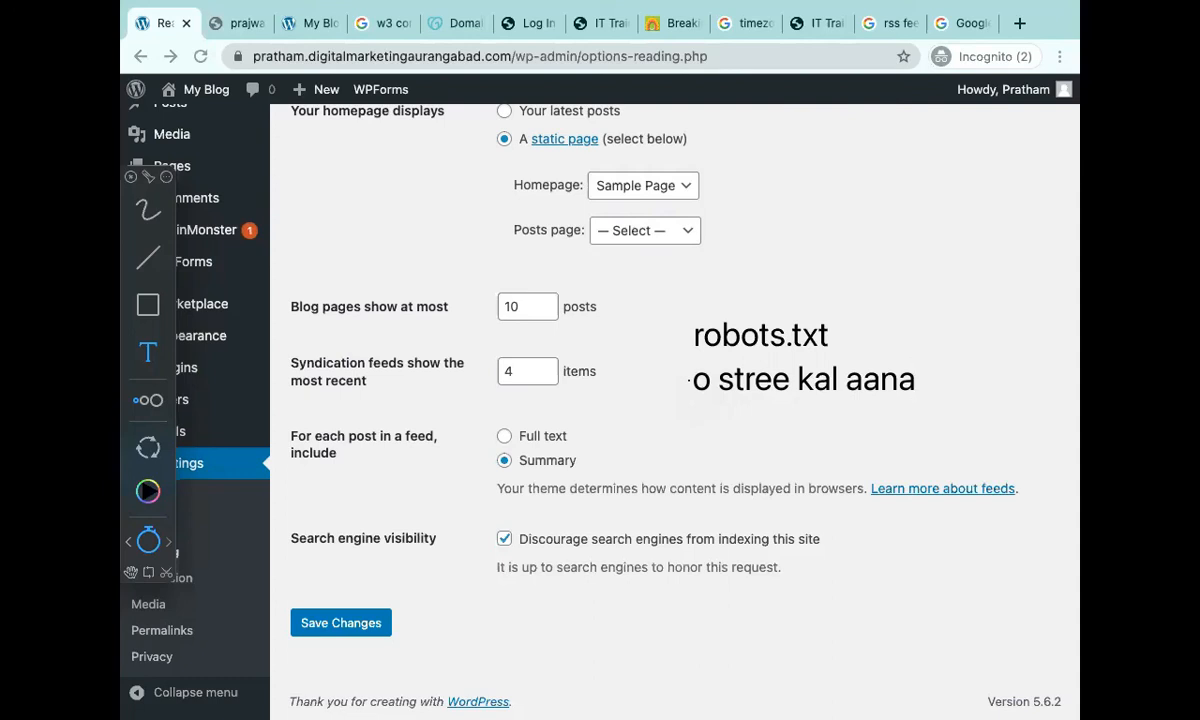
key(super+a)
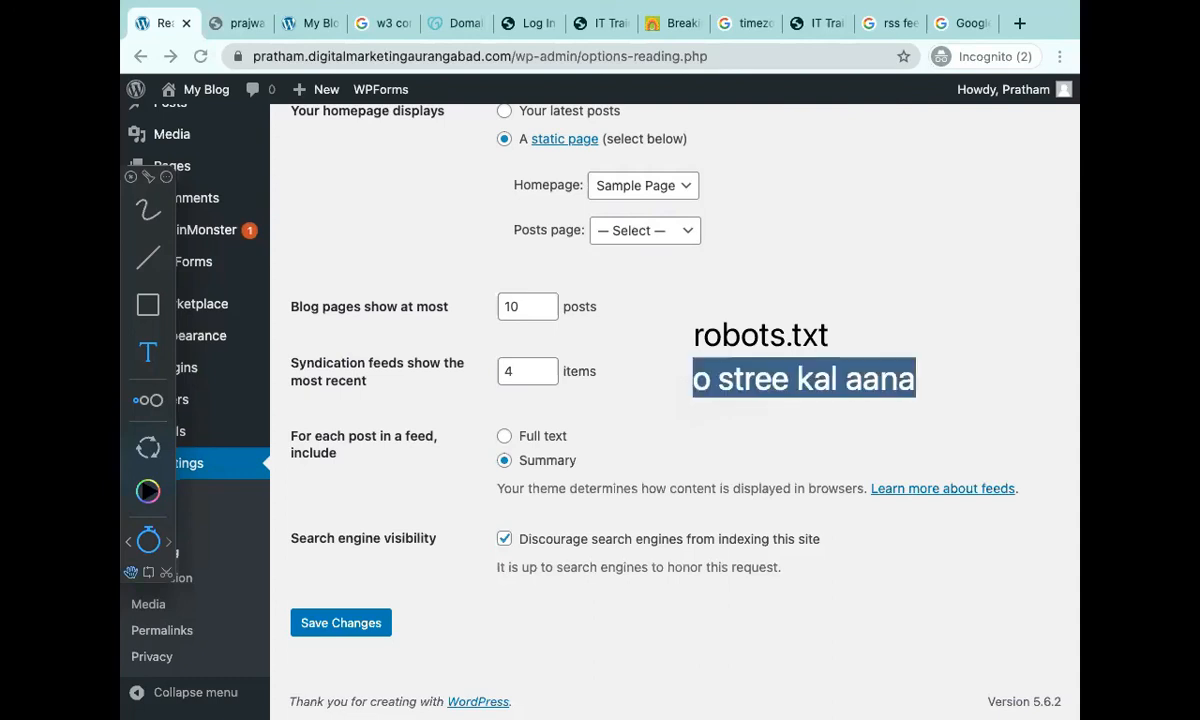
text(disa)
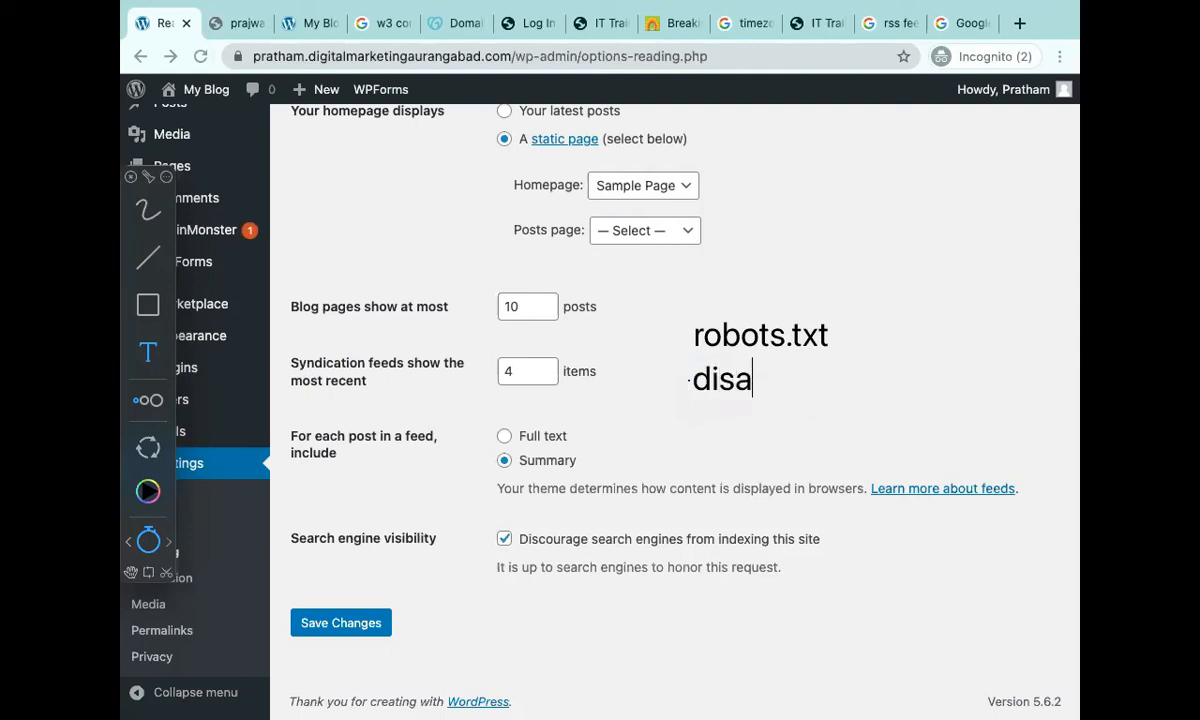
text(llow:/)
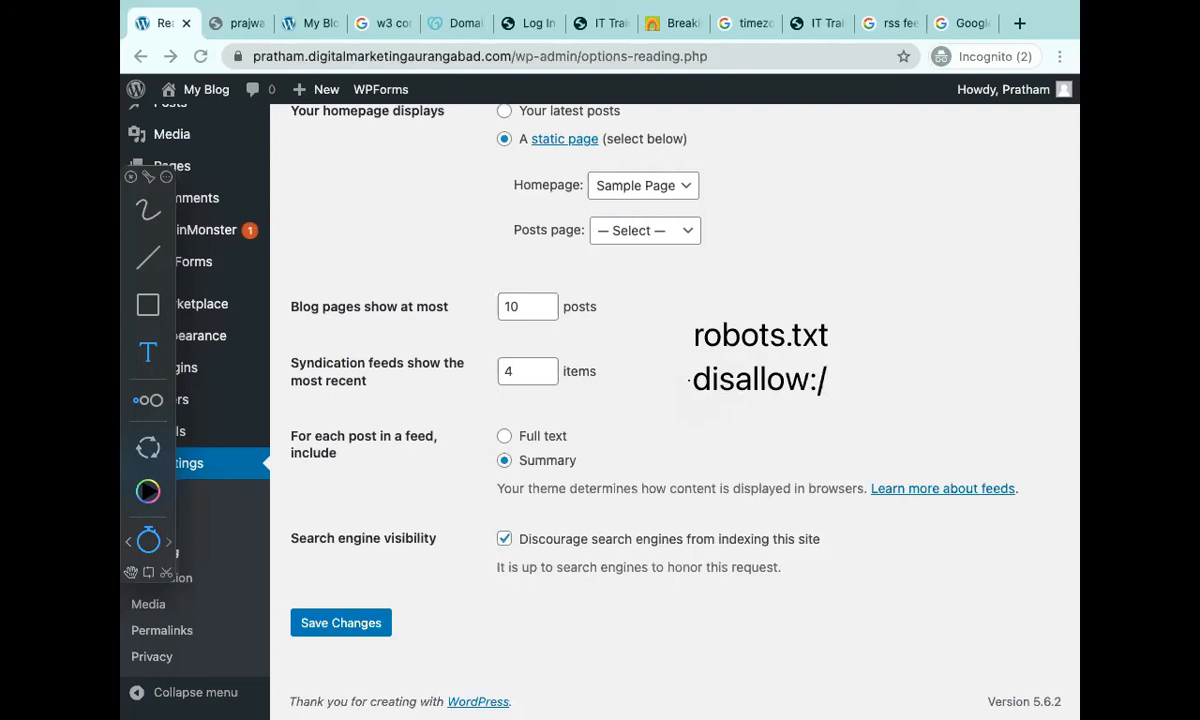
key(BackSpace)
key(super+a)
key(BackSpace)
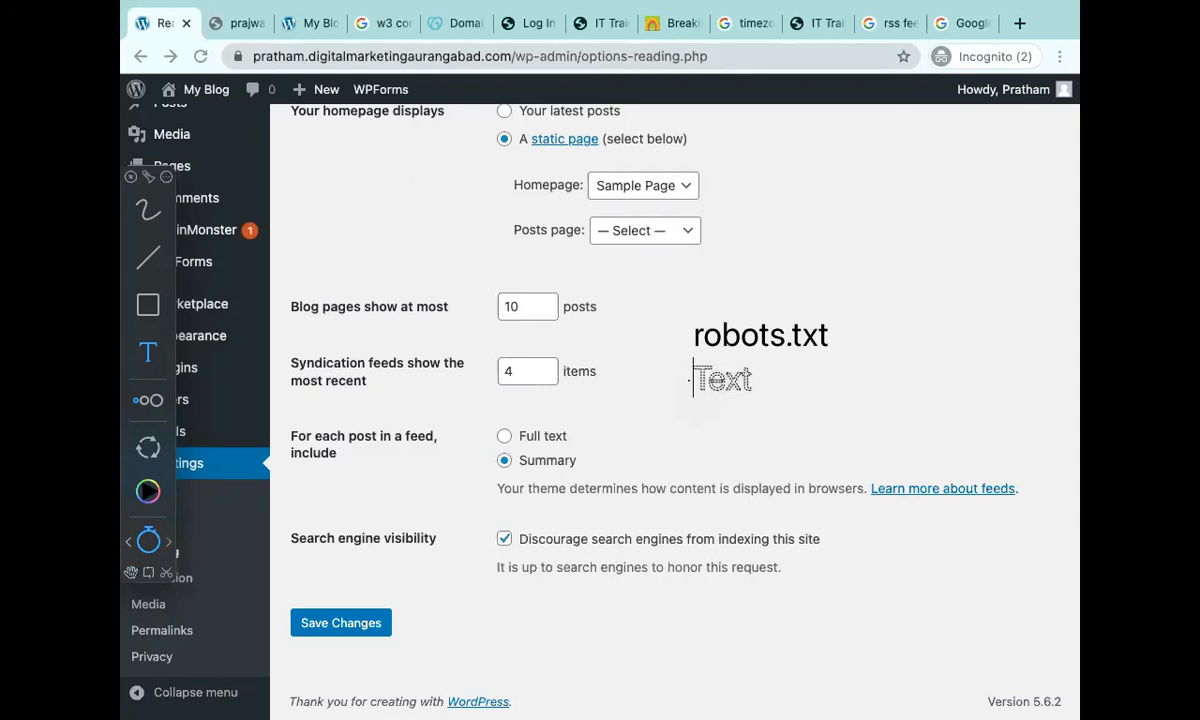
key(Escape)
double_click(812, 335)
key(Escape)
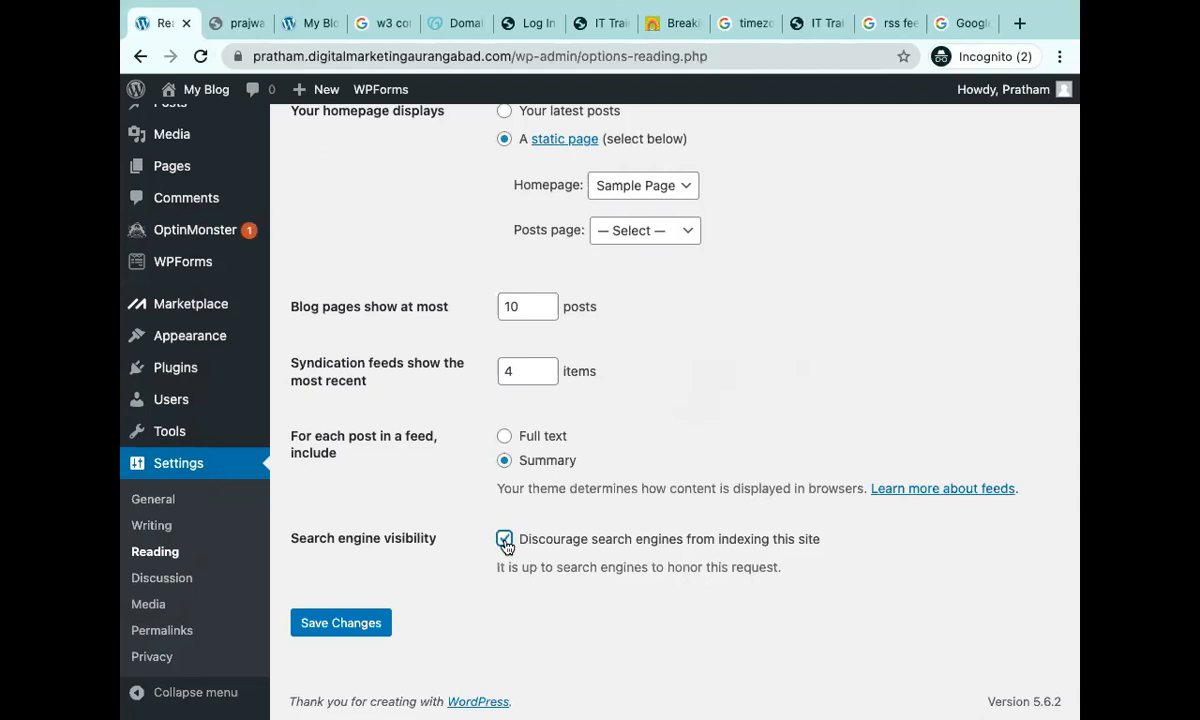
Save the Reading Settings page and confirm the 'Settings saved.' notice appears.
click(339, 625)
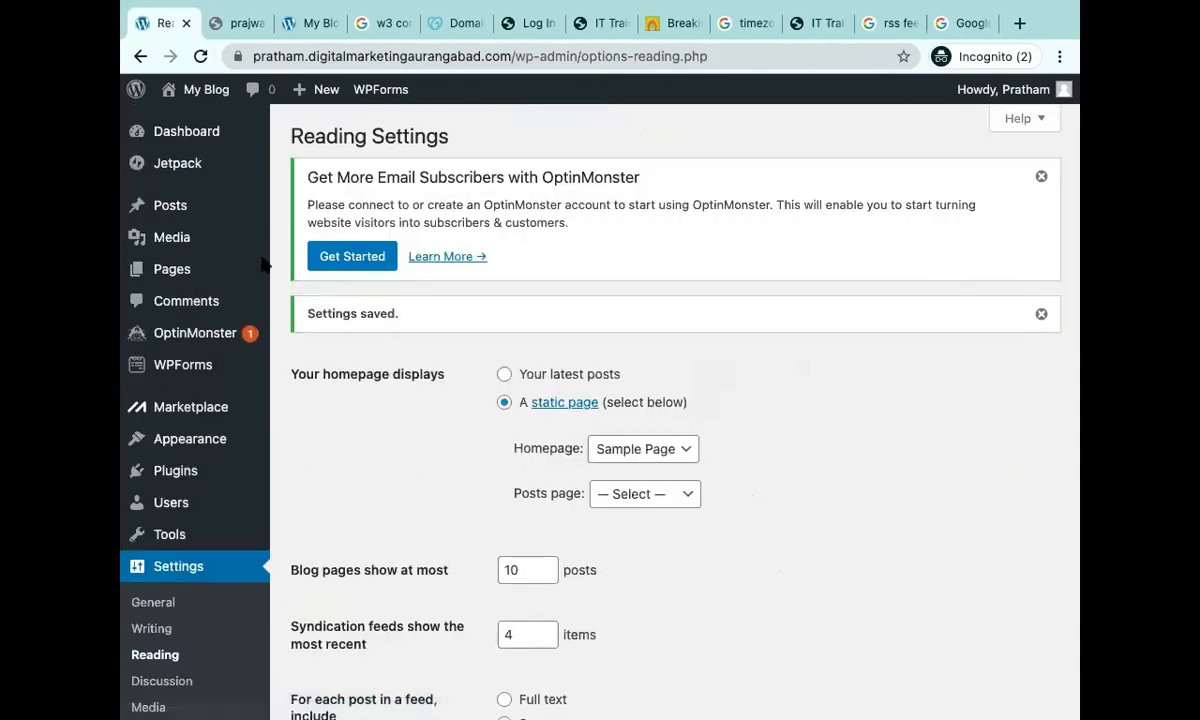
mouse_move(241, 527)
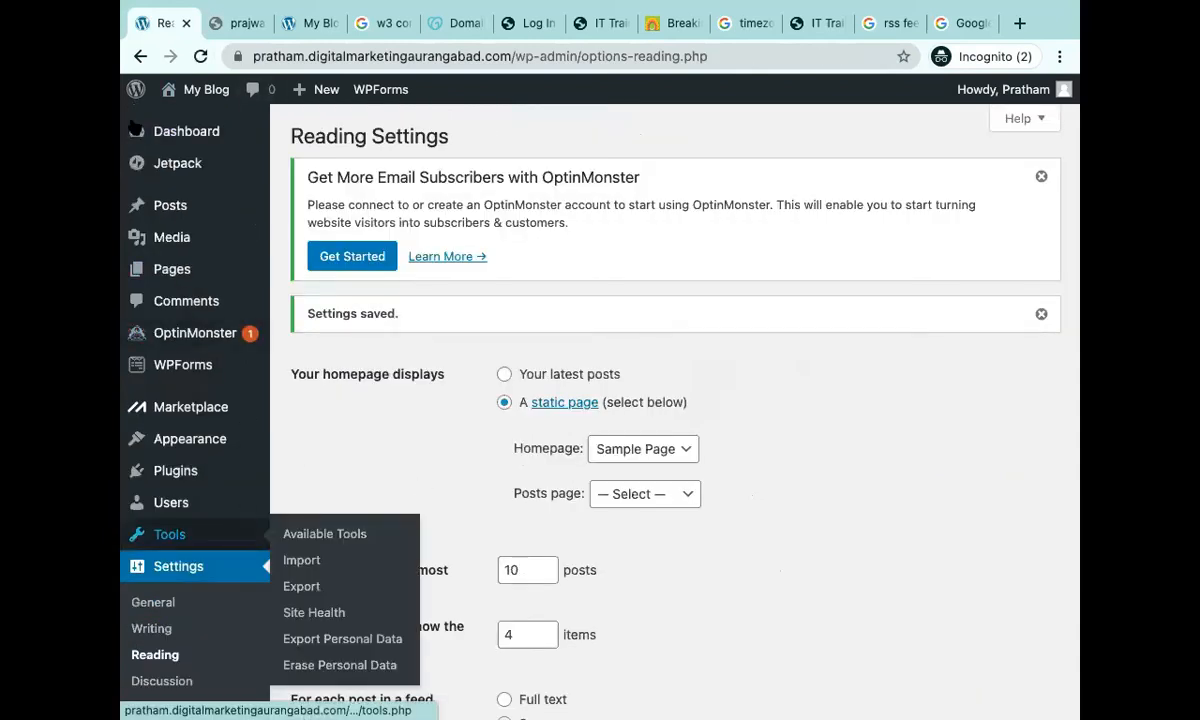
mouse_move(191, 704)
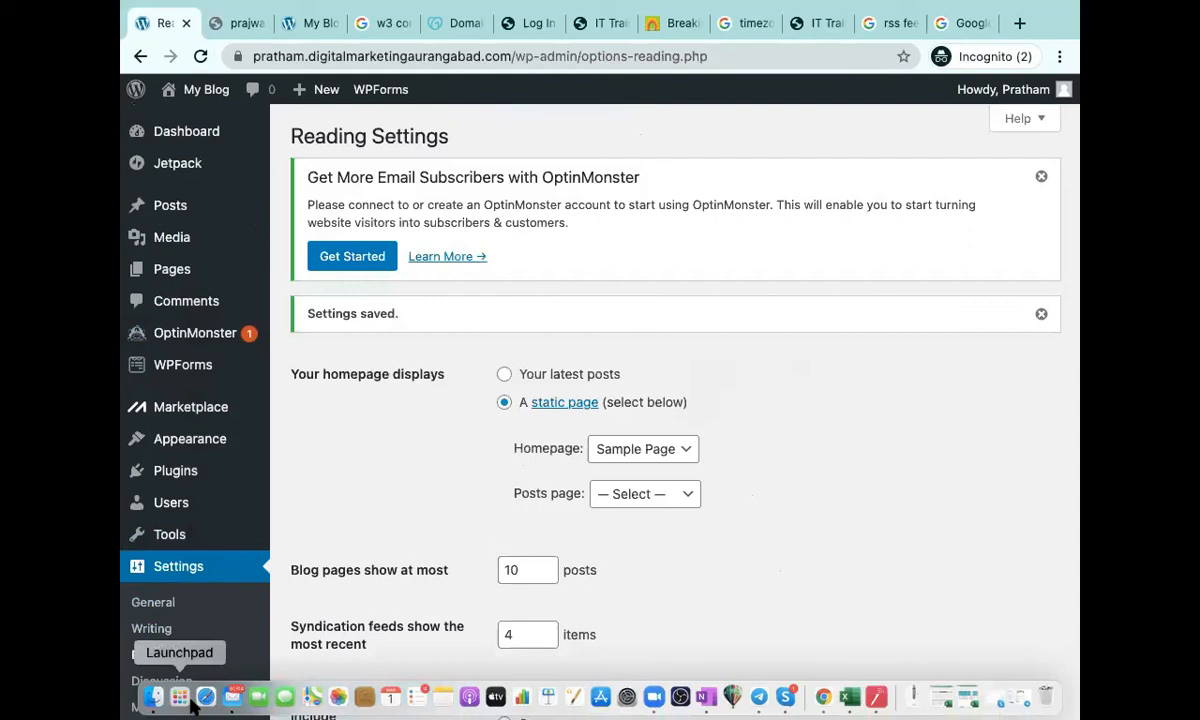
right_click(771, 390)
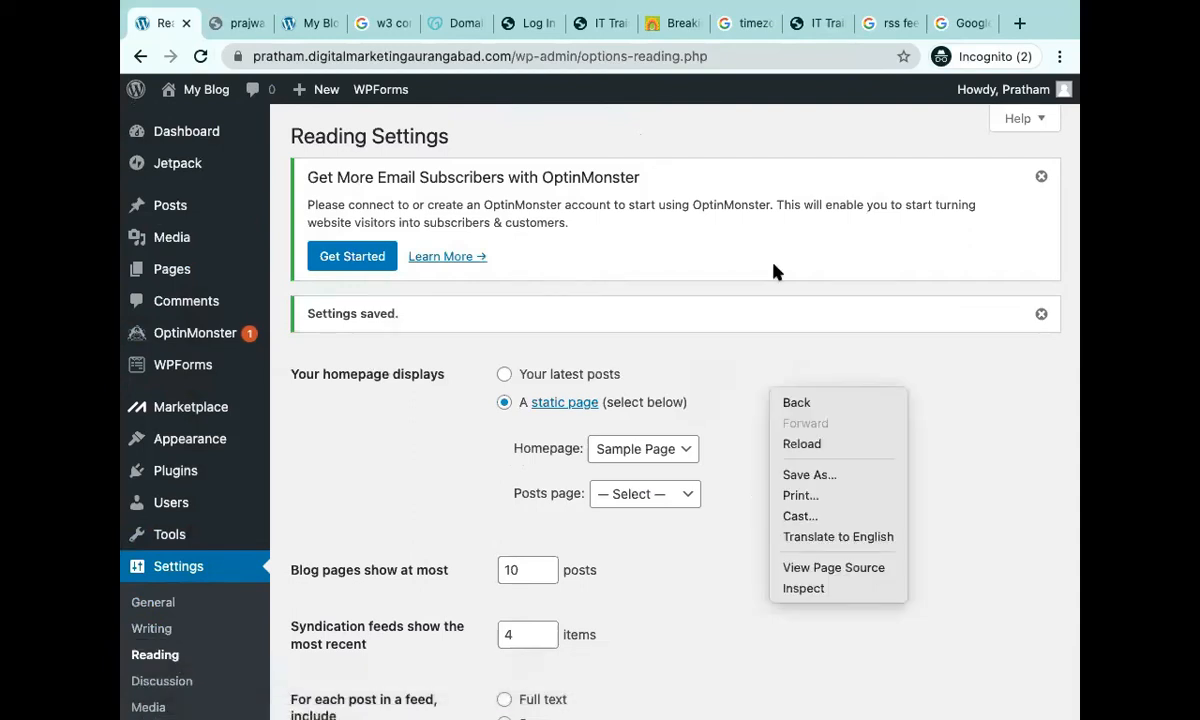
click(992, 94)
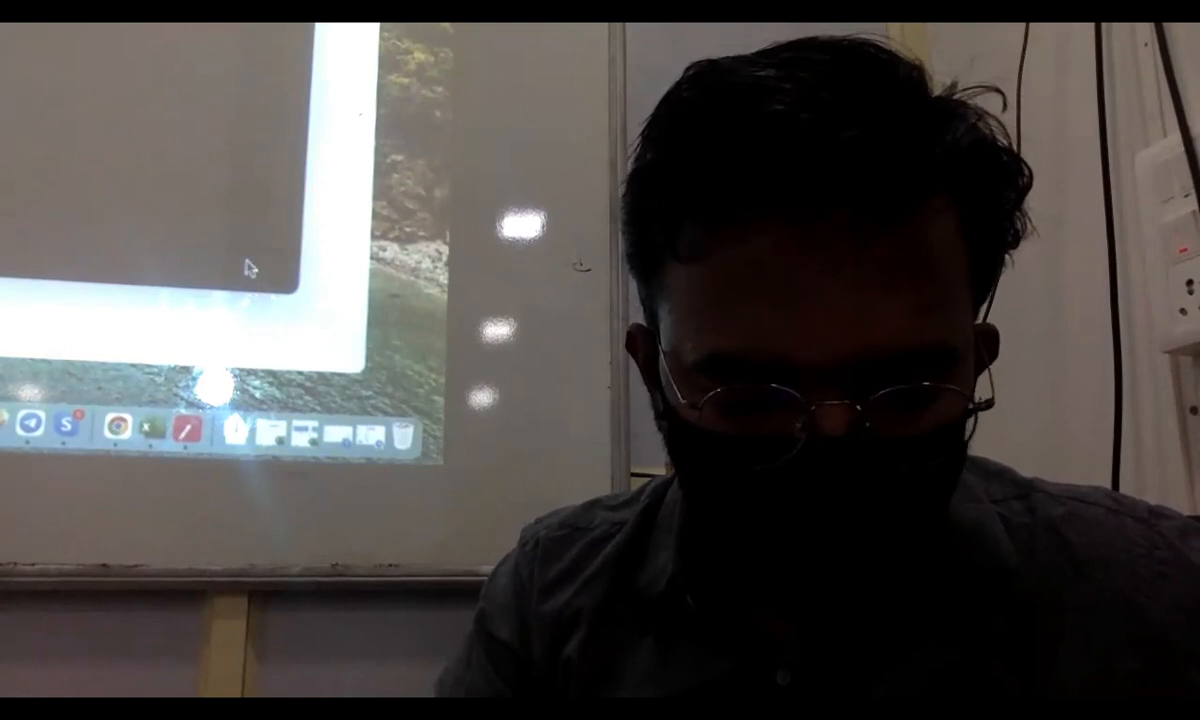
mouse_move(250, 268)
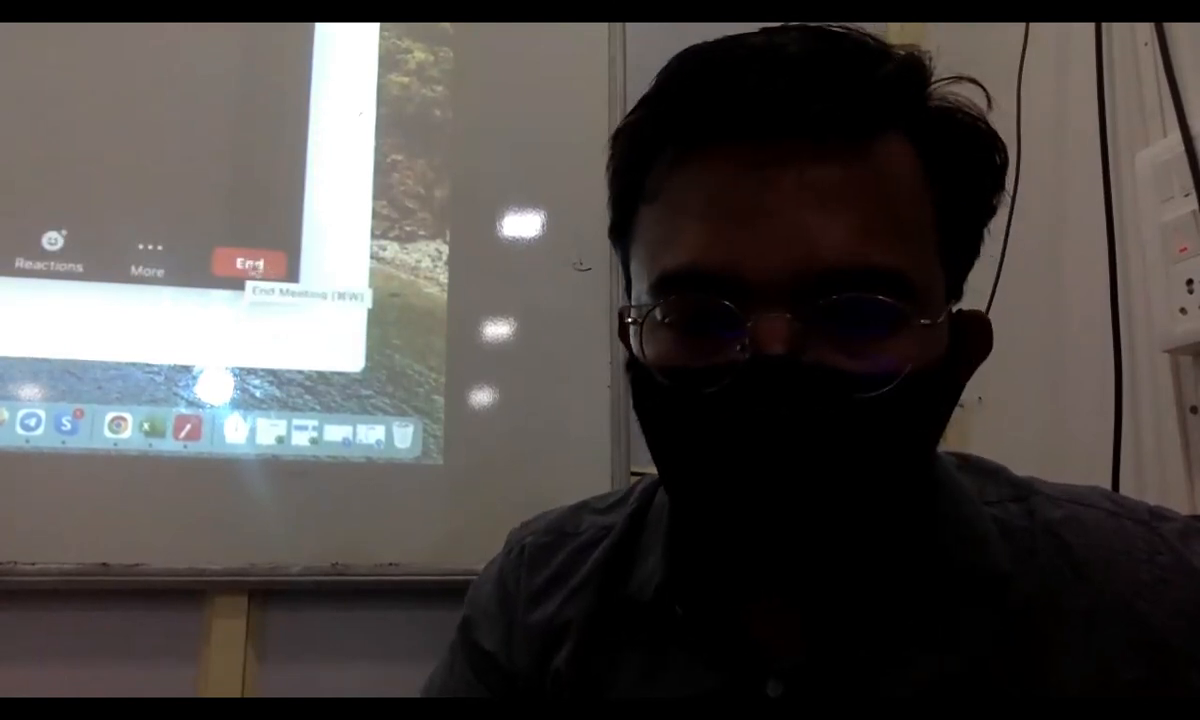
click(2, 262)
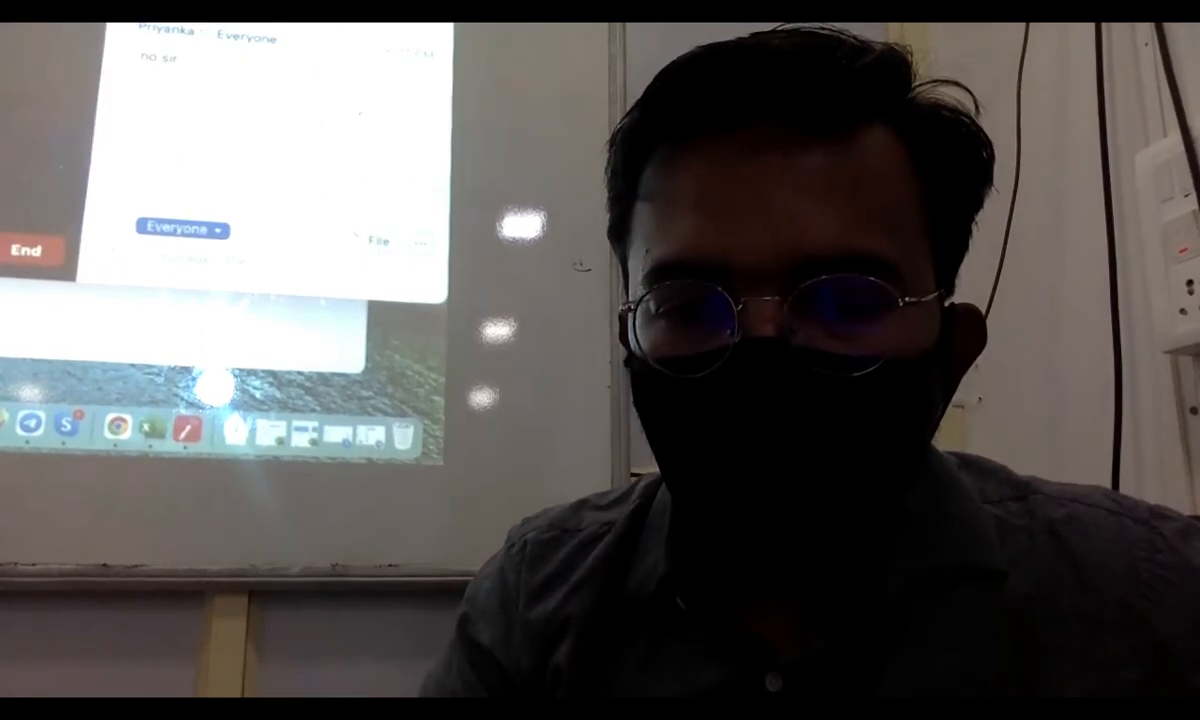
click(22, 250)
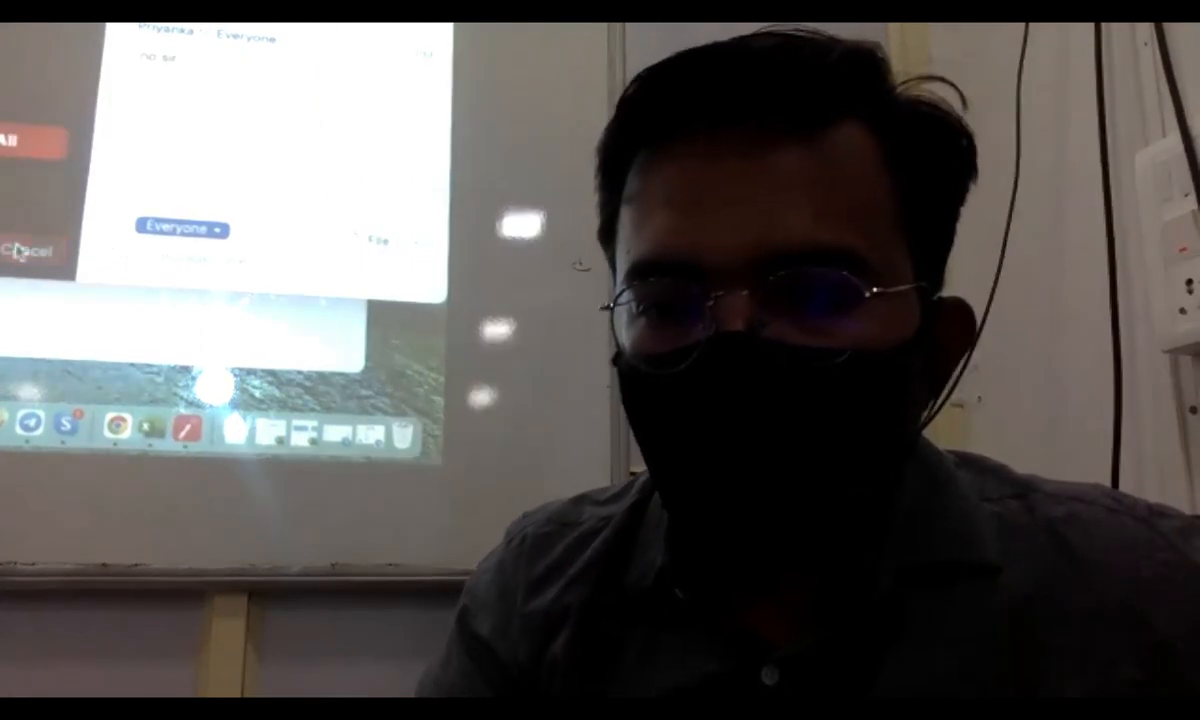